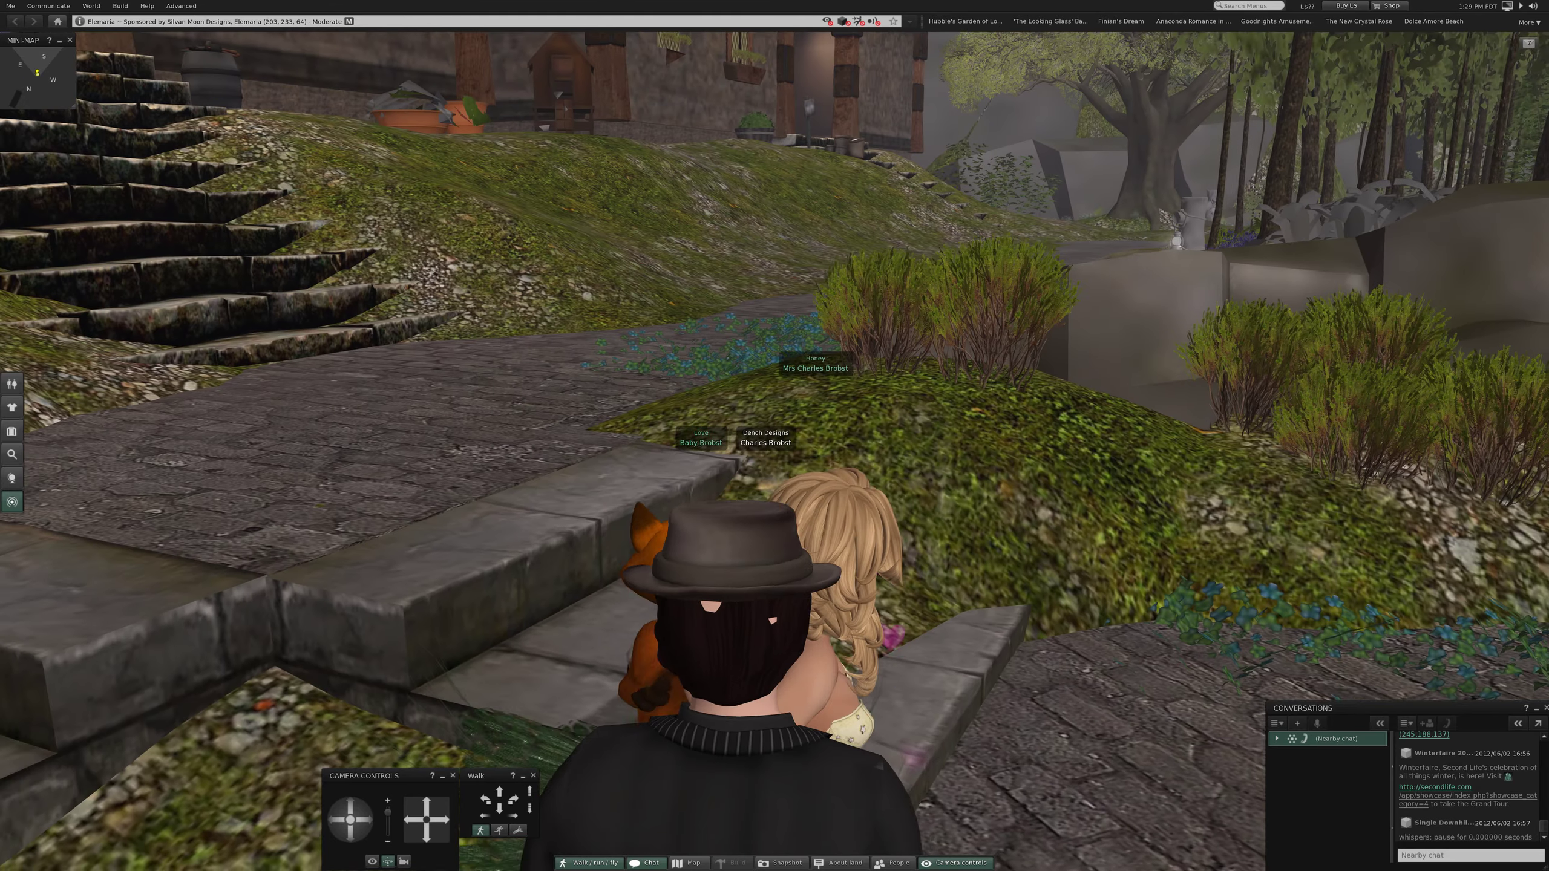
Turn around and walk up the garden path toward the village buildings
key(Left)
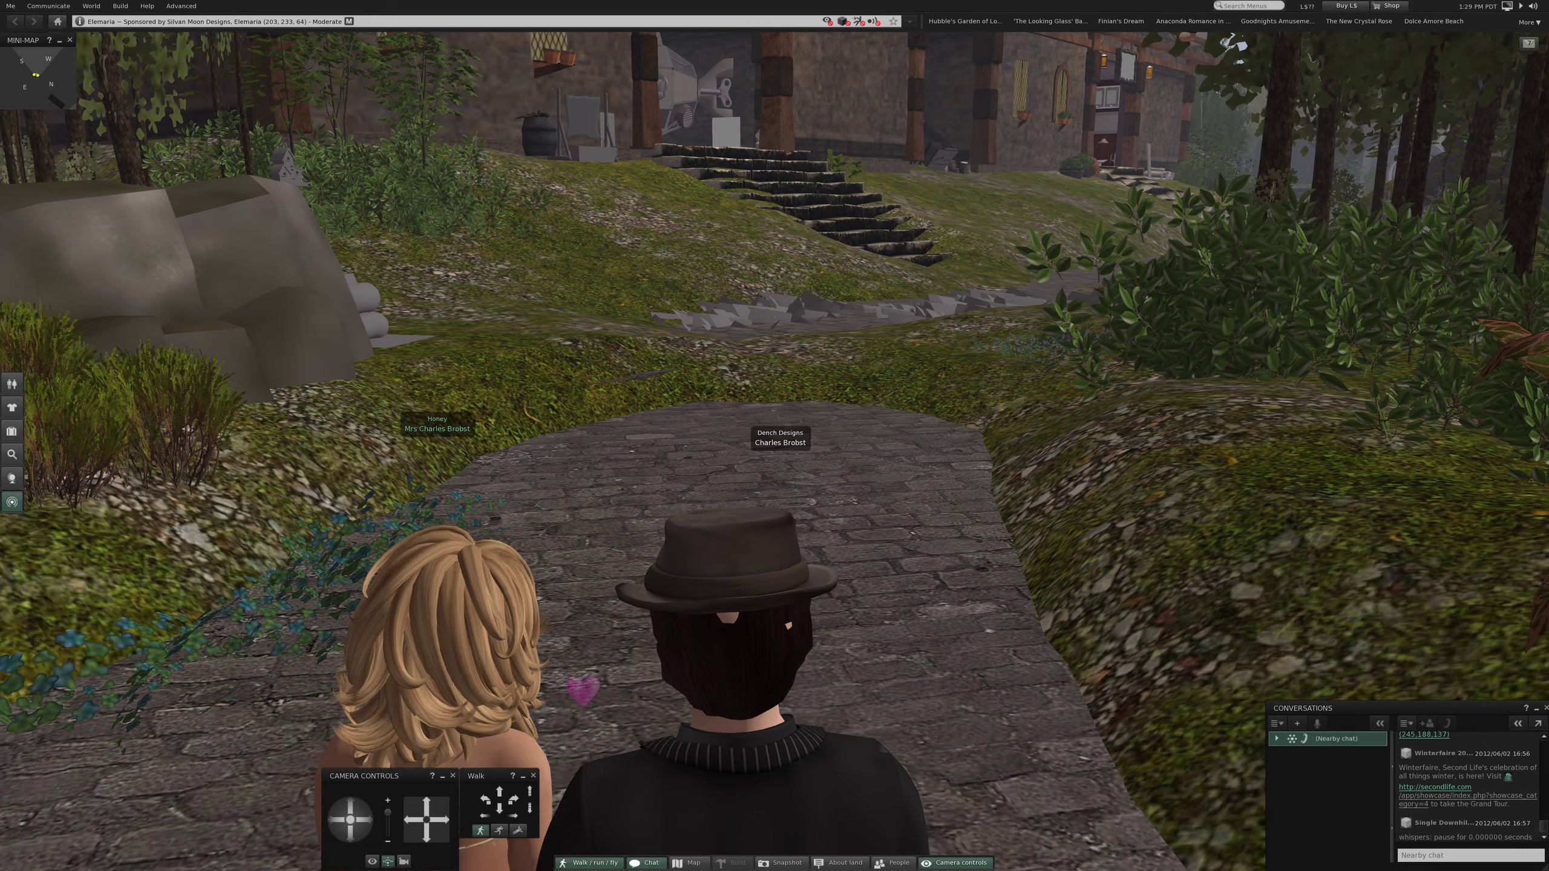
key(Up)
key(Up)
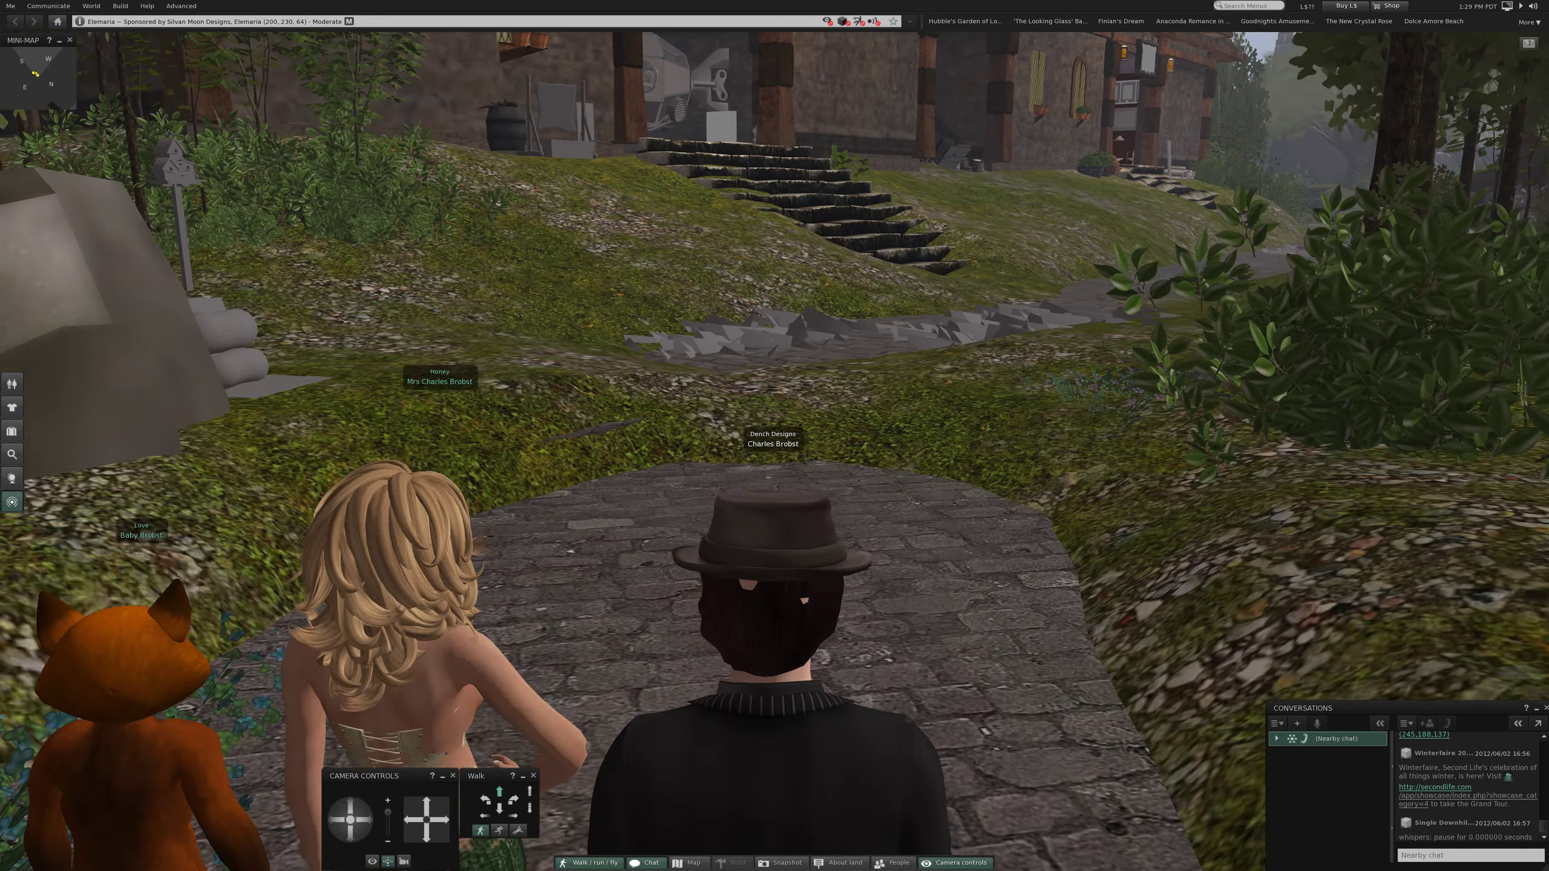
key(Up)
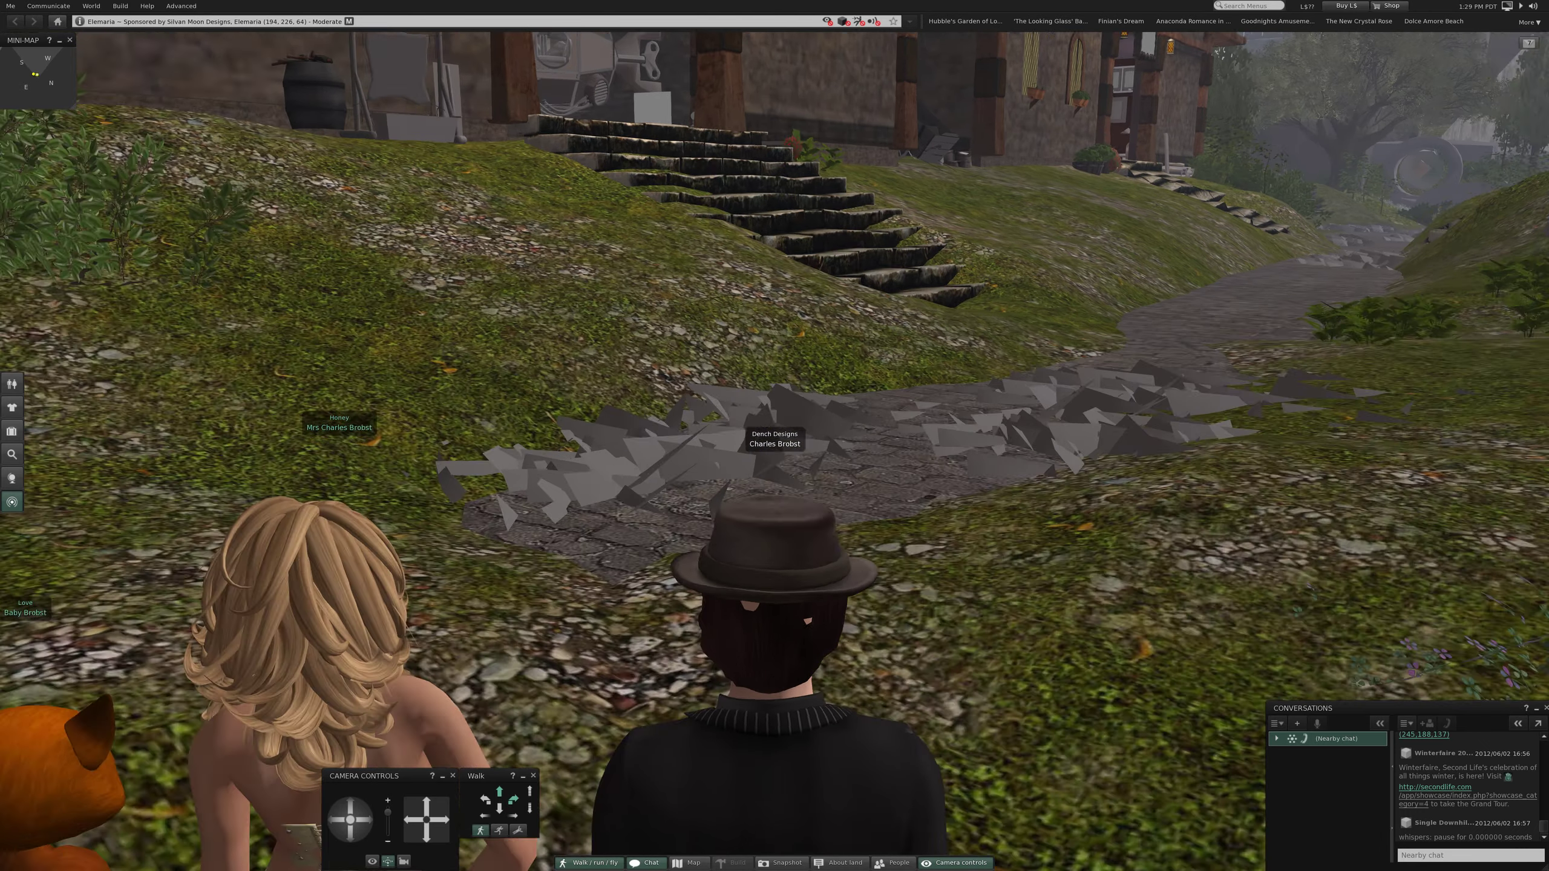
key(Up)
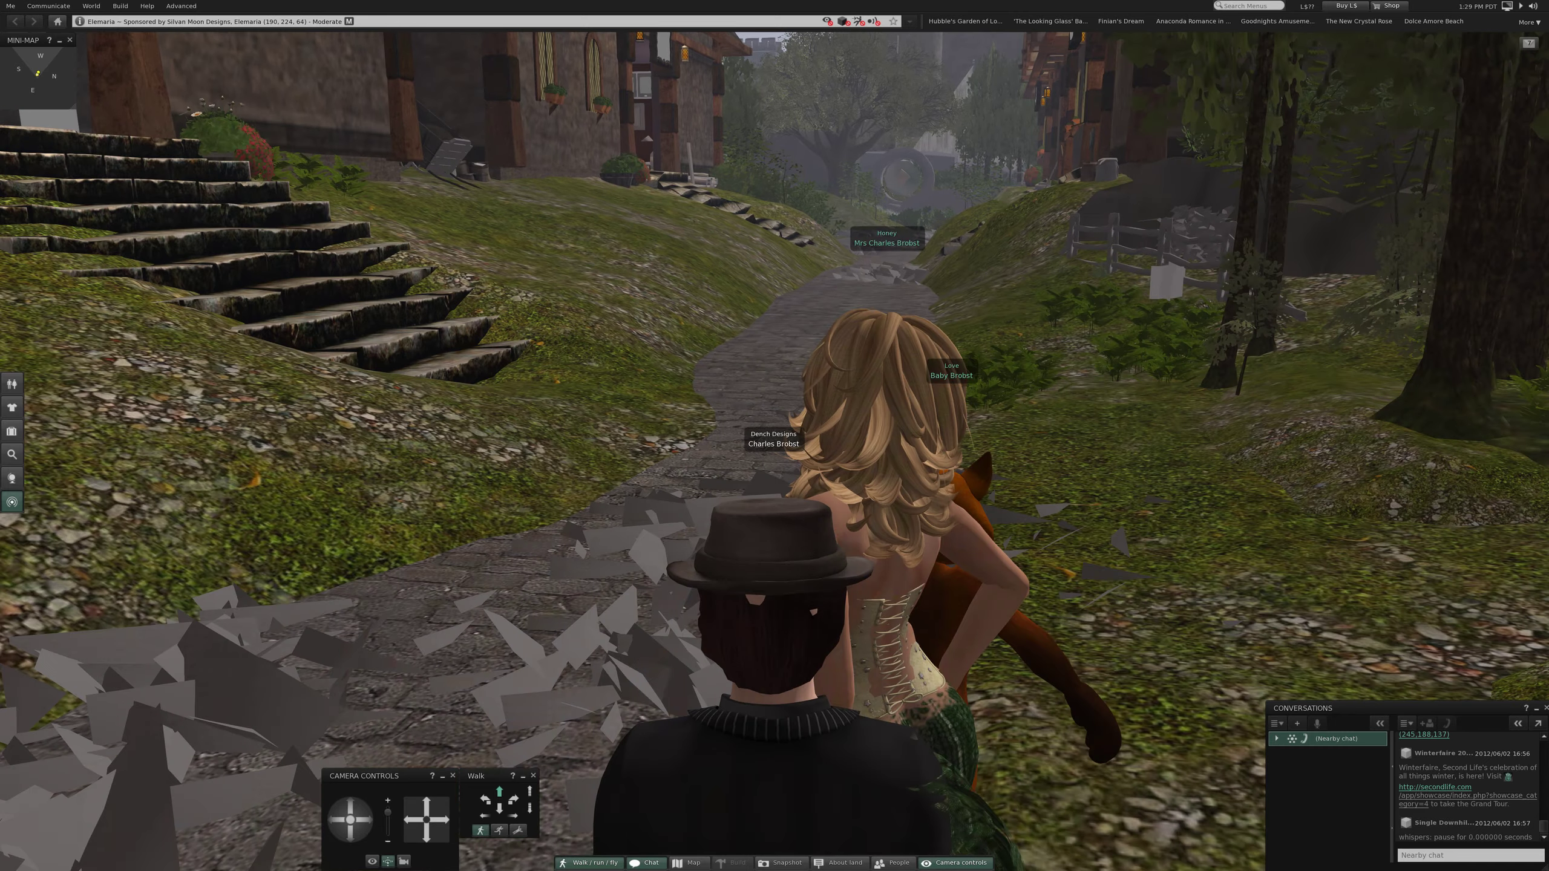
key(Up)
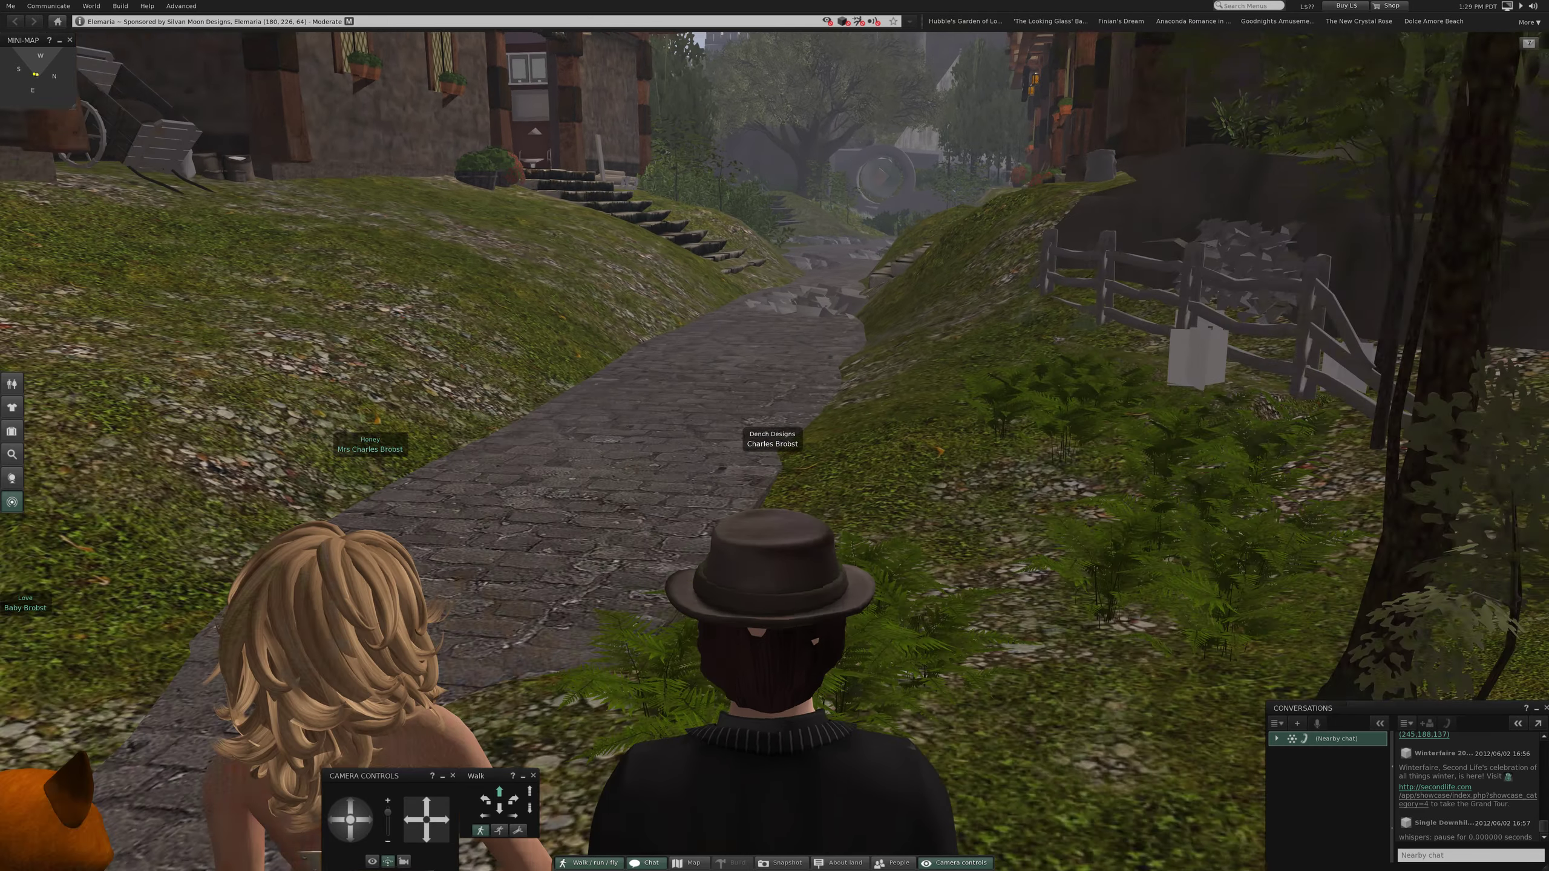
Turn left to face the big stone stairway
key(Left)
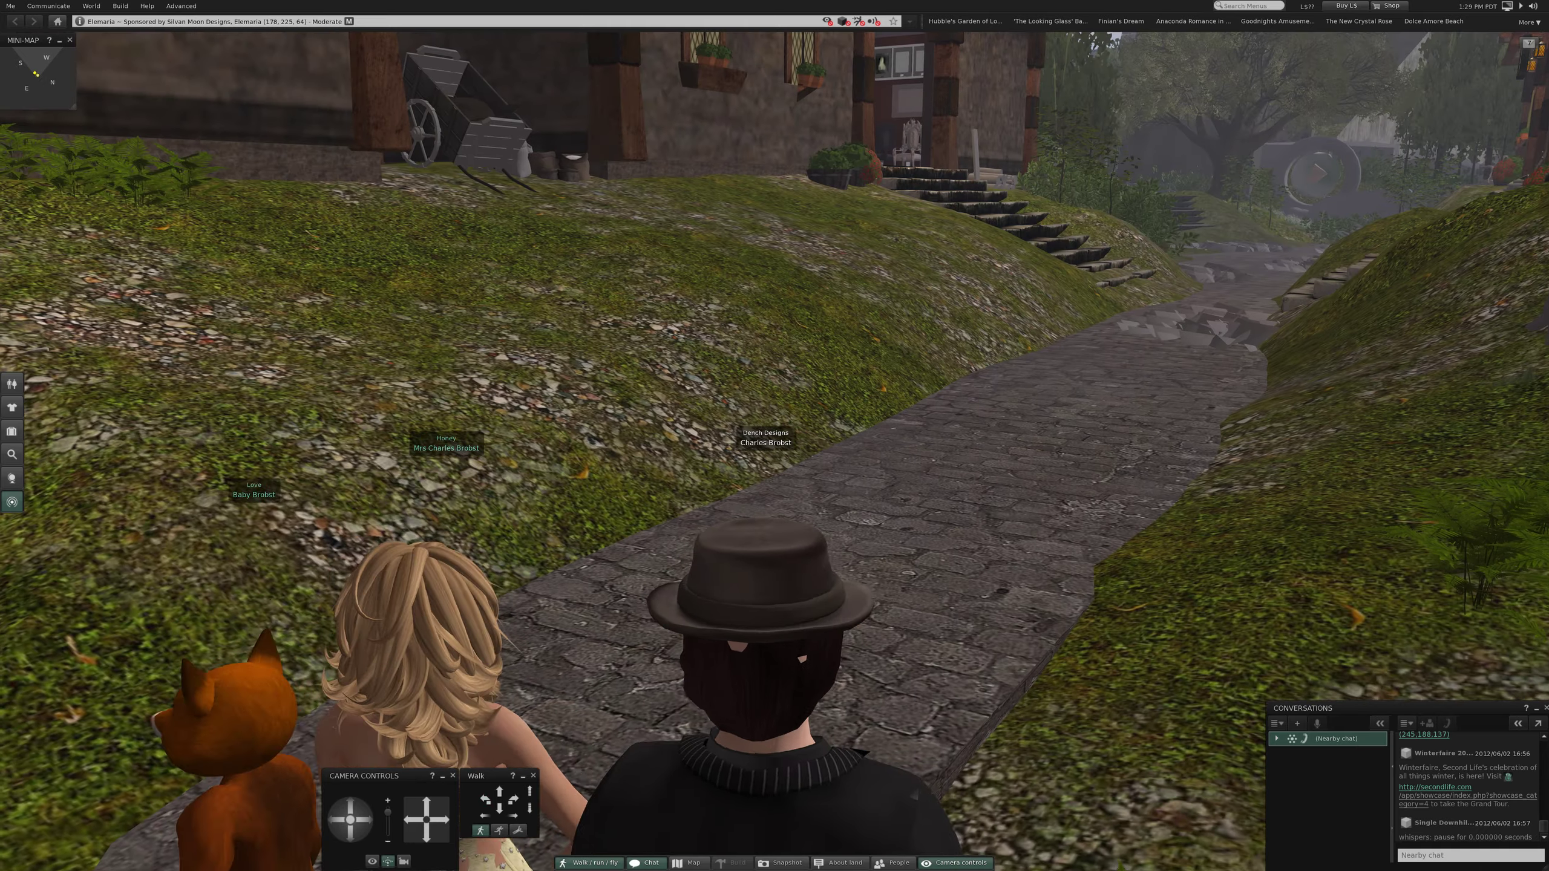
key(Left)
key(Left)
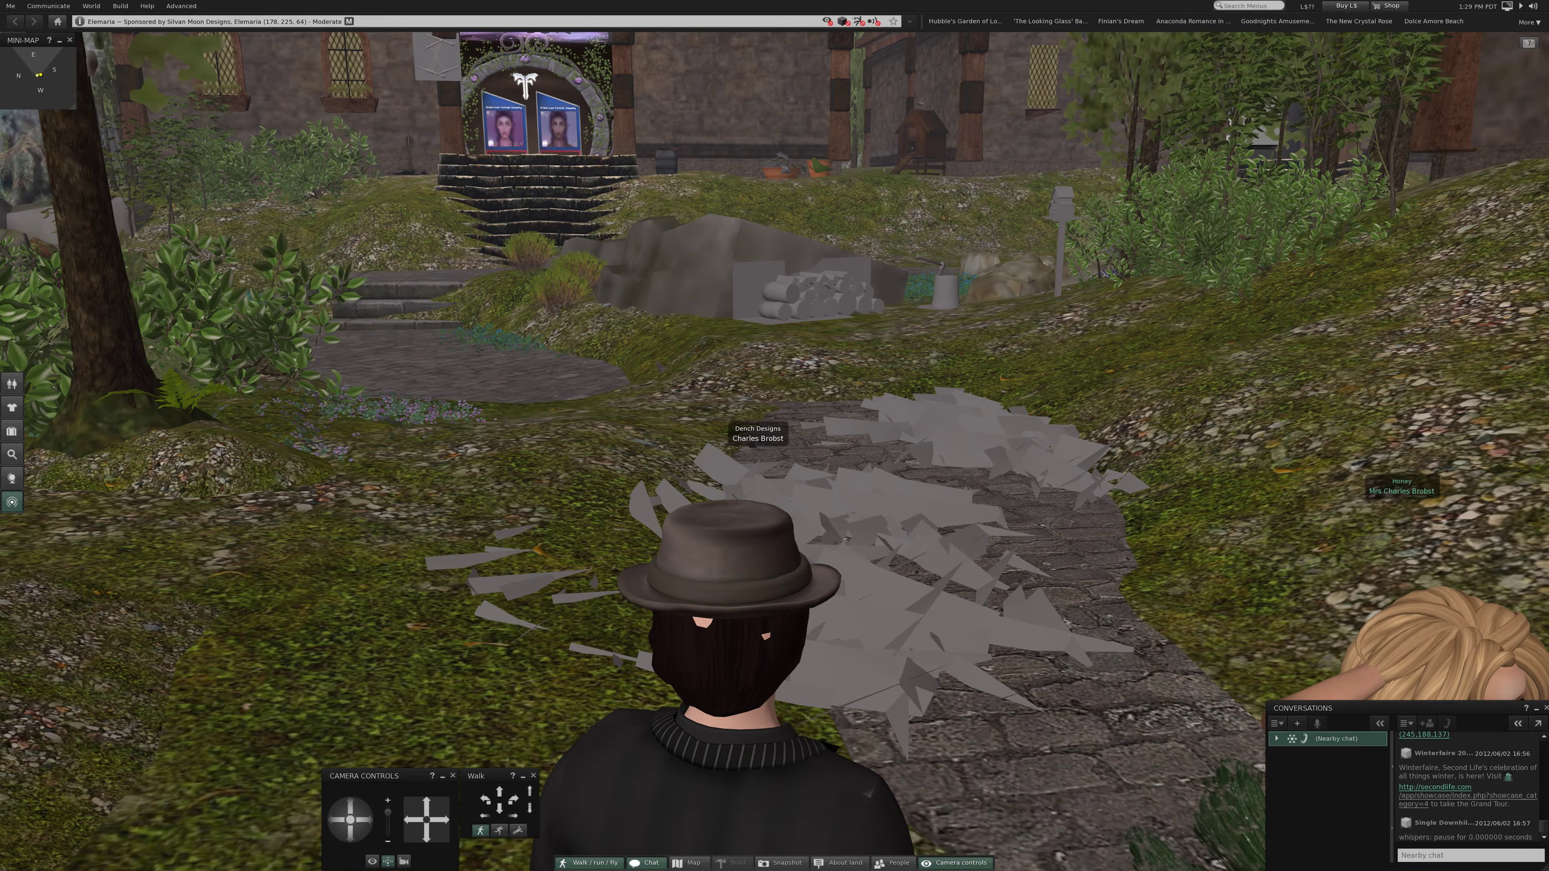
key(Left)
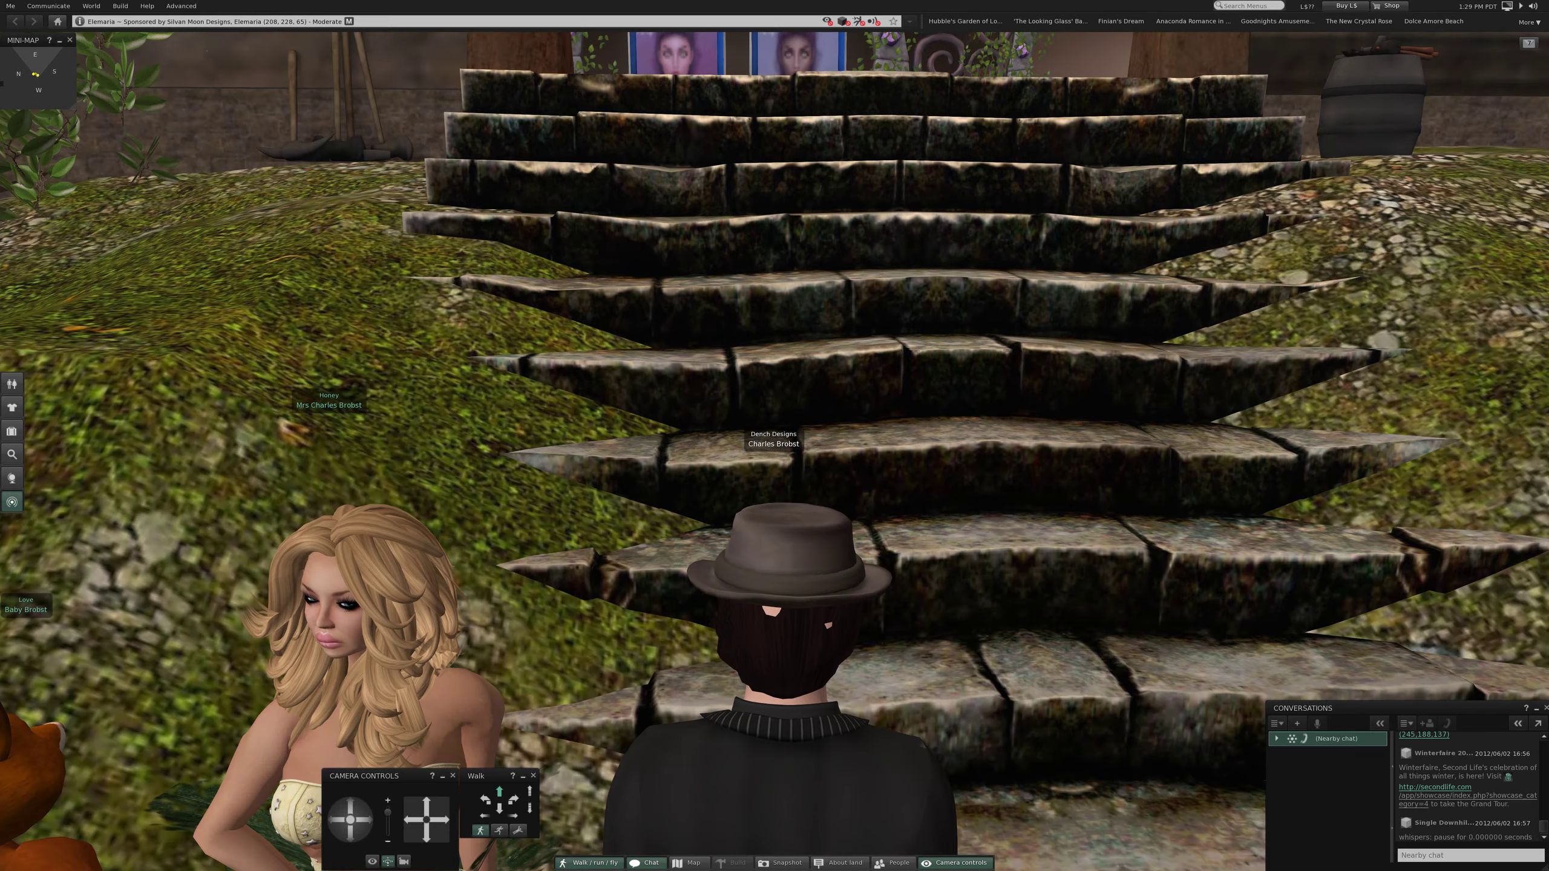
Climb the stone stairs into the vendor plaza and look around toward the ruins
key(Up)
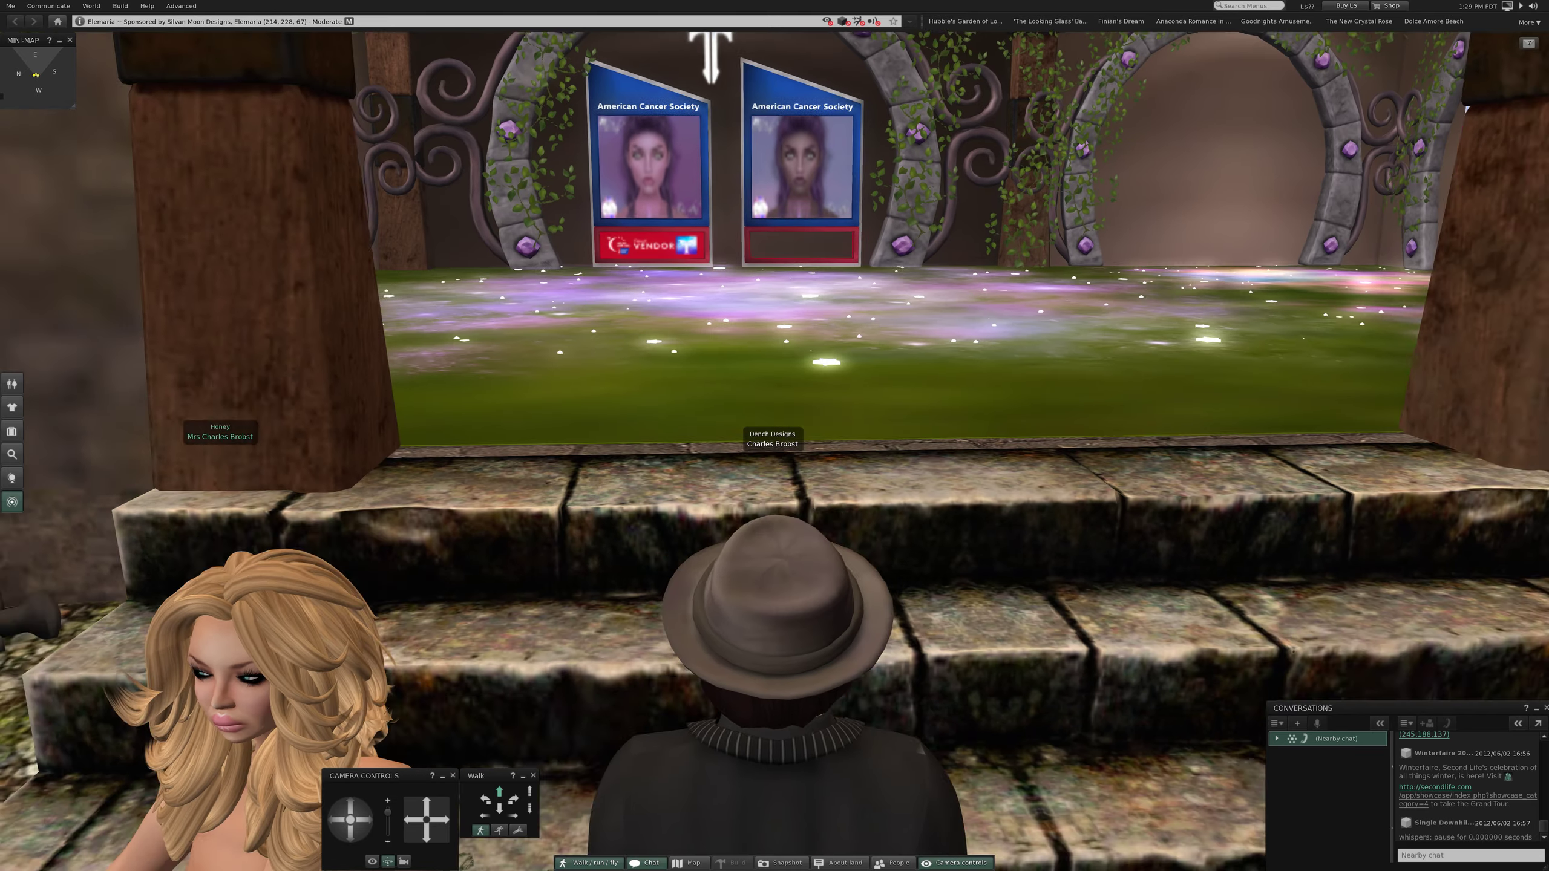
key(Left)
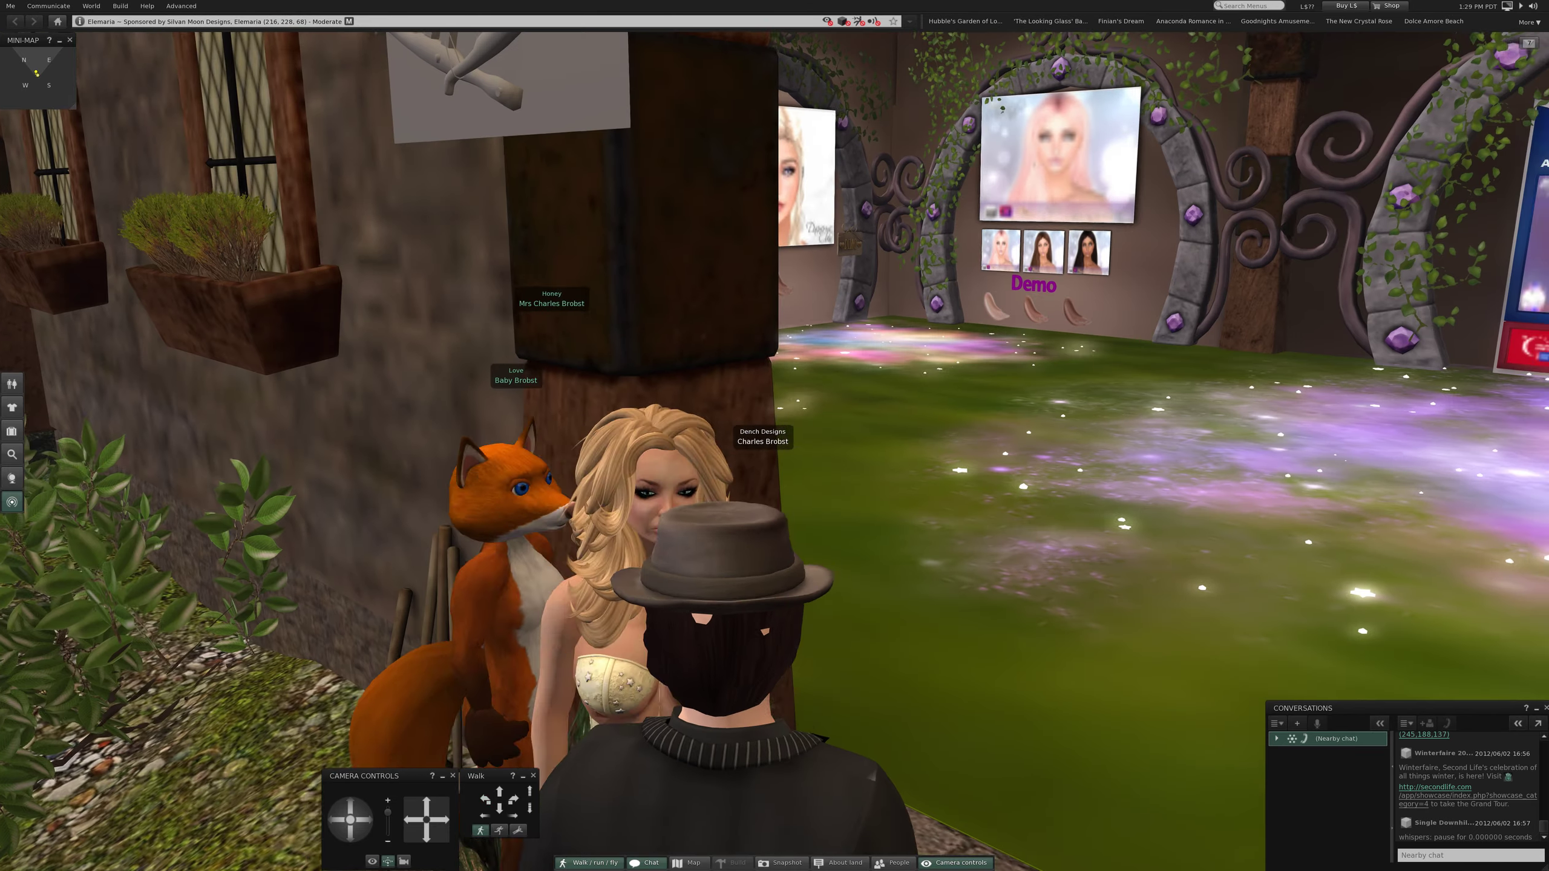
key(Left)
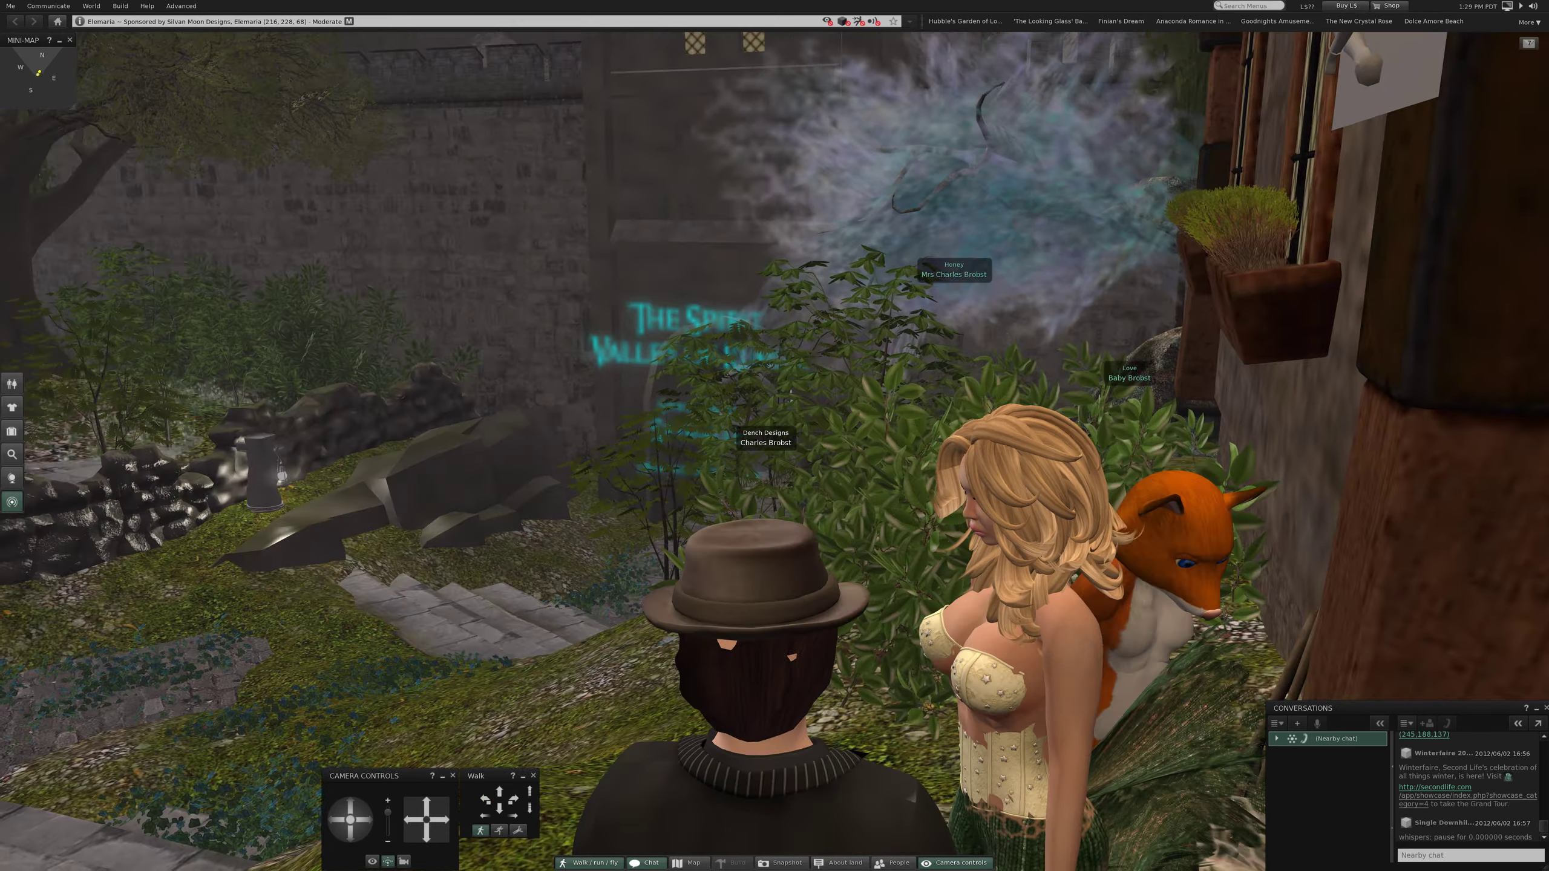
key(Left)
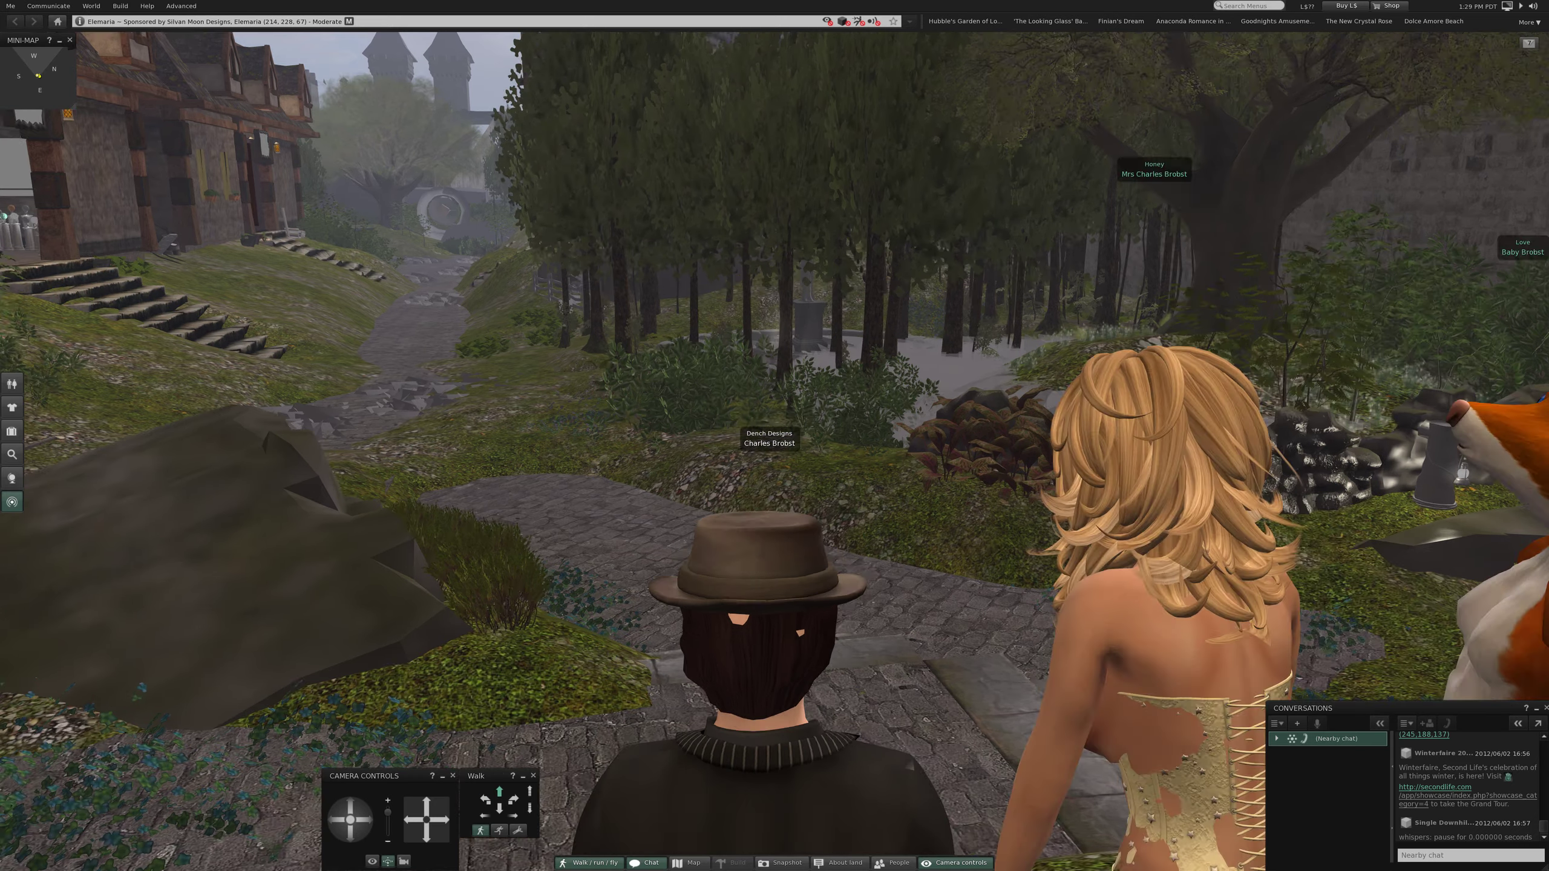
Walk back along the cobblestone path and turn to face the village steps
key(Up)
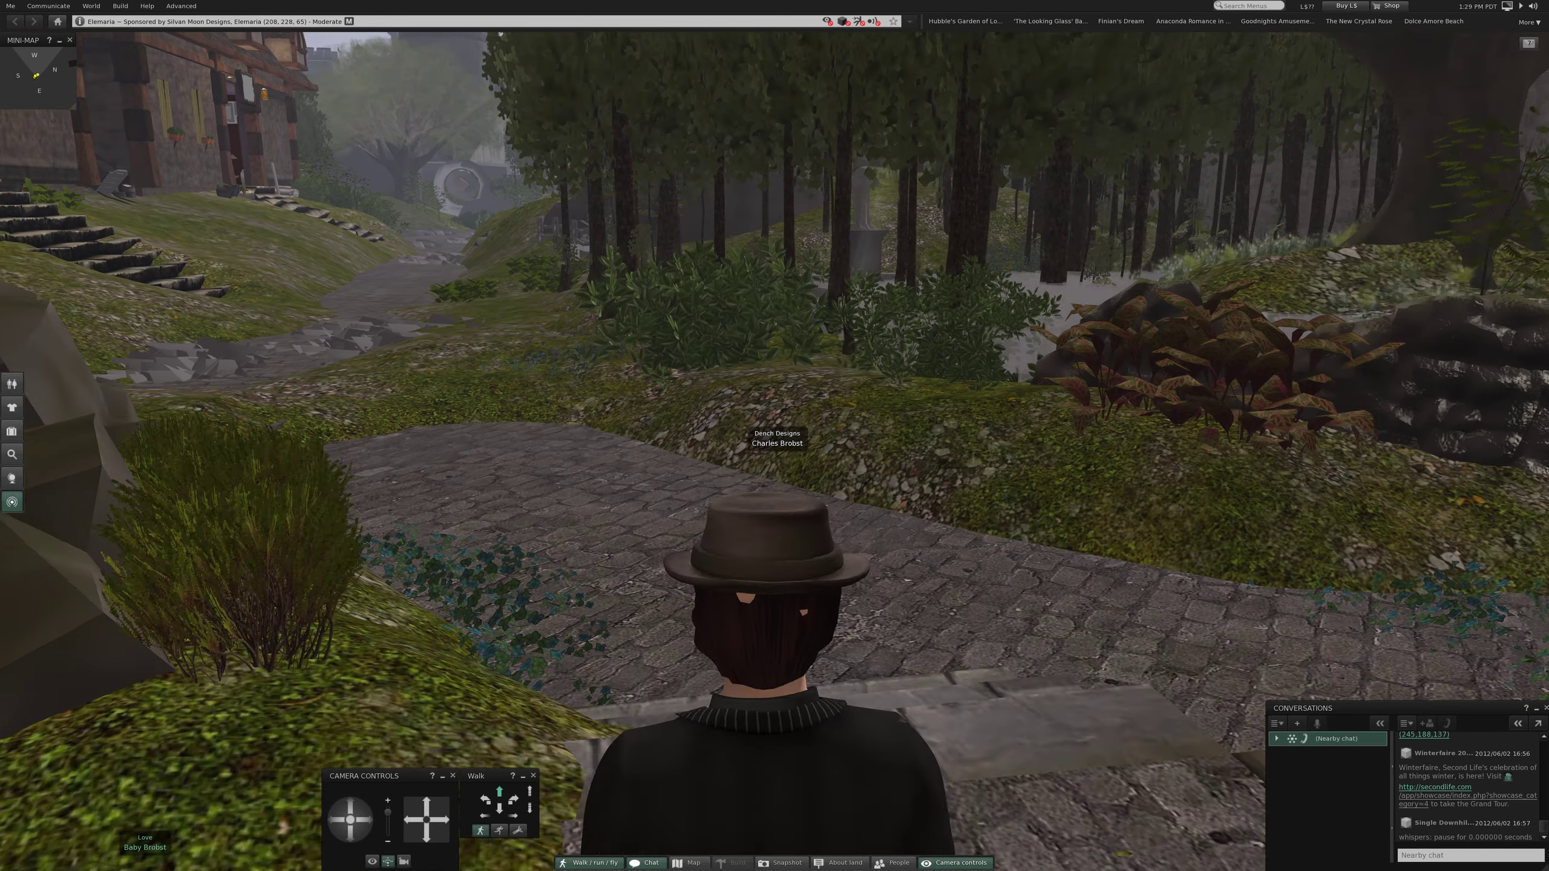
key(Left)
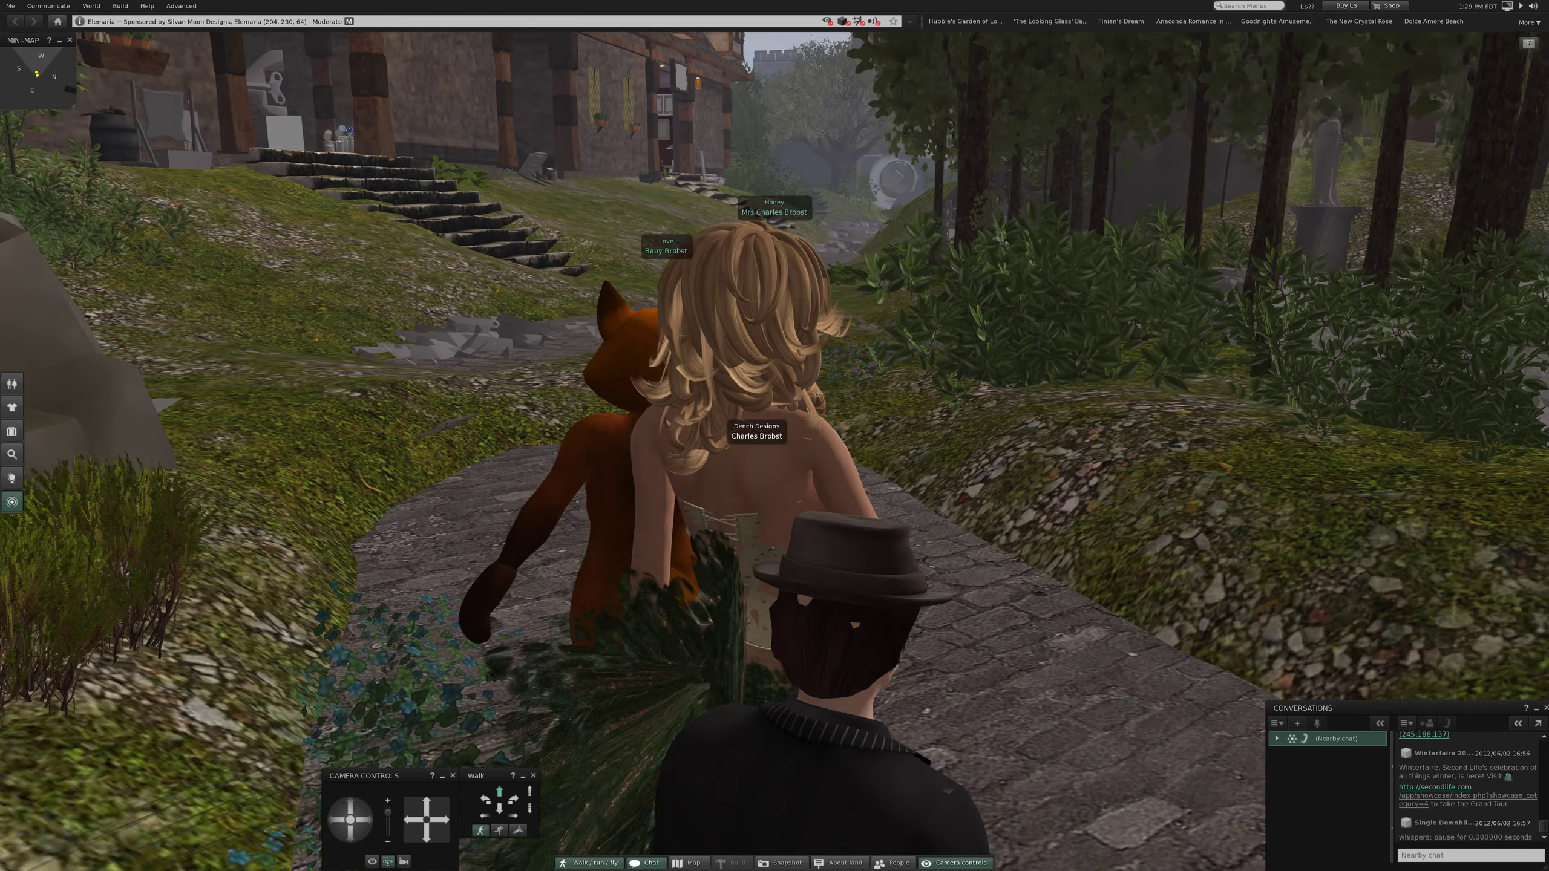
key(Up)
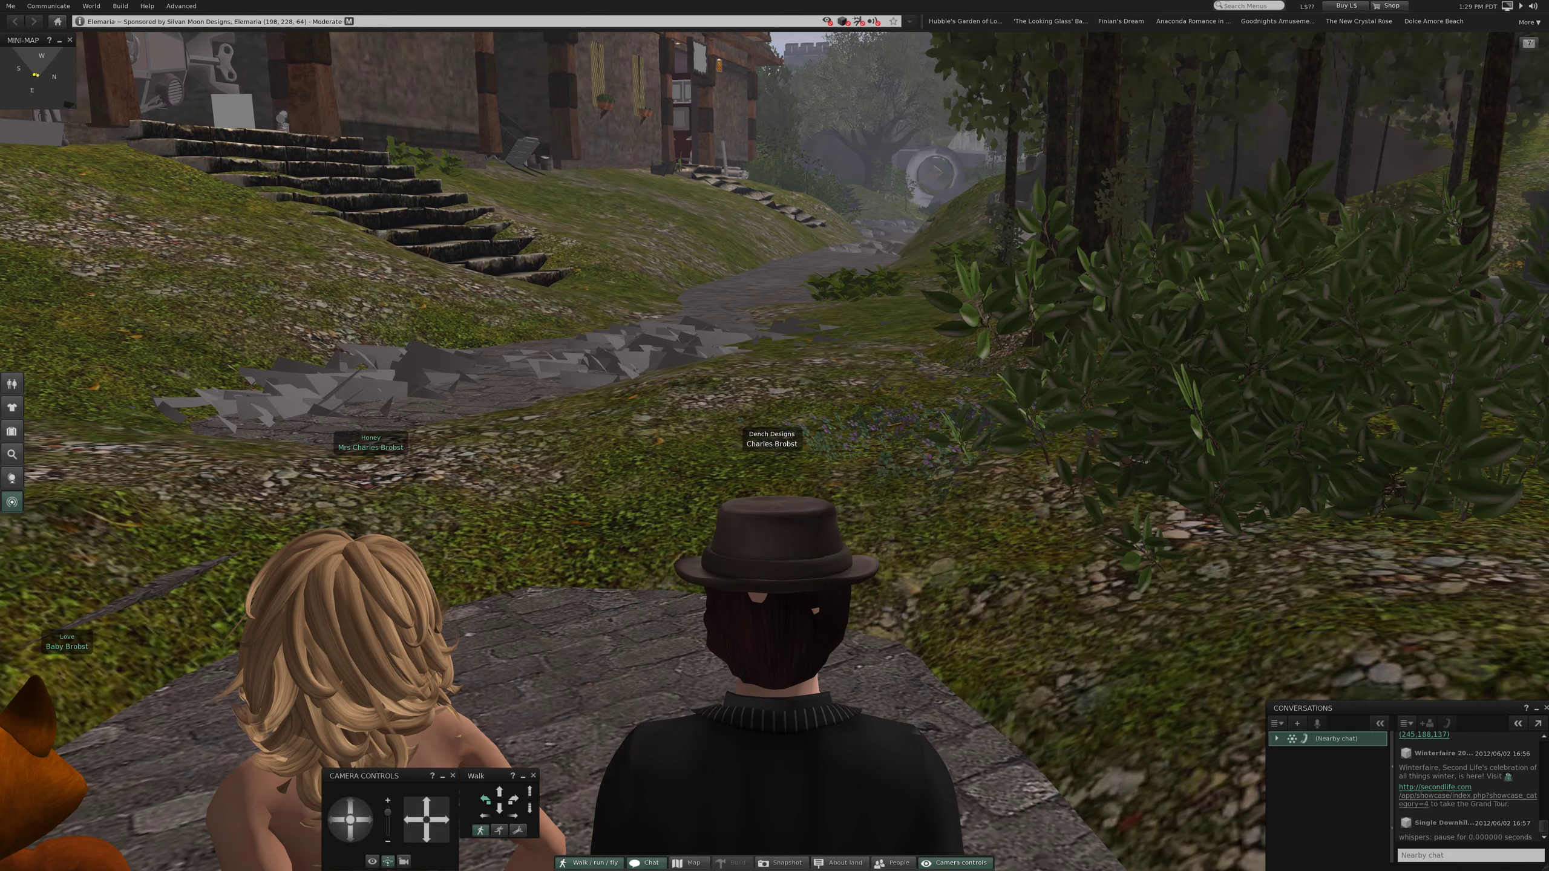
key(Left)
key(Left)
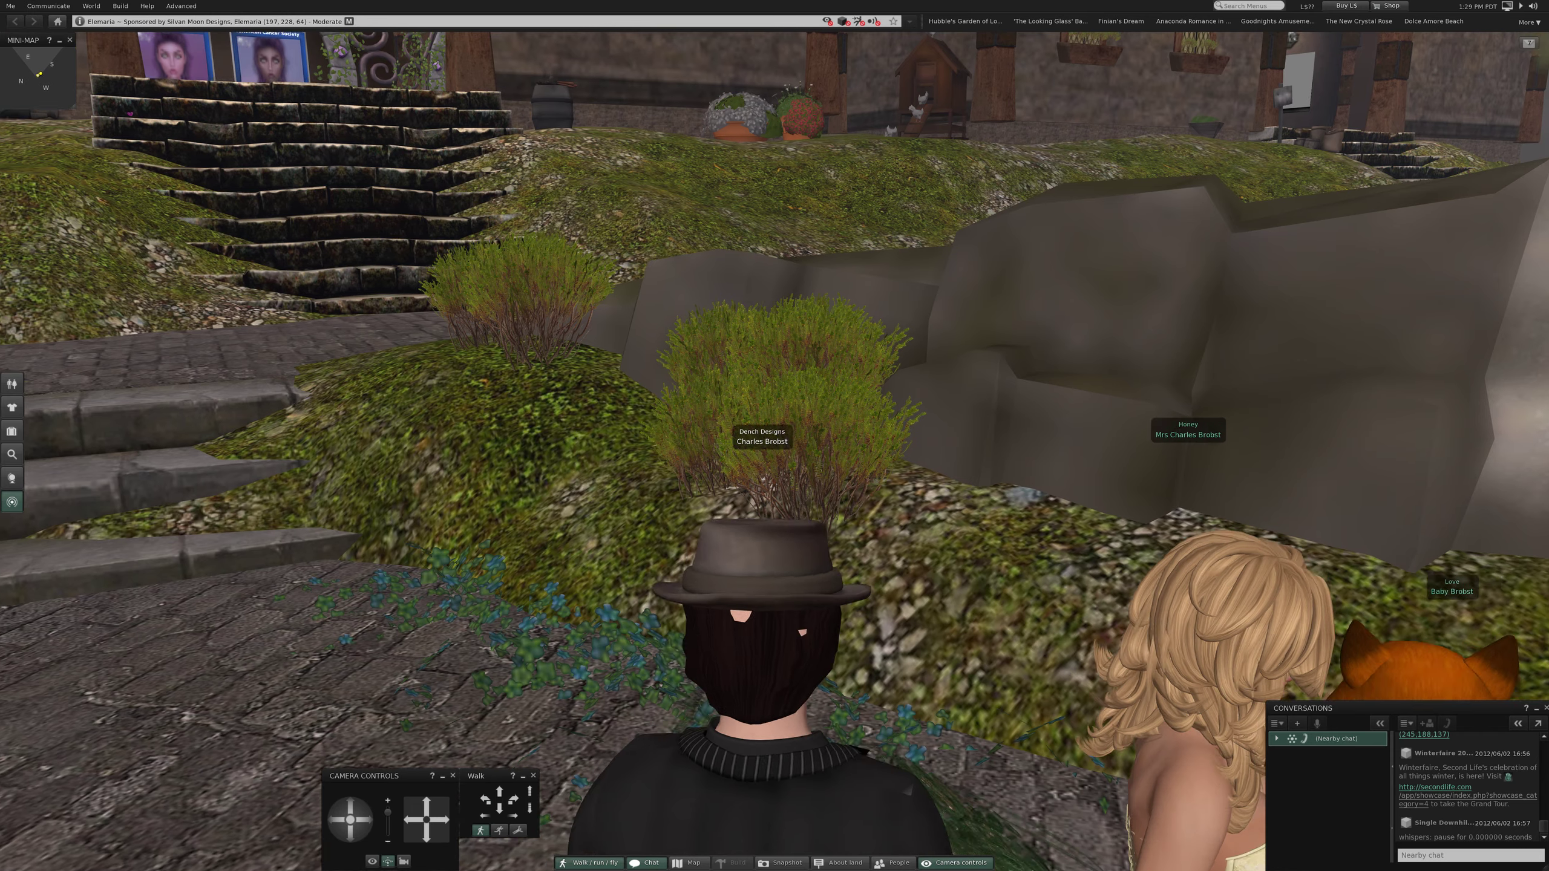
key(Left)
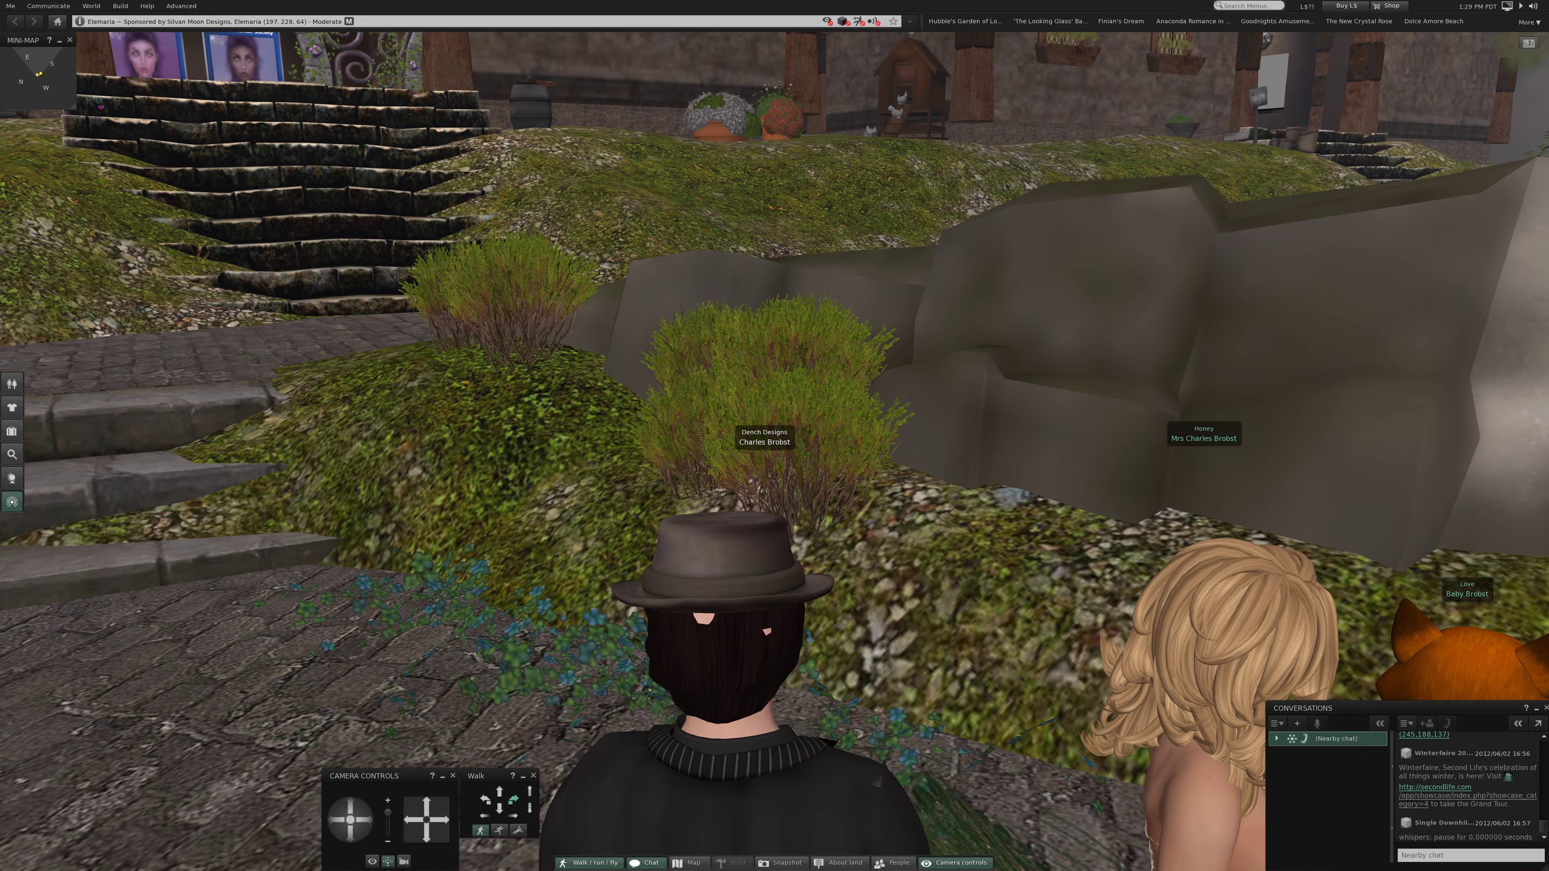
key(Left)
key(Left)
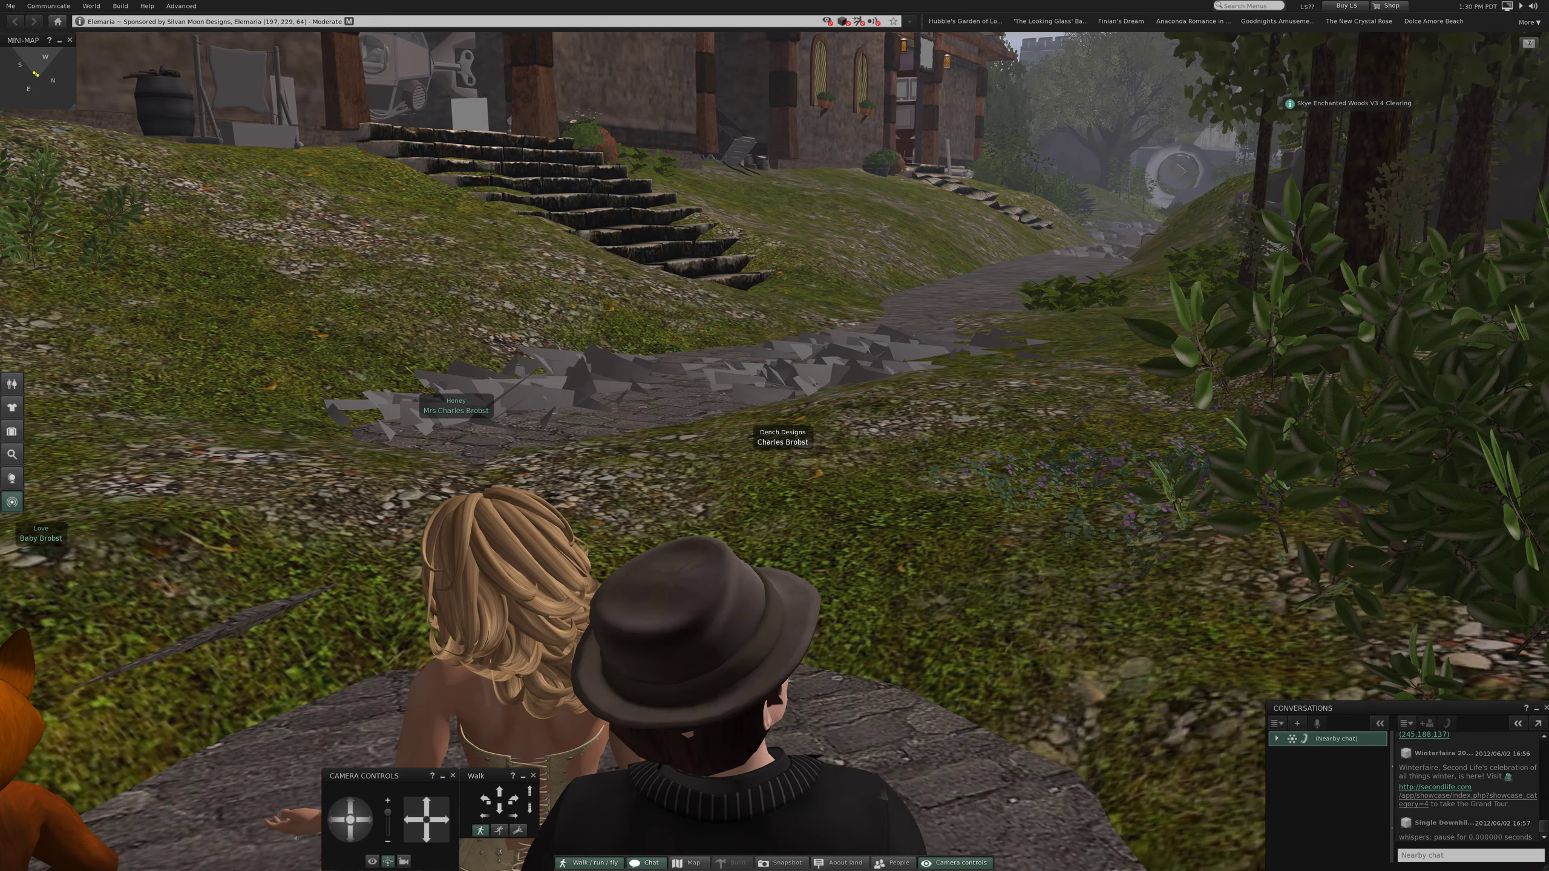
Walk past the large tree in first-person view, then return to the behind-avatar view
key(Left)
key(Left)
key(Left)
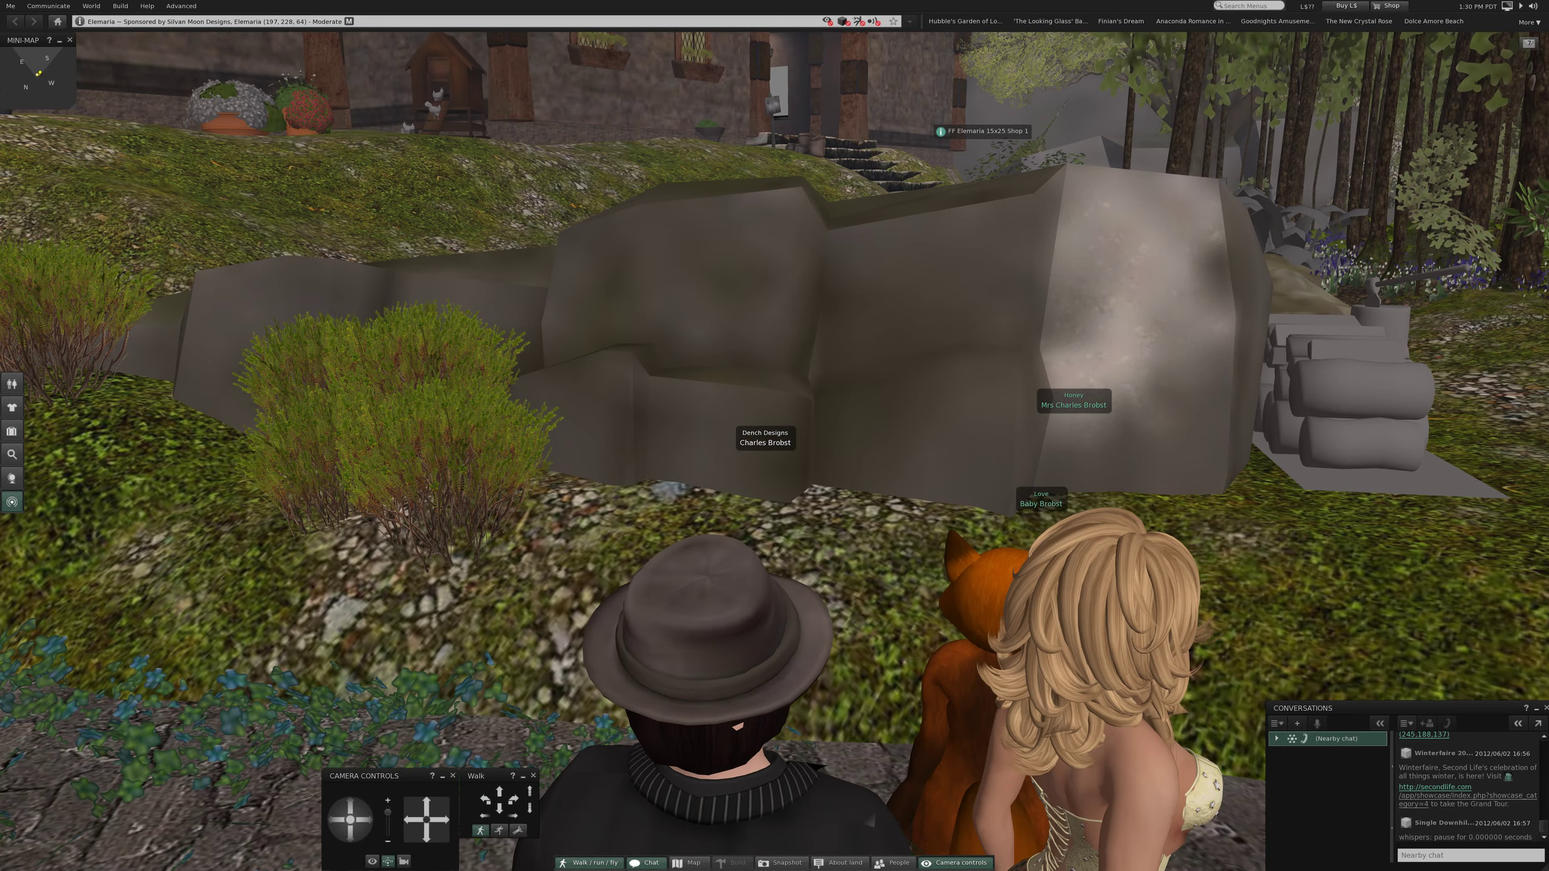
key(Escape)
key(Up)
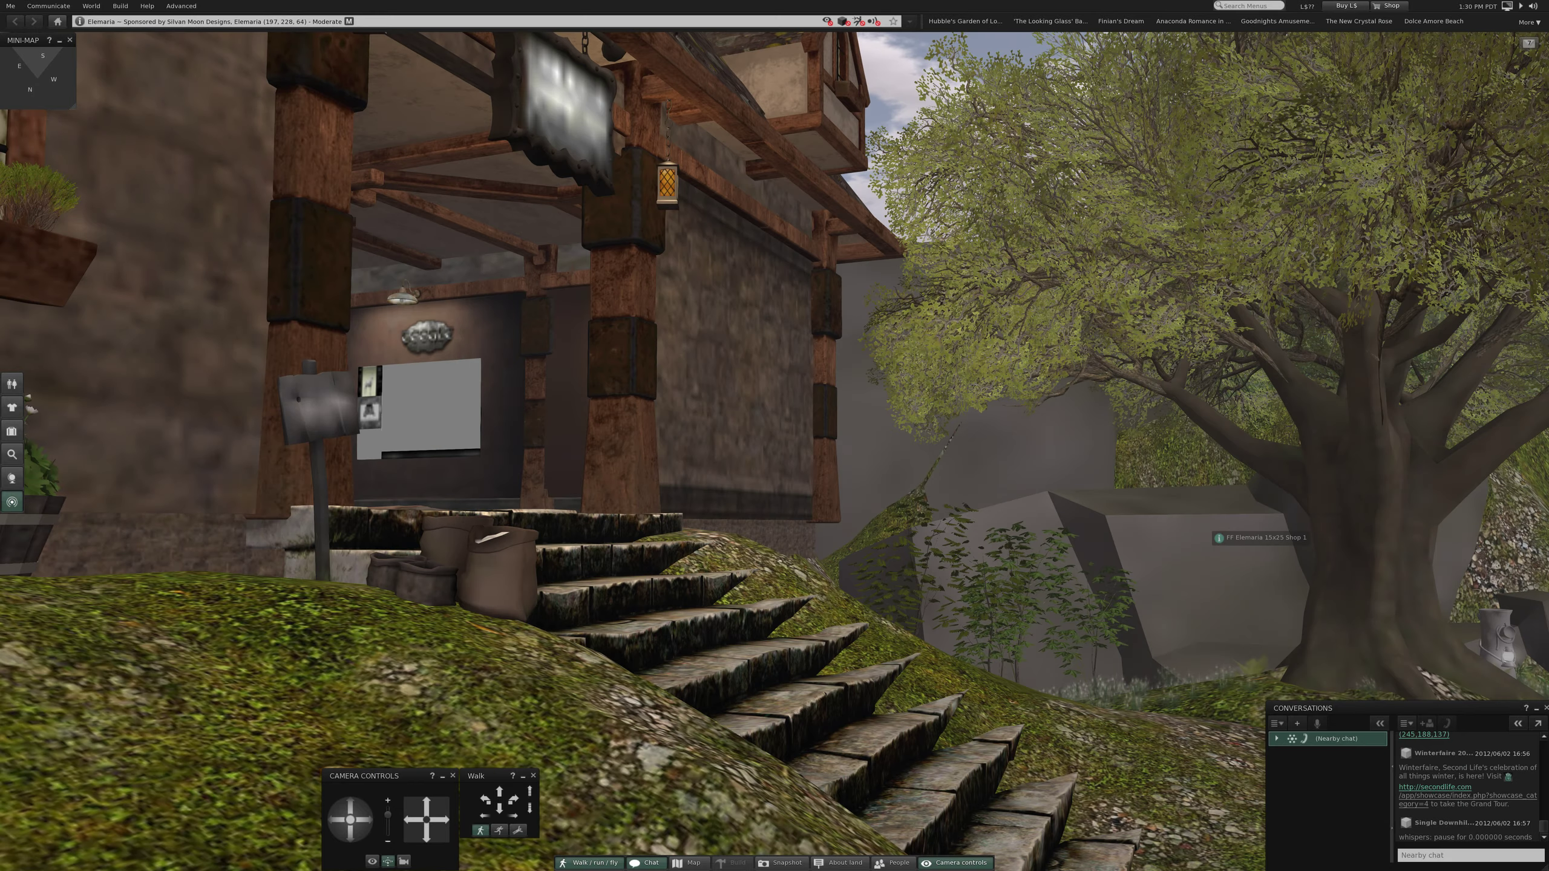
key(Right)
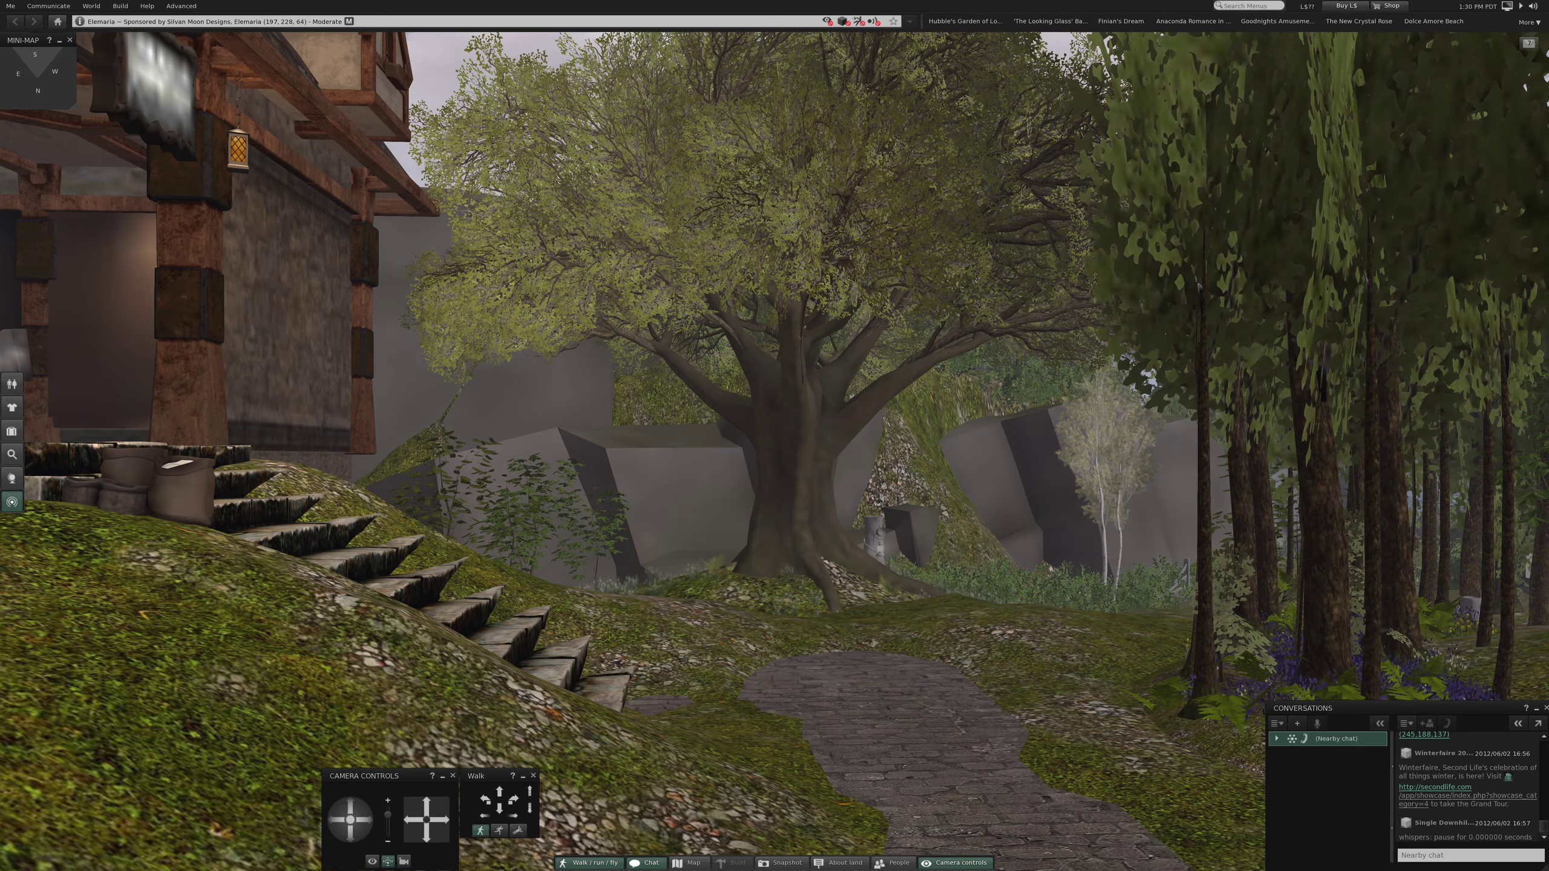
key(Up)
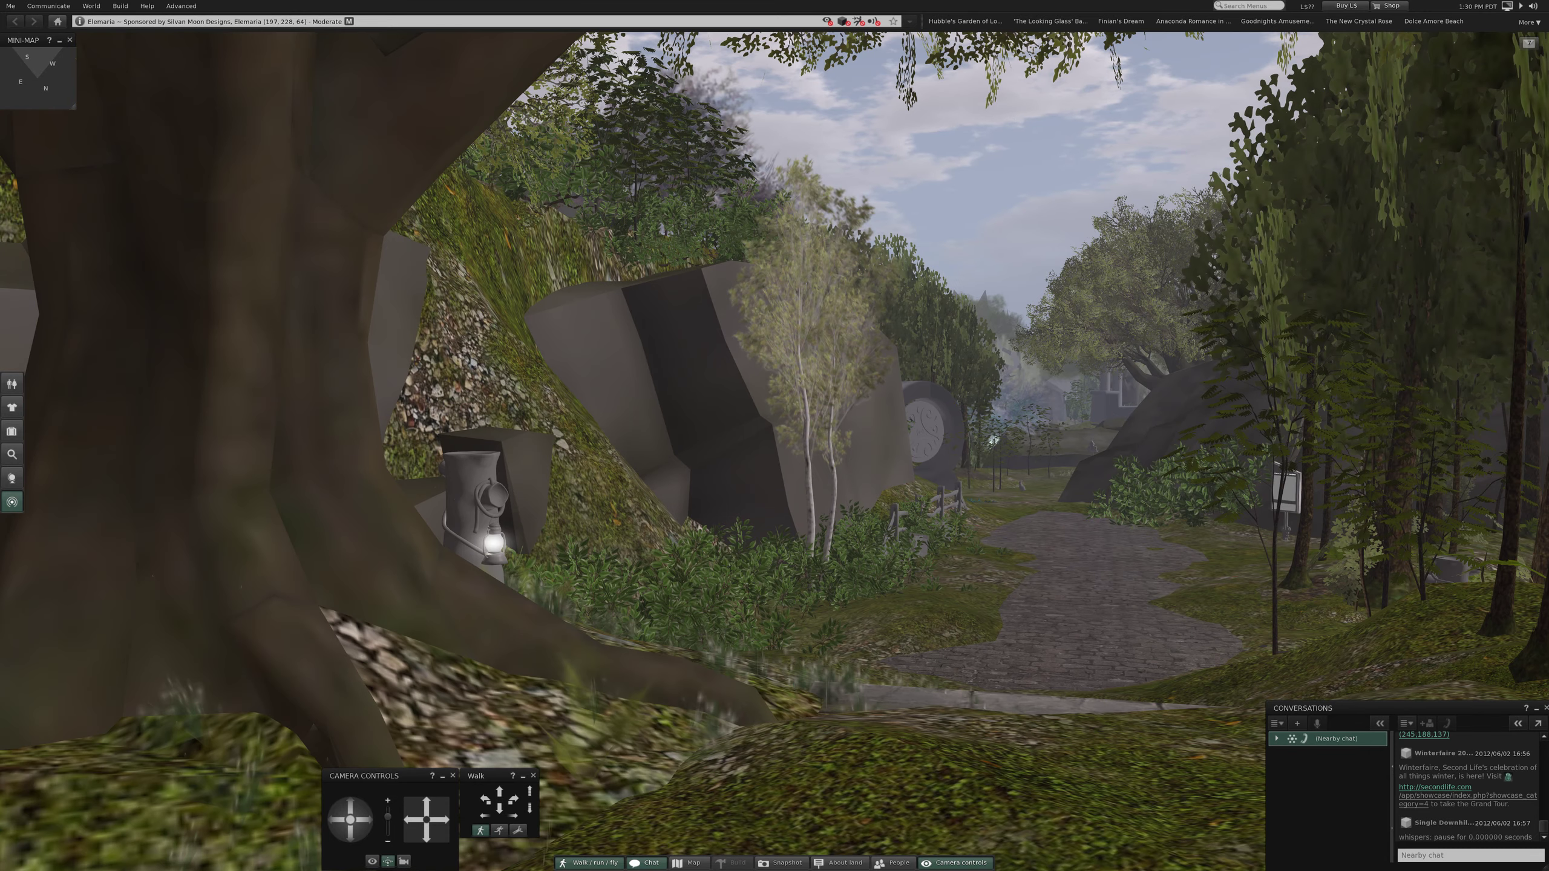
key(Escape)
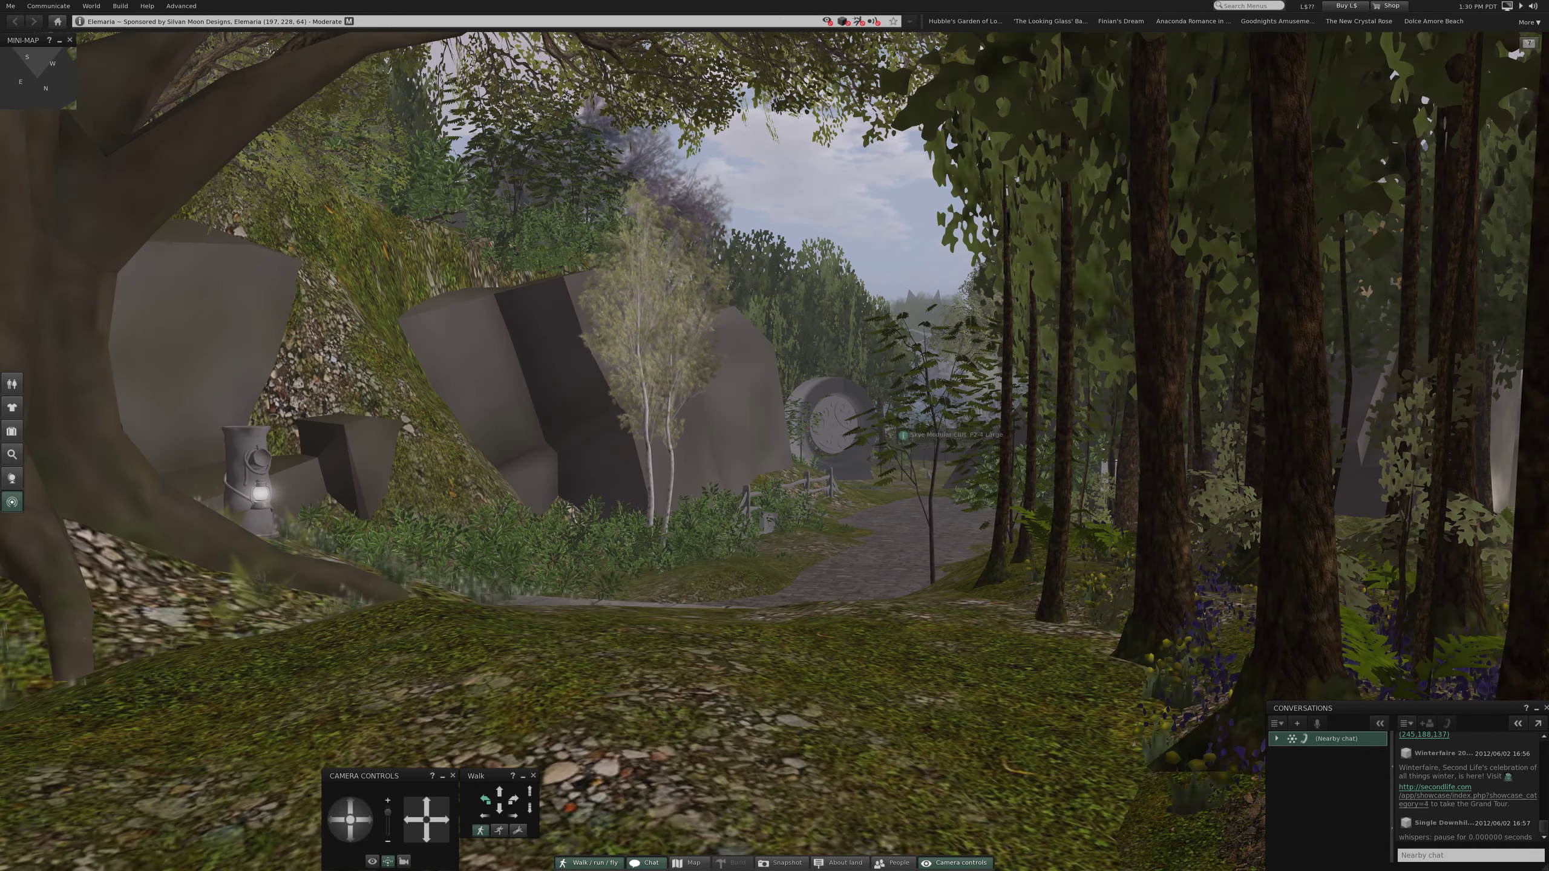
Walk up to the foot of the stone stairs, then turn onto the cobbled path
key(Left)
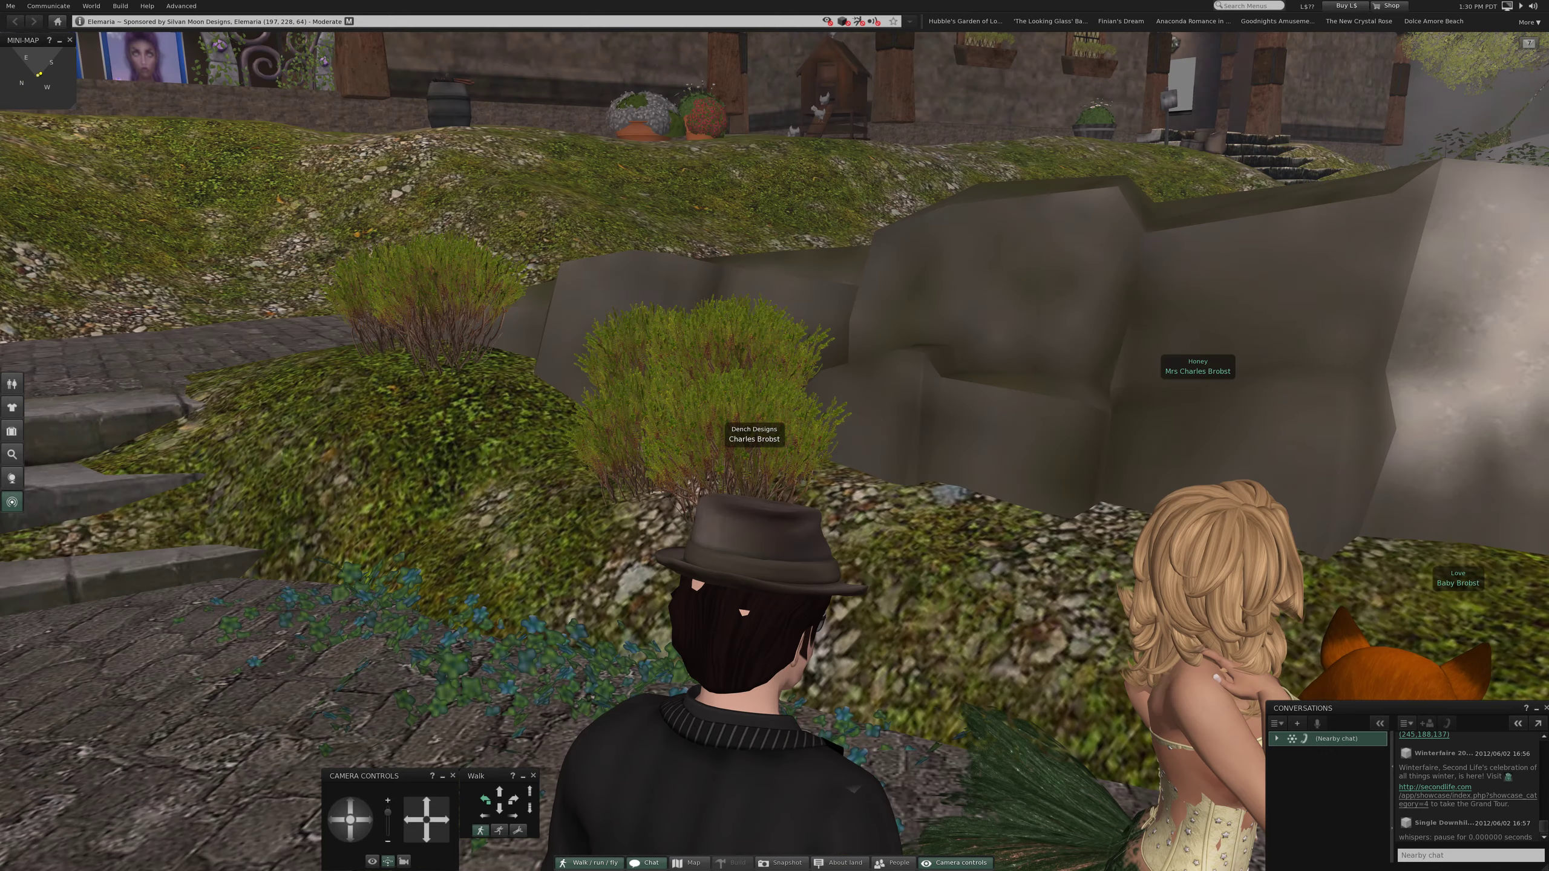
key(Left)
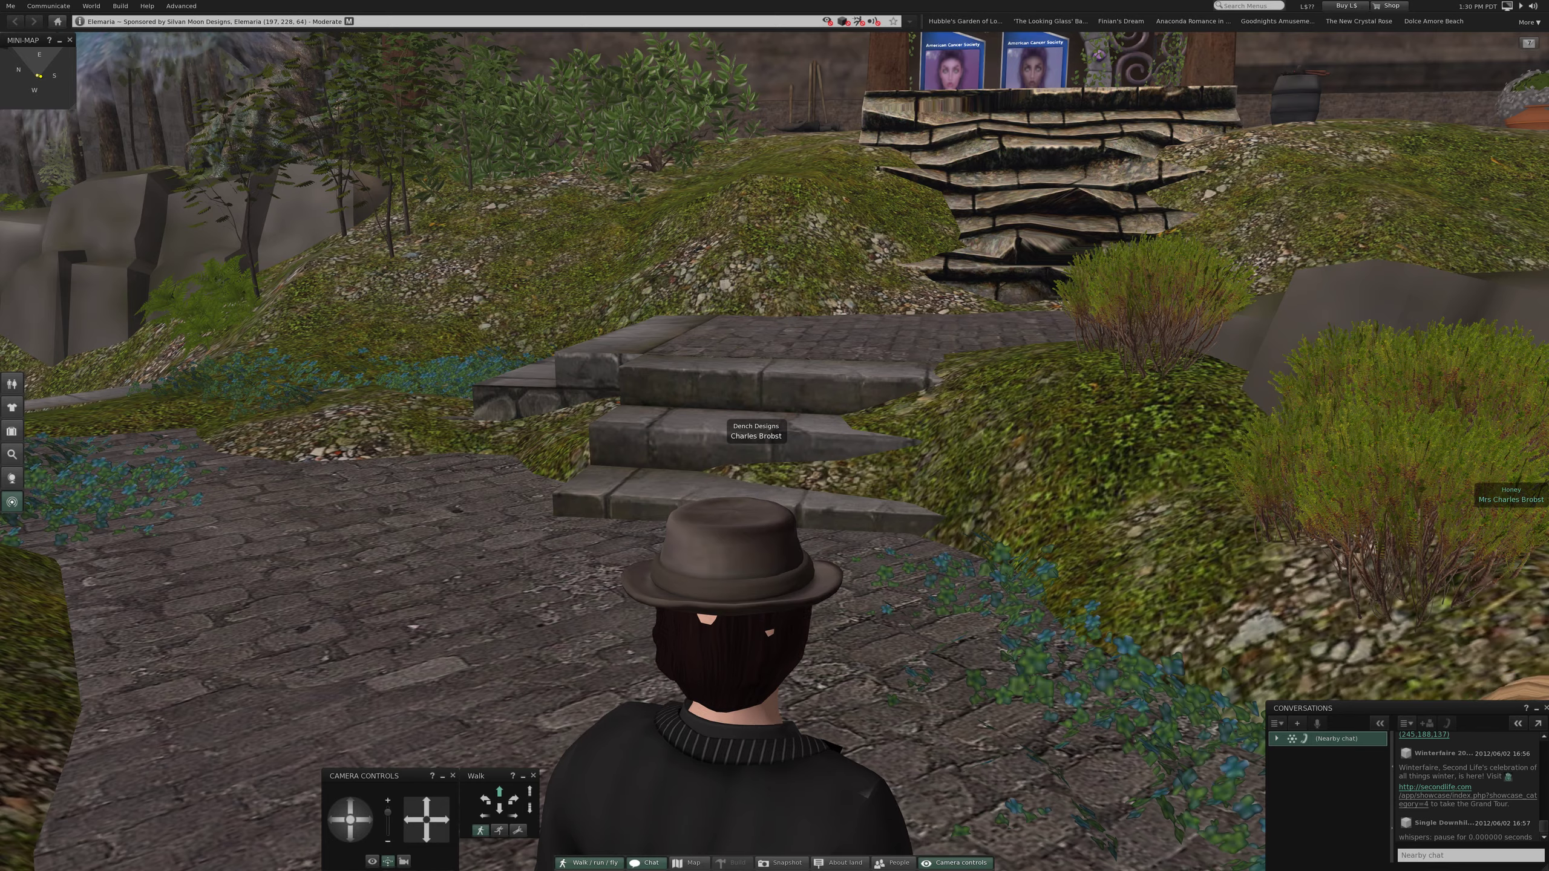
key(Up)
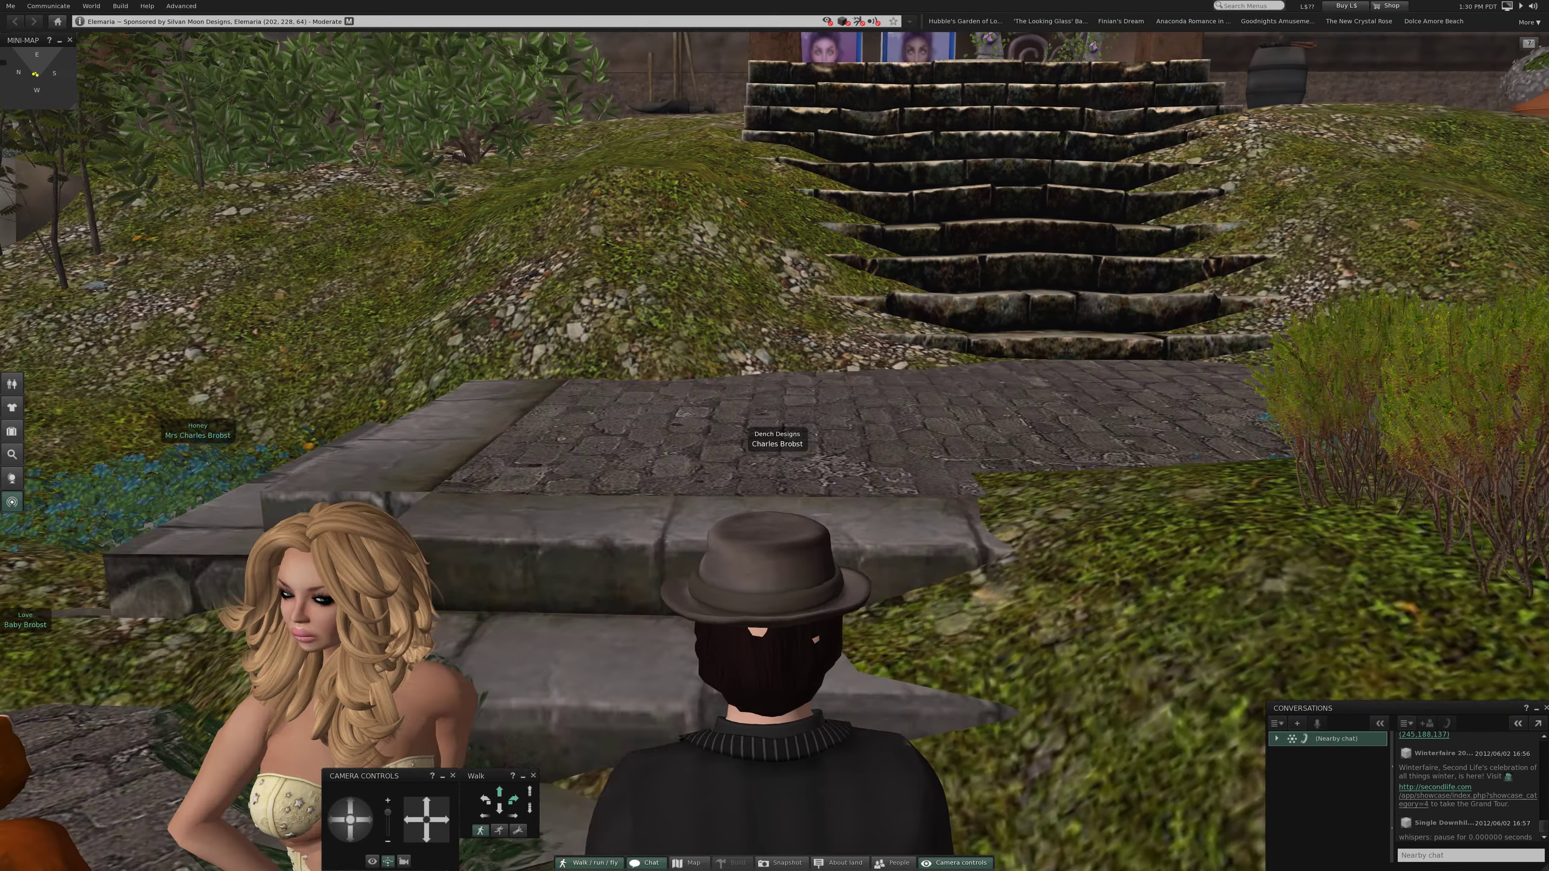
key(Up)
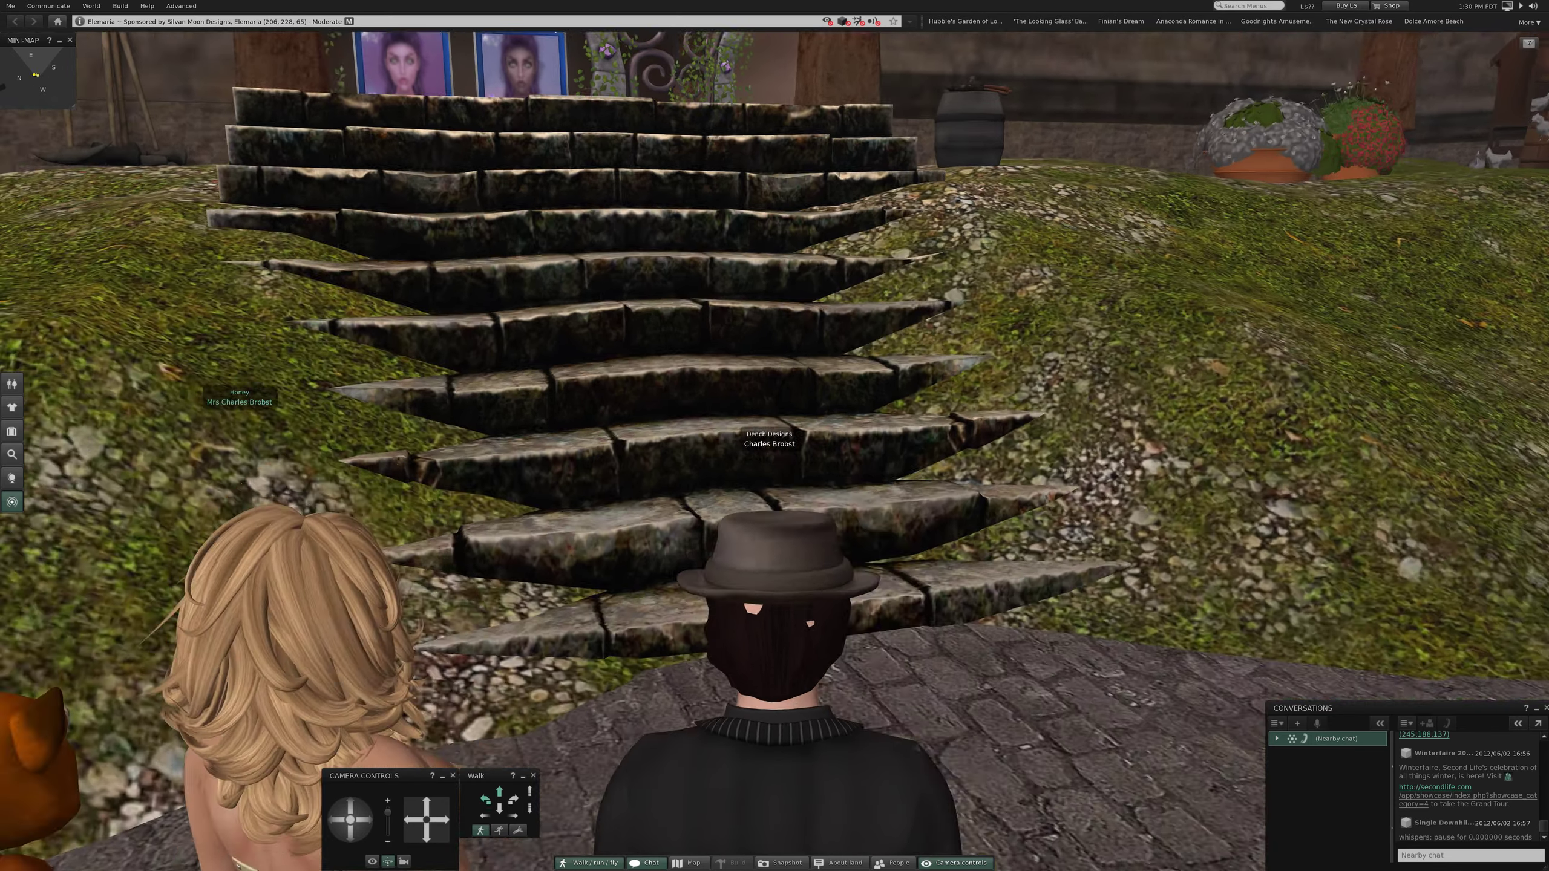
key(Right)
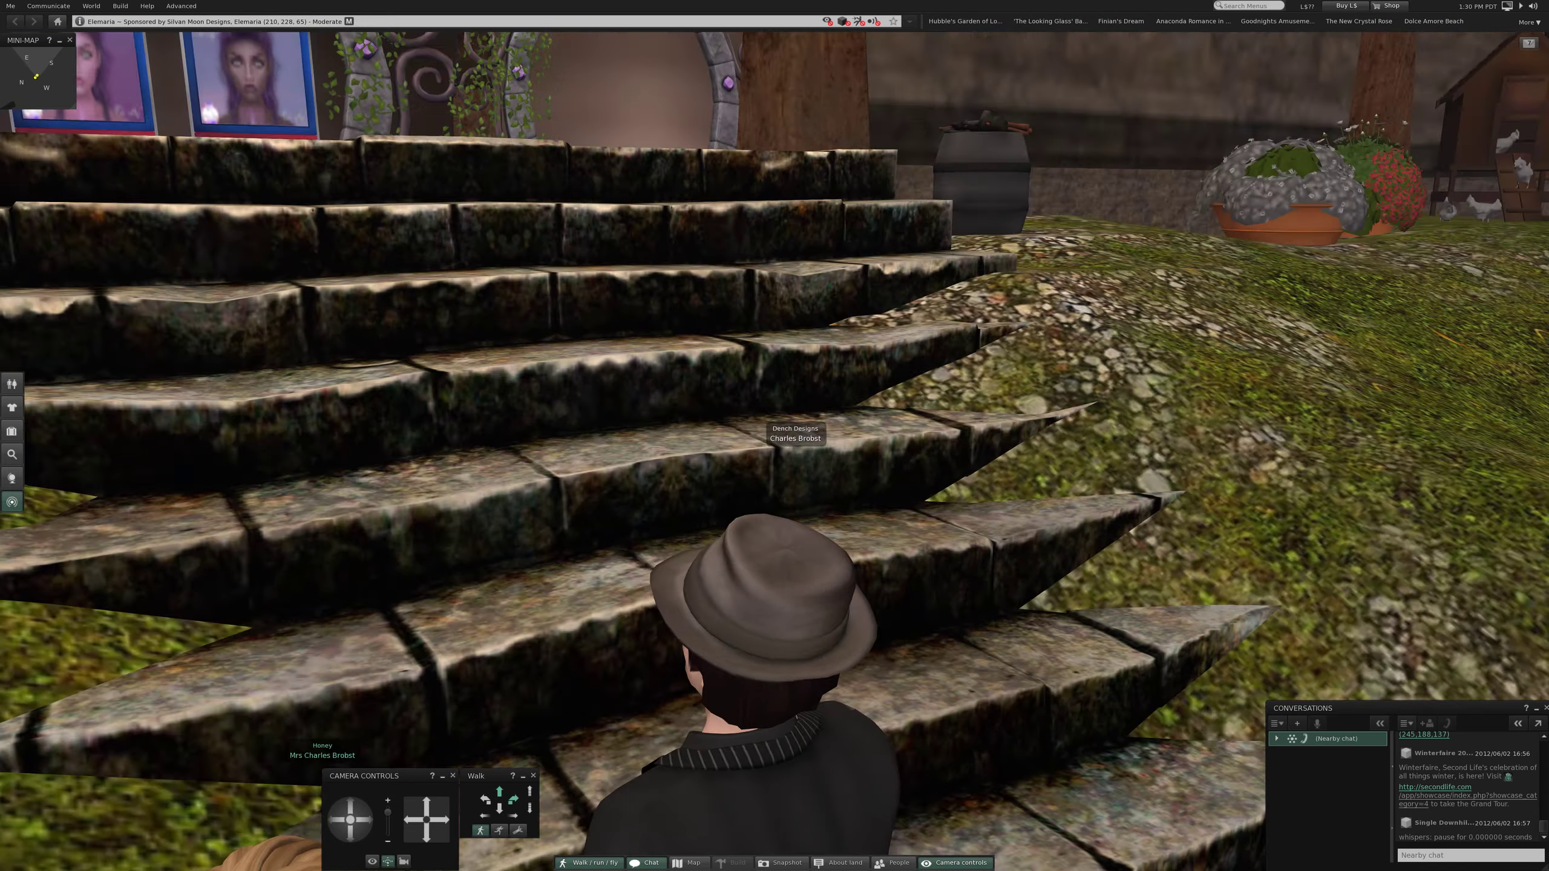
key(Right)
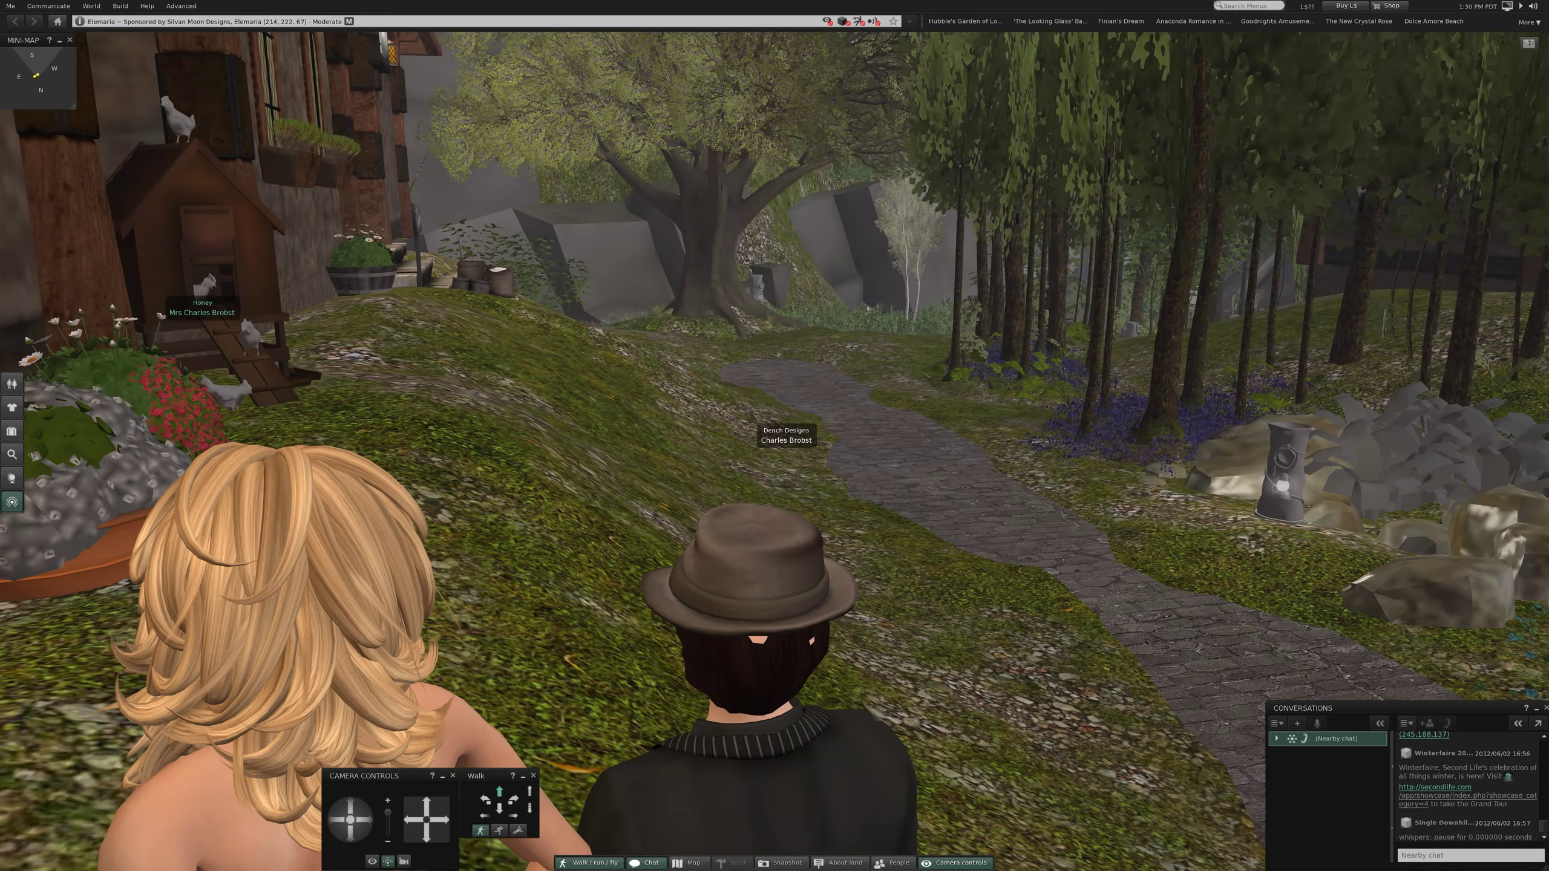
key(Up)
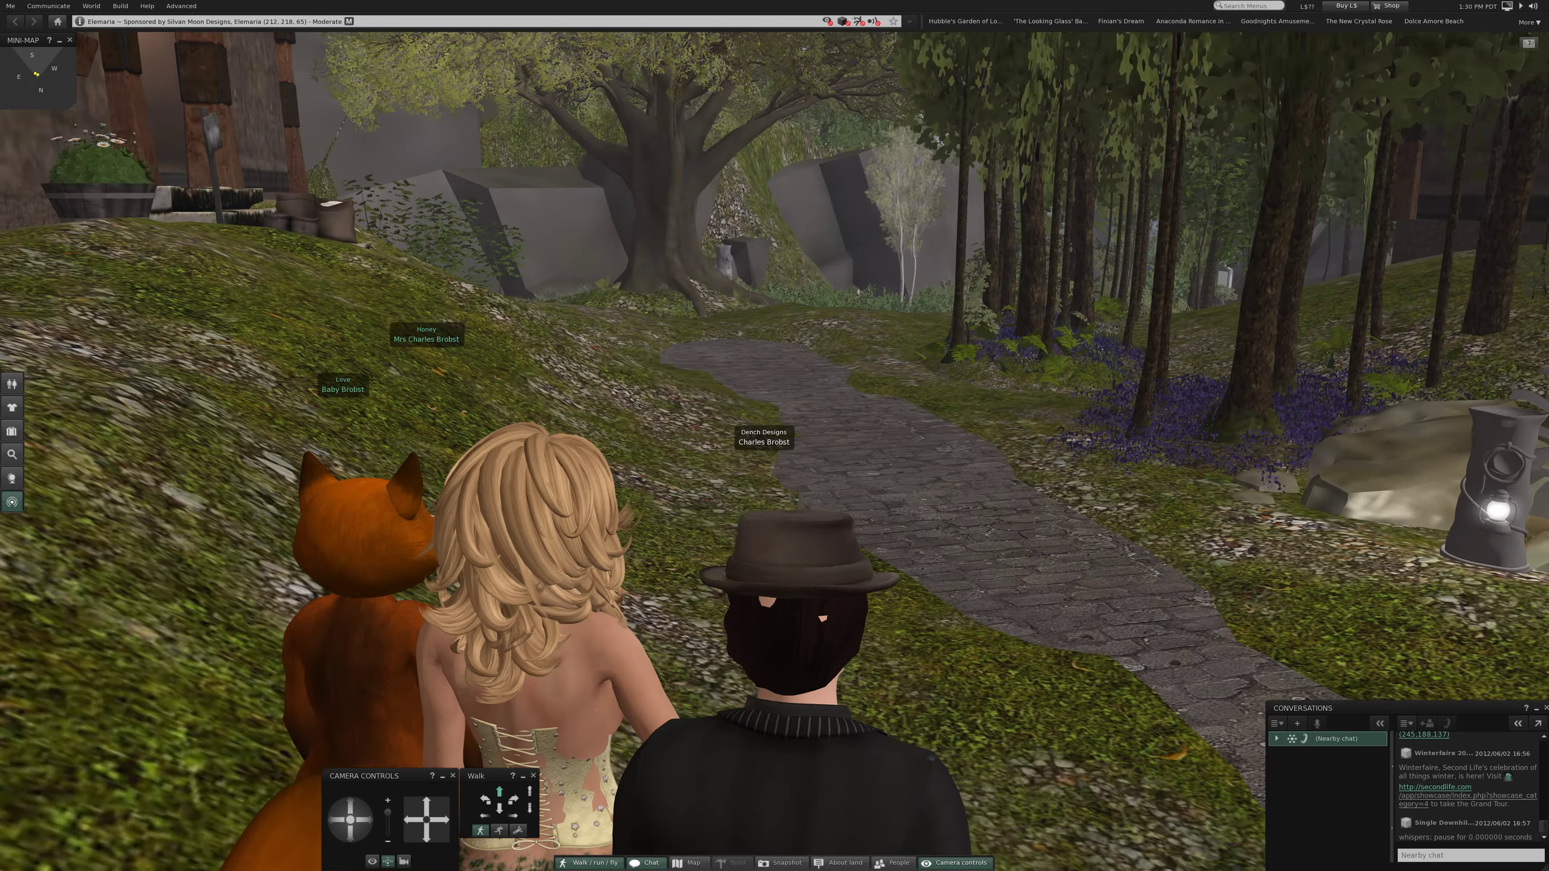
Continue down the cobbled path, looking around until facing the round stone gate
key(Up)
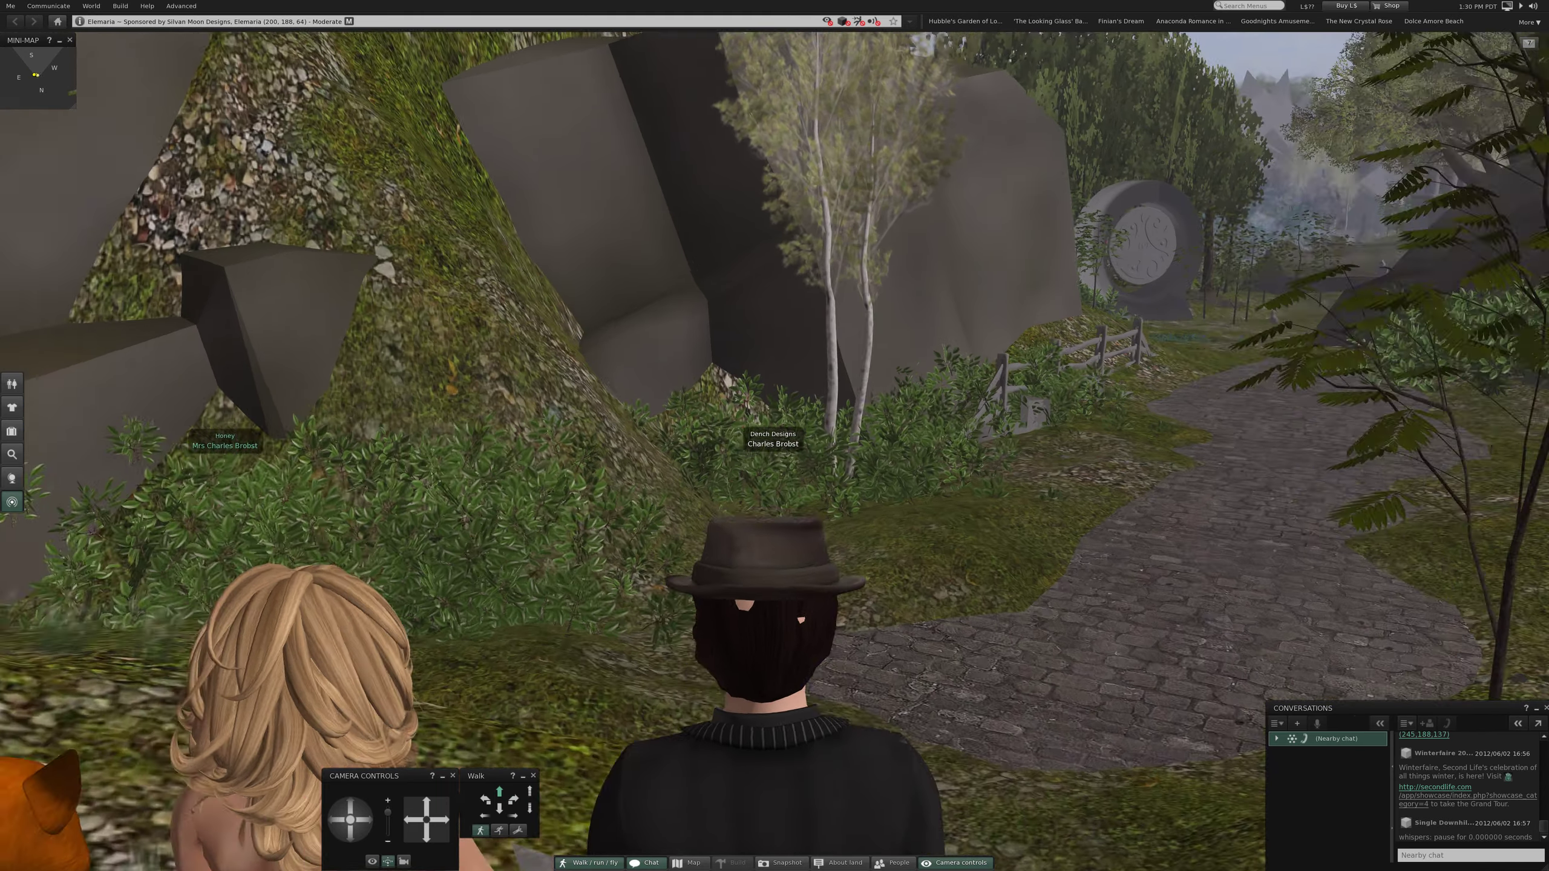
key(Left)
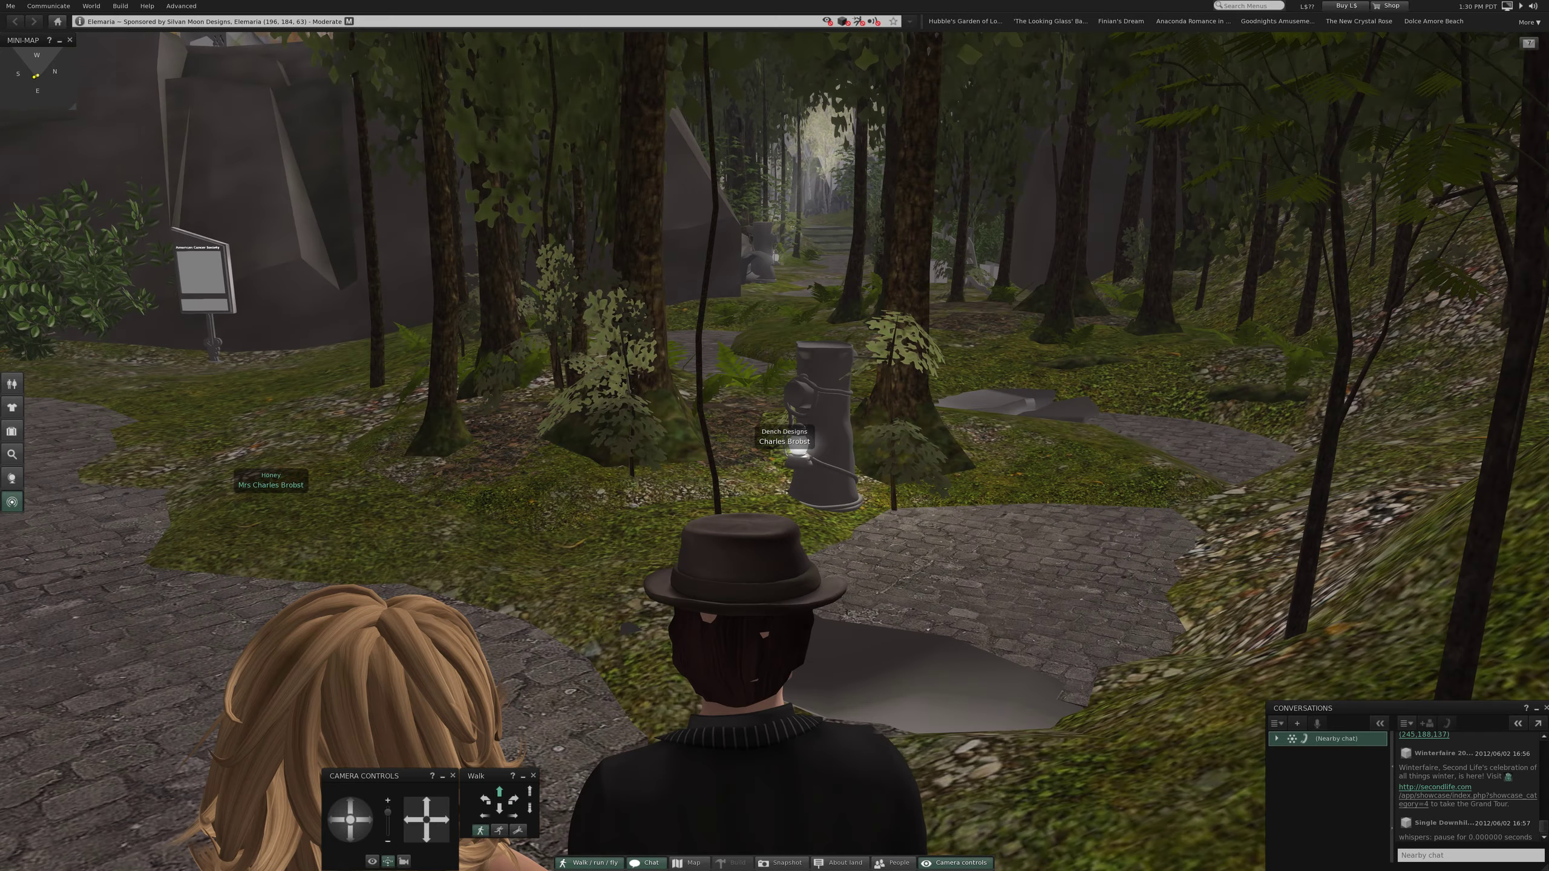
key(Left)
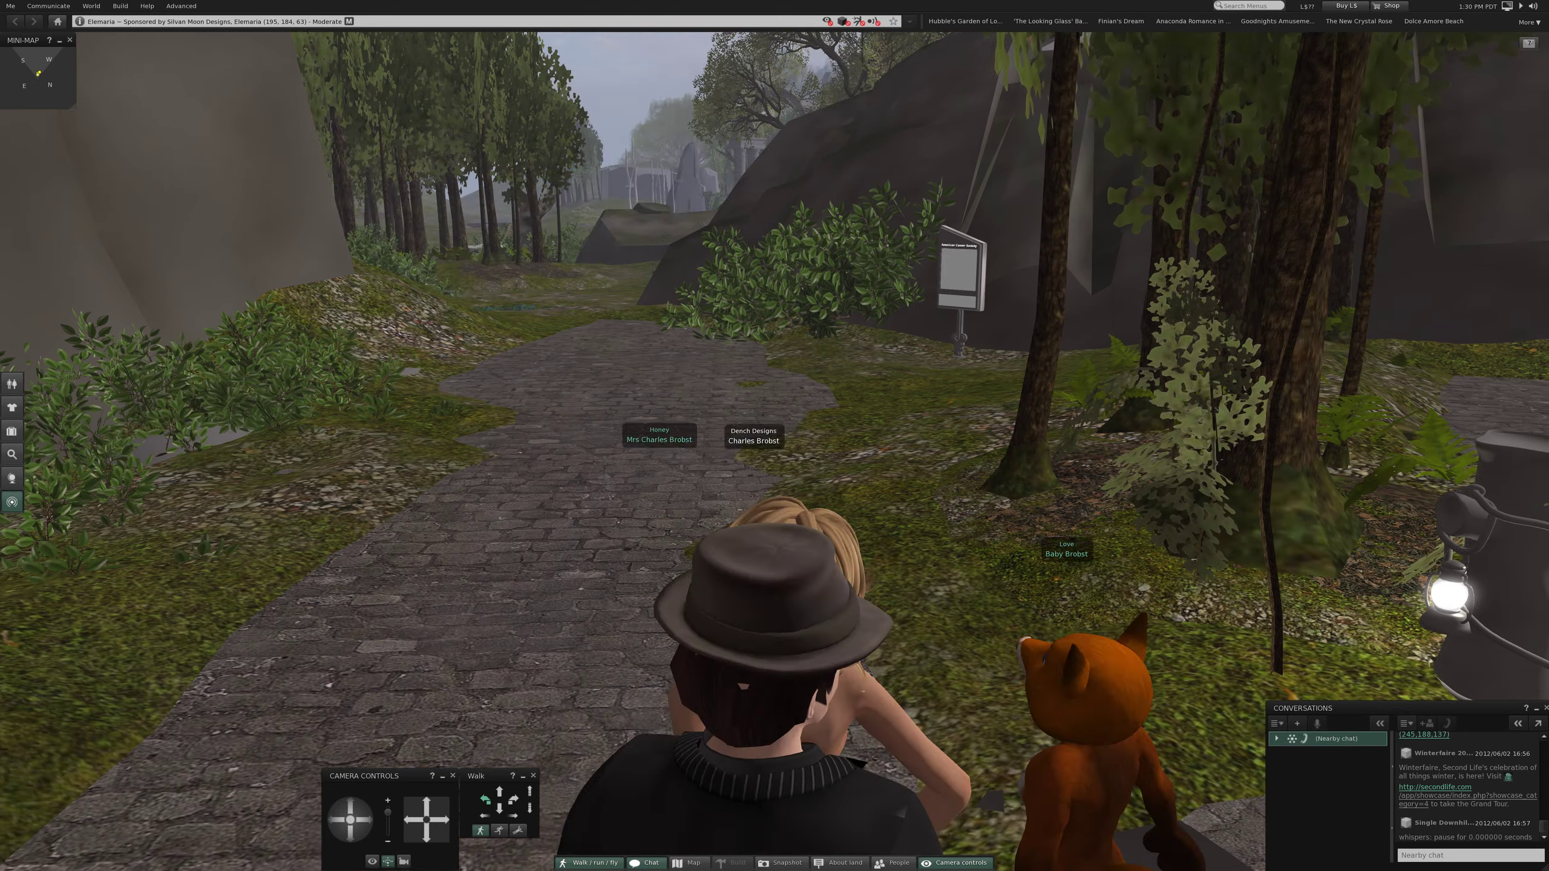
key(Left)
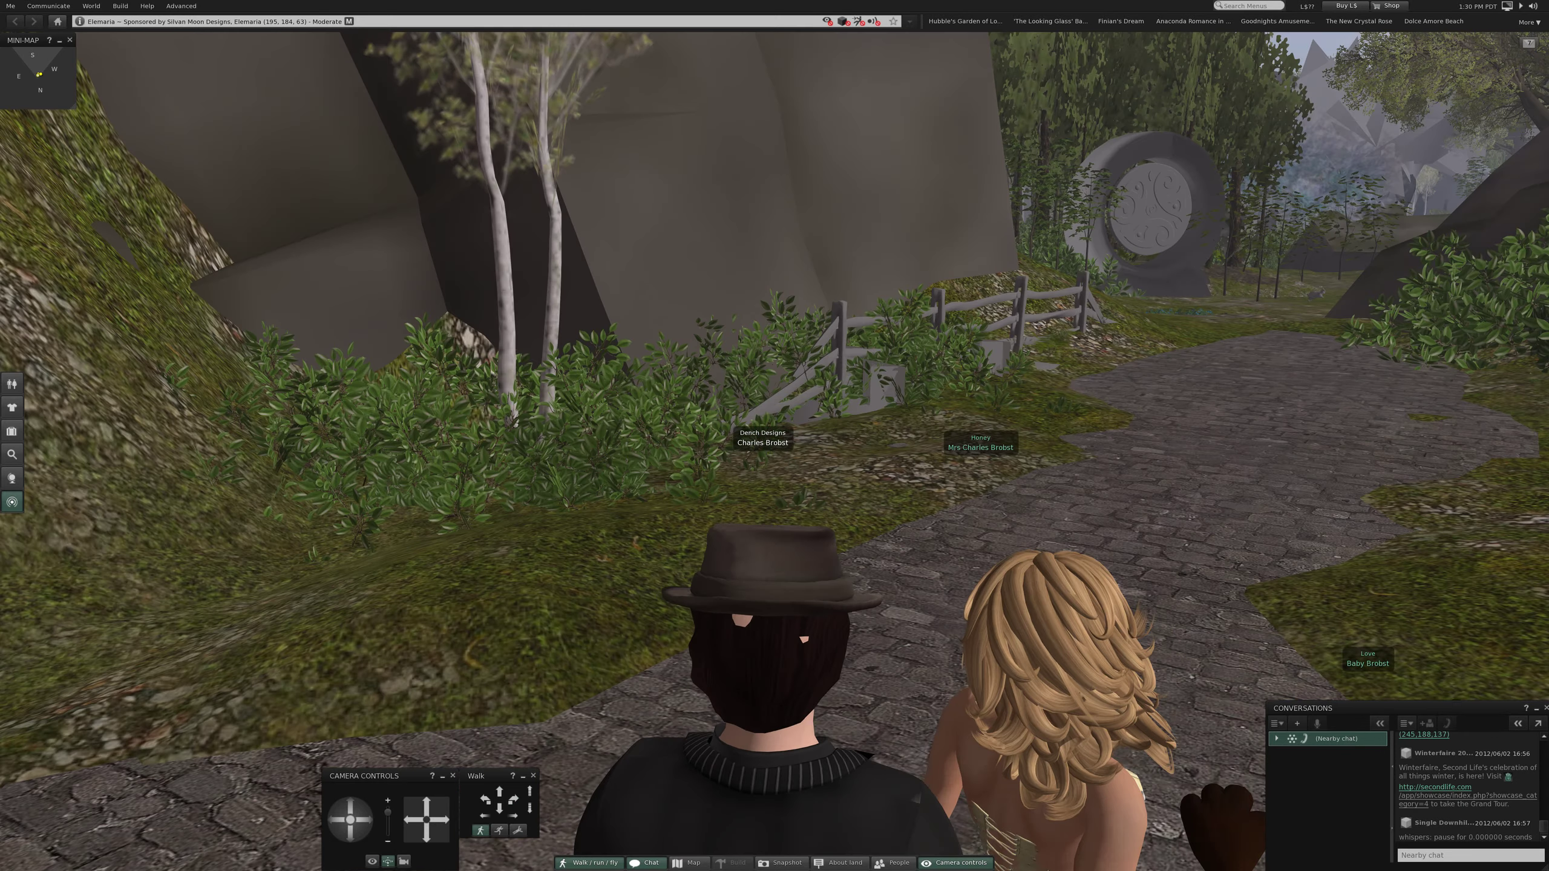
key(Right)
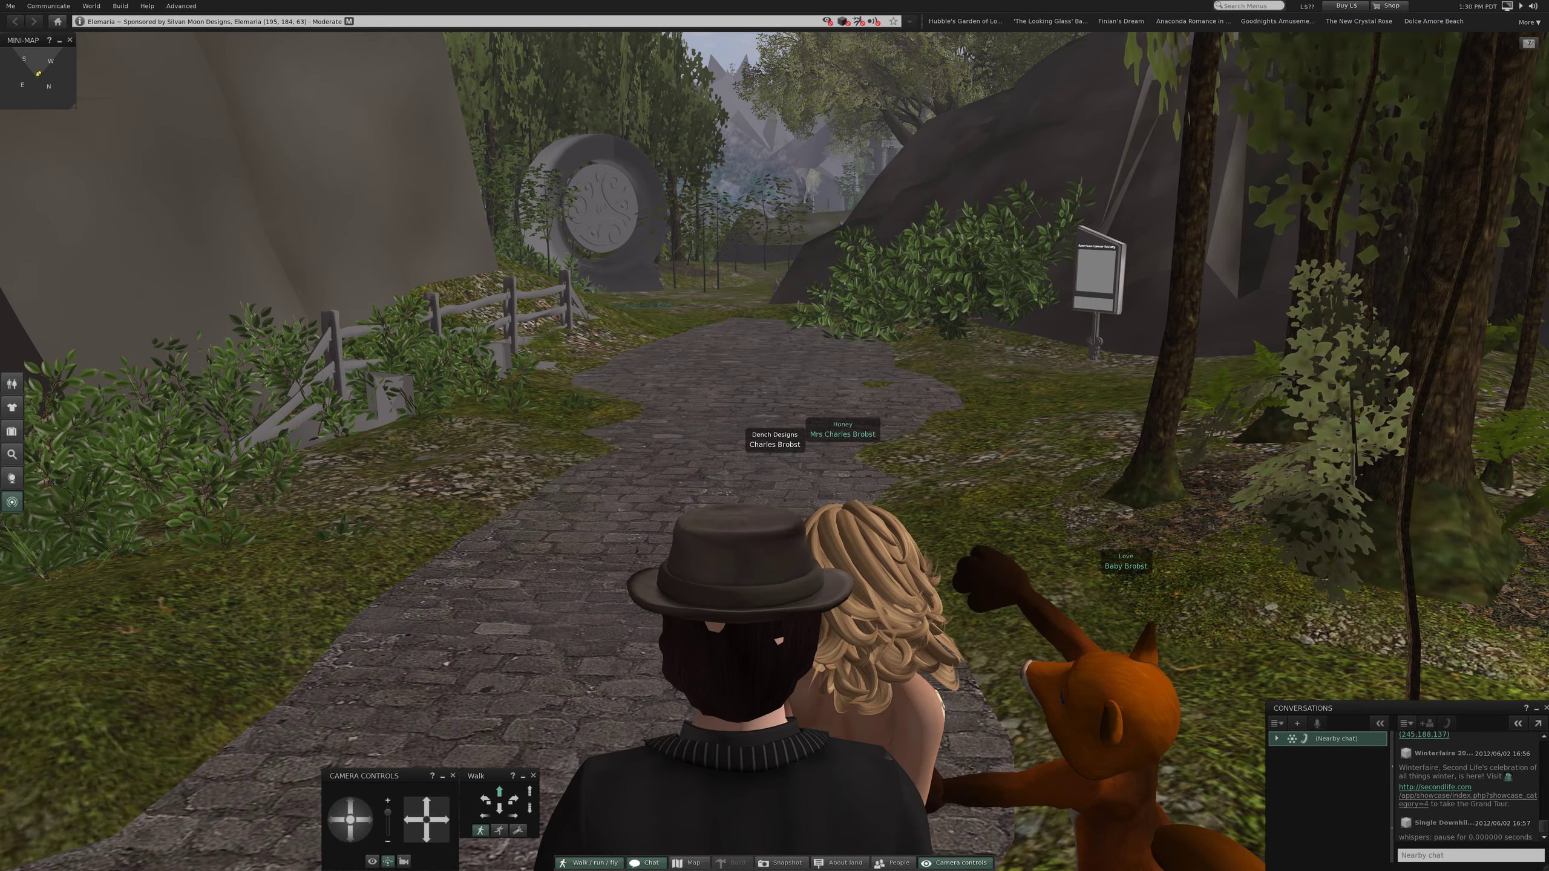
key(Left)
key(Right)
Walk past the round stone gate up to the [Tia] Garden Bench
key(Up)
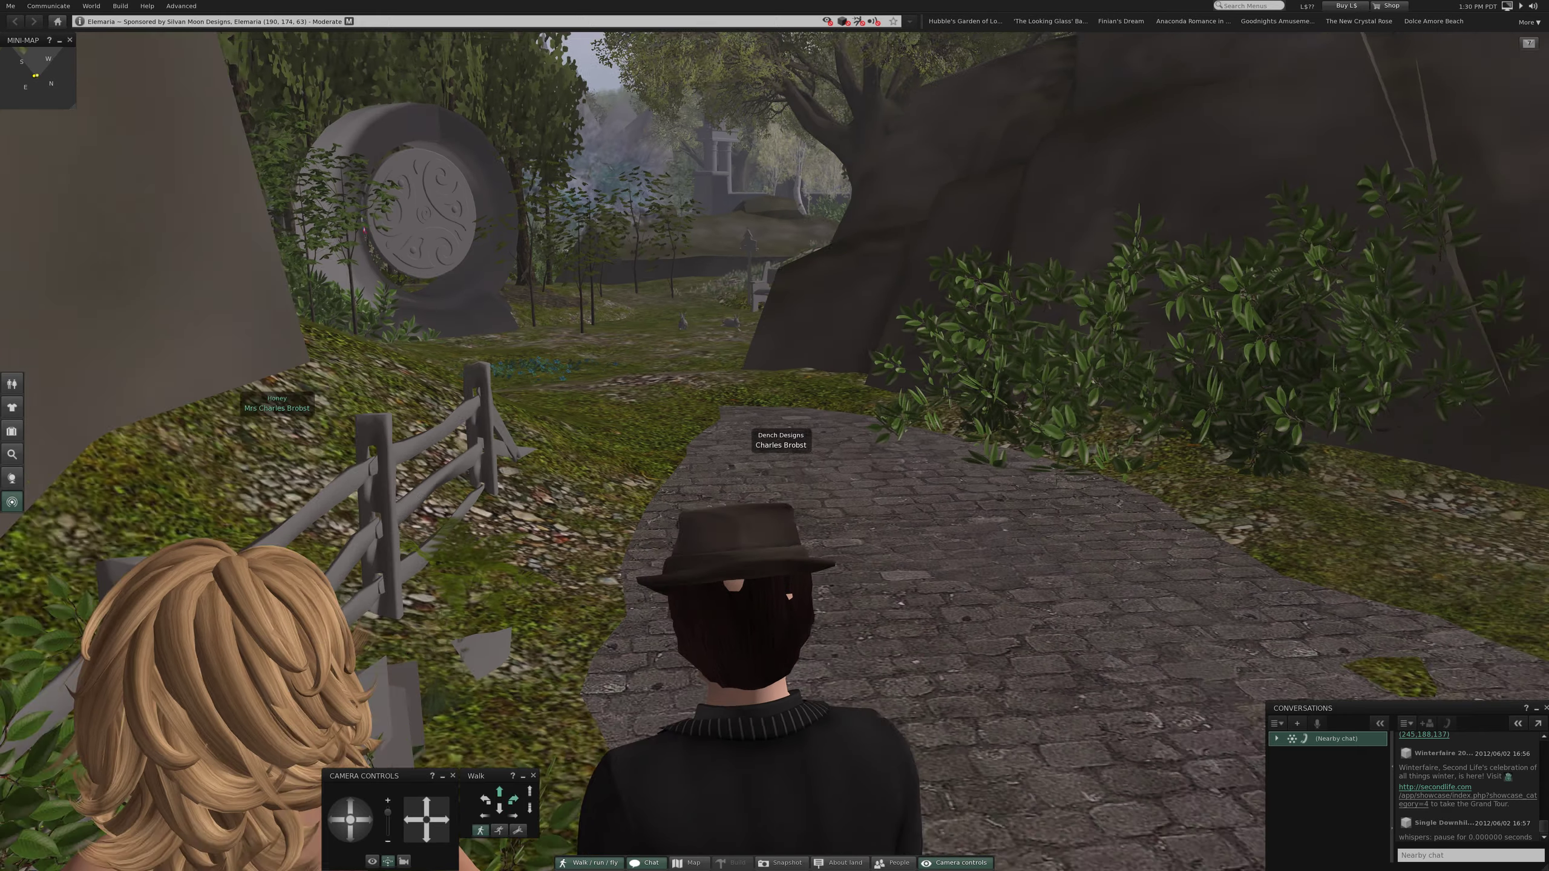
key(Up)
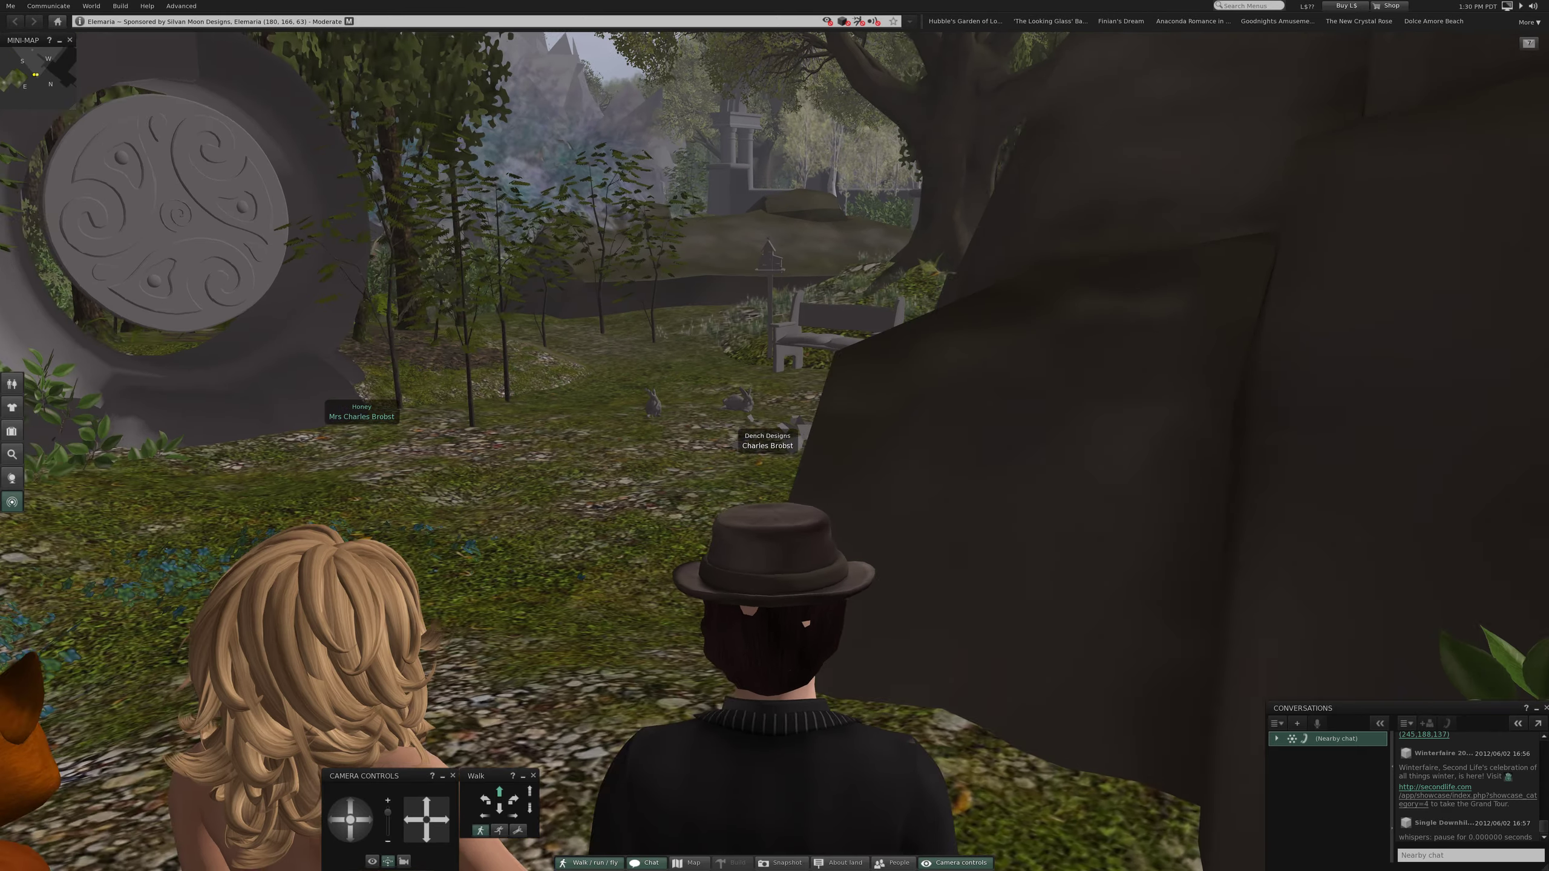
key(Up)
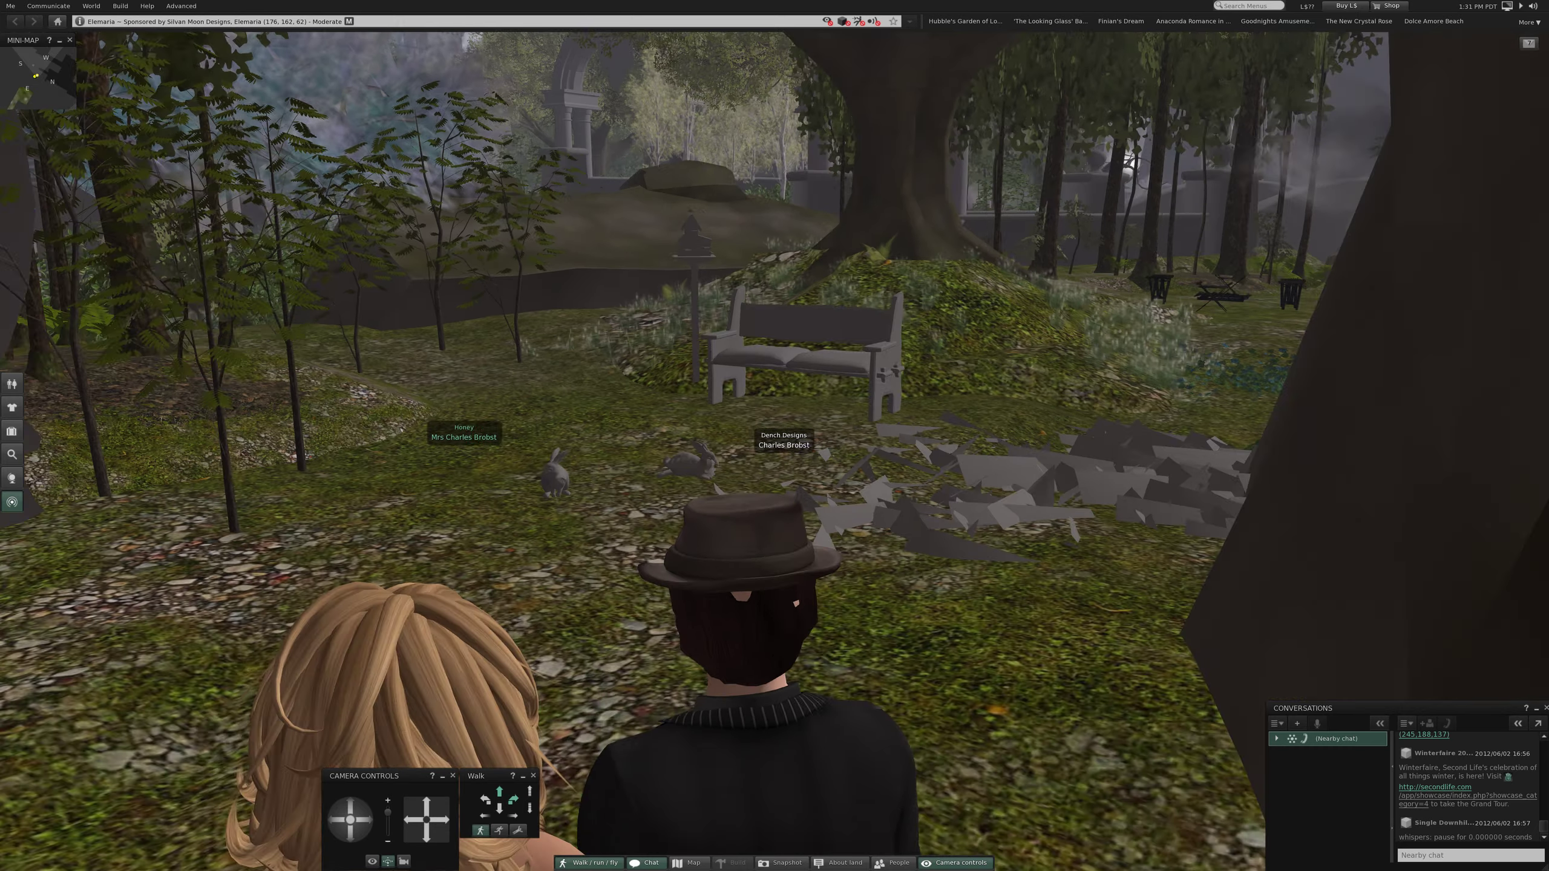
key(Up)
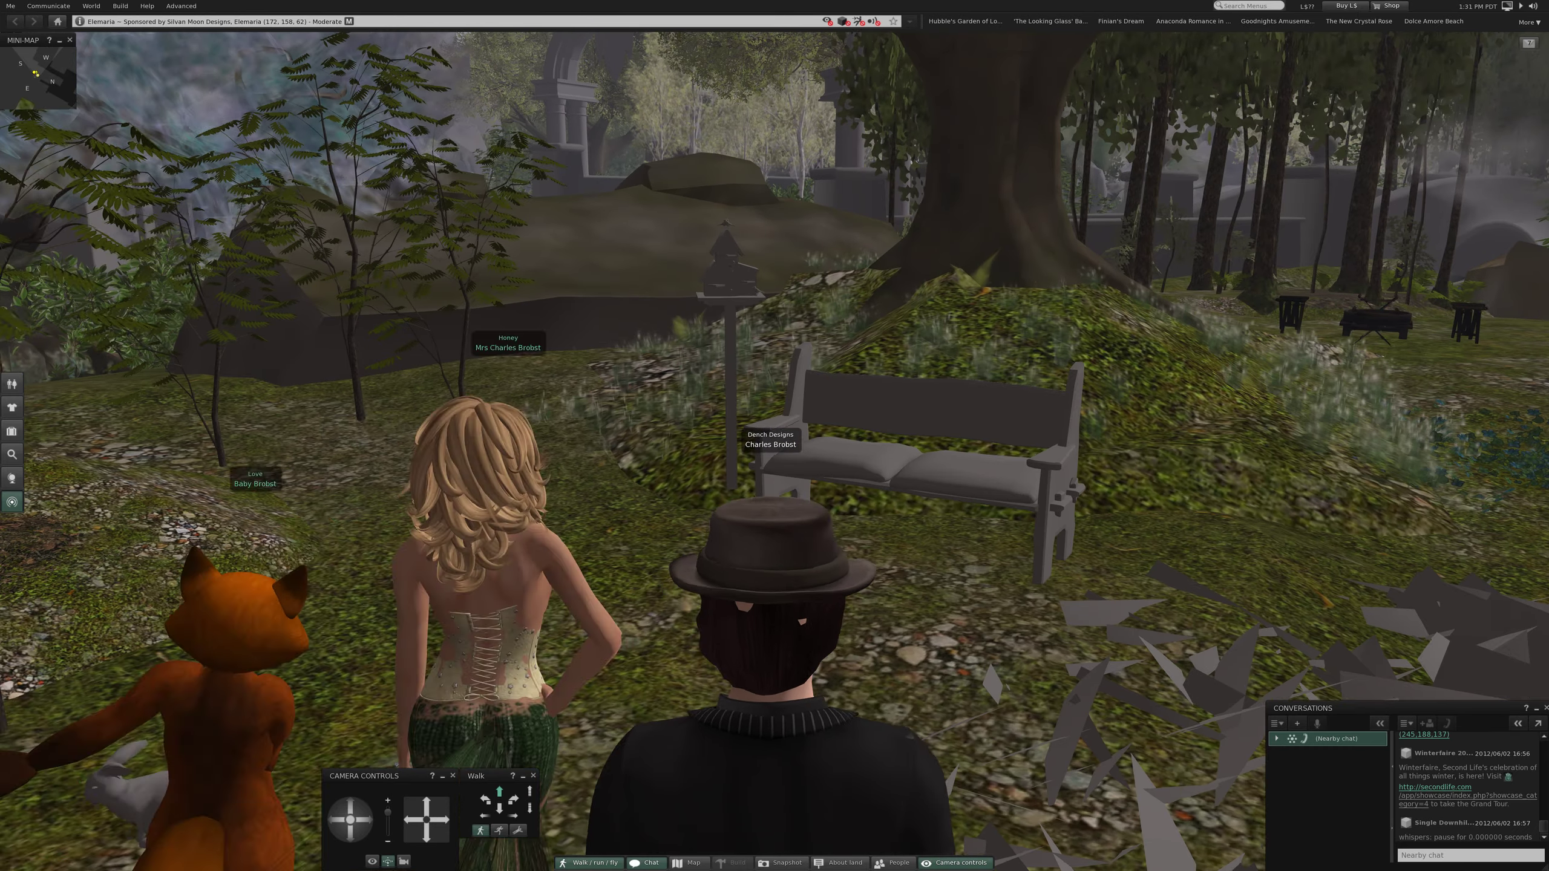
key(Up)
key(Left)
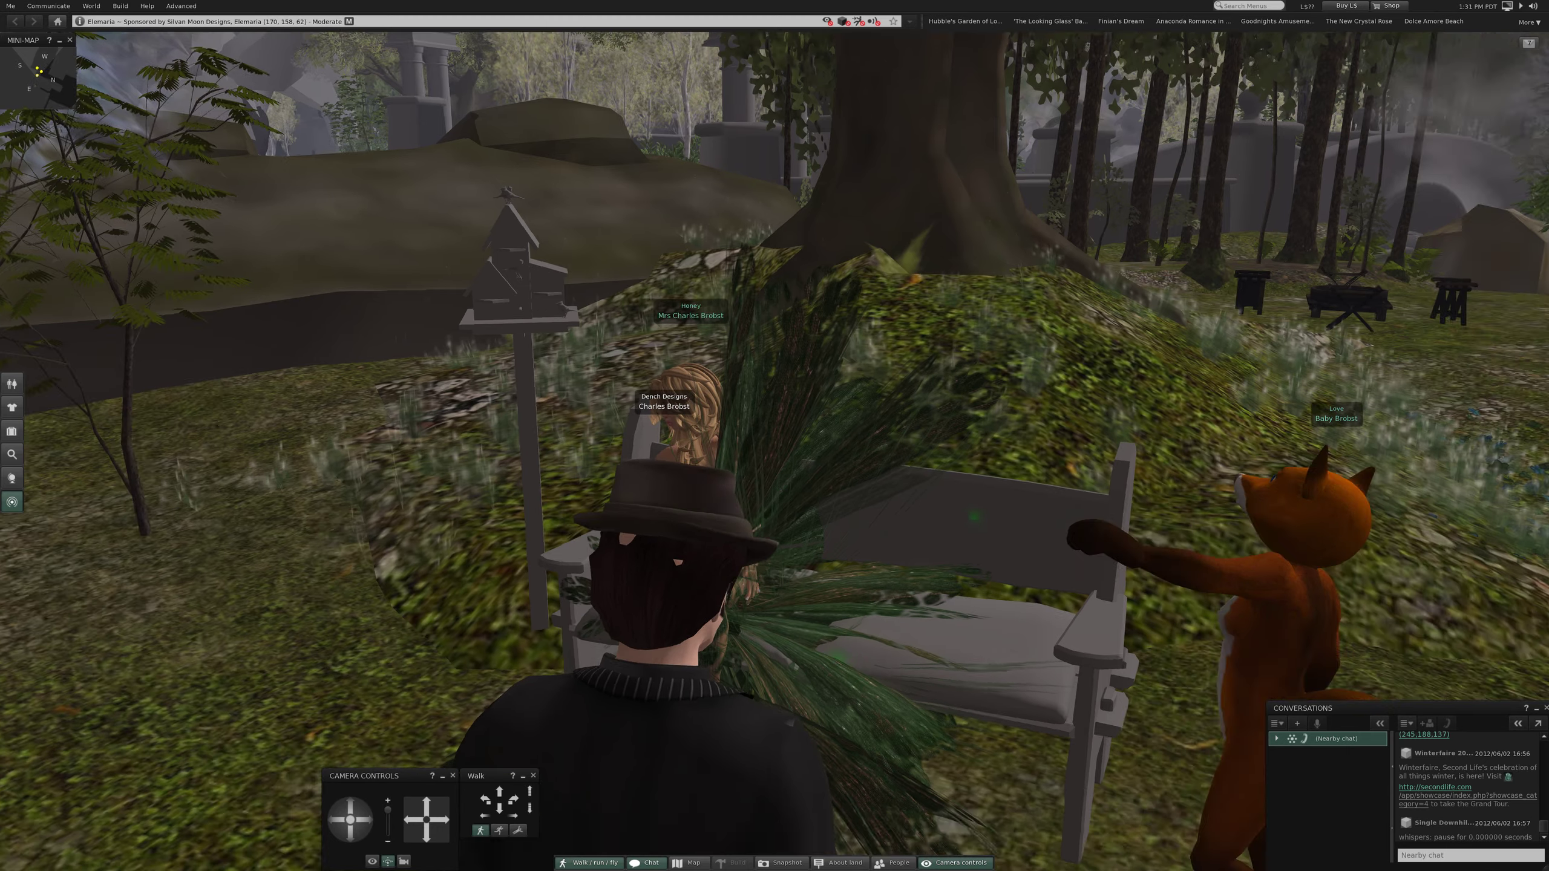
Sit on the garden bench and open its MPS ADJUST position settings
drag(774, 485, 485, 363)
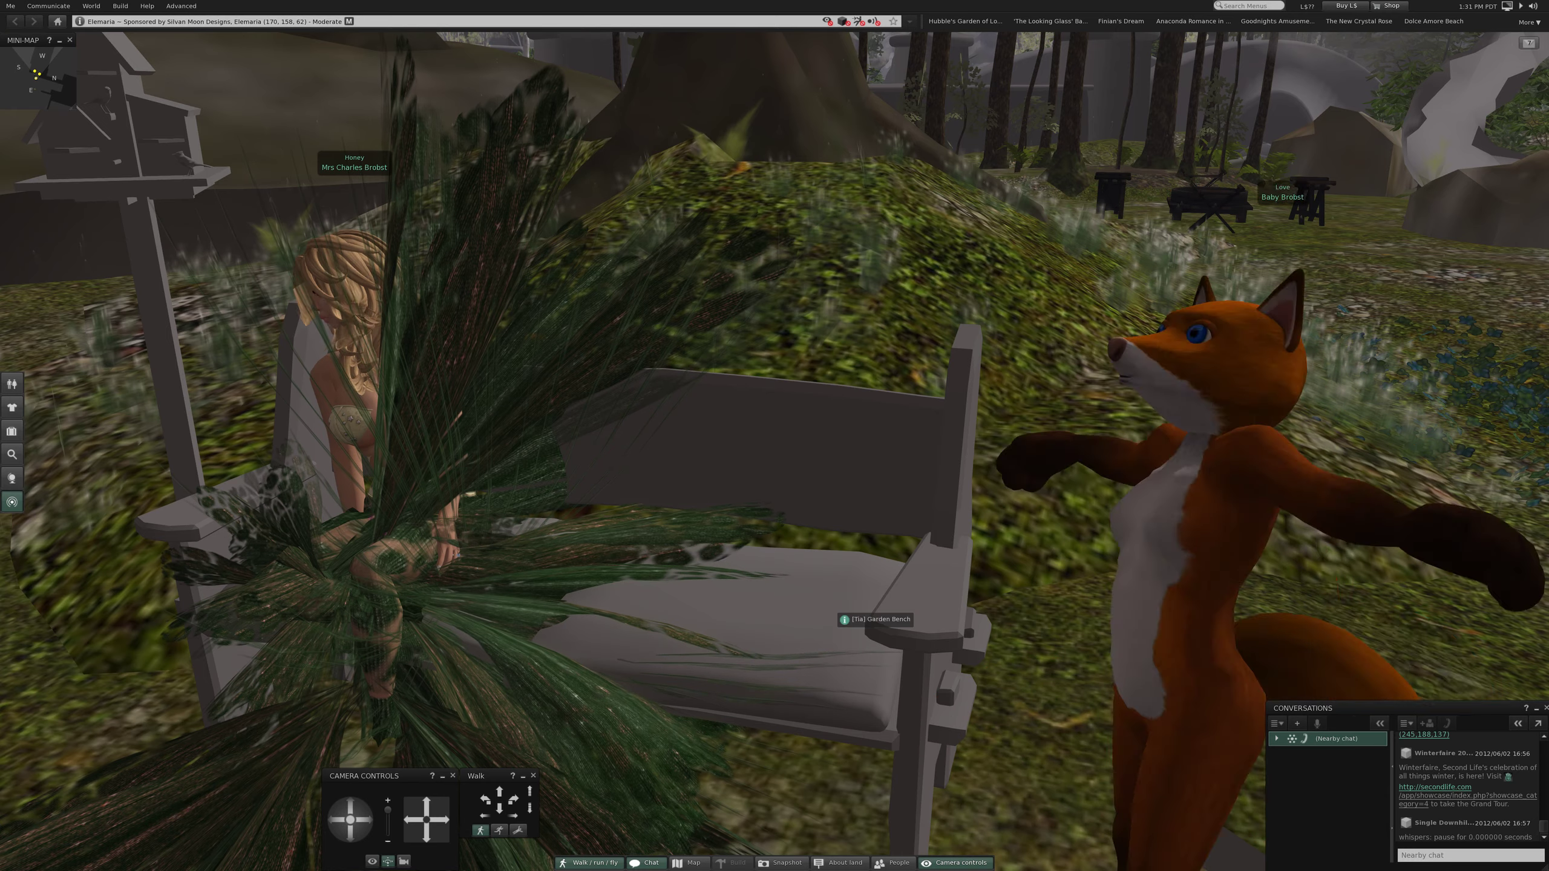
click(844, 619)
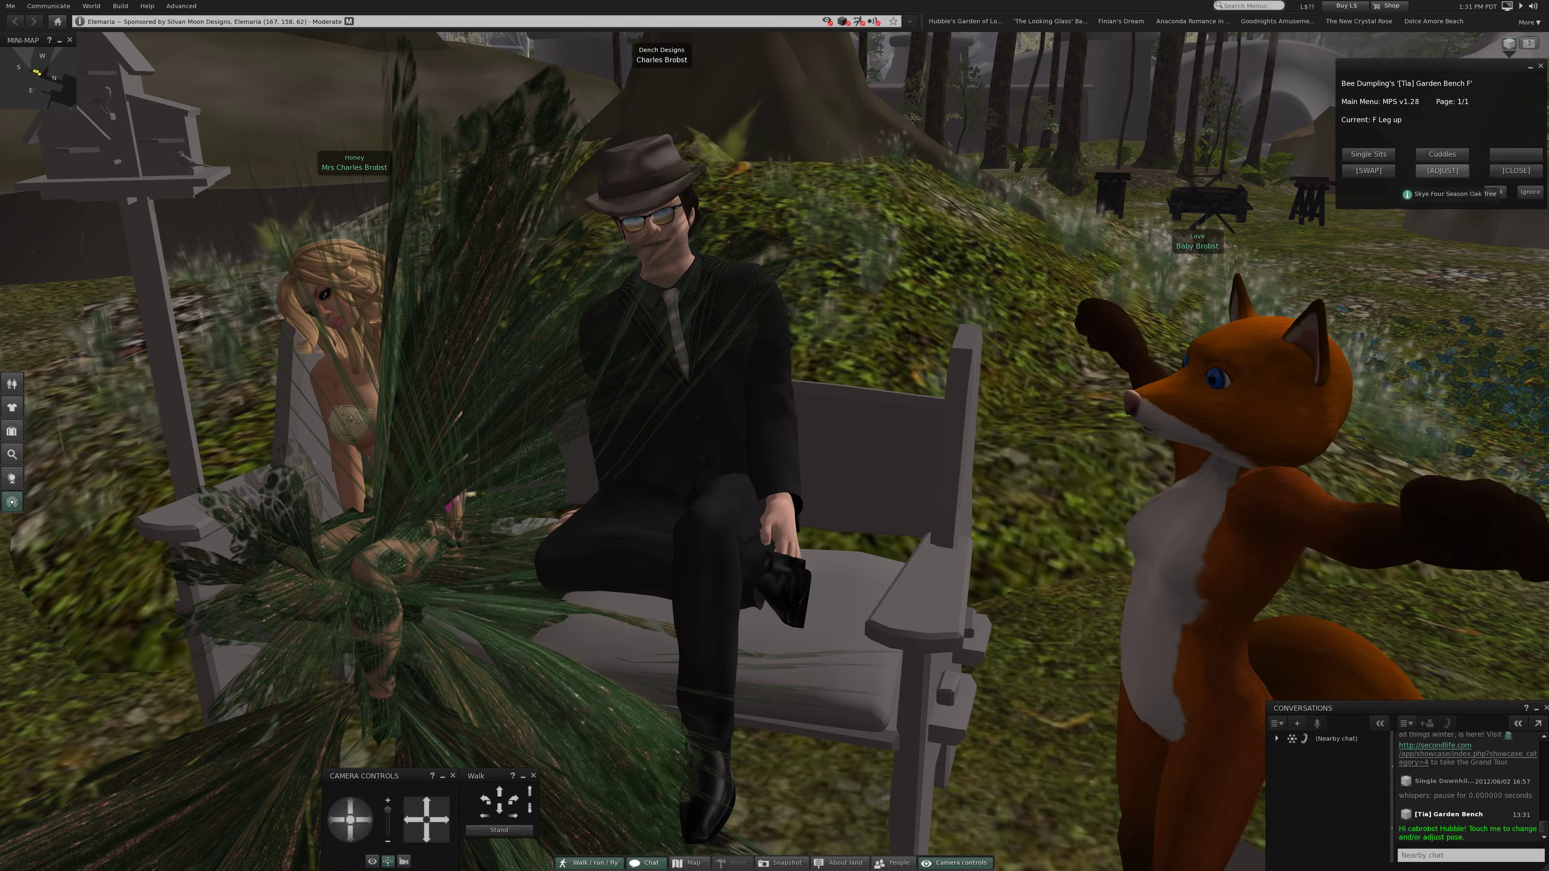
click(1443, 171)
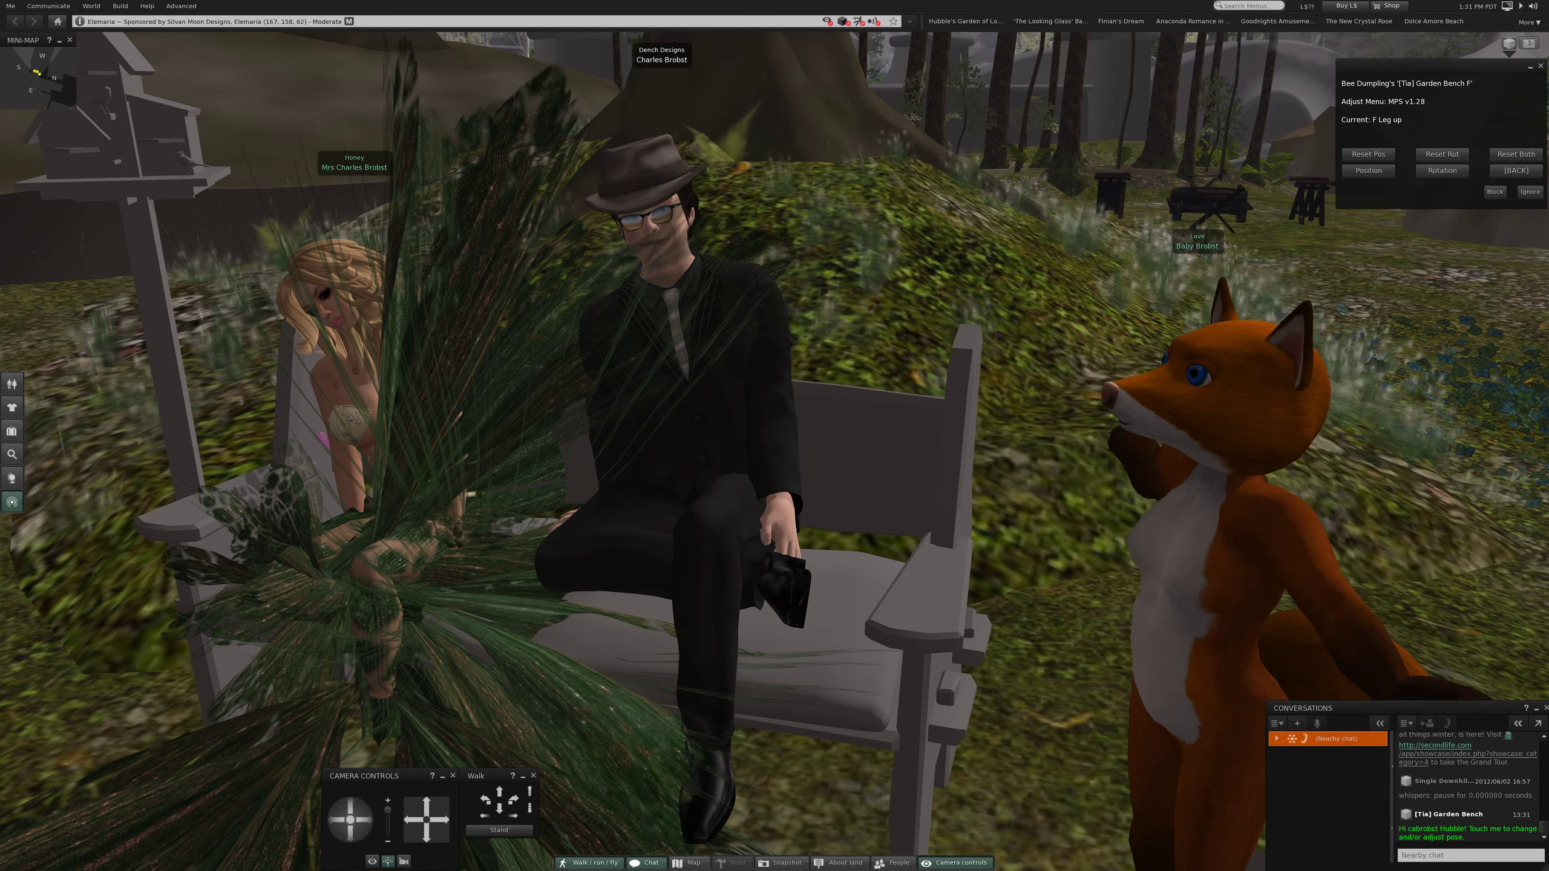
click(1369, 172)
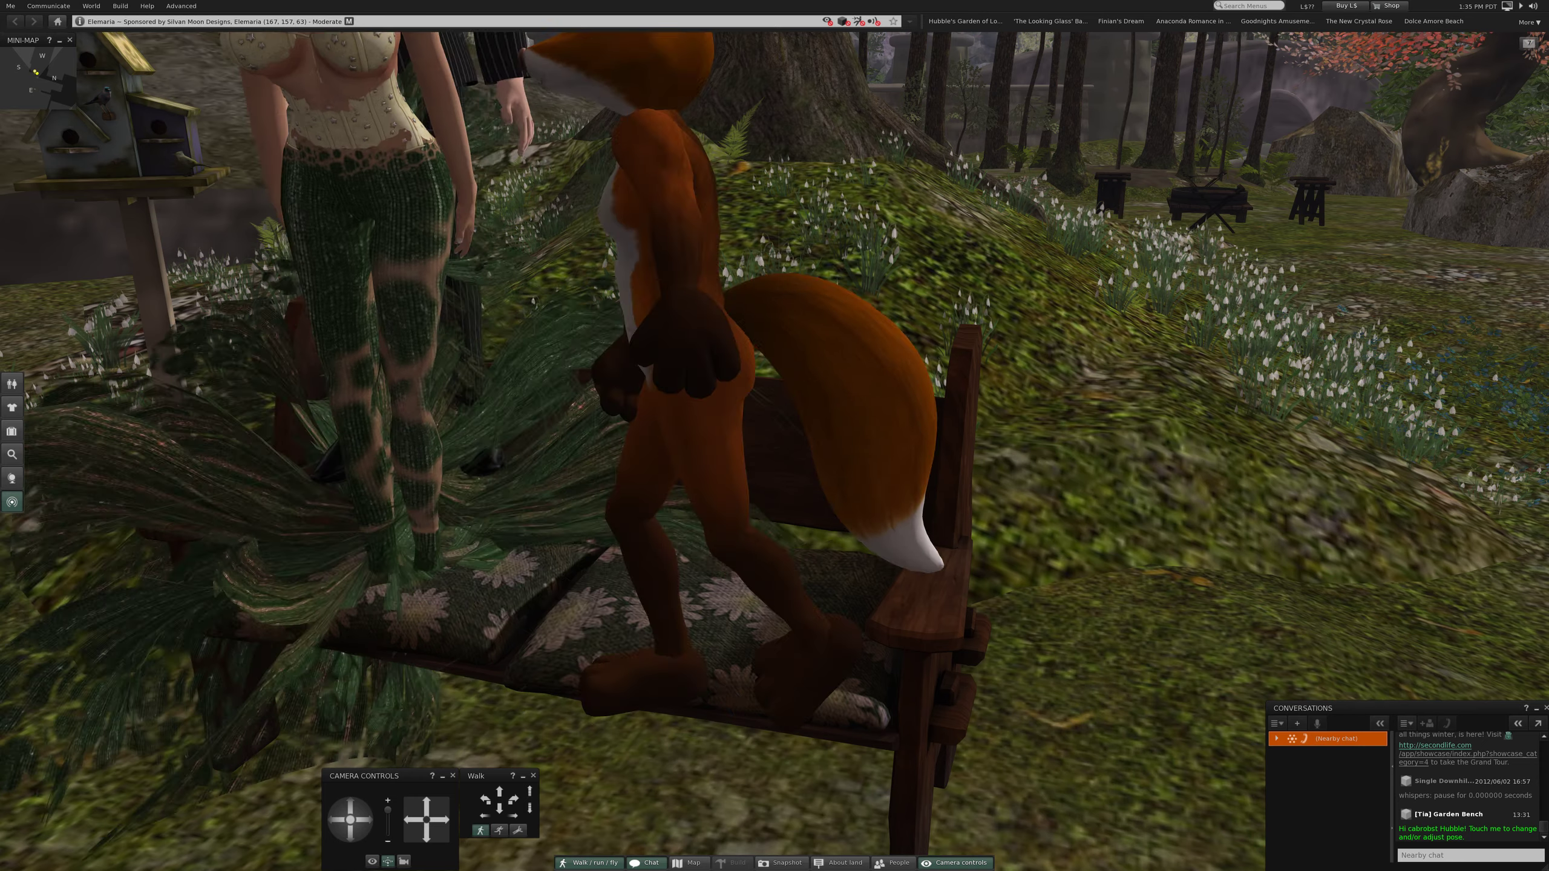
Reset the camera and turn past the birdhouse to face the stone stairs
key(Escape)
key(Left)
key(Left)
key(Left)
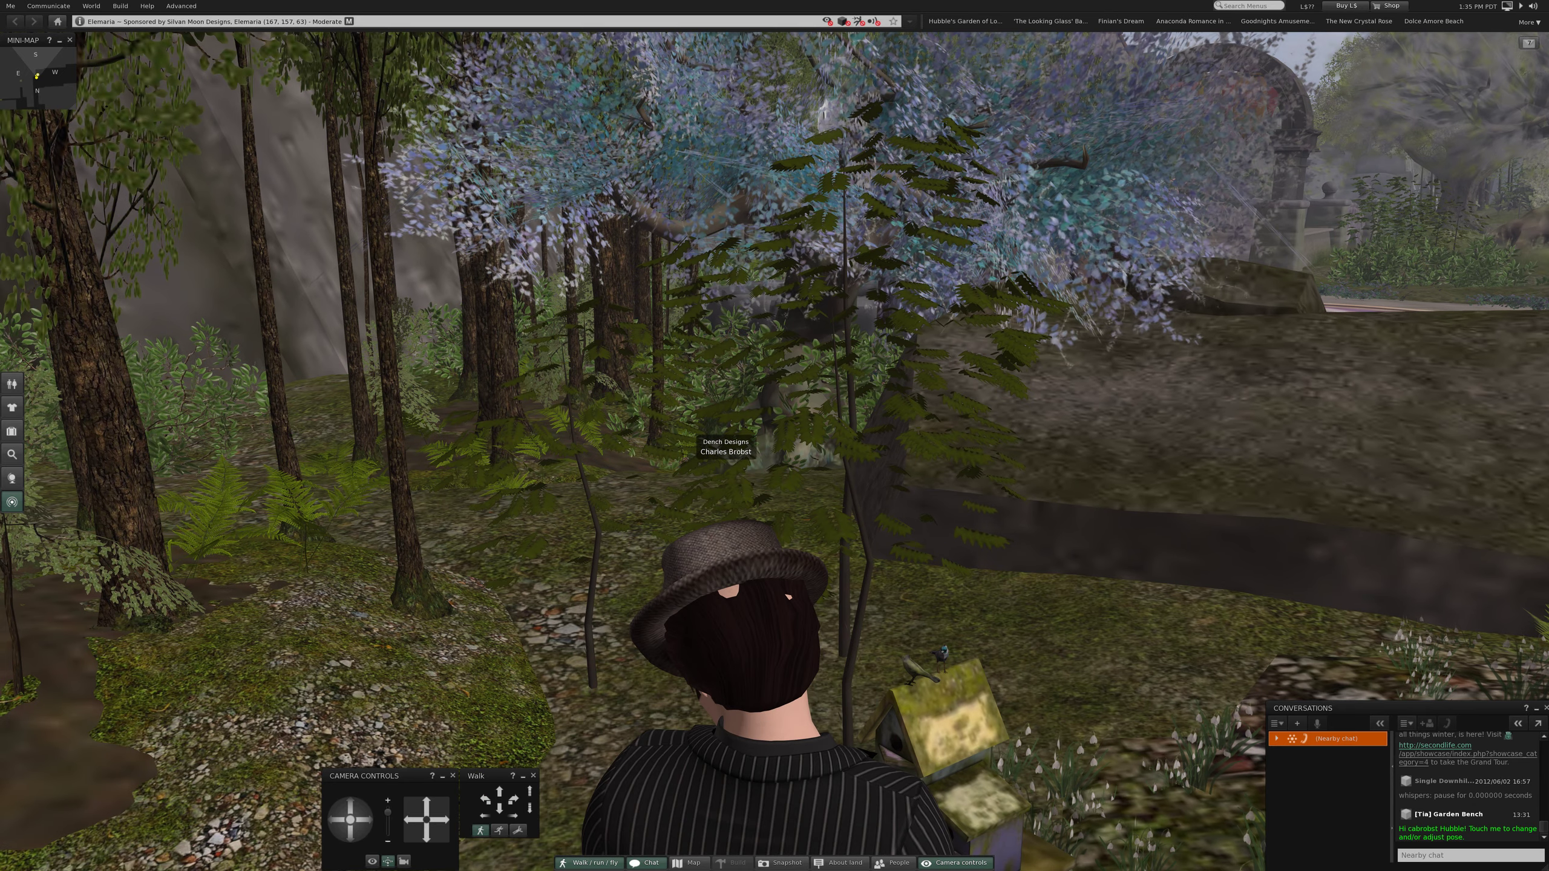
key(Down)
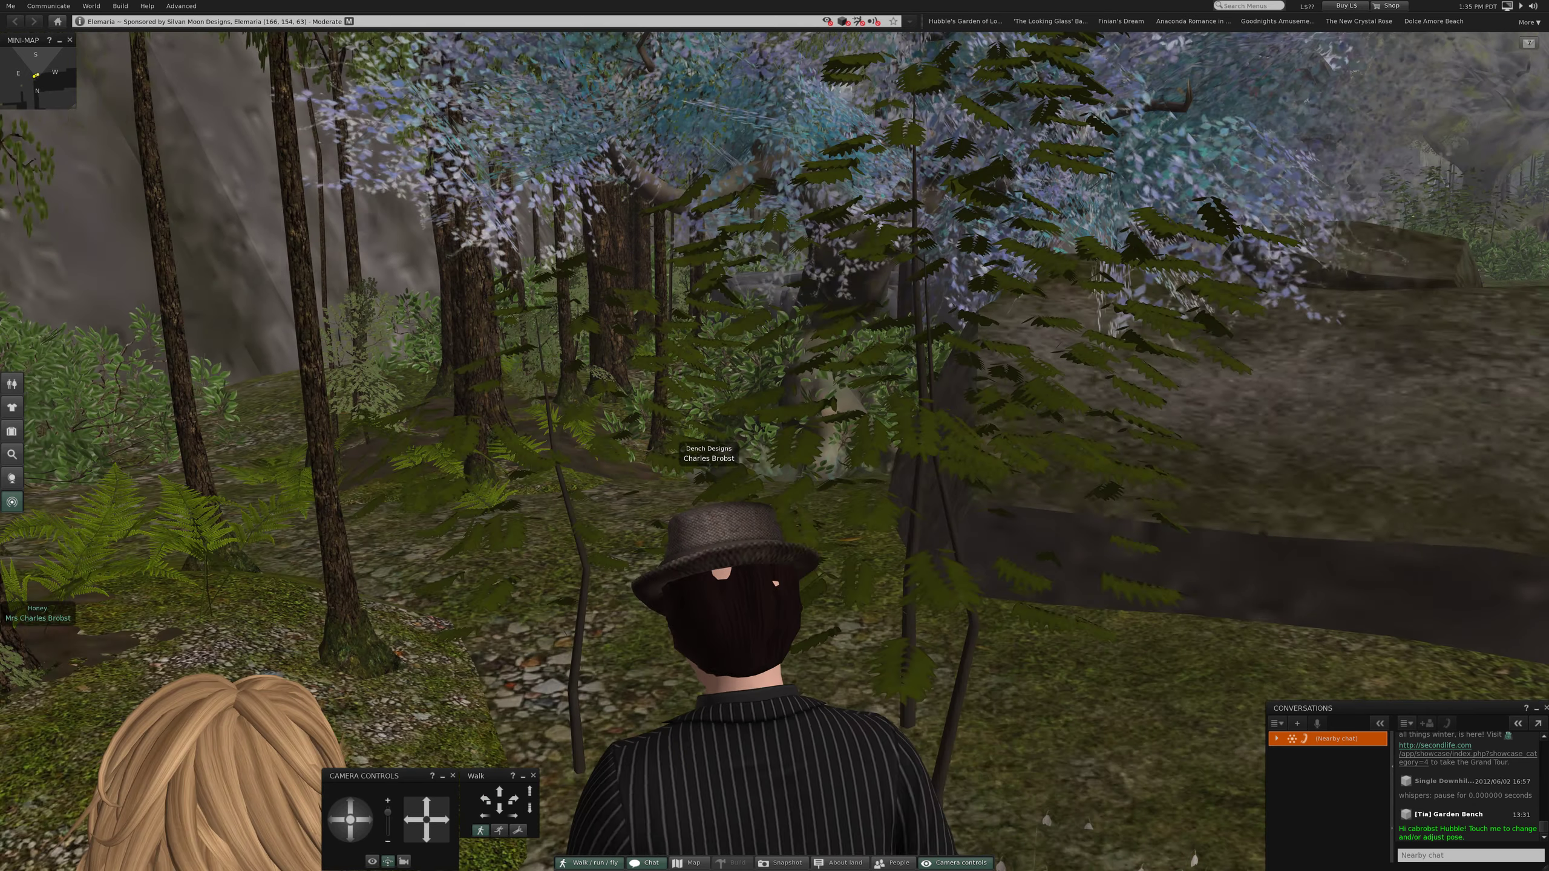
key(Left)
key(Left)
key(Left)
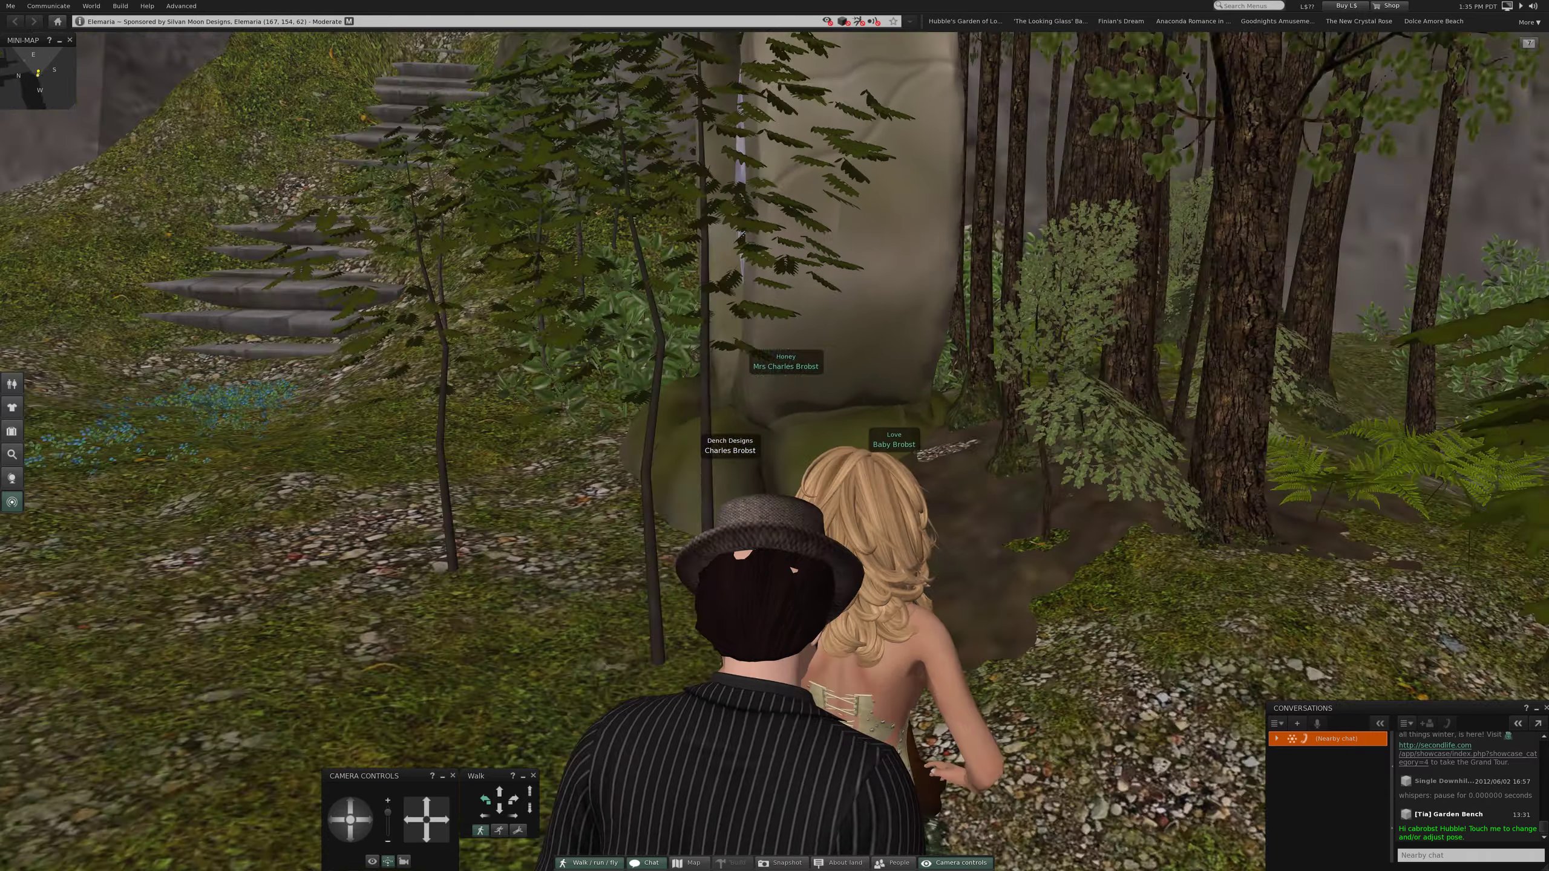
key(Left)
key(Left)
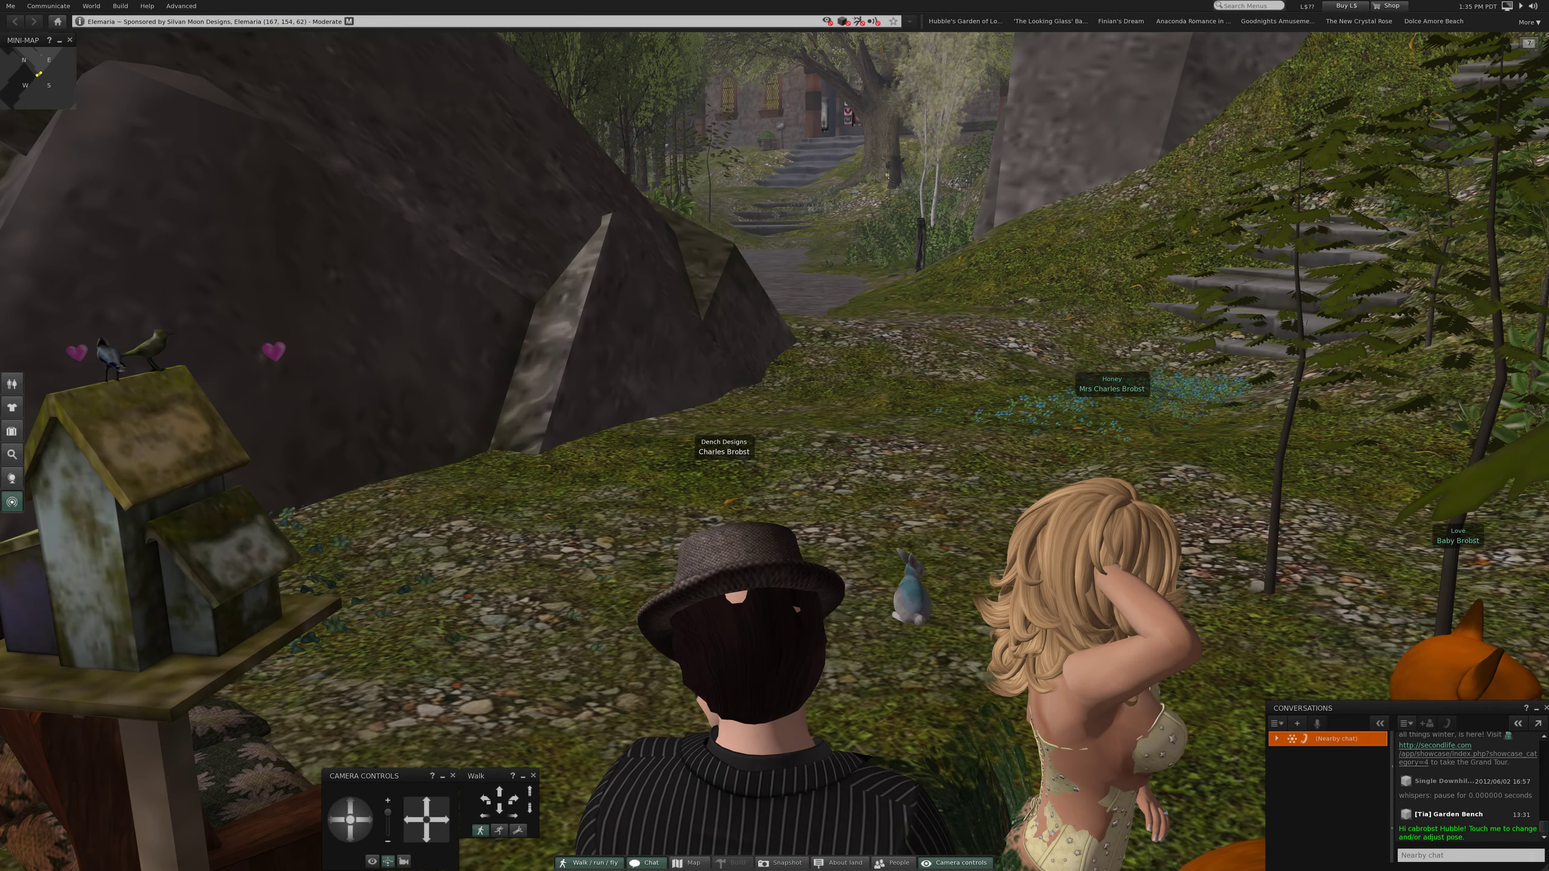
key(Left)
key(Right)
key(Right)
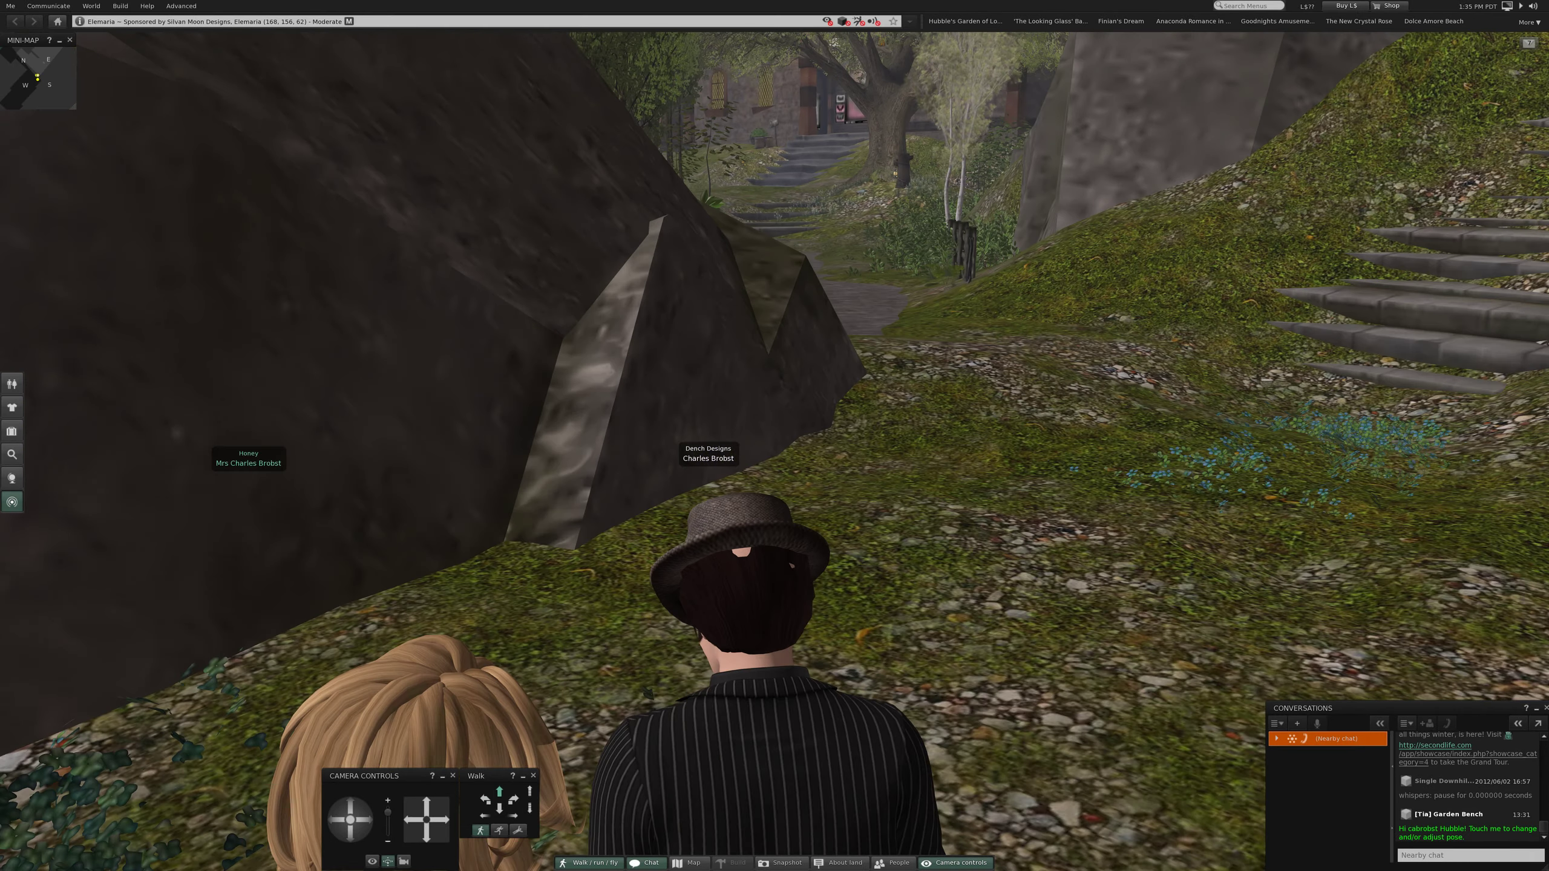
key(Right)
key(Right)
Walk up the hillside beside the stairs toward the stone gate
key(Up)
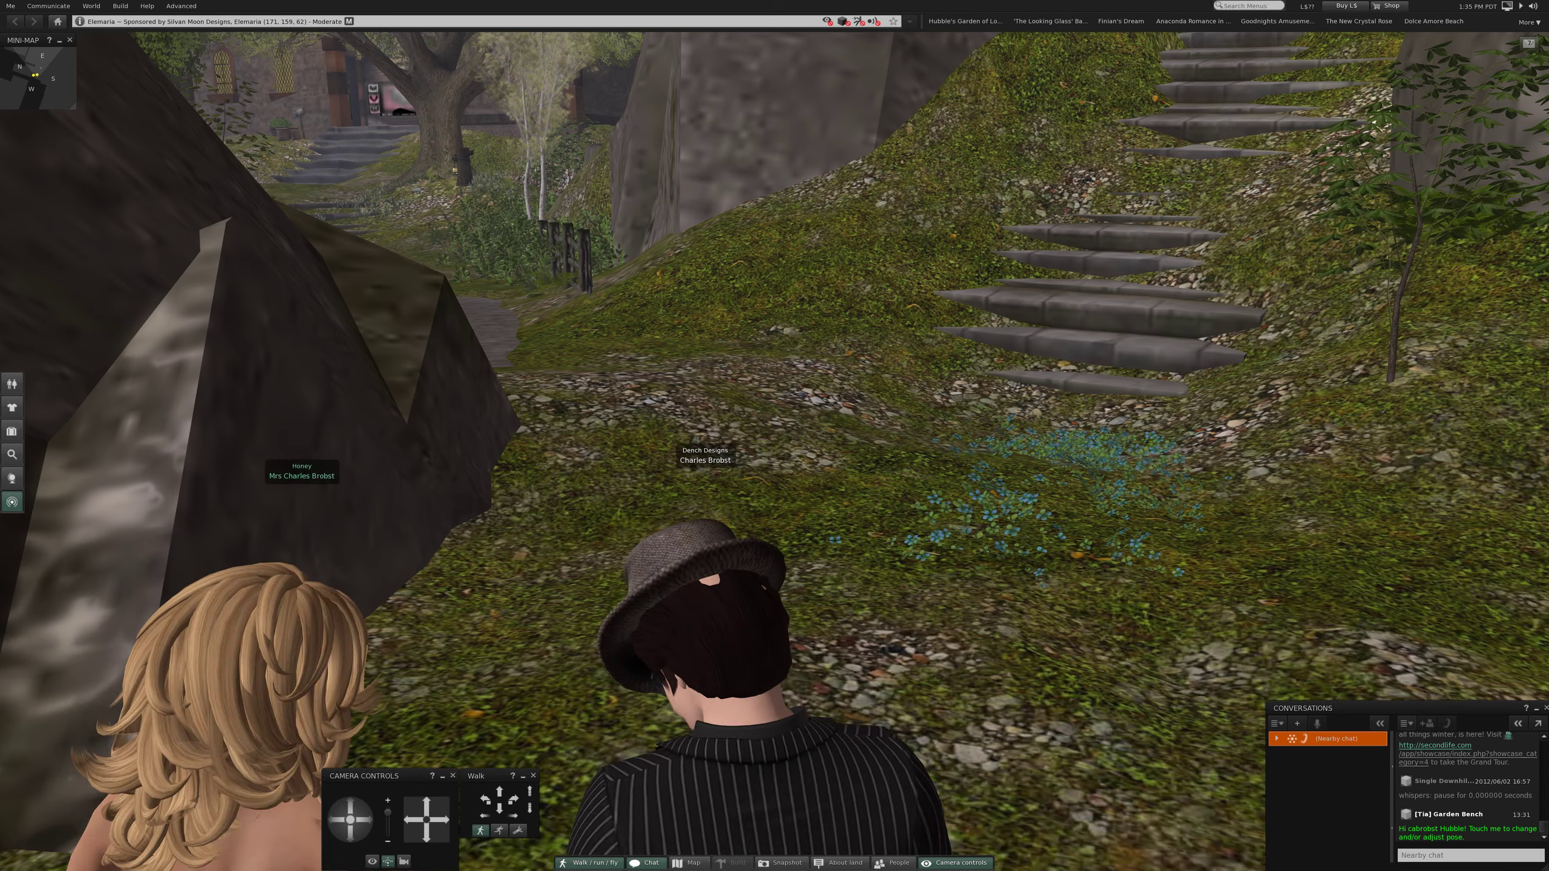
key(Up)
key(Up)
key(Up)
key(Up)
key(Up)
key(Up)
key(Up)
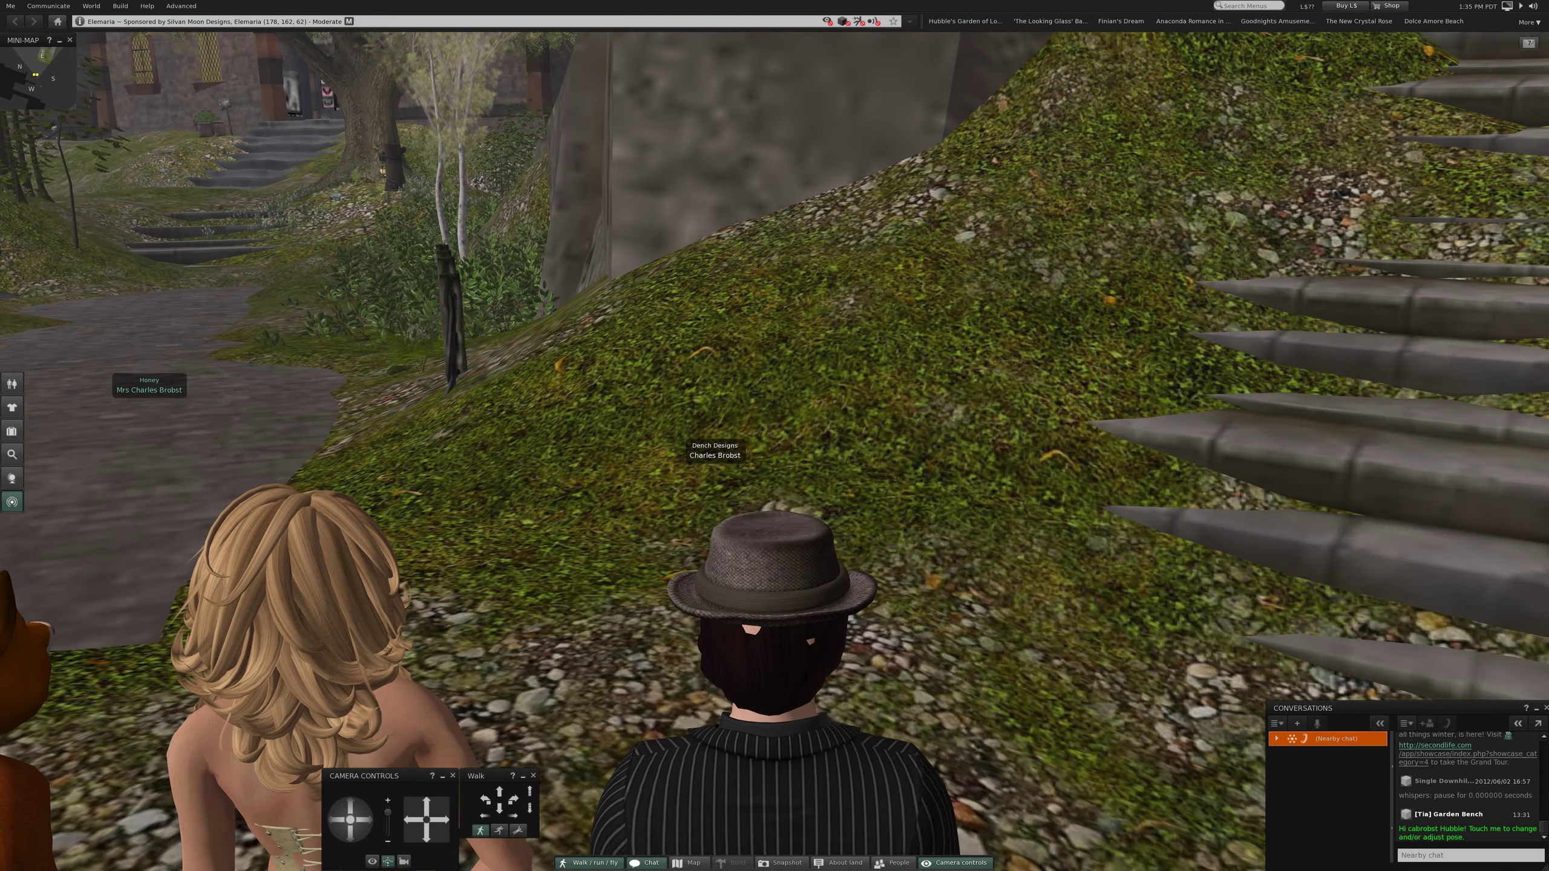
key(Up)
key(Up)
key(Up)
key(Up)
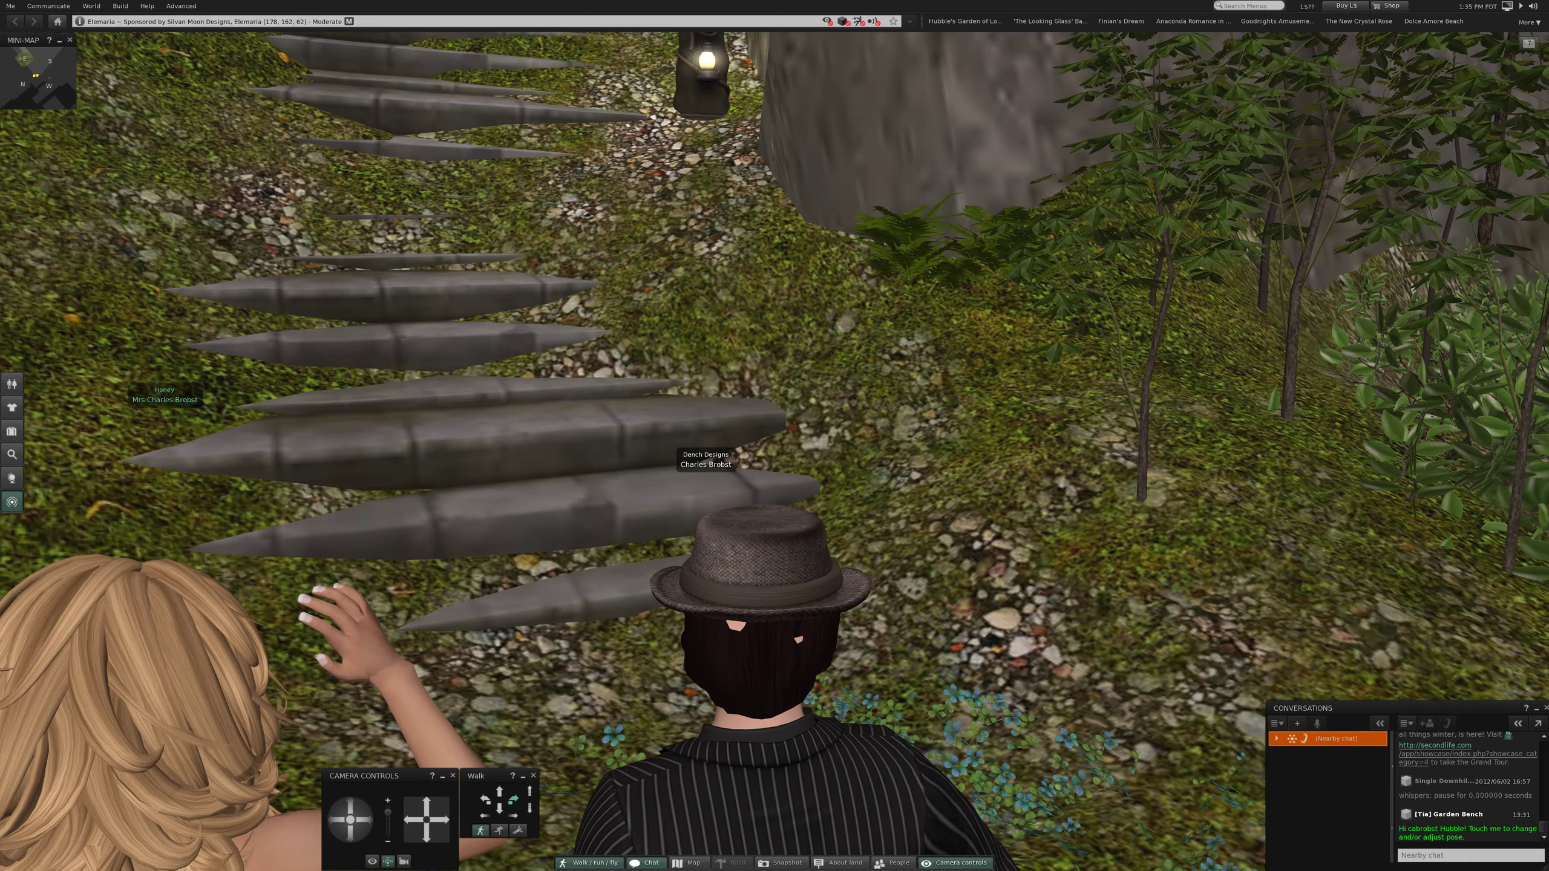
key(Up)
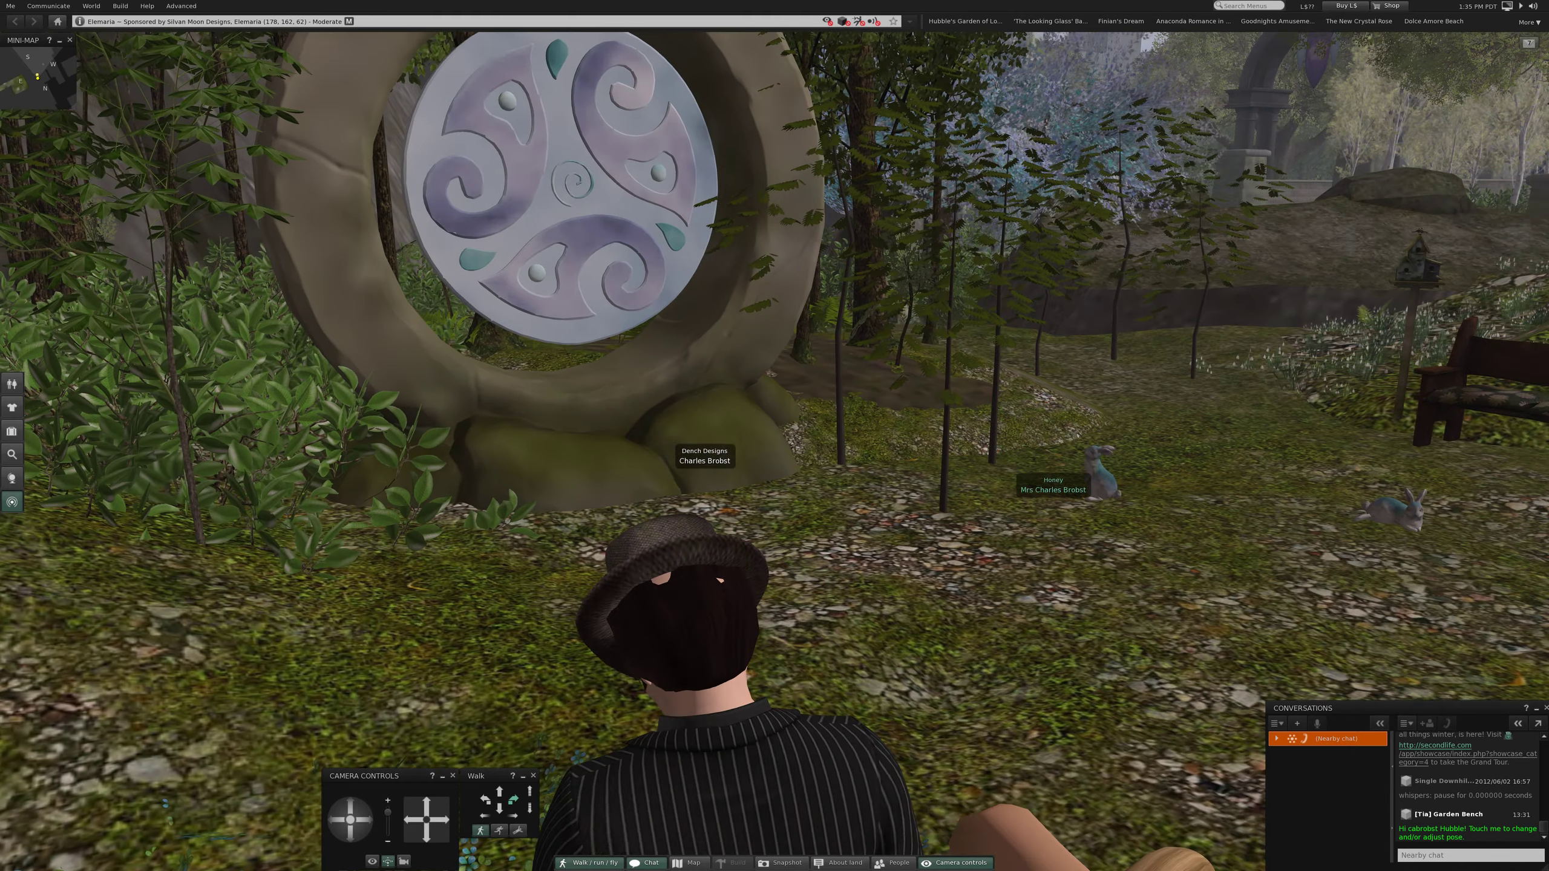
key(Left)
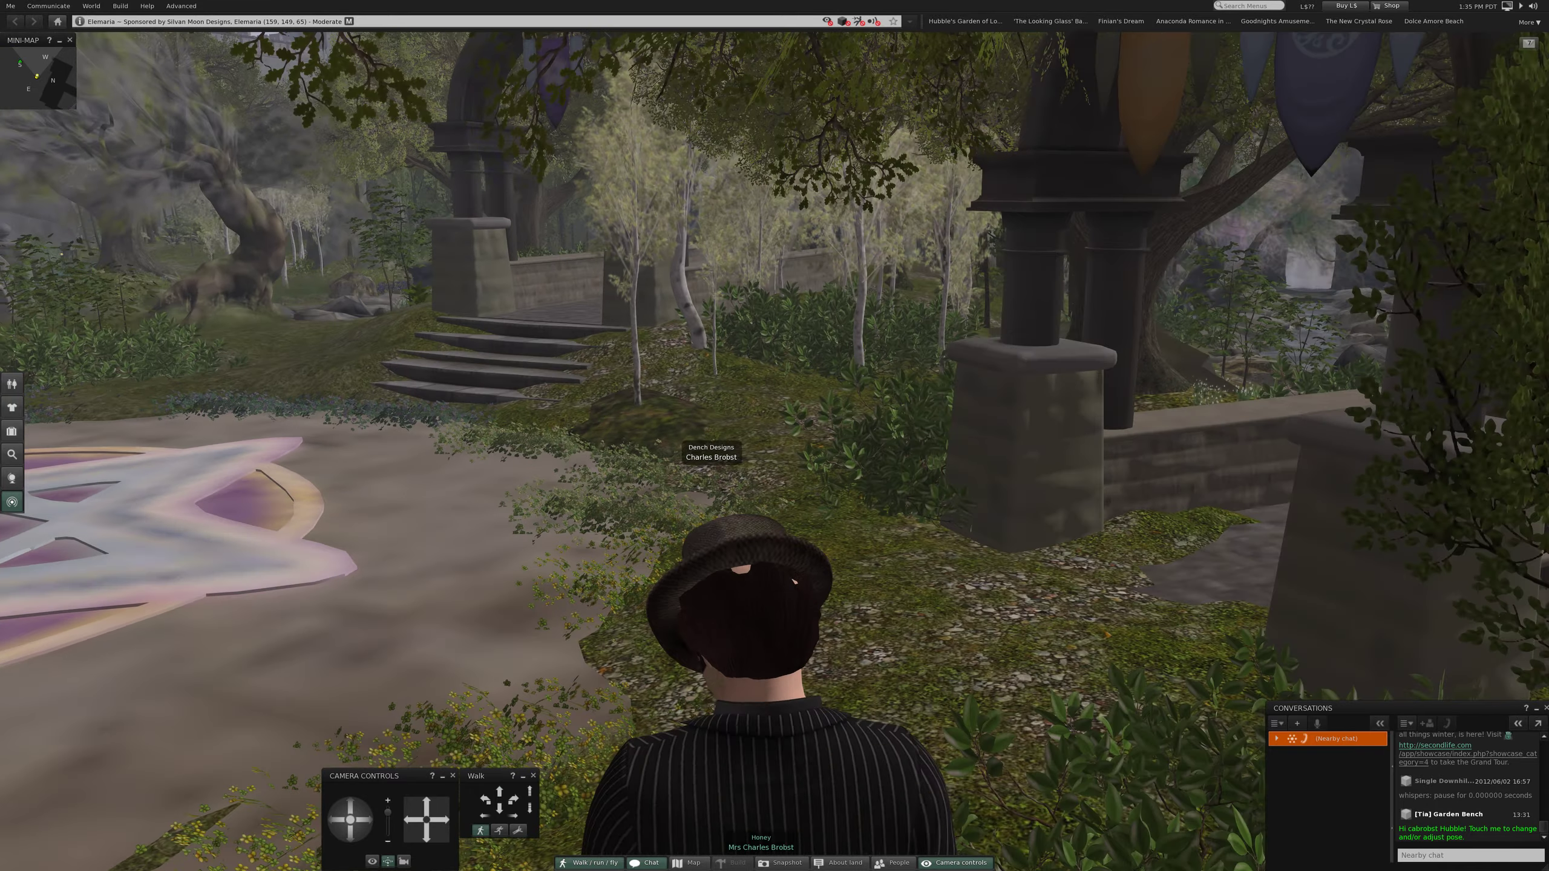
Look around at the star platform, forest wall and stone pillars, then face the companions
key(Left)
key(Left)
key(Left)
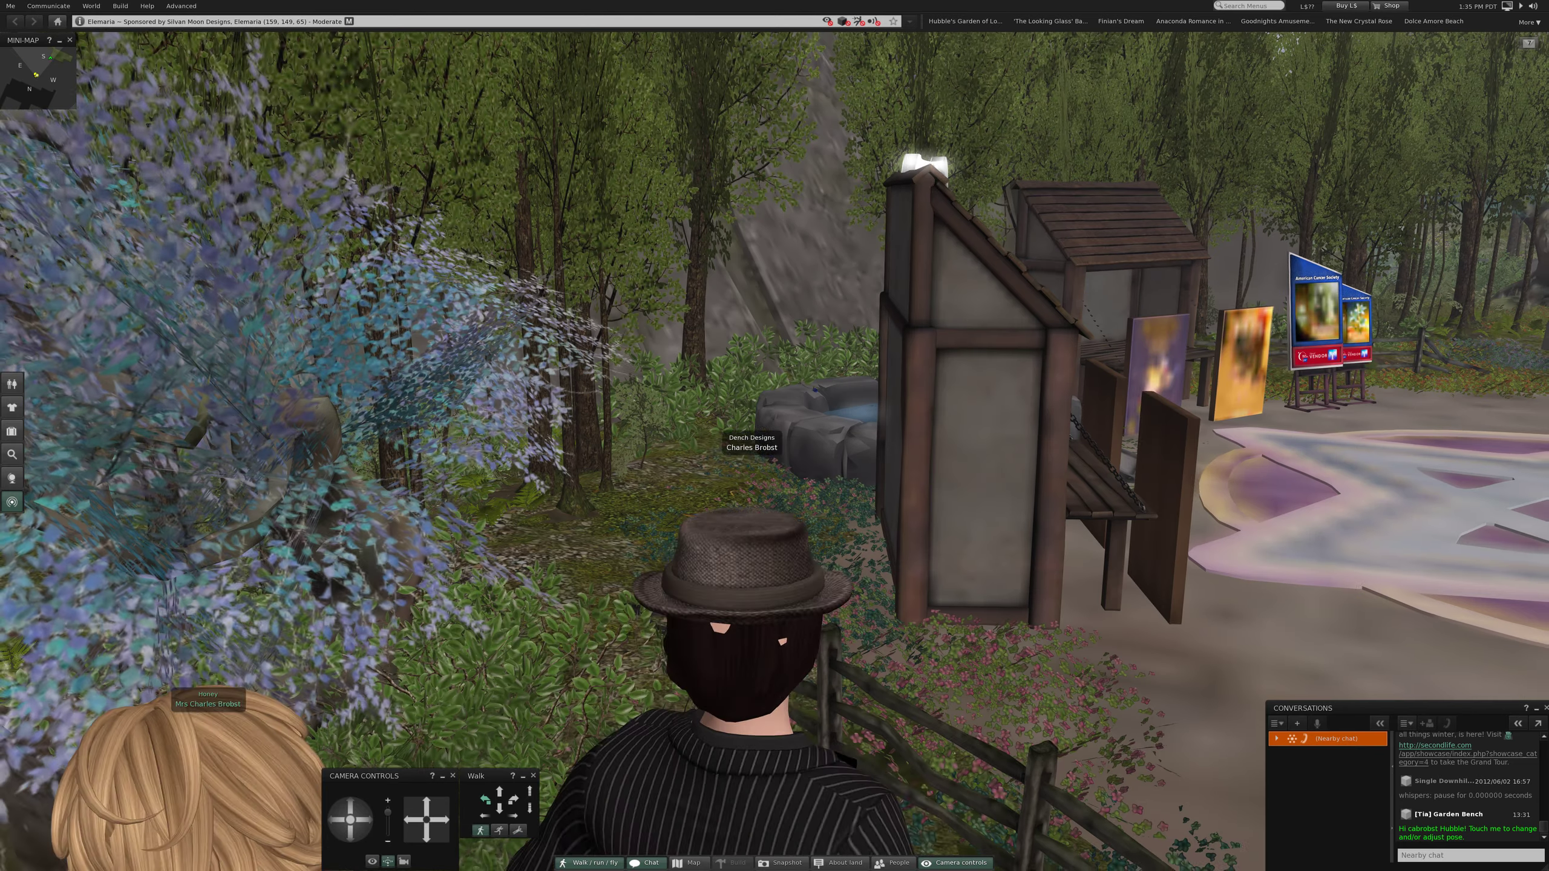
key(Left)
key(Left)
key(Left)
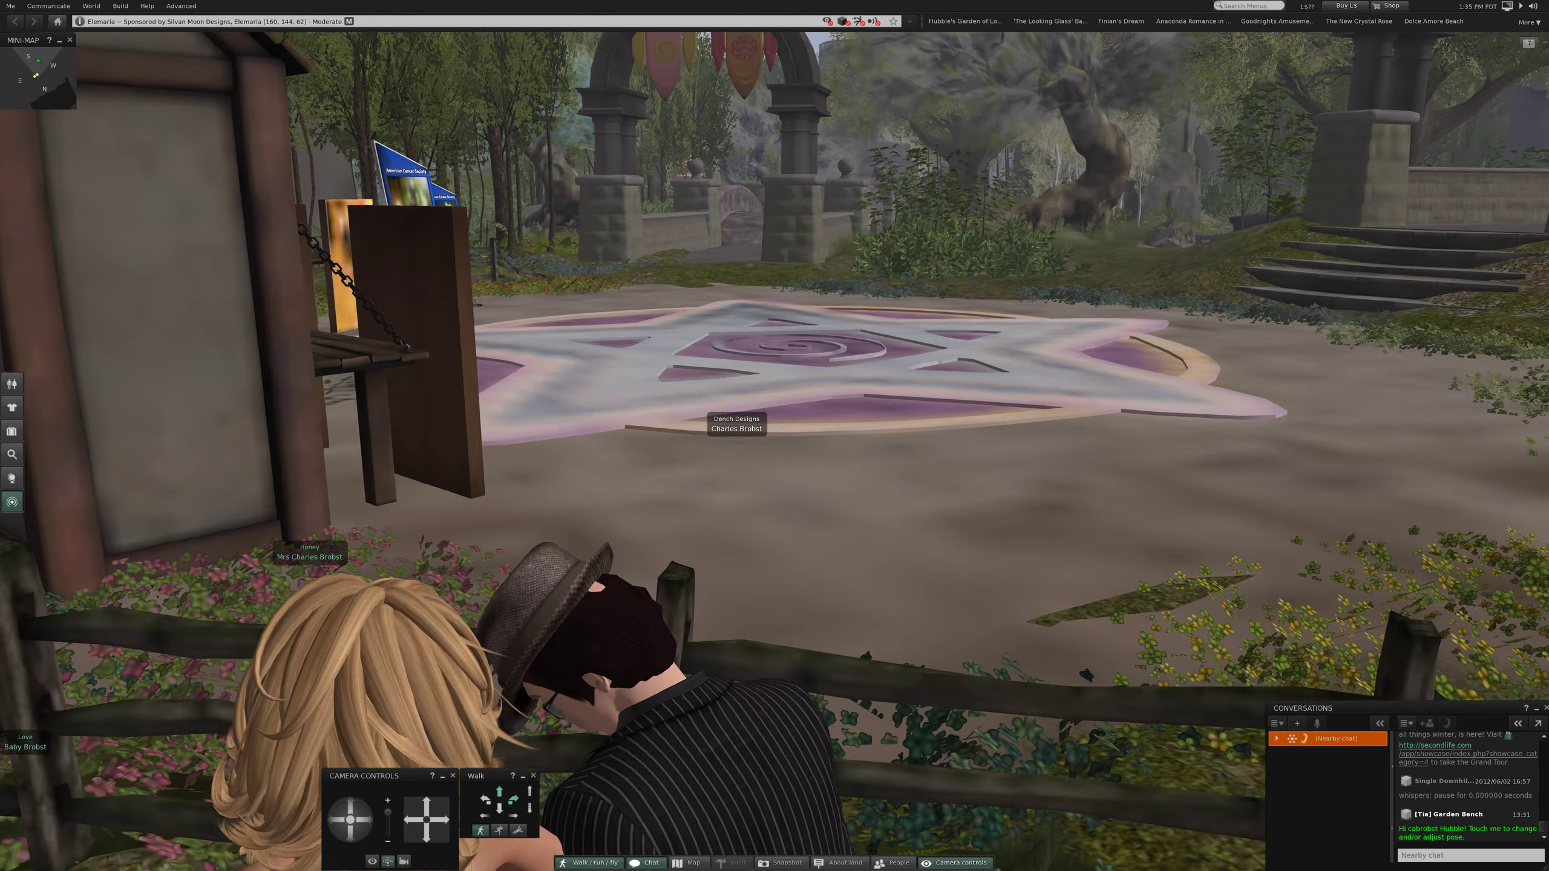
key(Right)
key(Right)
key(Right)
key(Right)
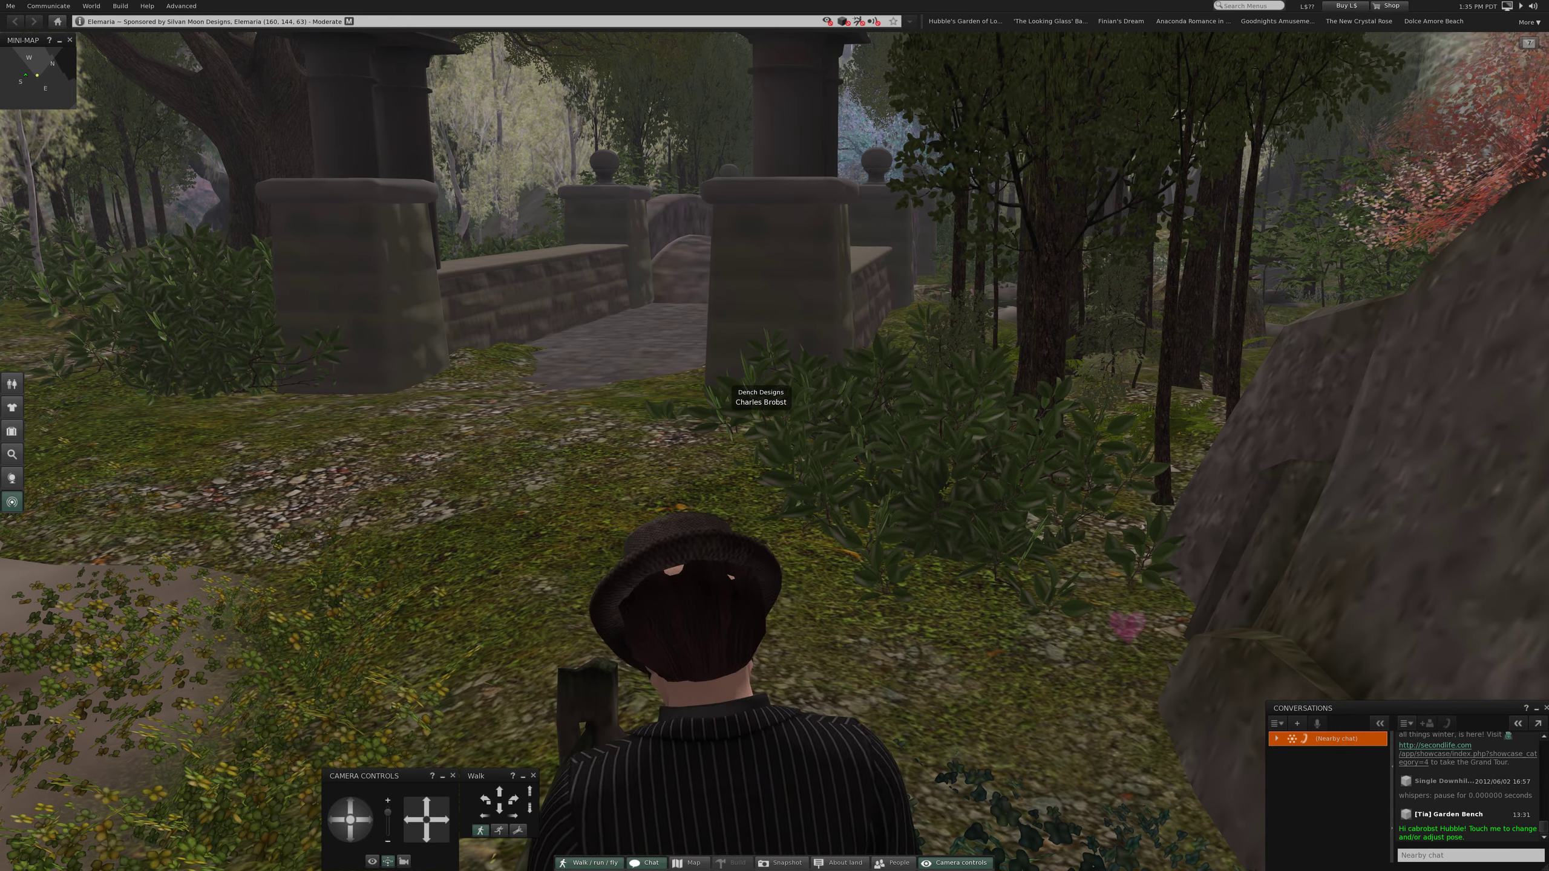
key(Right)
key(Right)
key(Right)
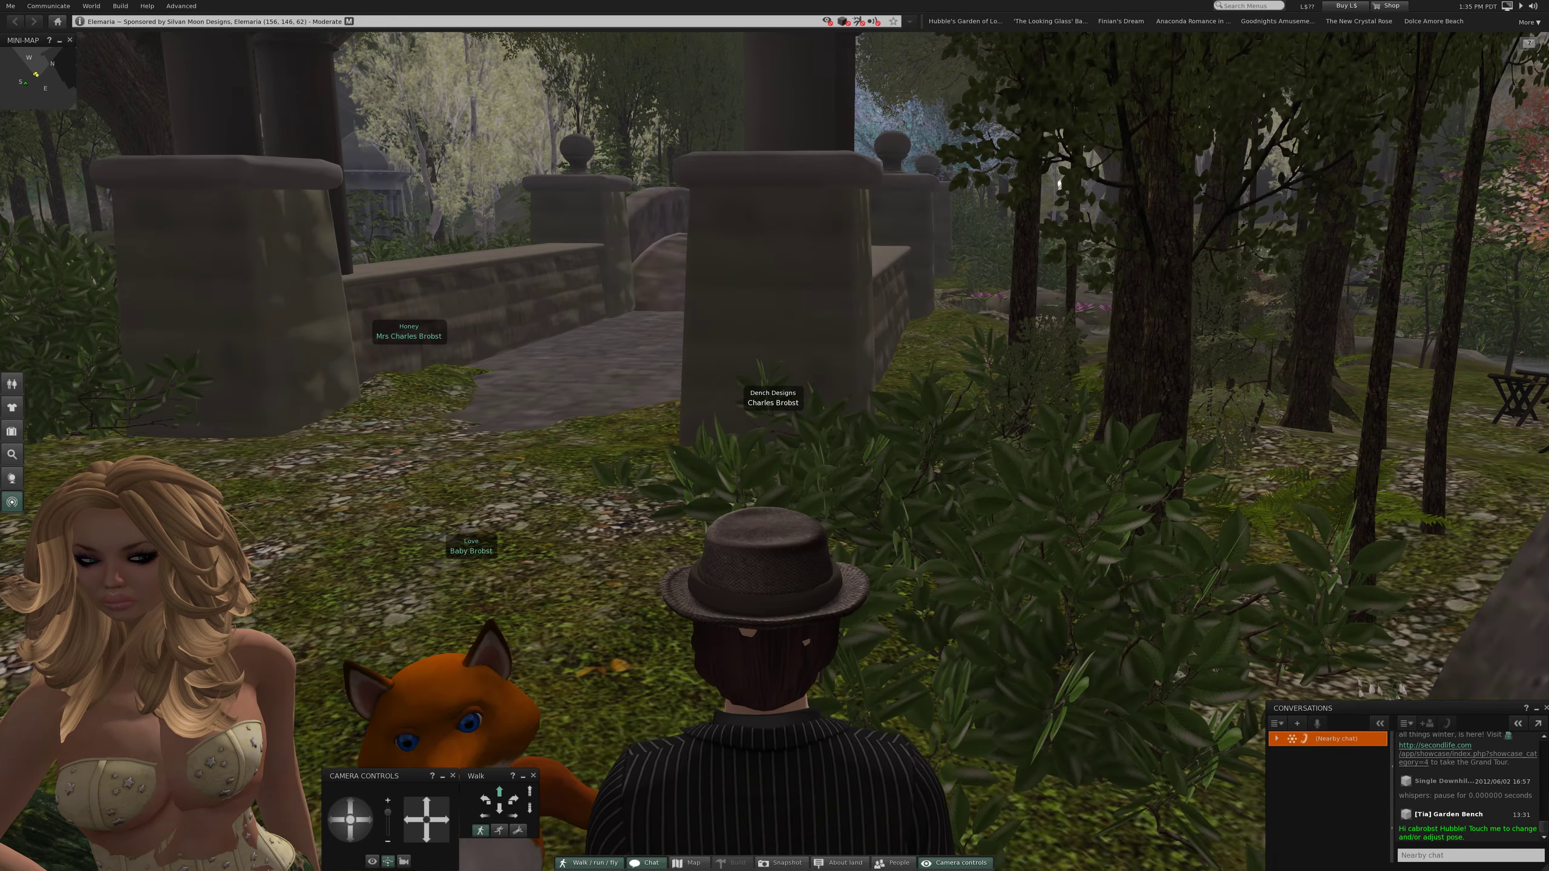
key(Right)
key(Right)
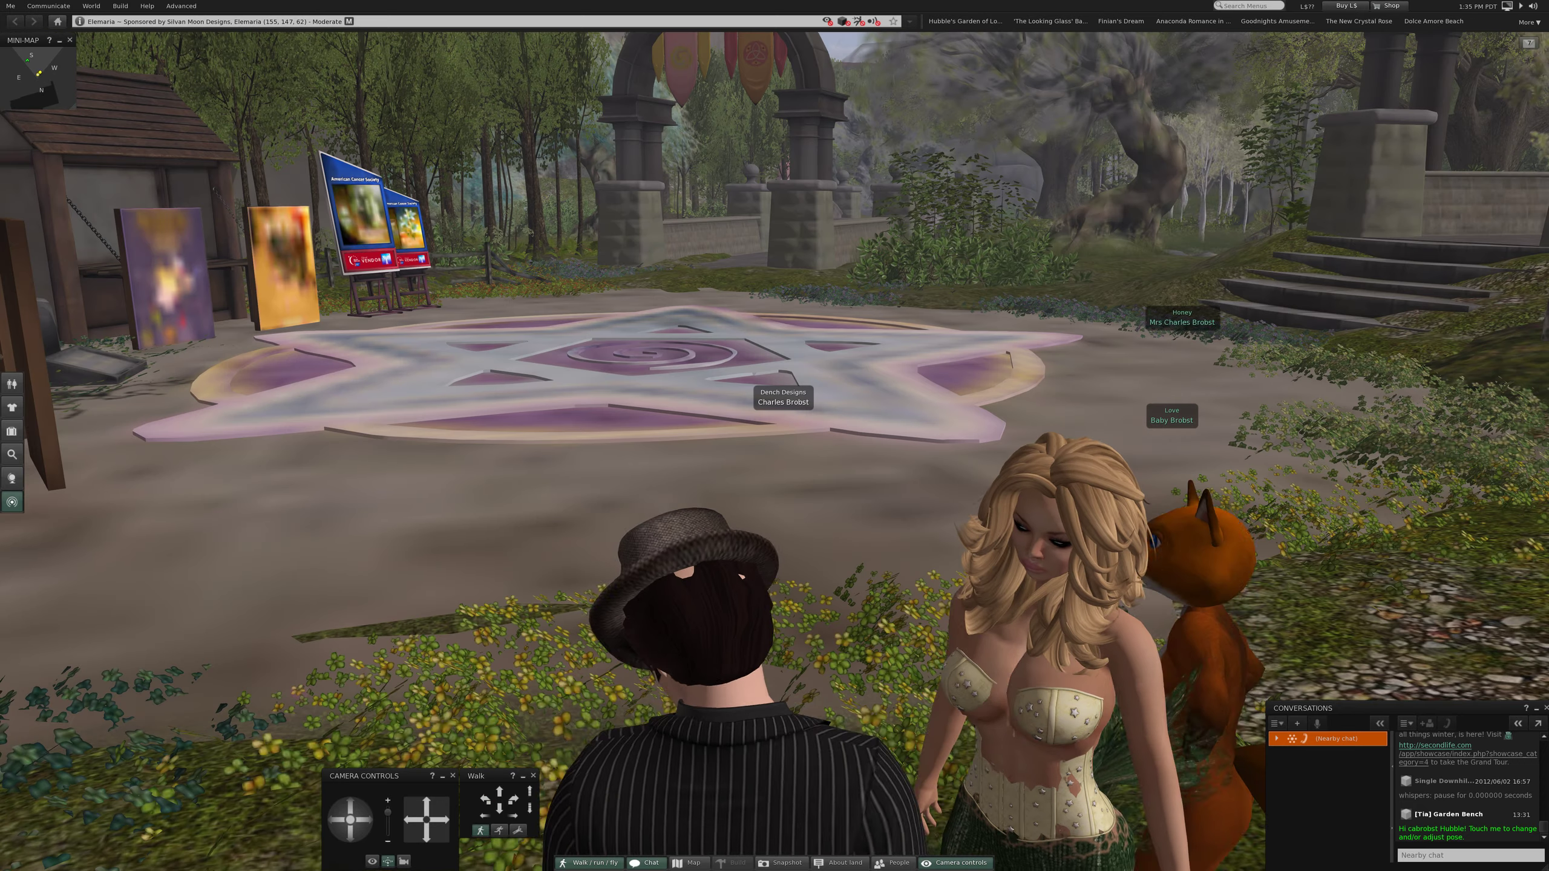
Walk onto the purple star platform to the American Cancer Society boards
key(Up)
key(Up)
key(Up)
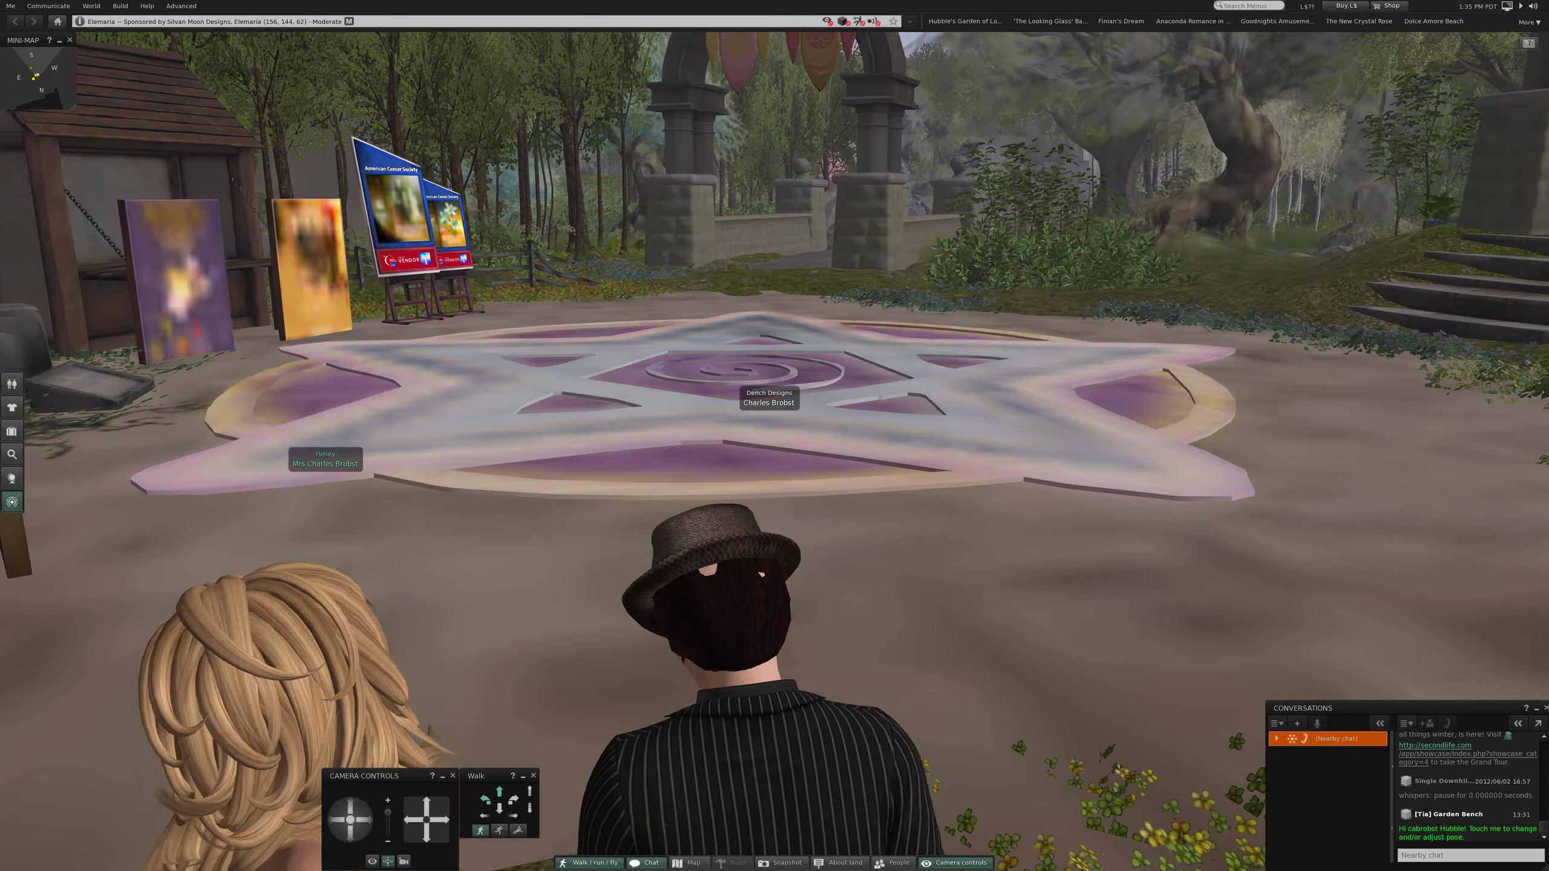
key(Up)
key(Up)
key(Up)
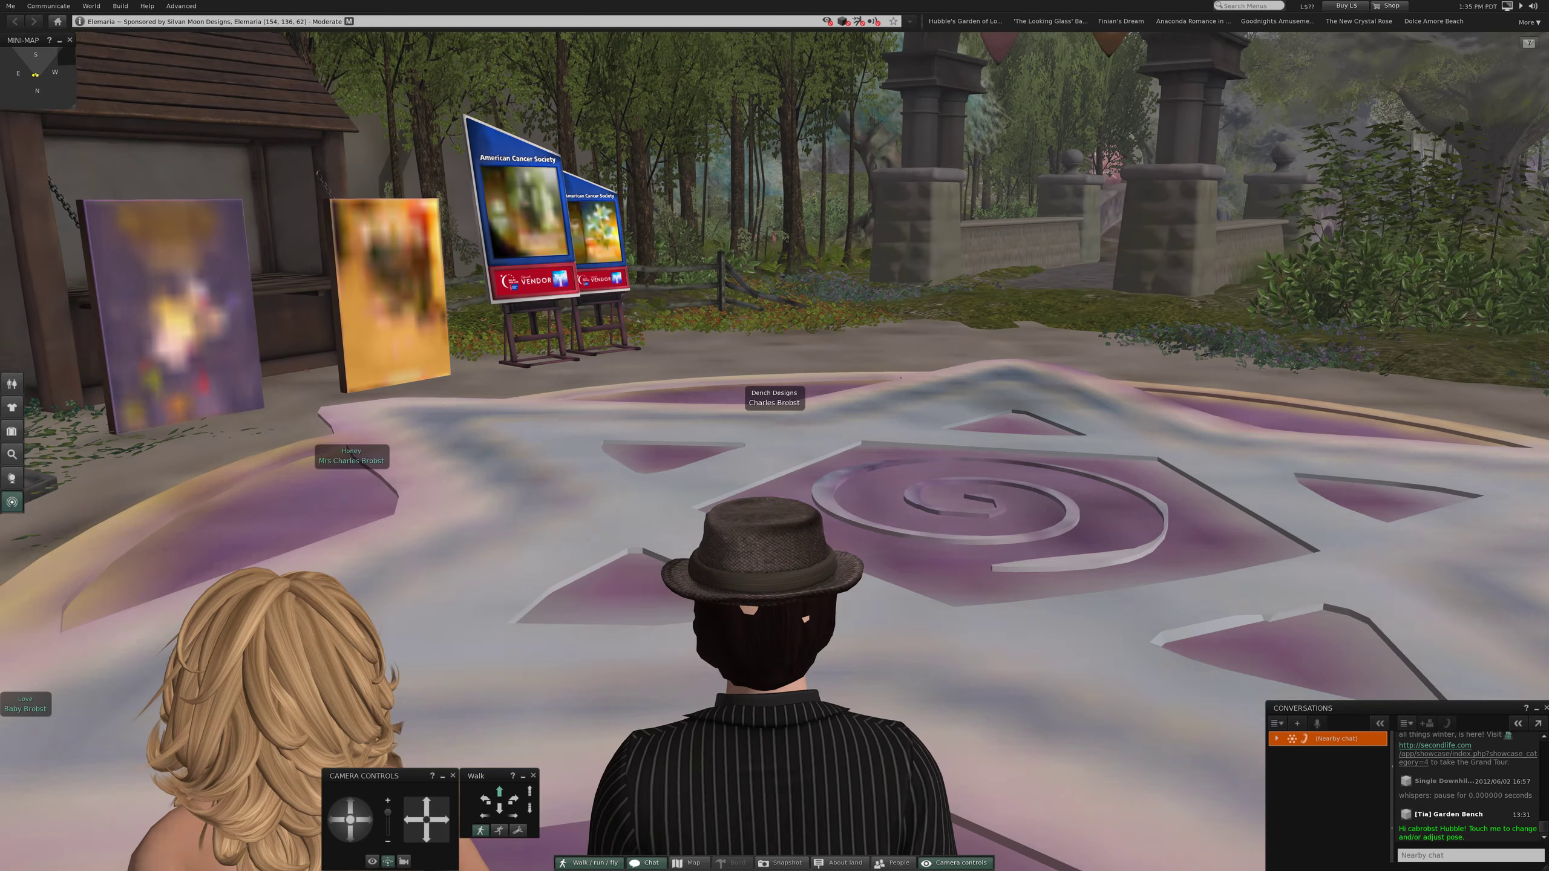
key(Up)
key(Up)
key(Up)
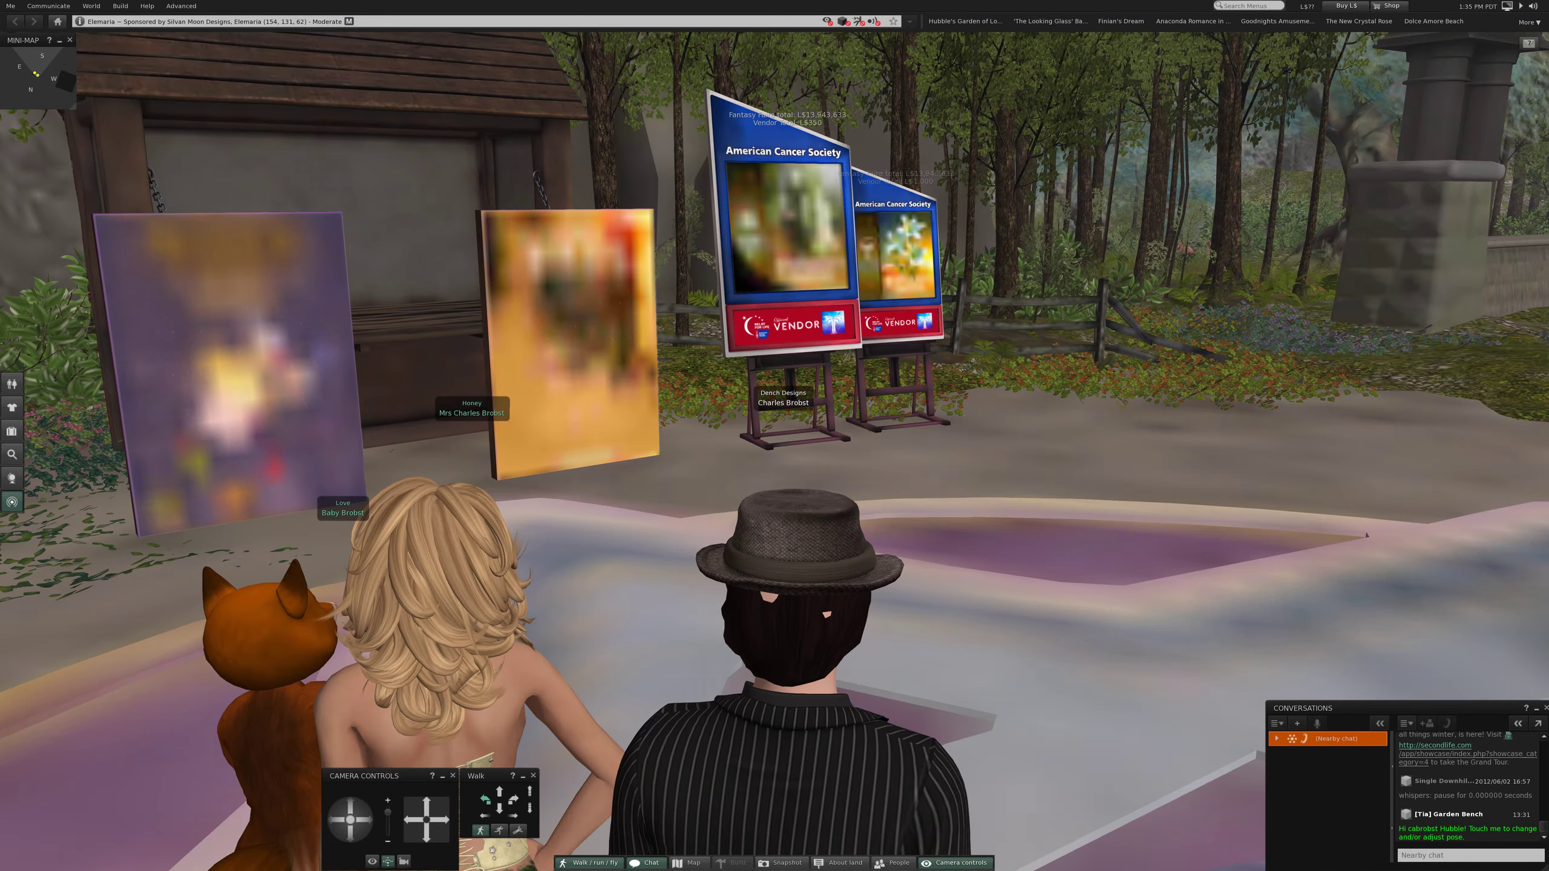
key(Left)
key(Left)
key(Left)
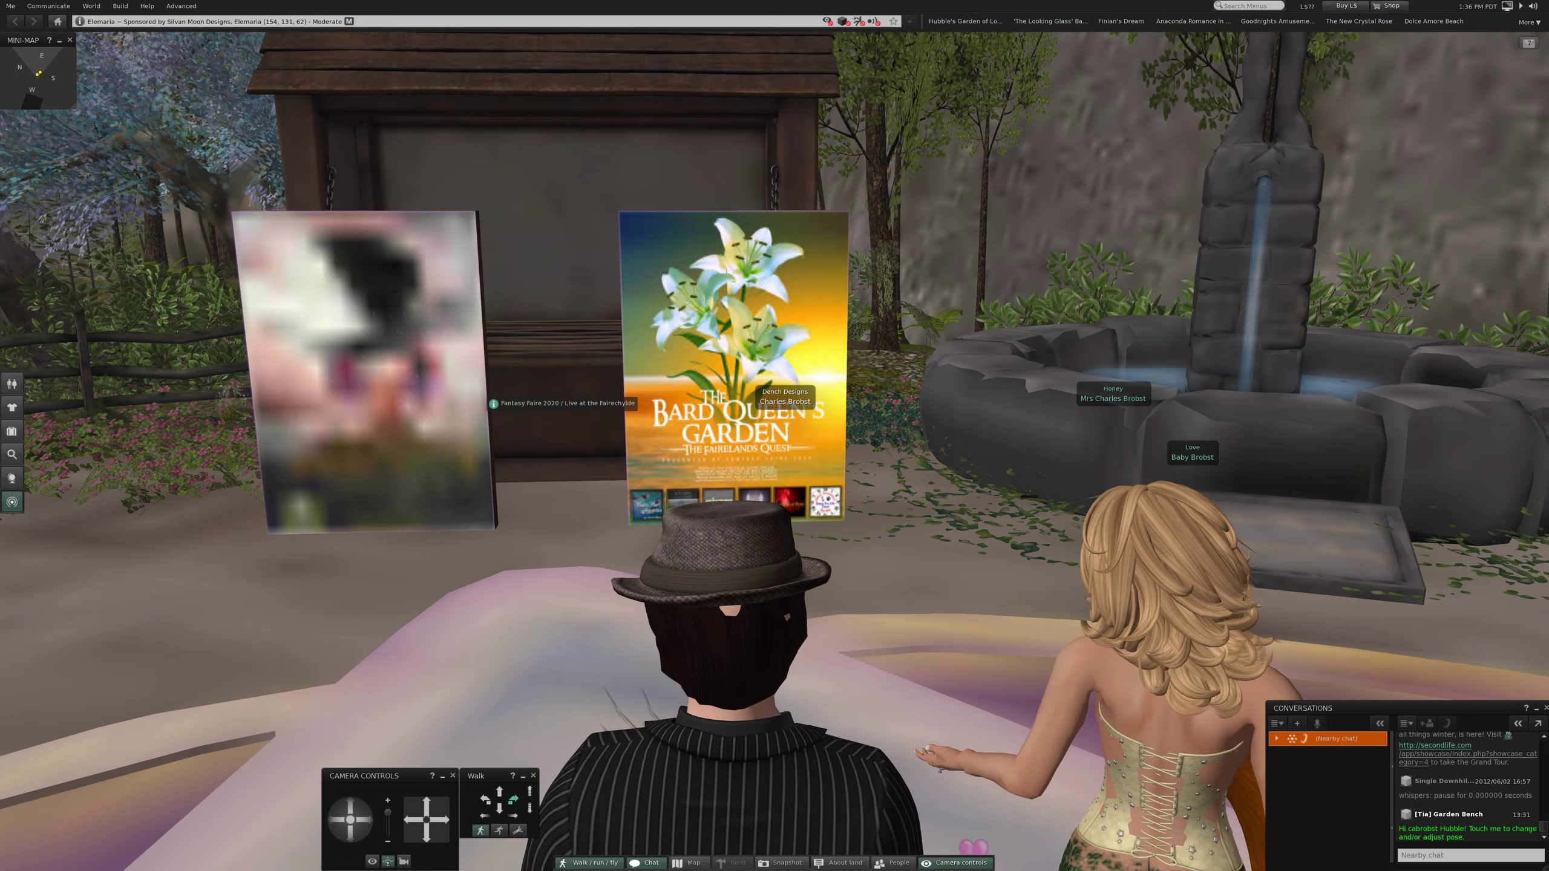
Turn away from the vendor signs toward the trees and stone pillars
key(Left)
key(Left)
key(Left)
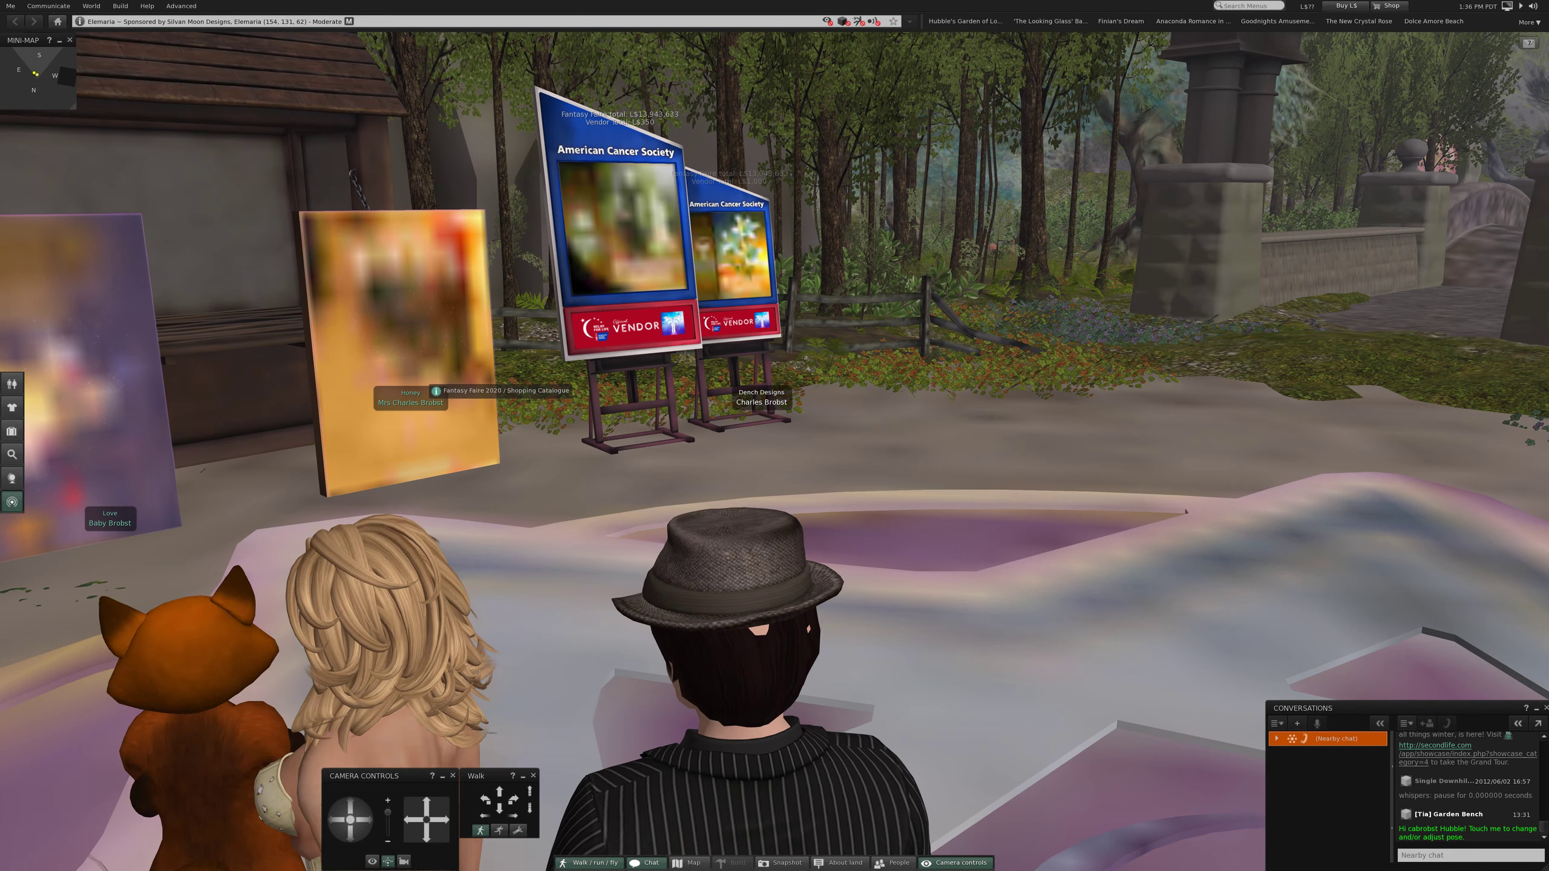
key(Right)
key(Right)
key(Right)
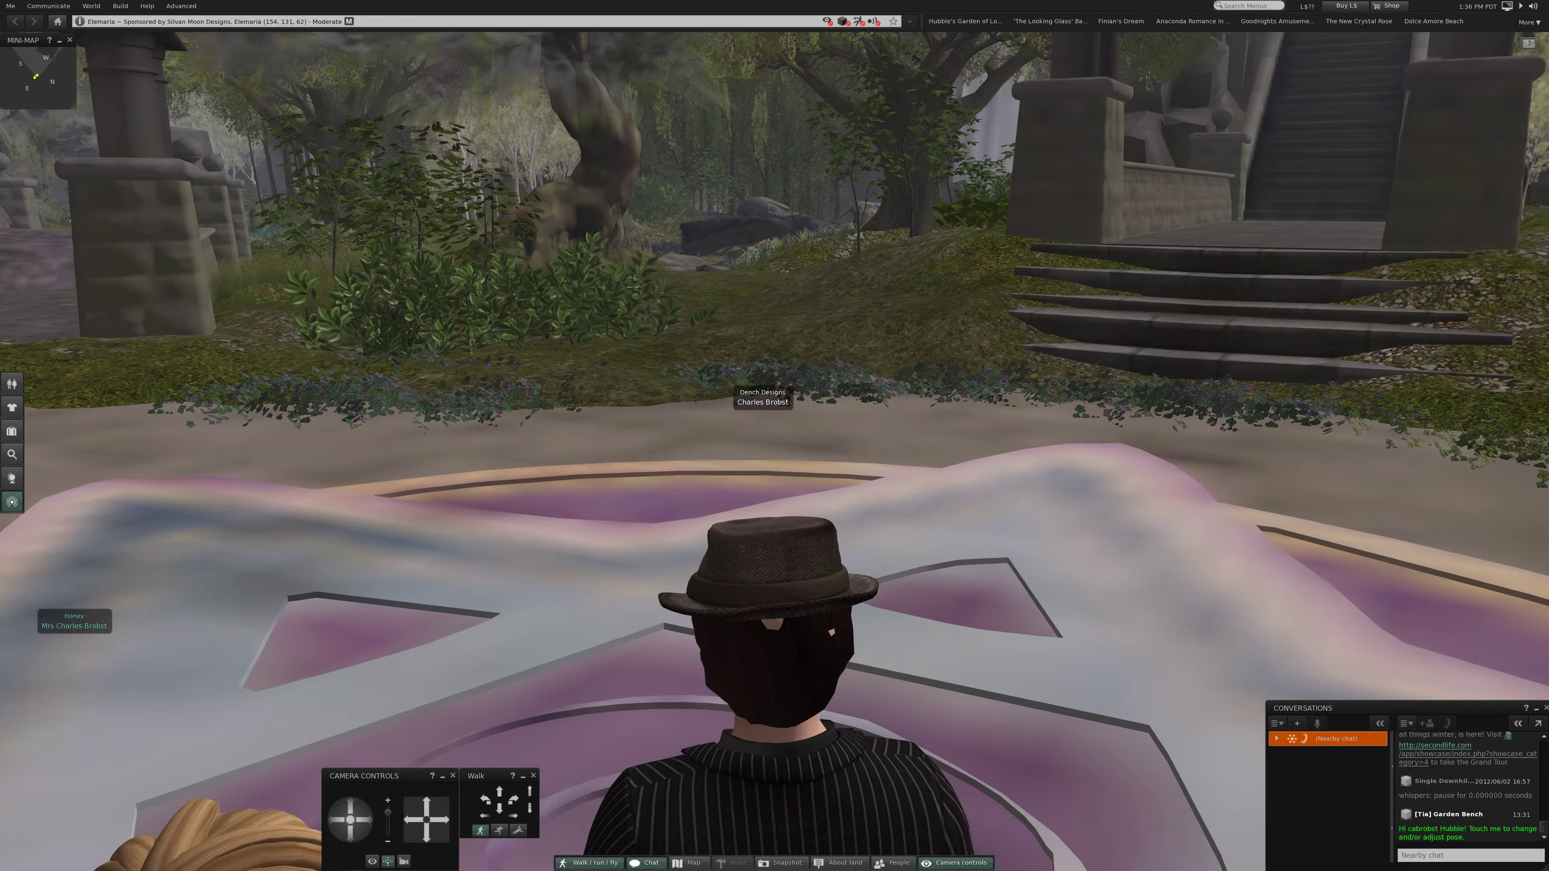
key(Right)
key(Right)
key(Right)
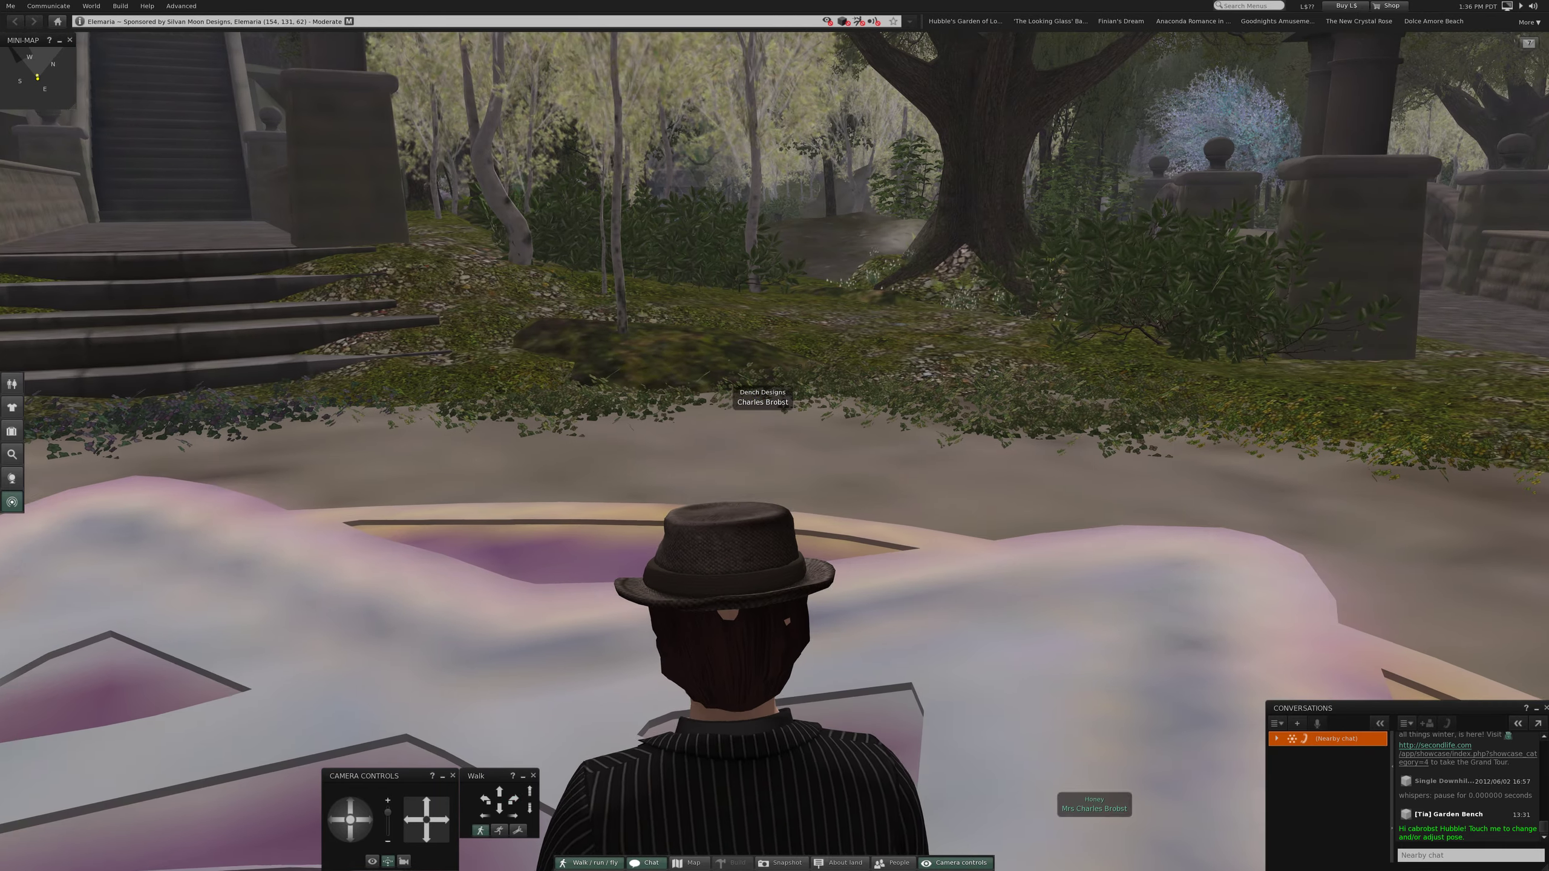
key(Right)
key(Right)
key(Right)
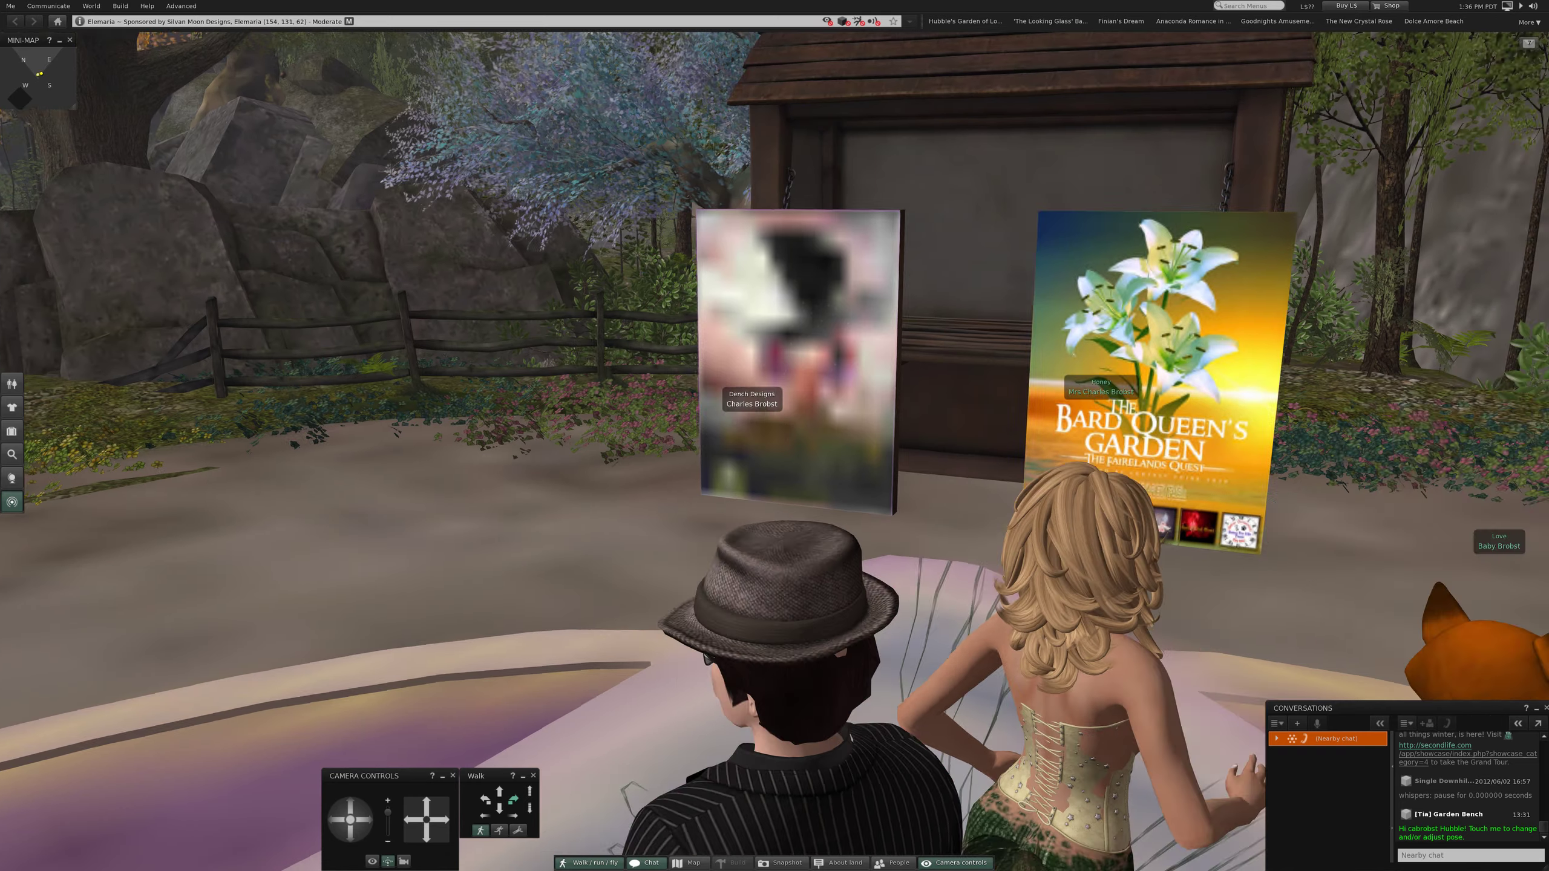
key(Right)
key(Right)
key(Right)
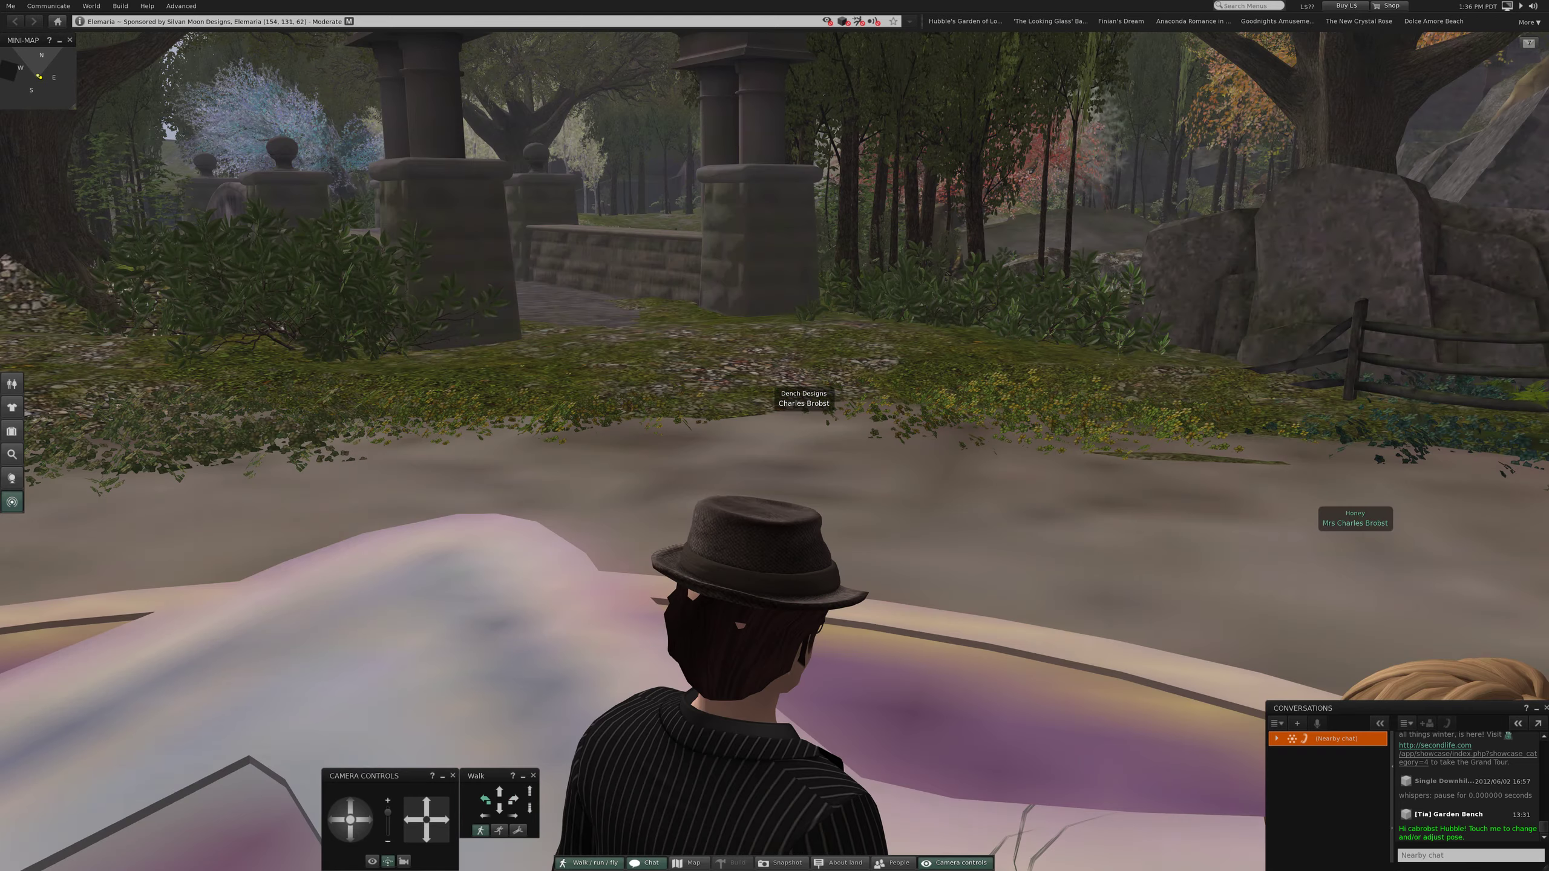
key(Right)
key(Right)
key(Right)
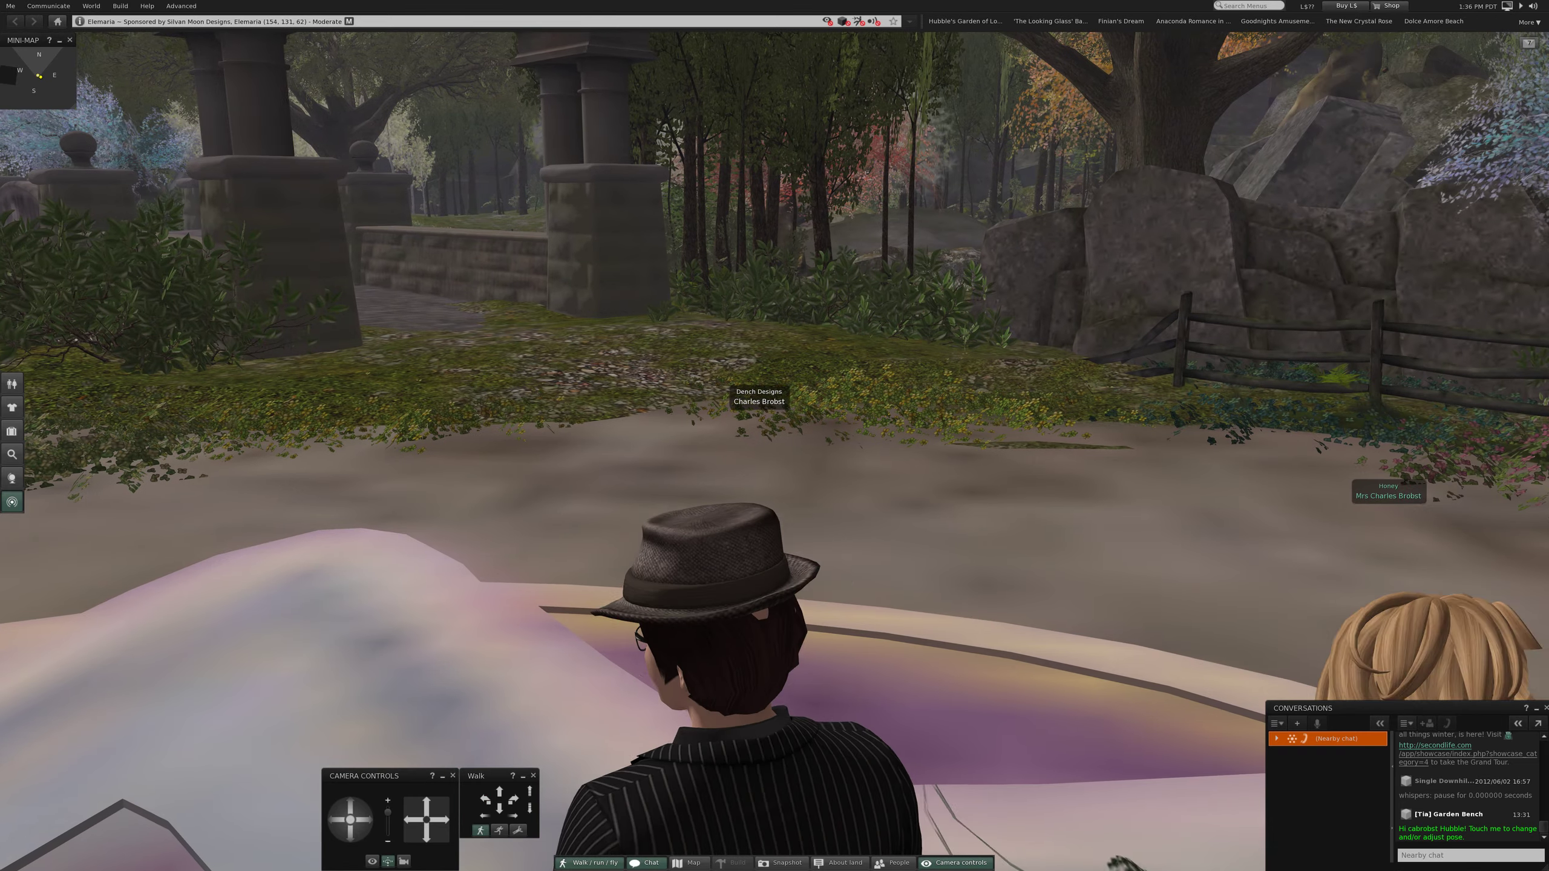
key(Right)
key(Right)
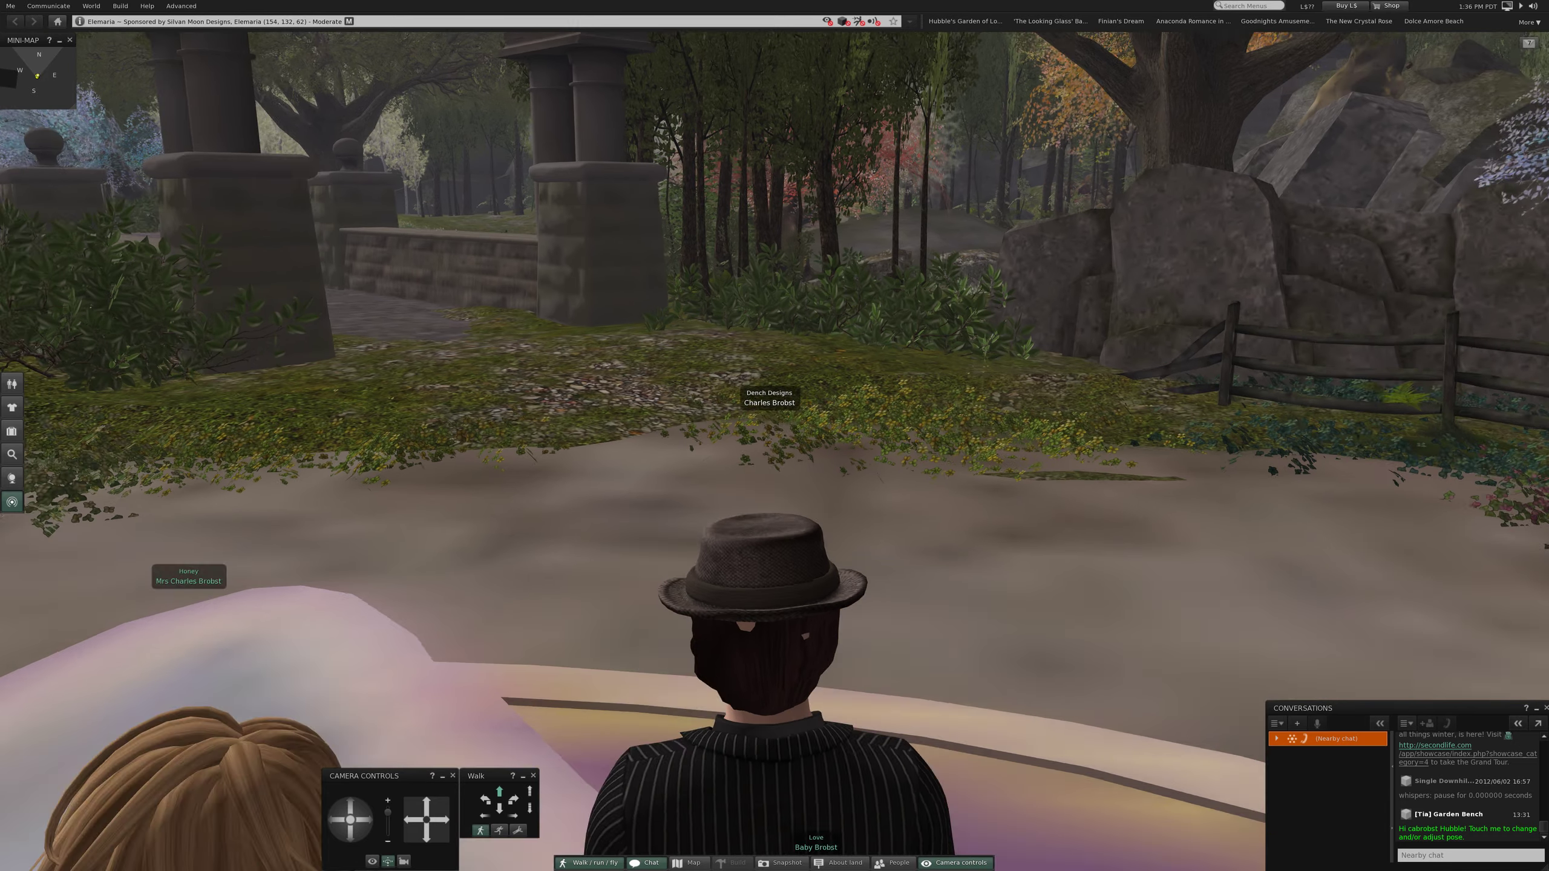
Walk through the stone gateway onto the bridge
key(Right)
key(Right)
key(Right)
key(Right)
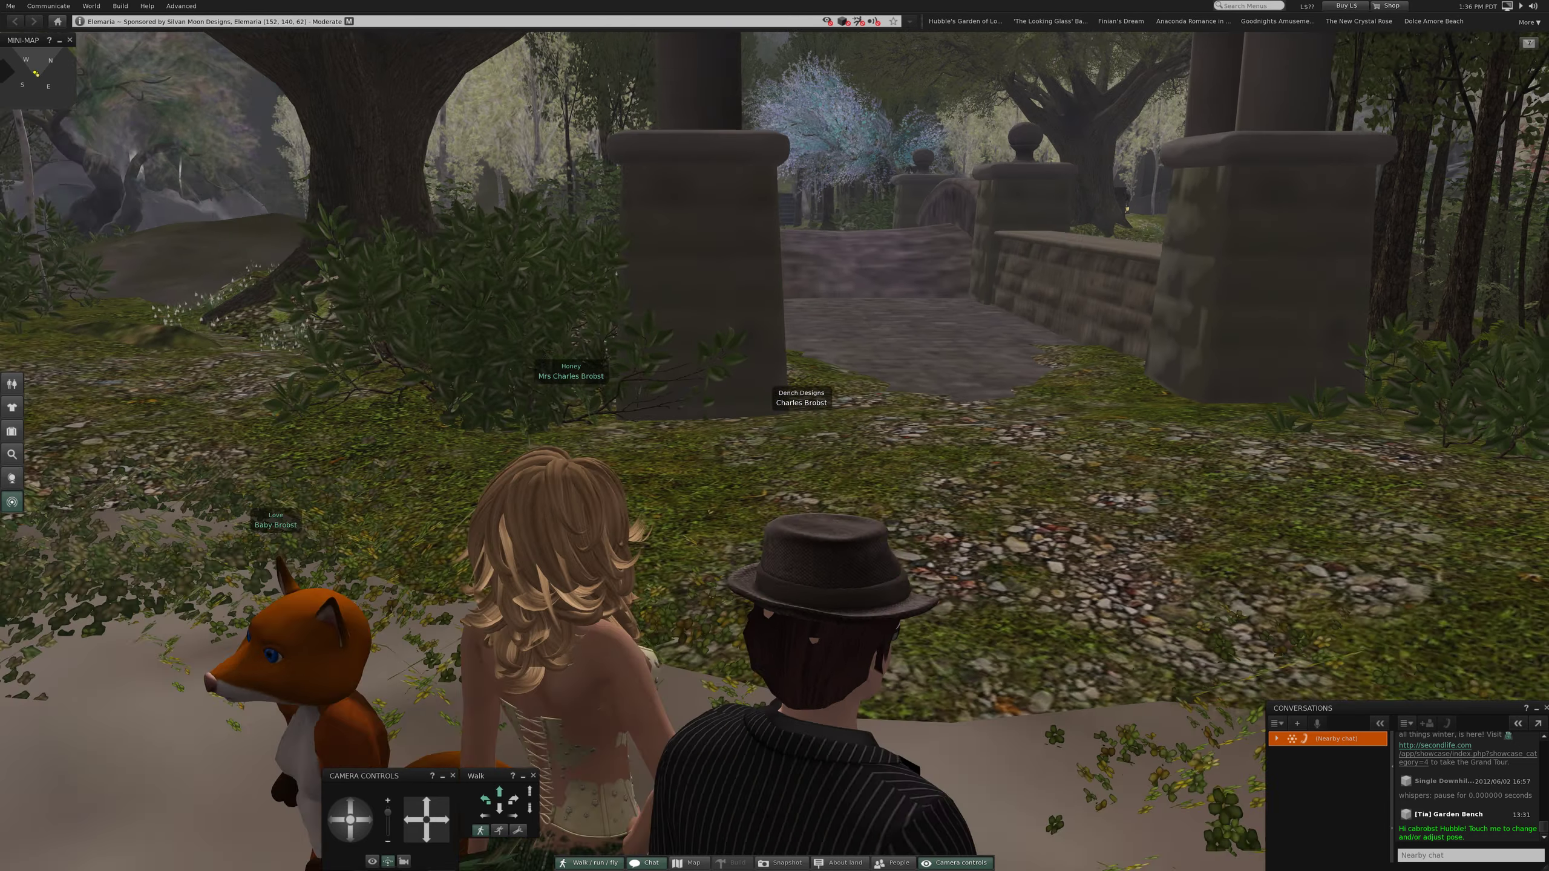
key(Up)
key(Up)
key(Up)
key(Up)
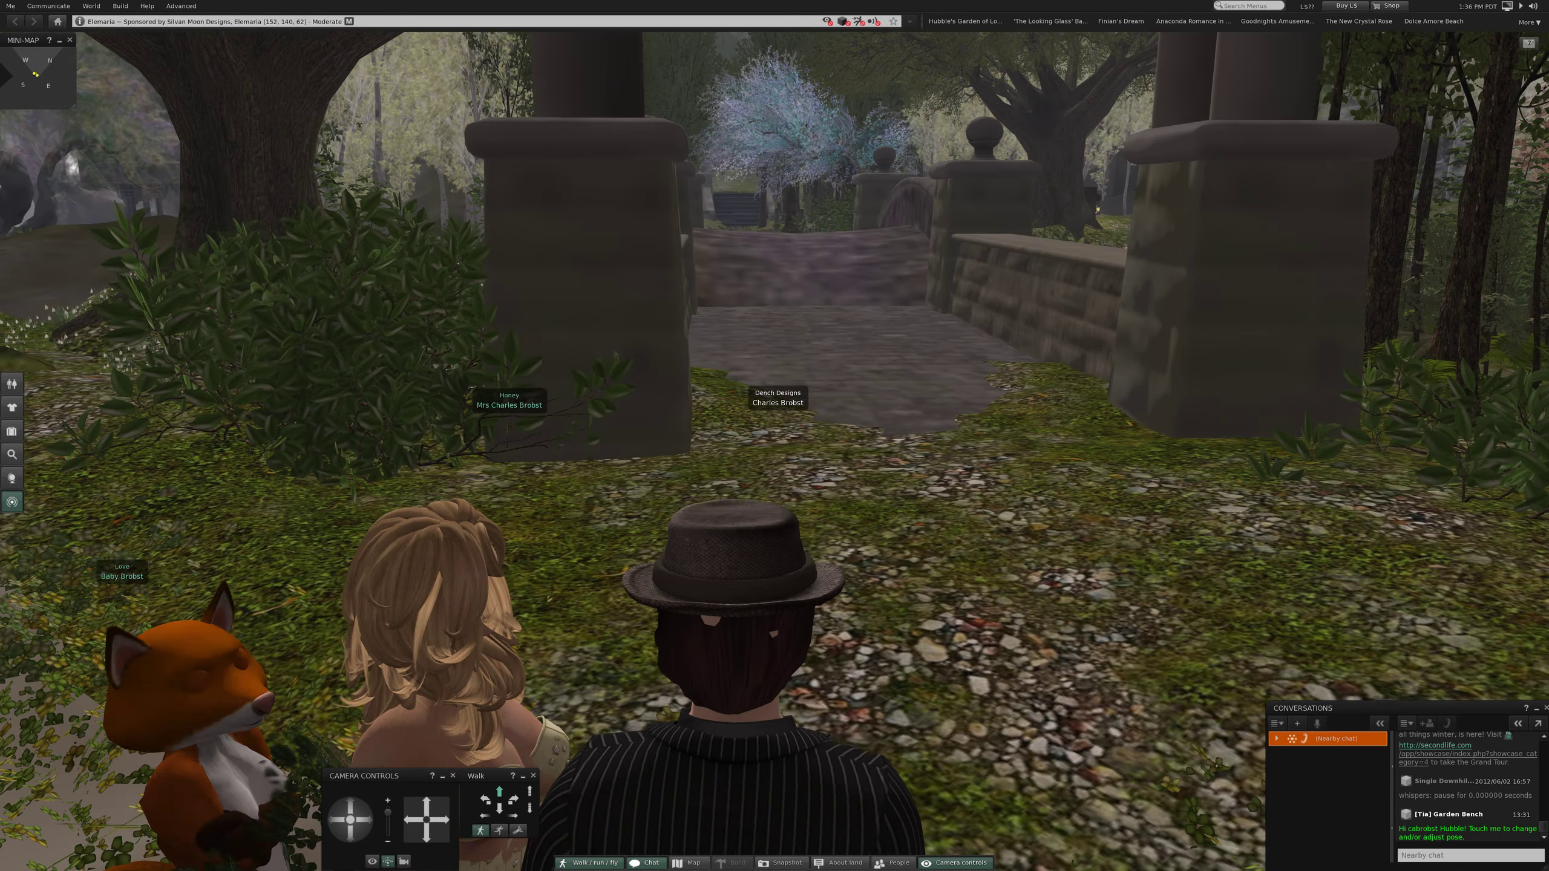
key(Up)
key(Up)
key(Up)
key(Up)
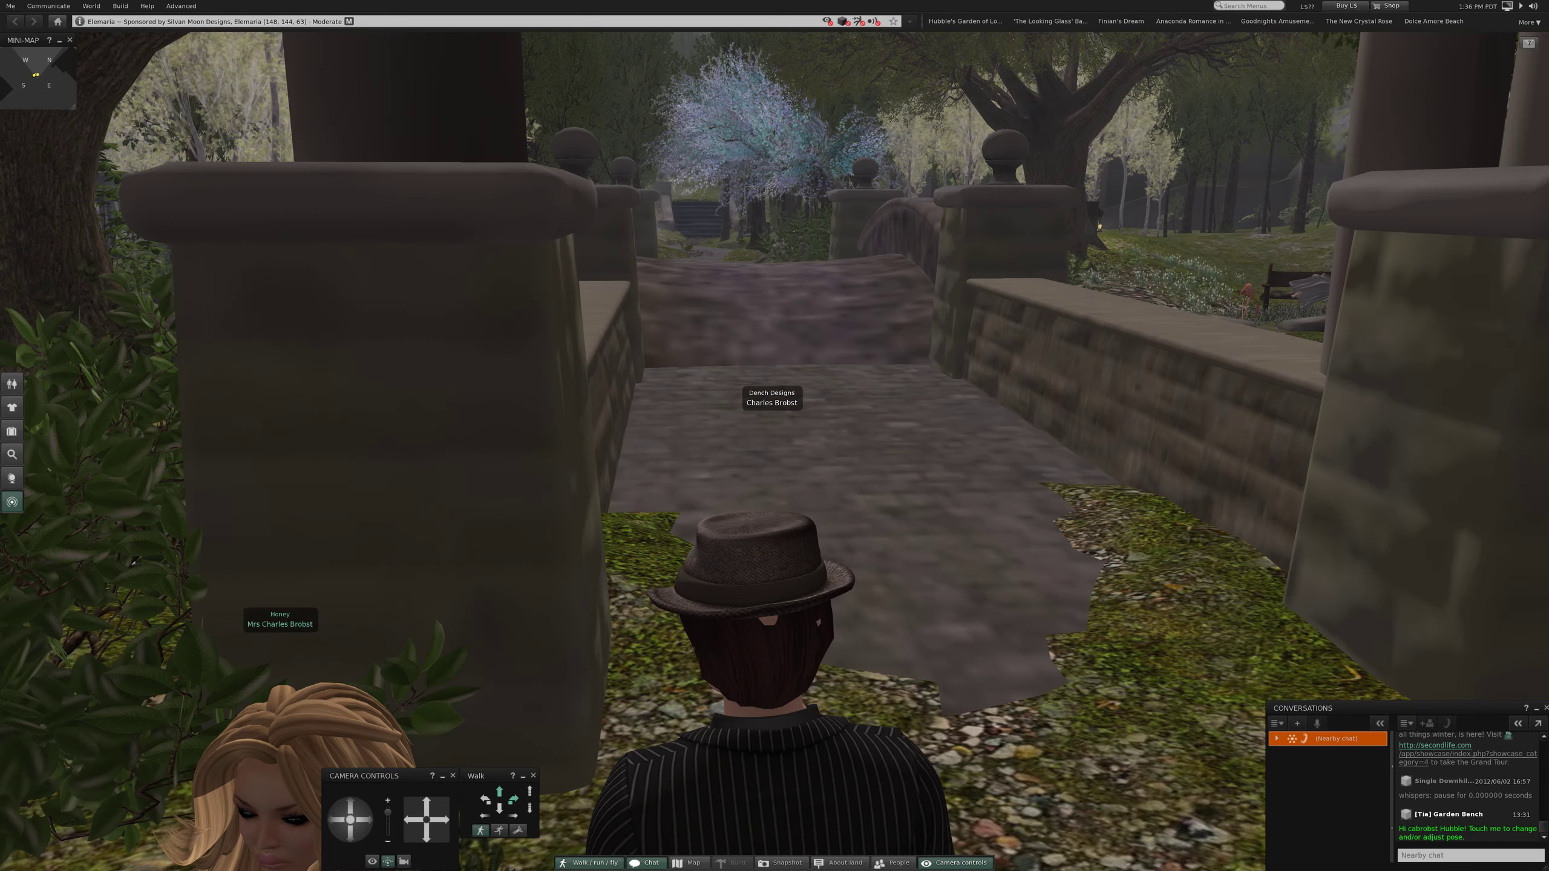
key(Right)
key(Right)
key(Right)
key(Up)
Look along the bridge wall, step back, and cross the bridge
key(Left)
key(Left)
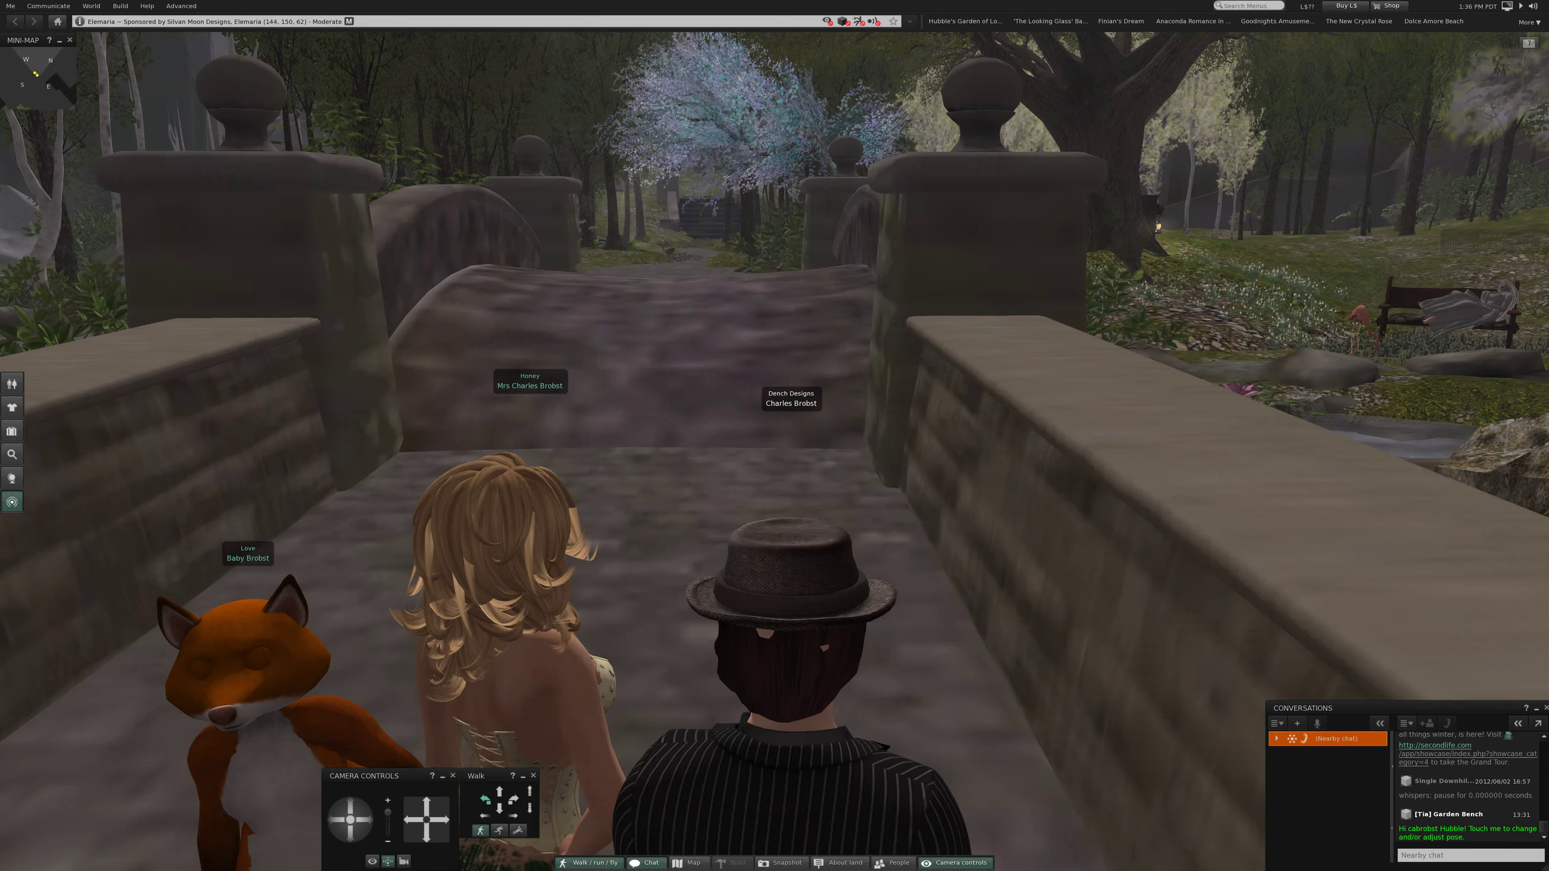
key(Left)
key(Left)
key(Left)
key(Left)
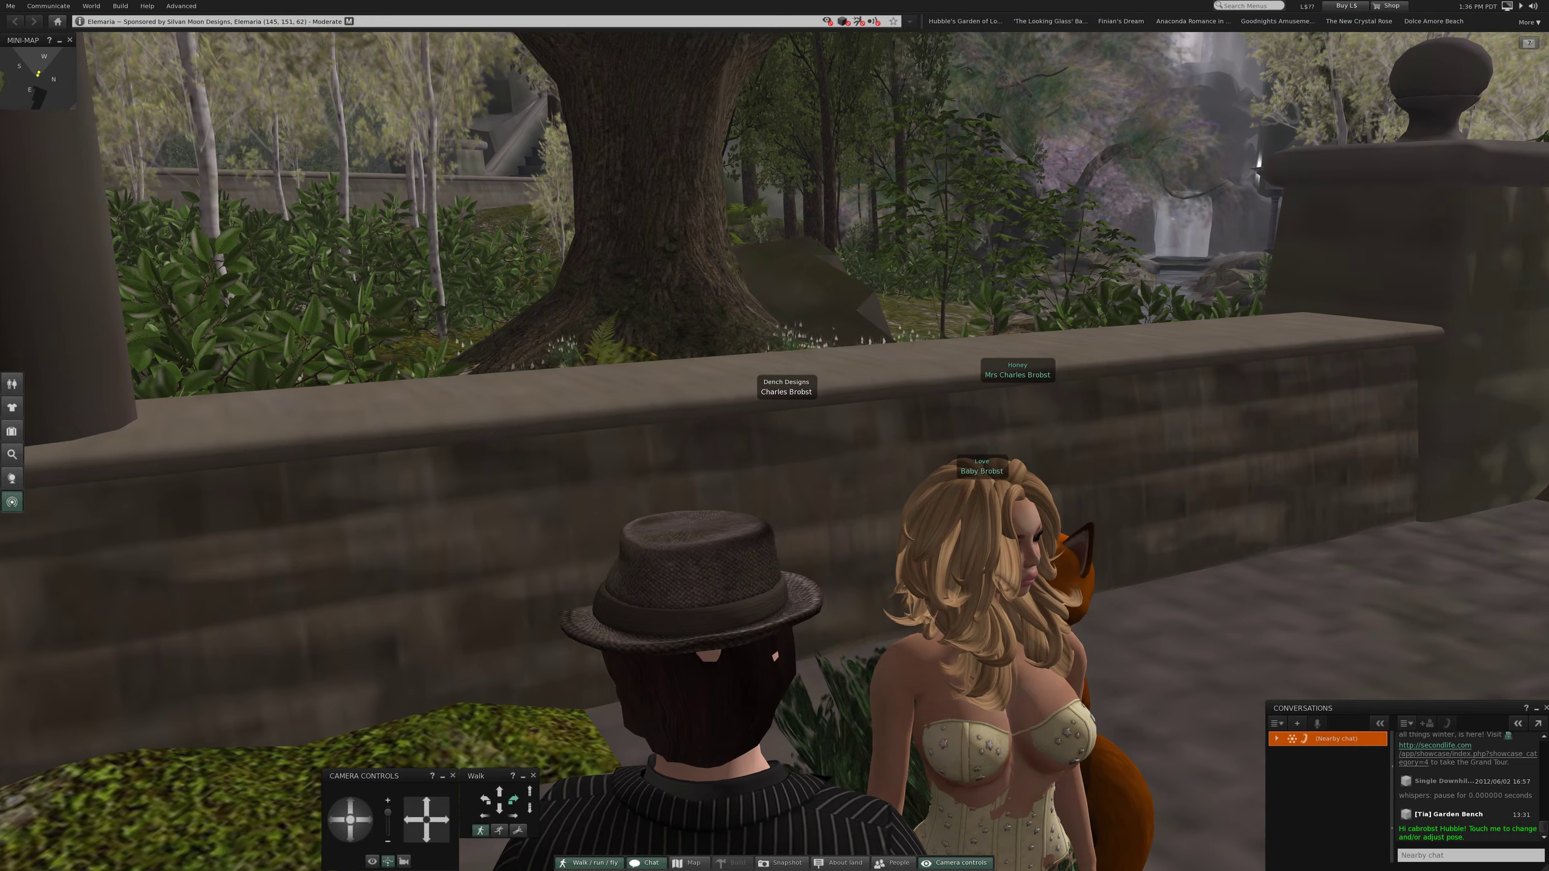
key(Left)
key(Left)
key(Left)
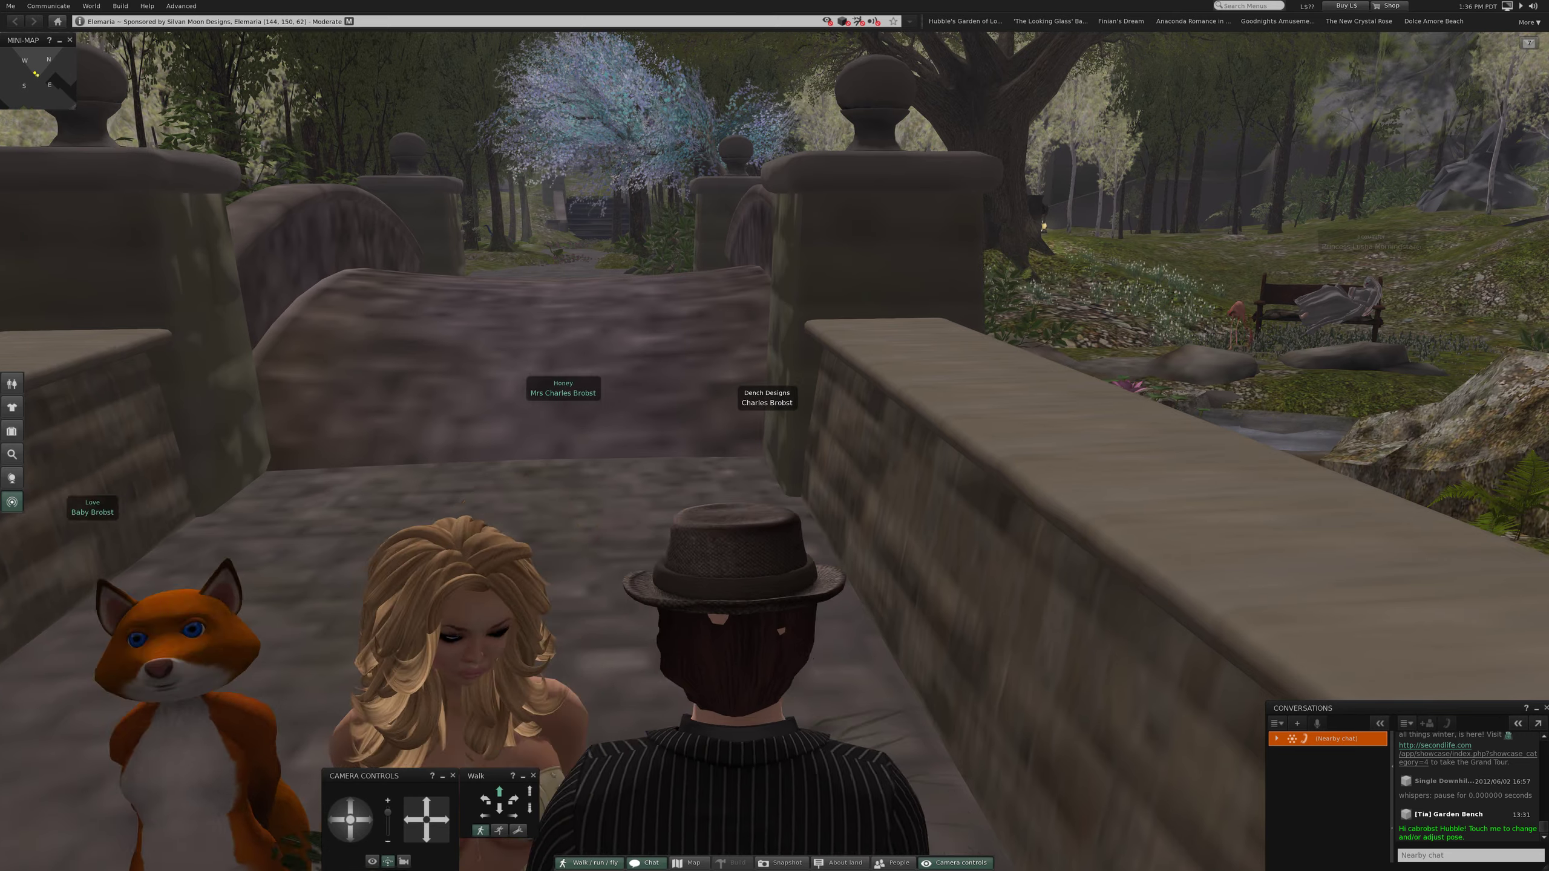
key(Down)
key(Down)
key(Up)
key(Up)
key(Up)
key(Up)
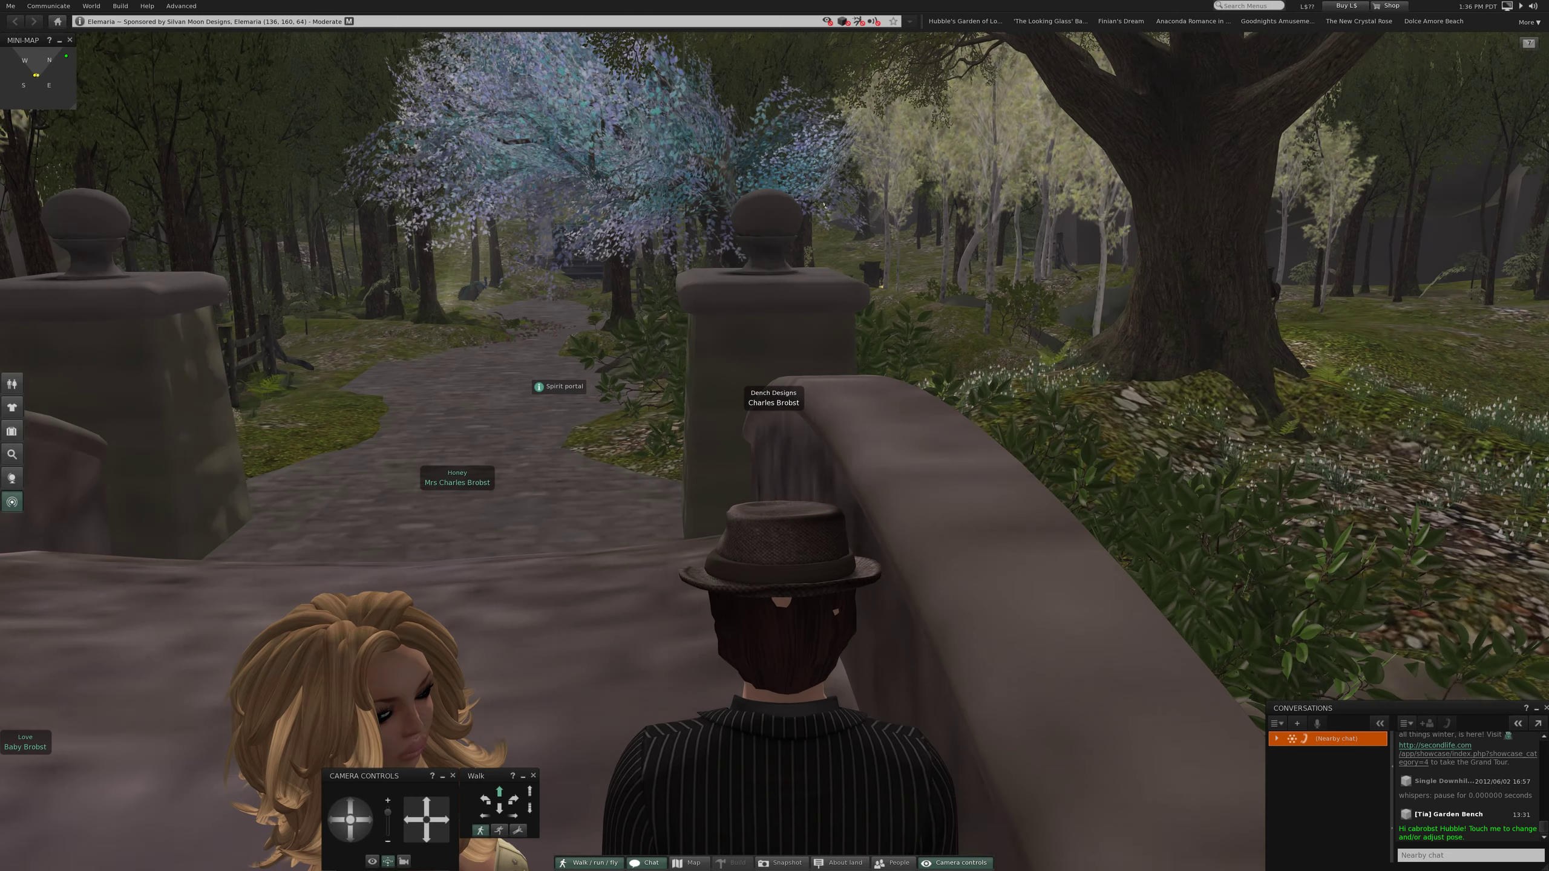
Circle the camera around the avatar toward the forest path, then reset it
key(Left)
key(Left)
key(Left)
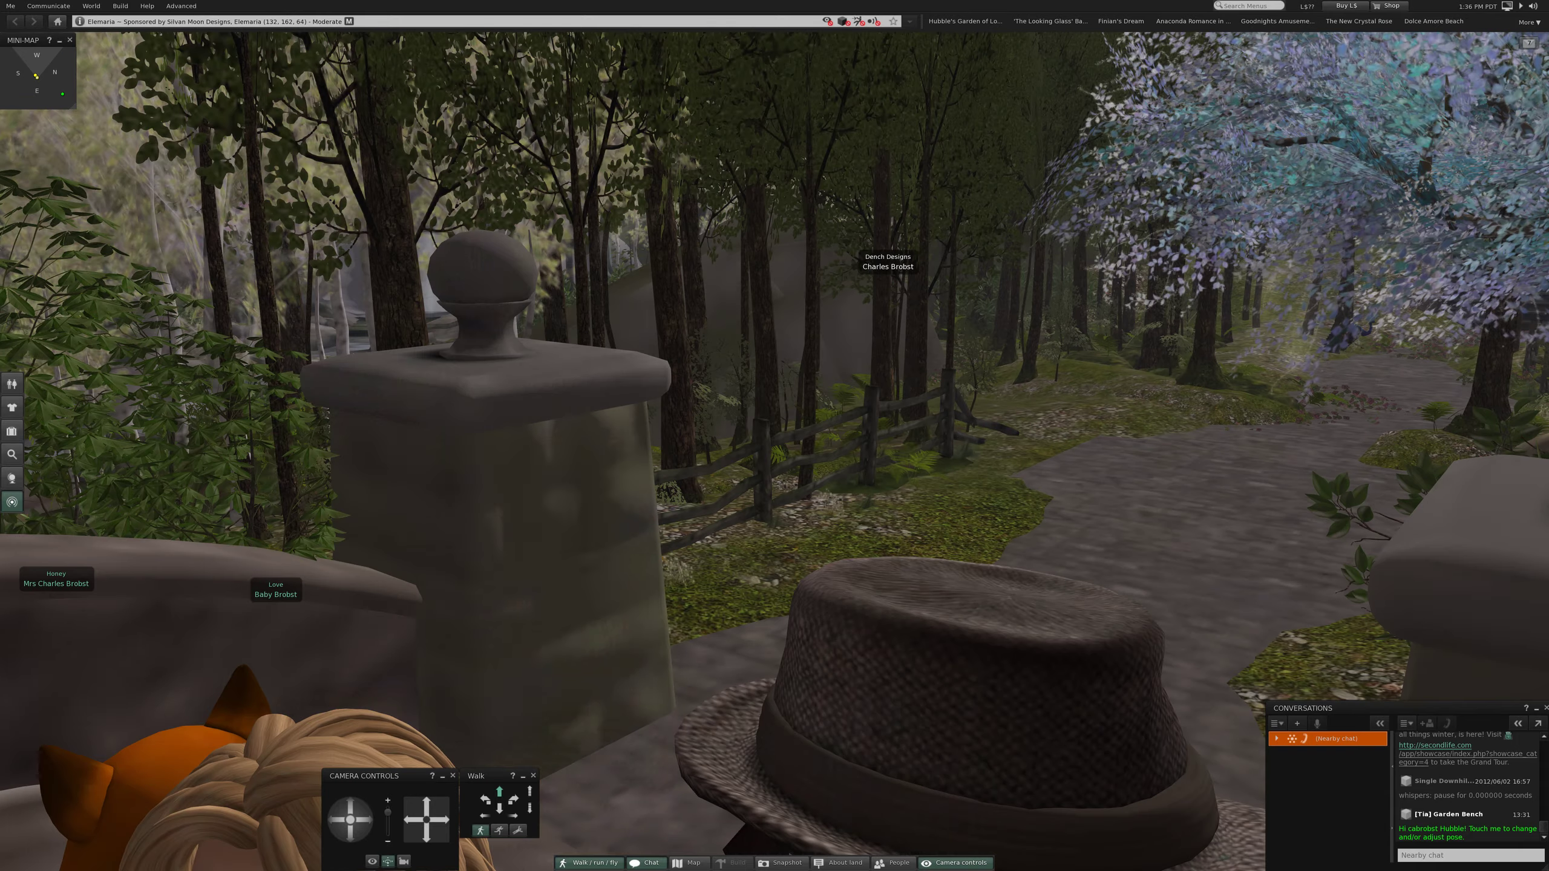
key(Left)
key(Left)
key(Left)
key(Left)
key(Left)
key(Left)
key(Left)
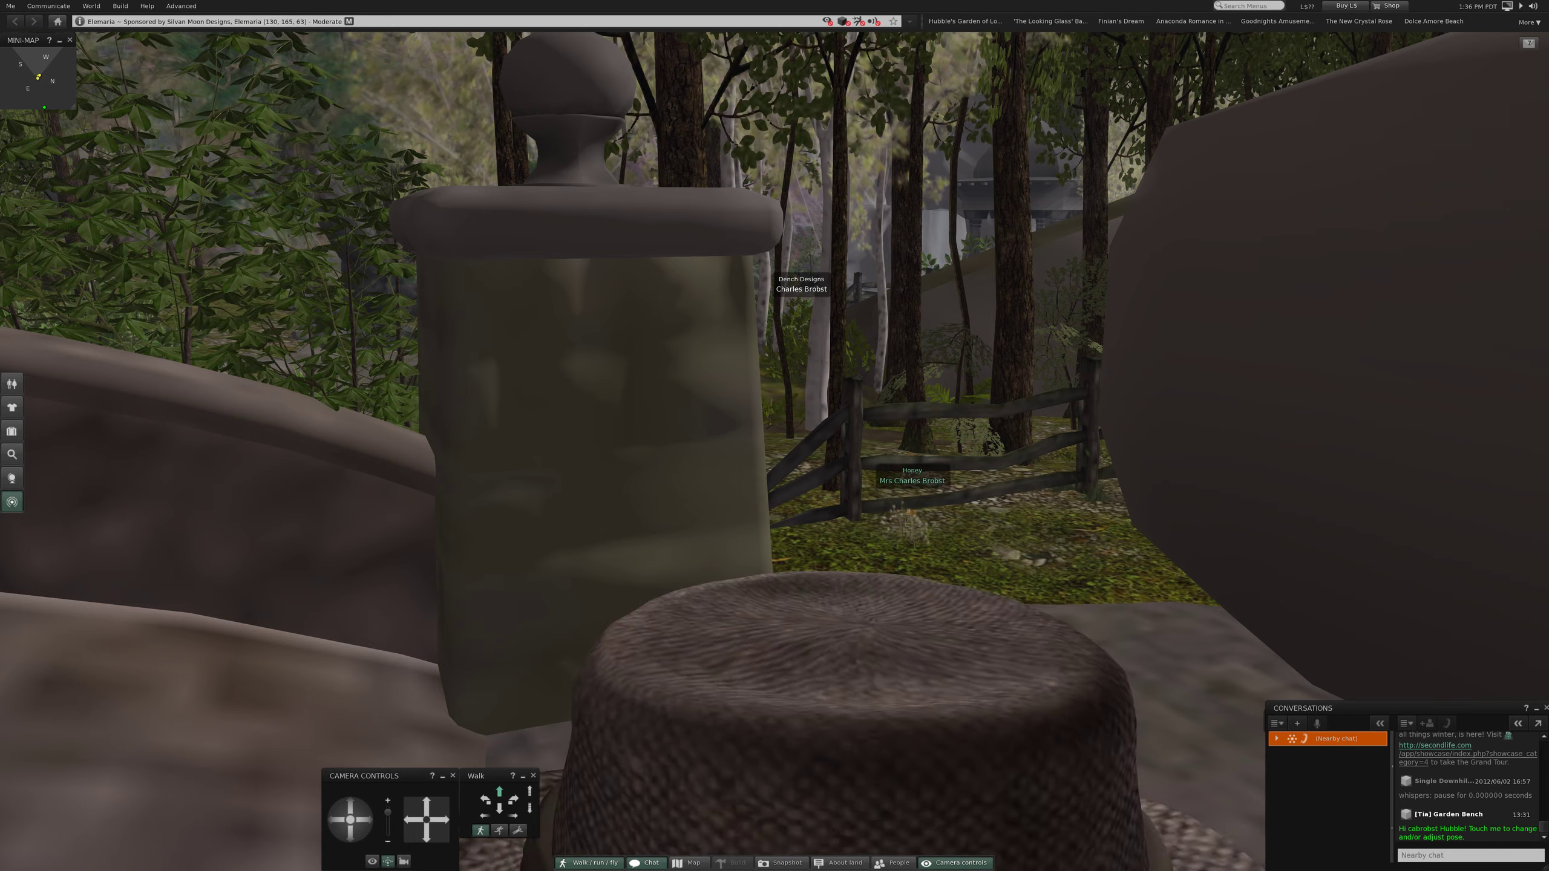
key(Left)
key(Left)
key(Left)
key(Left)
key(Left)
key(Left)
key(Left)
key(Left)
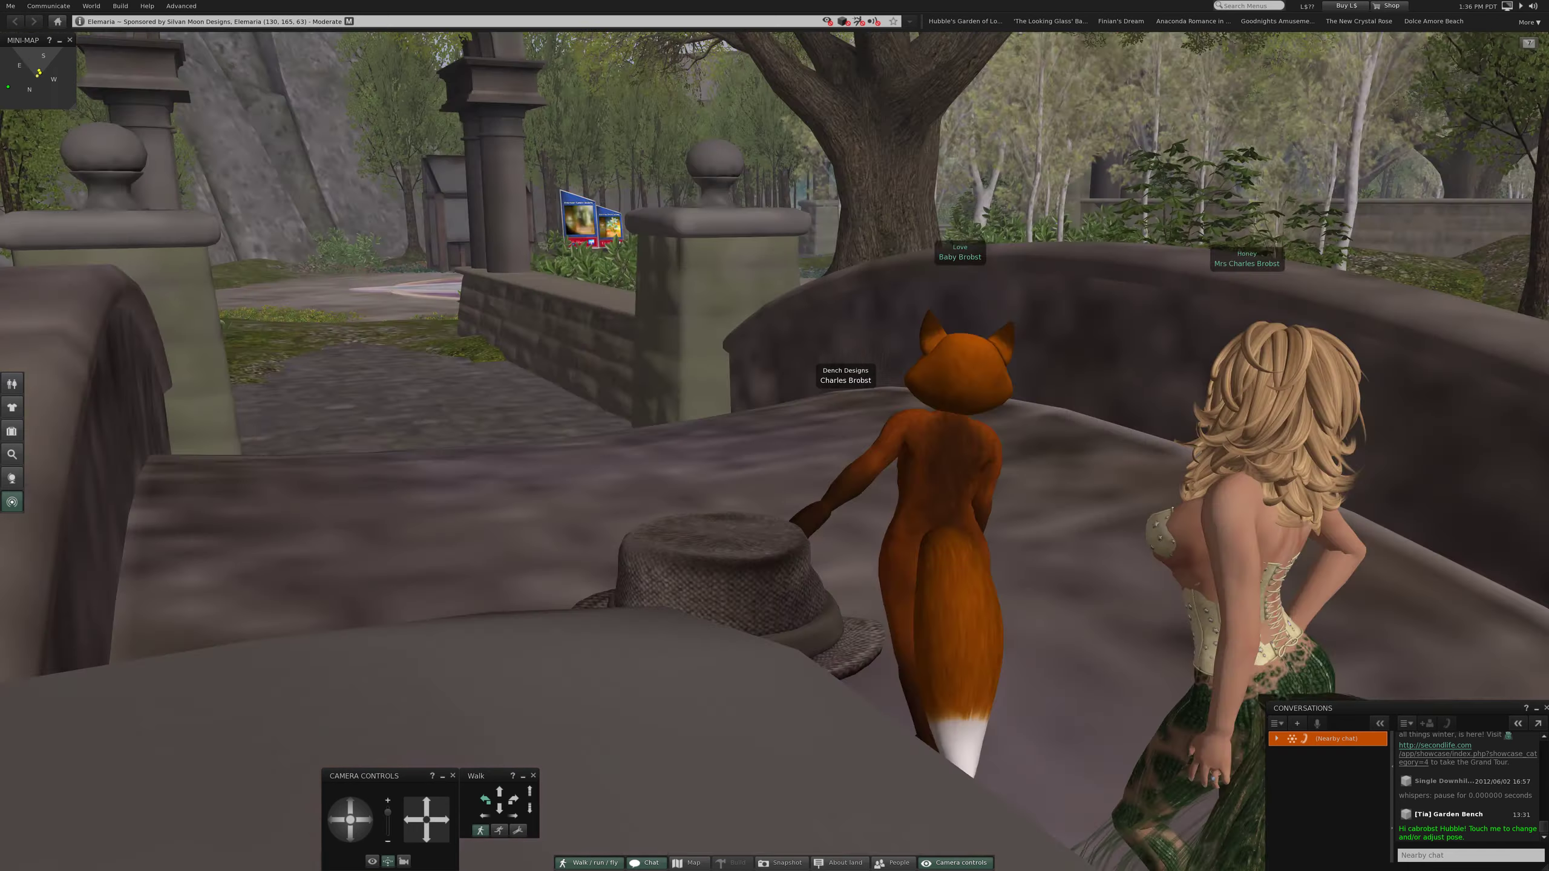
key(Left)
key(Left)
key(Left)
key(Left)
key(Left)
key(Left)
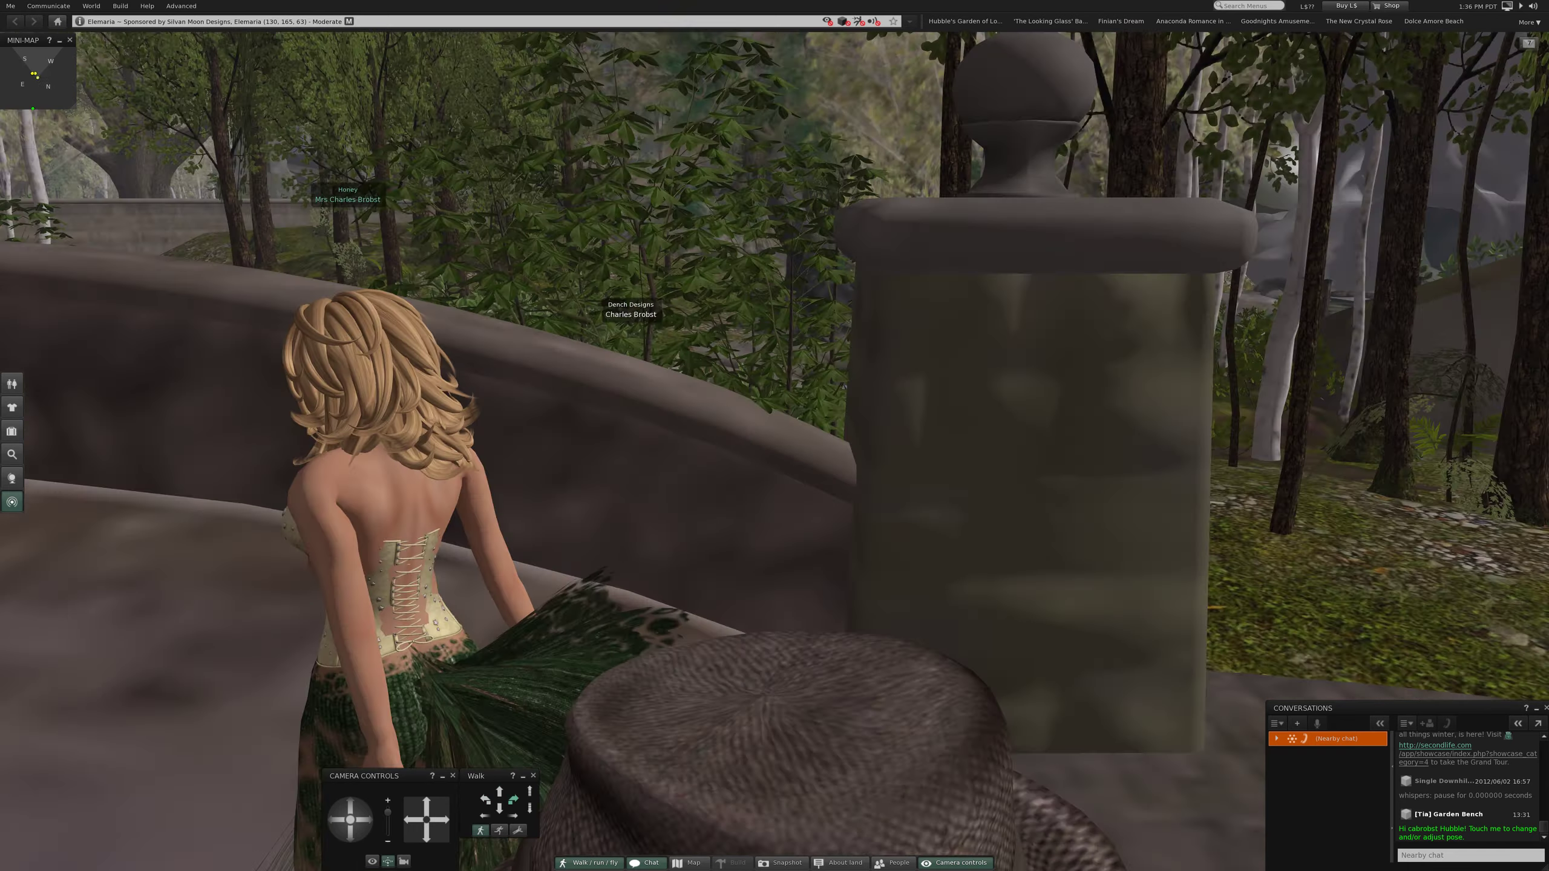
key(Left)
key(Left)
key(Left)
key(Left)
key(Left)
key(Left)
key(Left)
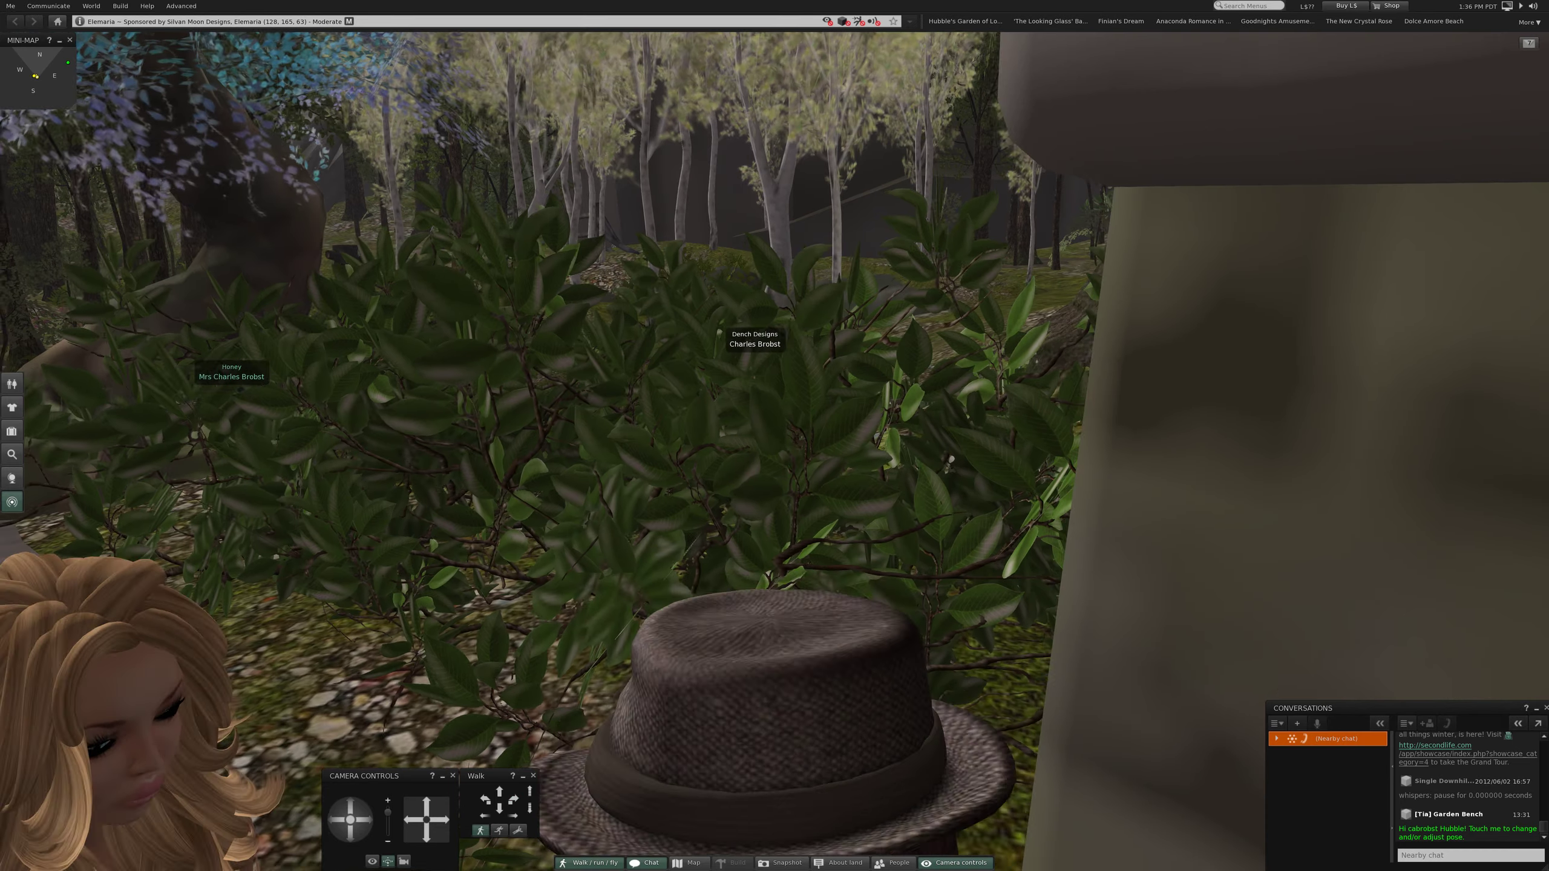
key(Left)
key(Left)
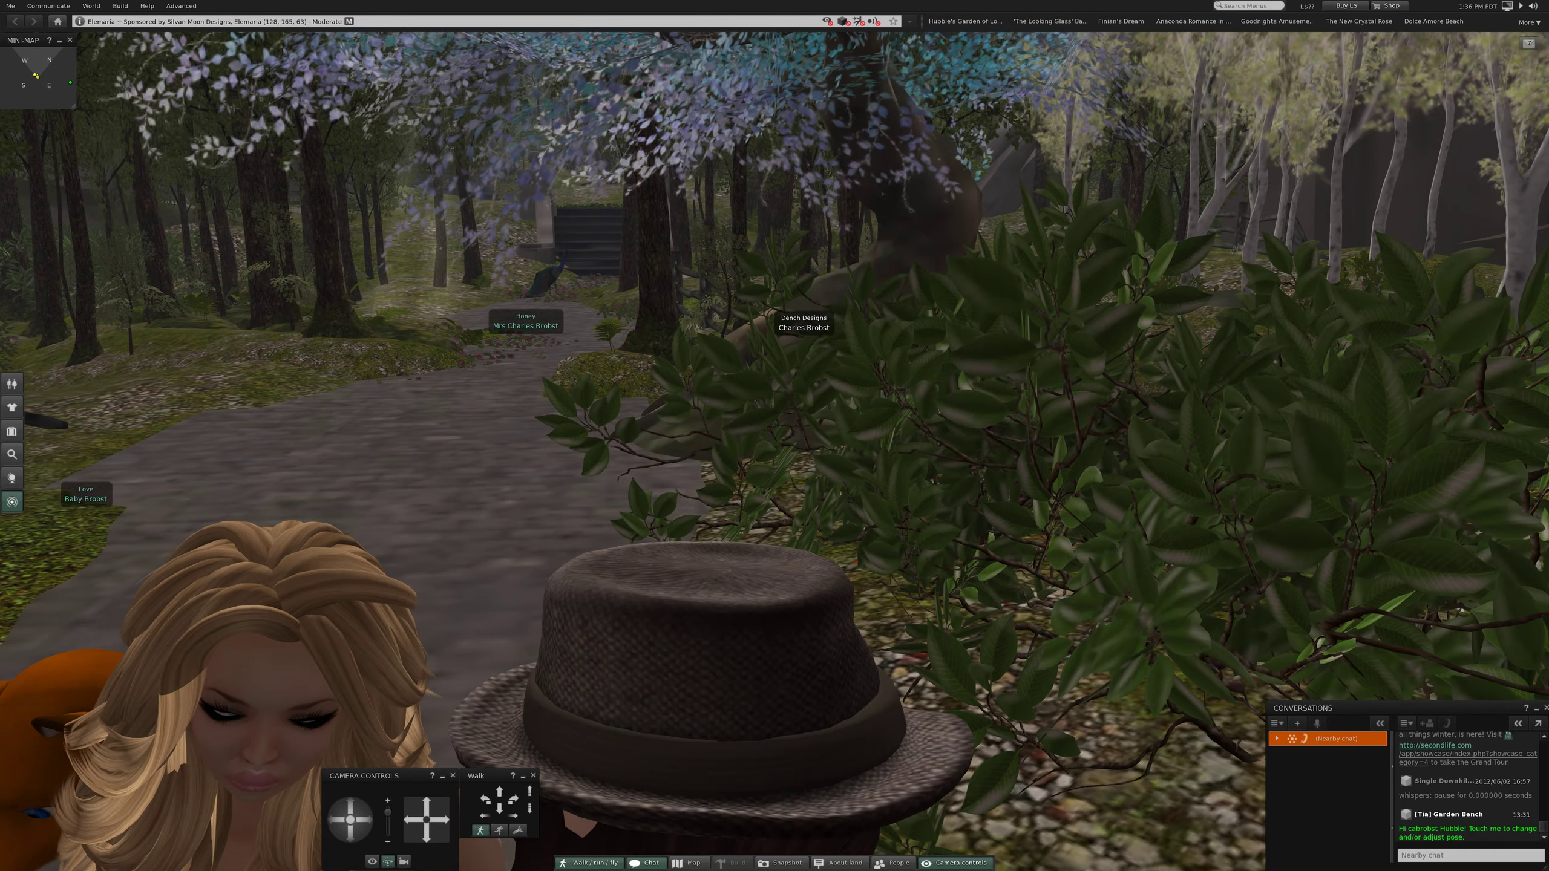
key(Left)
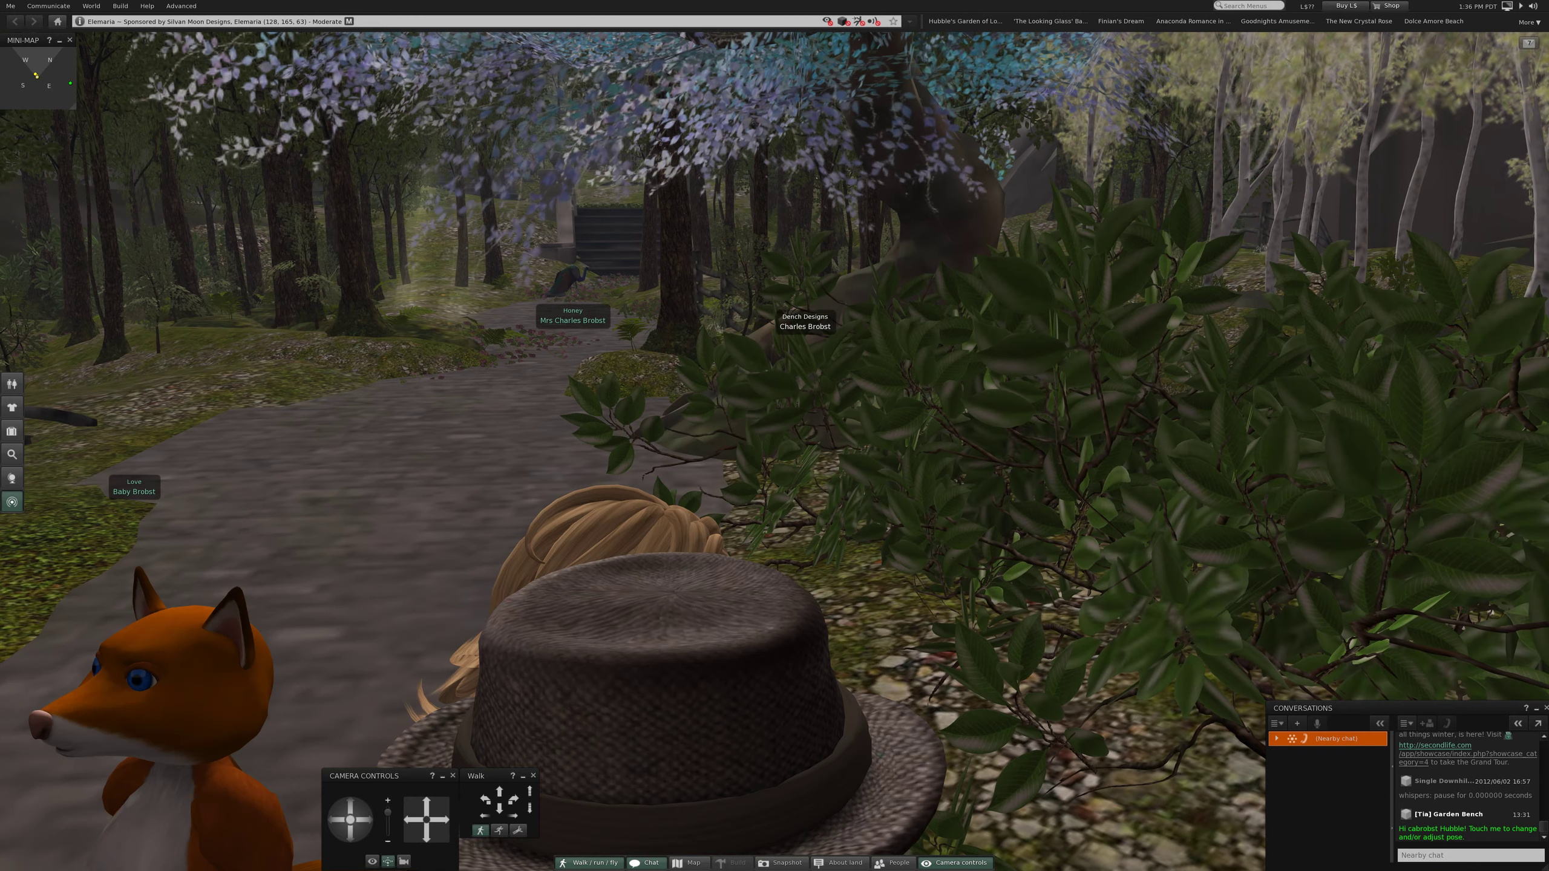
key(Left)
key(Left)
key(Left)
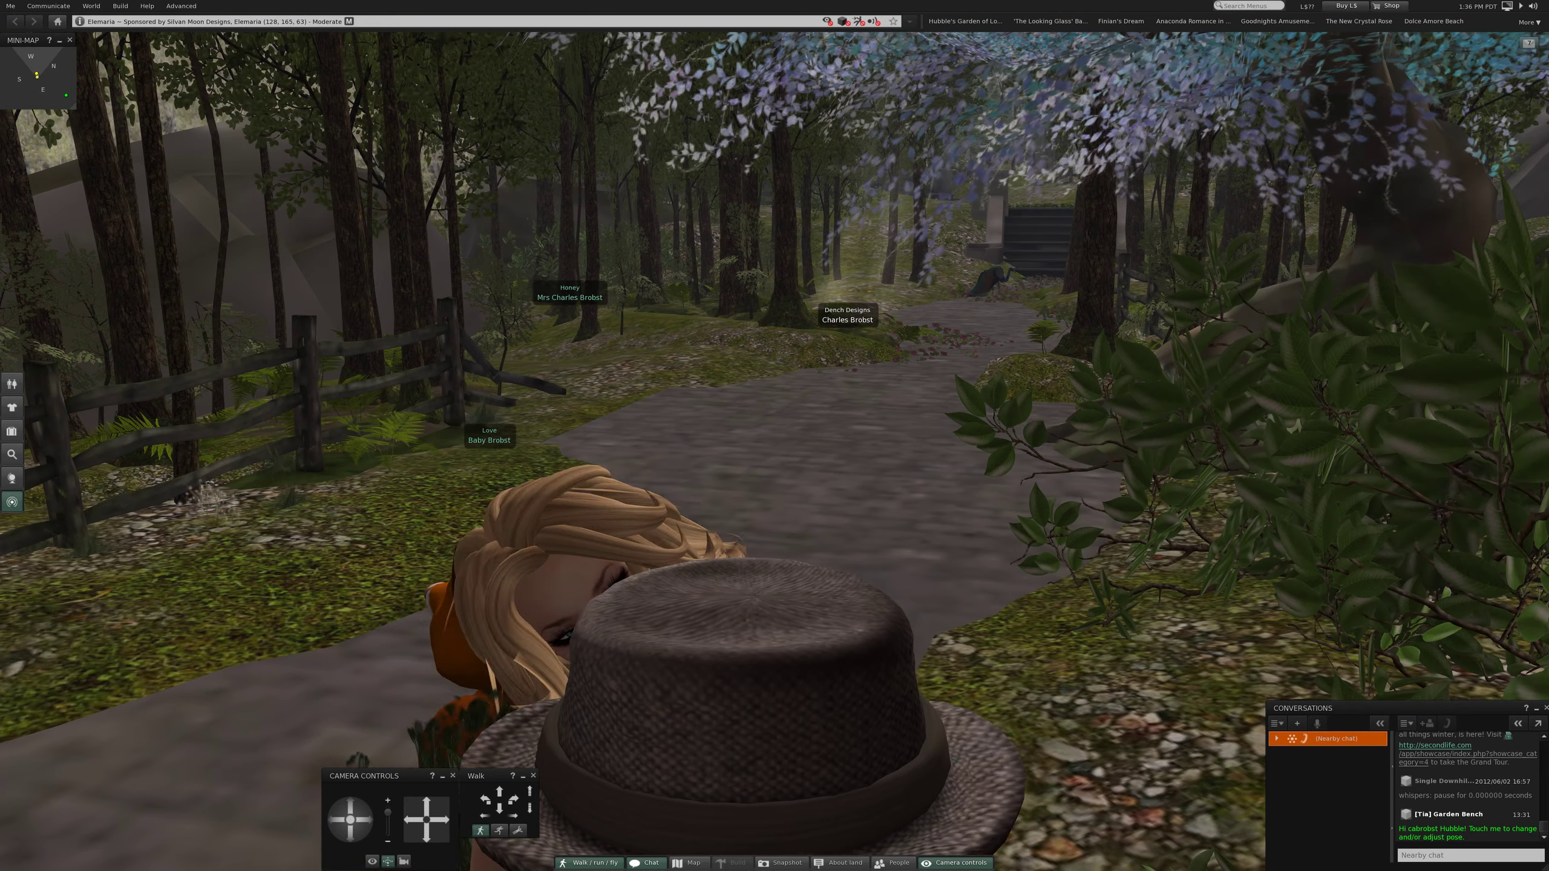
key(Escape)
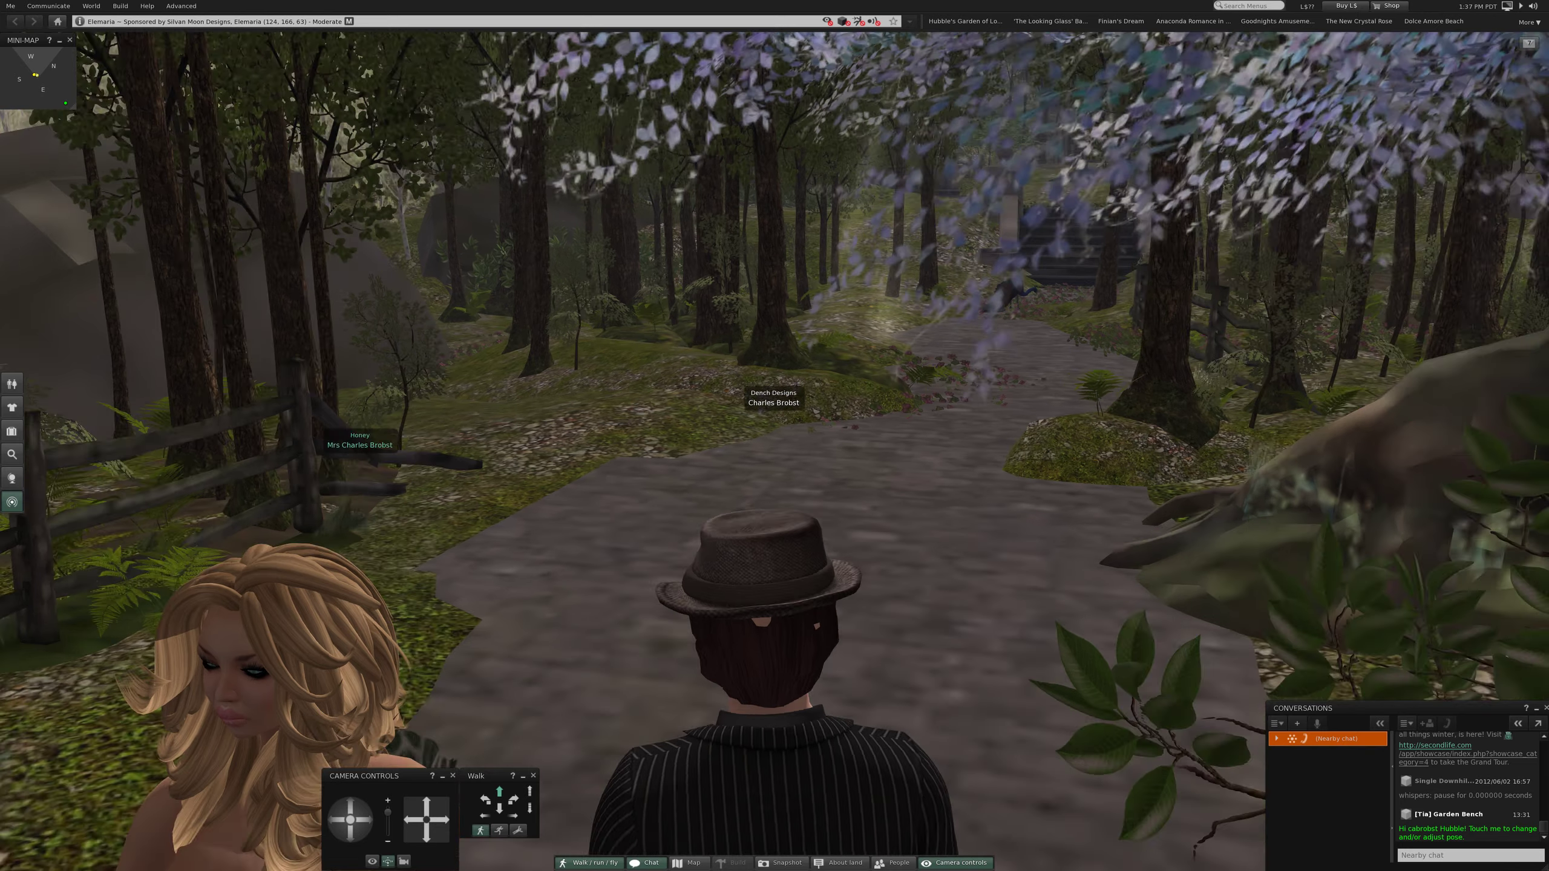
Turn toward the distant stairs and walk along the path toward them
key(Left)
key(Left)
key(Left)
key(Left)
key(Right)
key(Right)
key(Right)
key(Right)
key(Right)
key(Right)
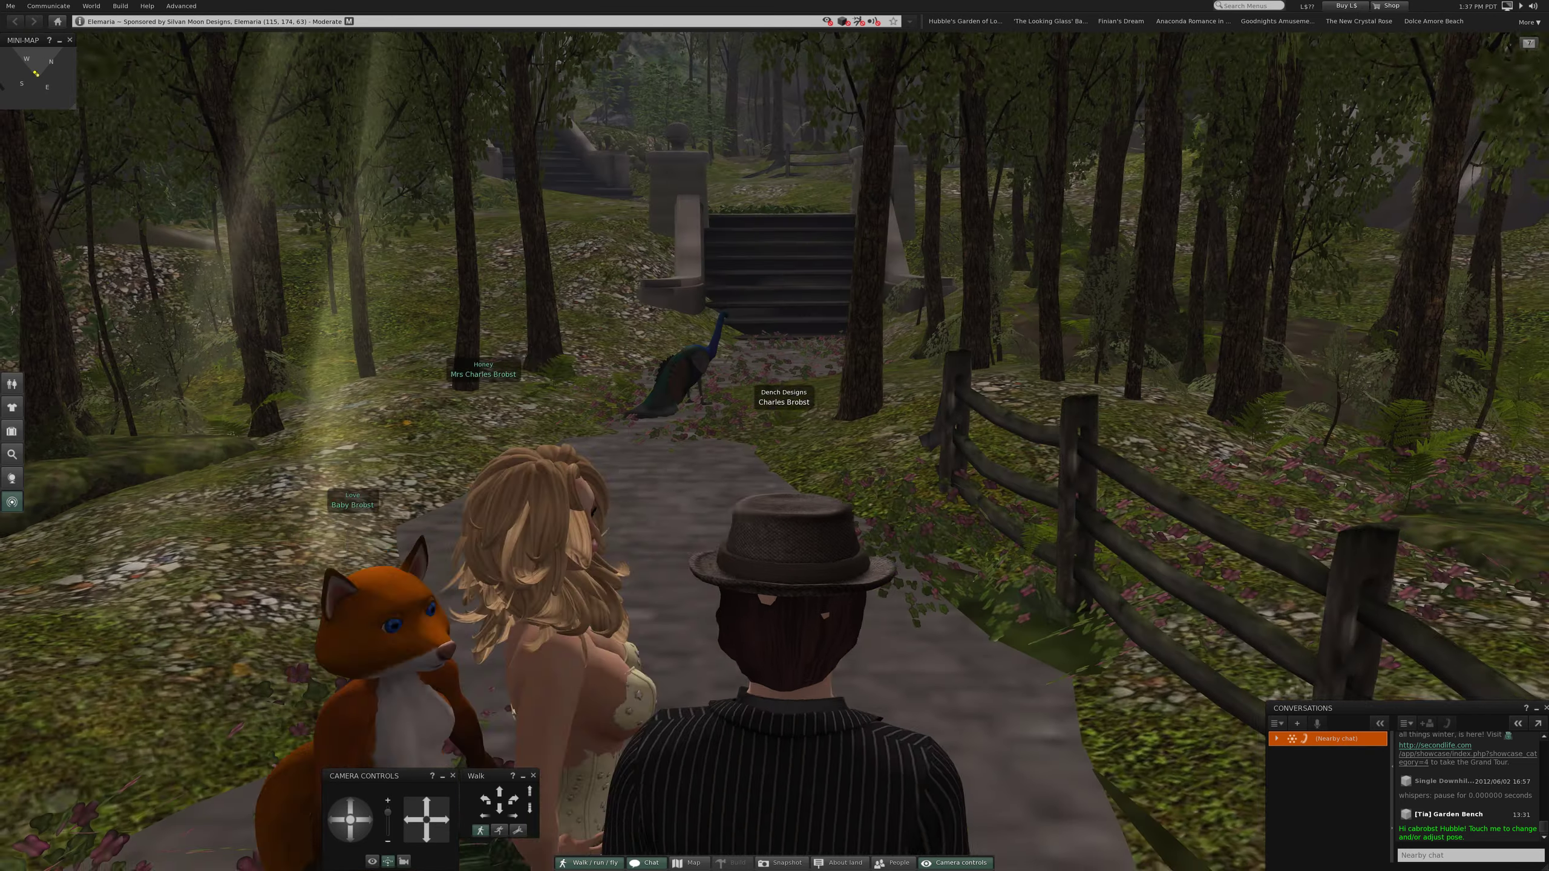
key(Up)
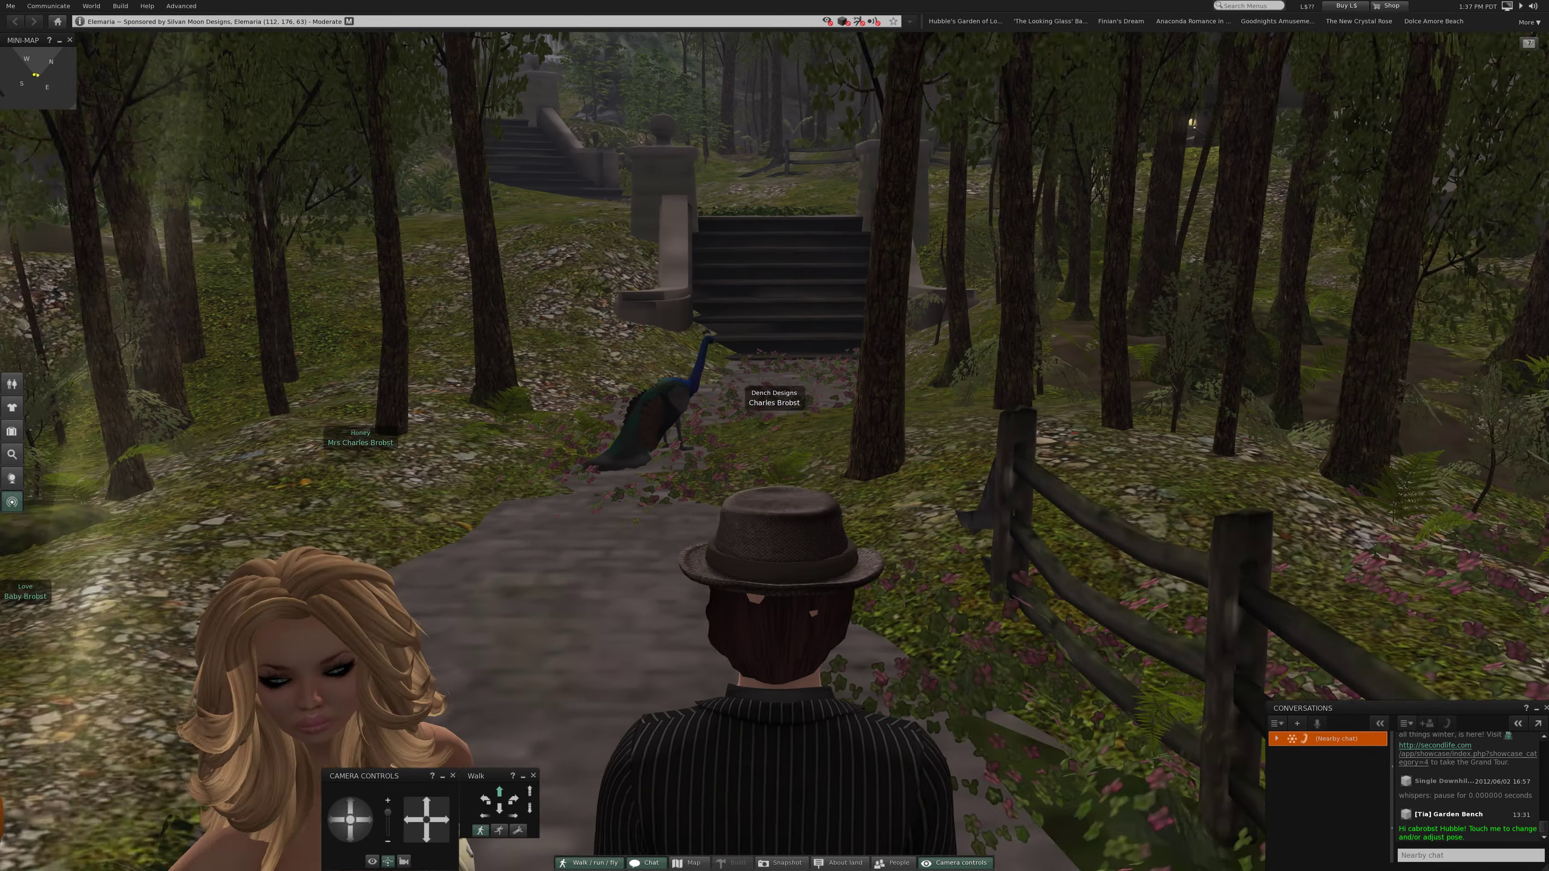
key(Up)
key(Up)
key(Up)
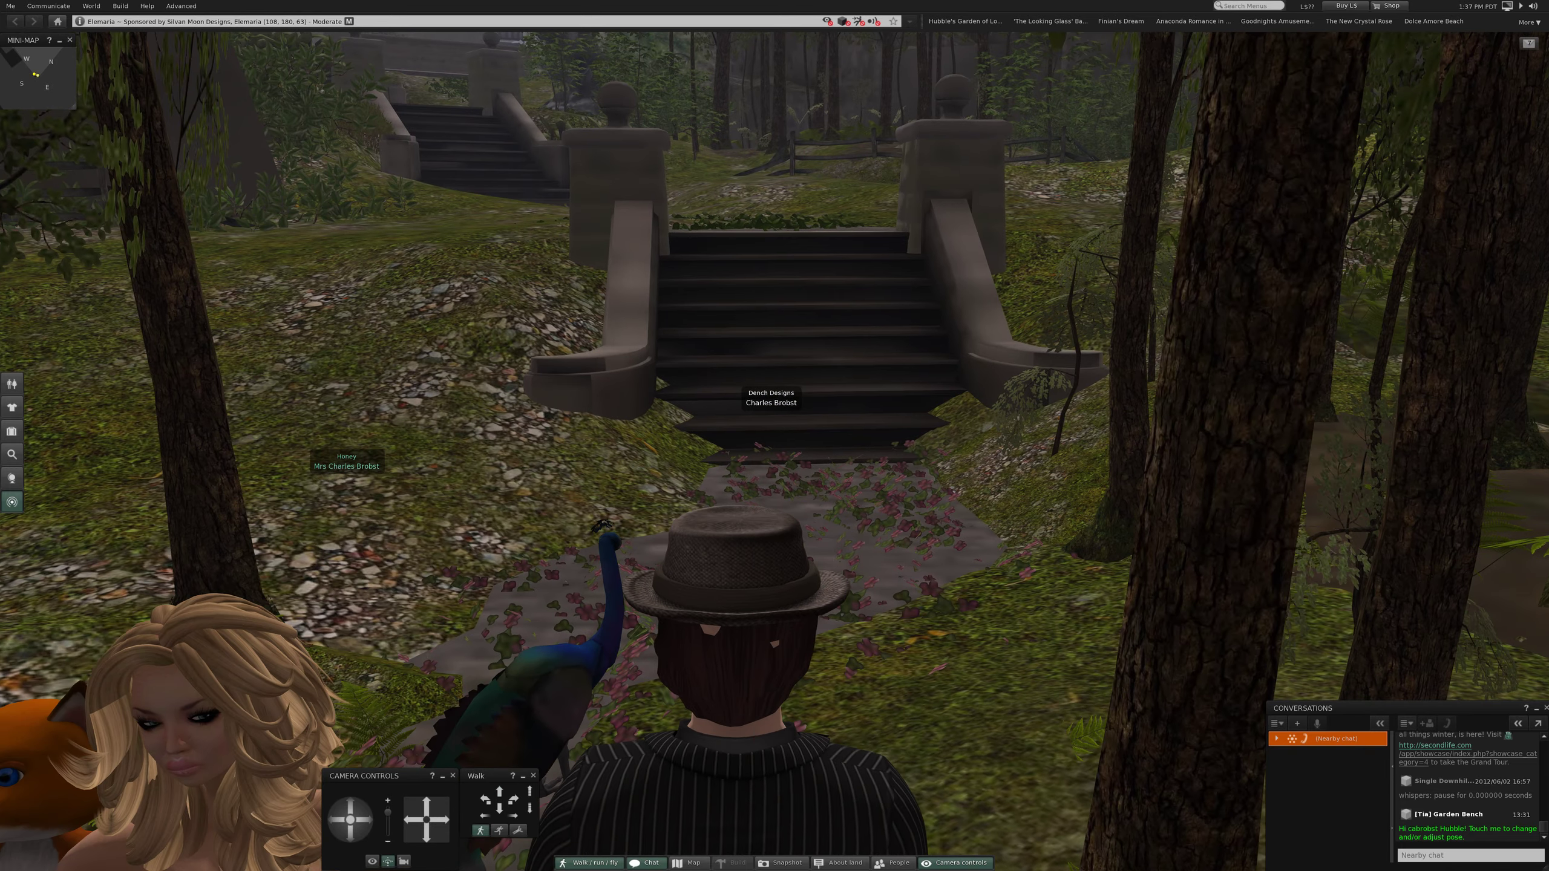
key(Up)
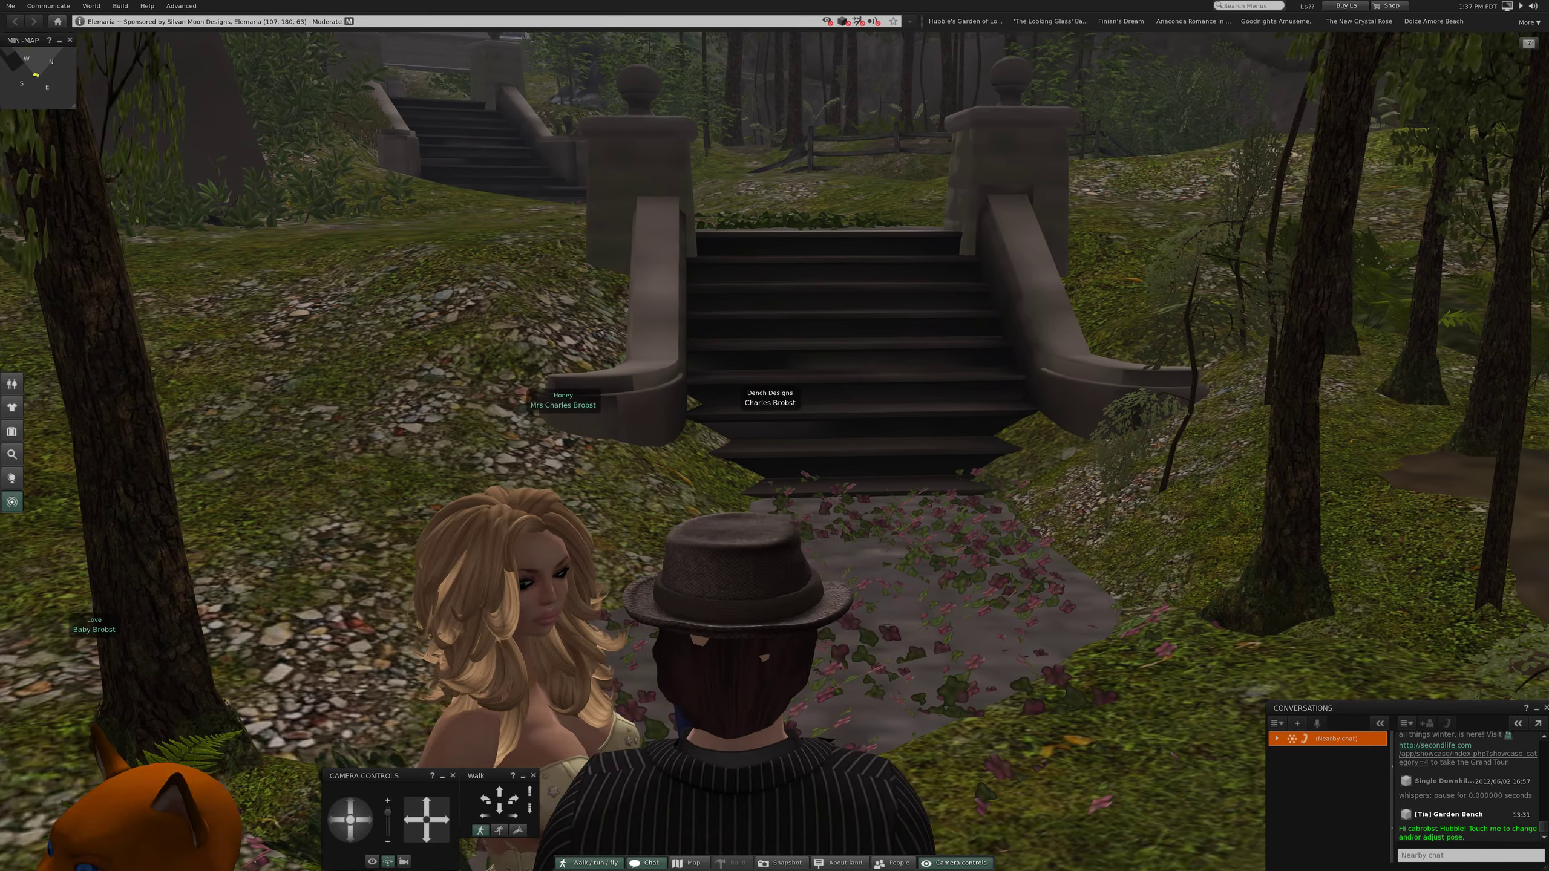
Detour toward a large forest tree, then return to the base of the stairs
key(Right)
key(Right)
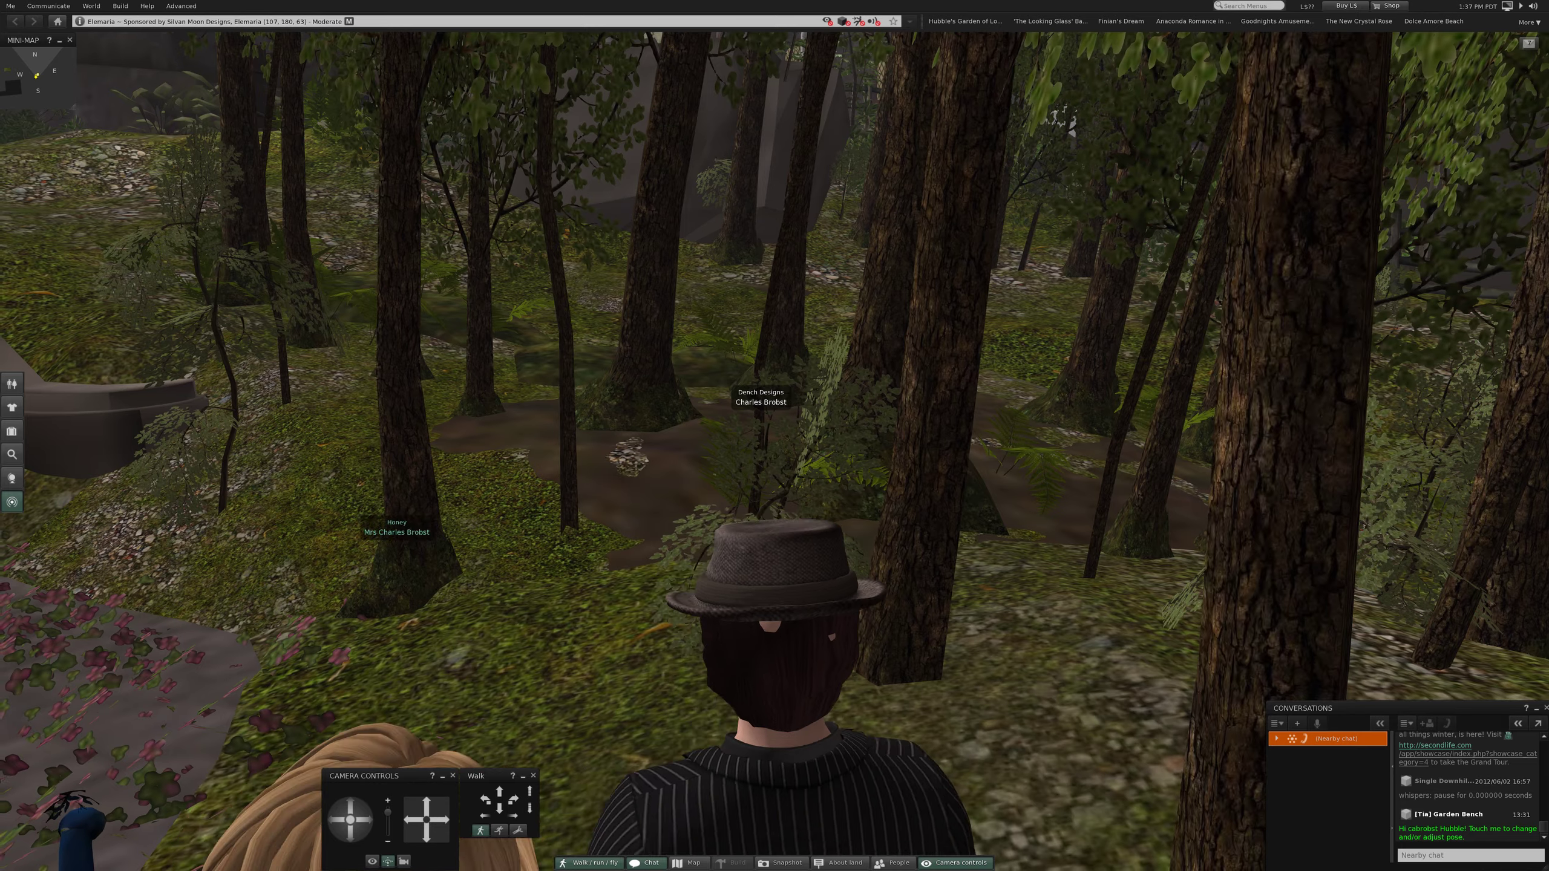
key(Up)
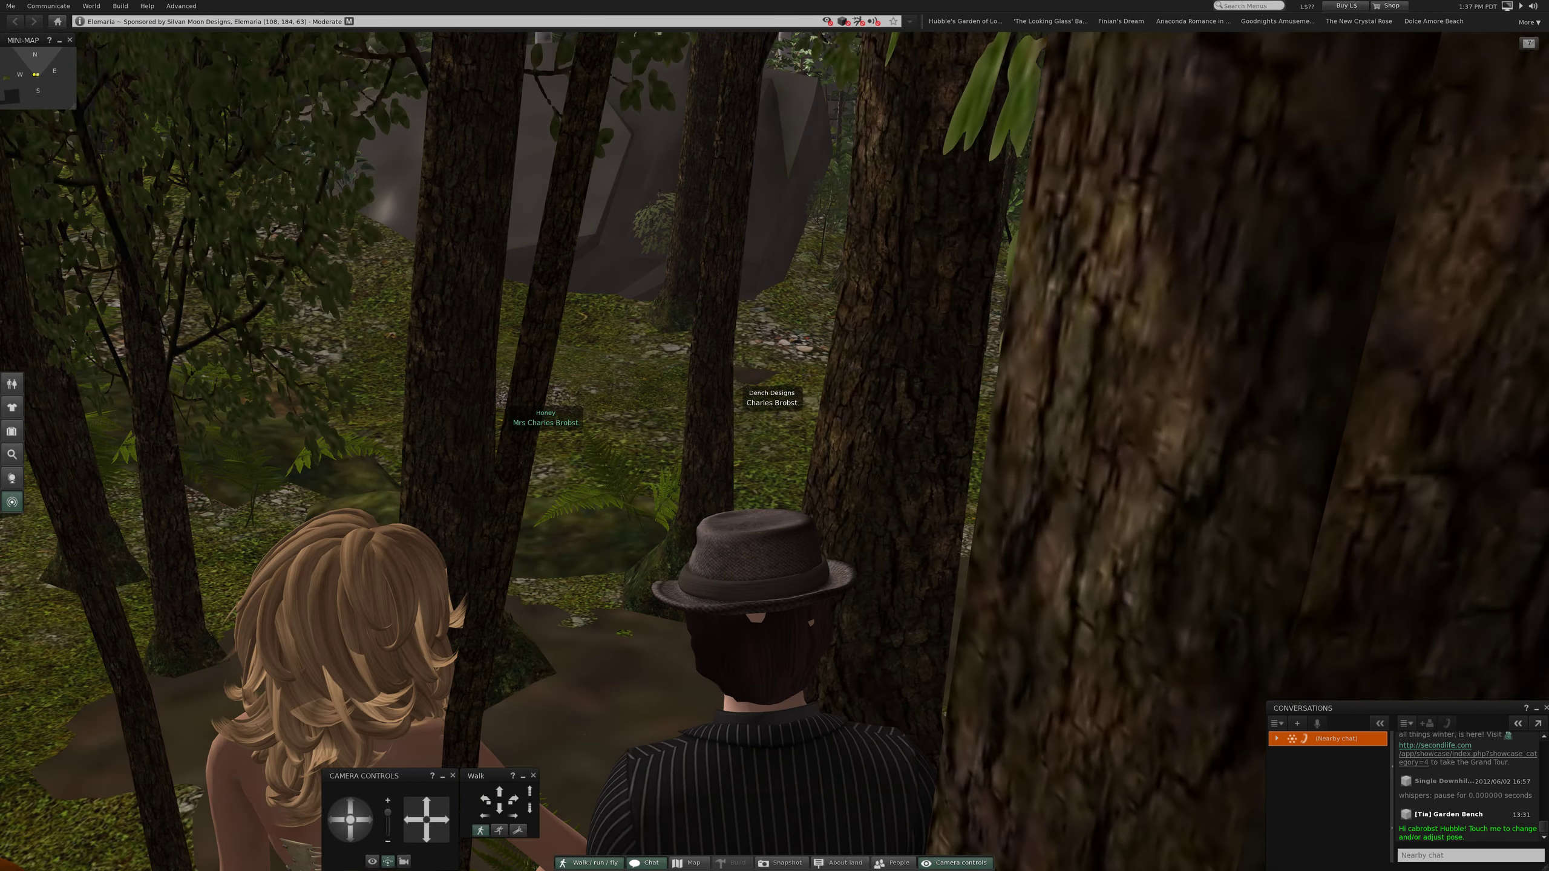
key(Left)
key(Left)
key(Up)
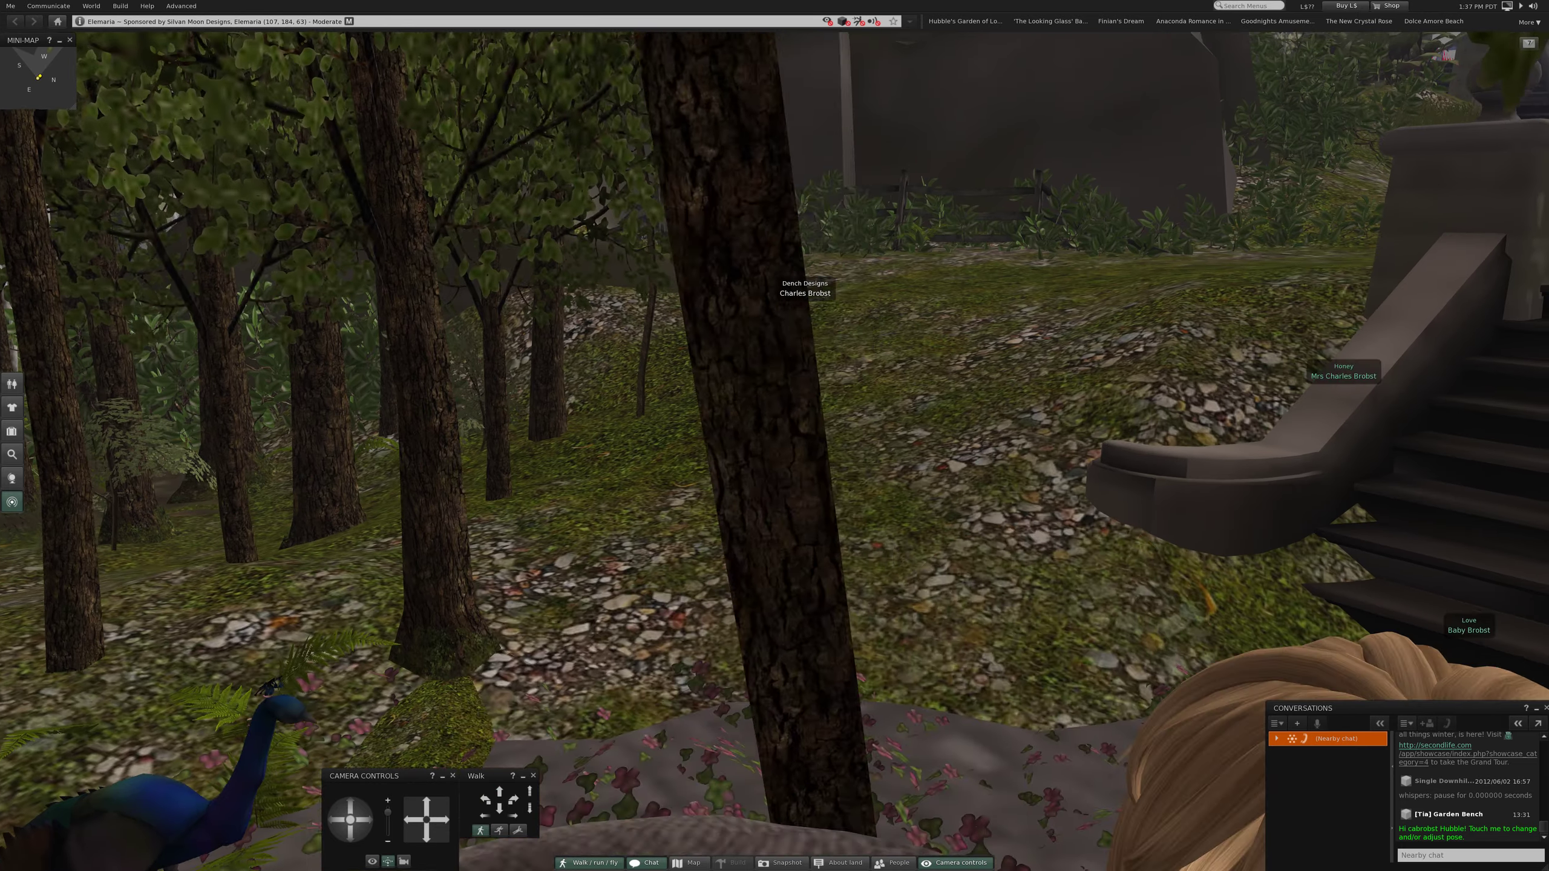
key(Left)
key(Up)
key(Up)
key(Up)
key(Up)
key(Up)
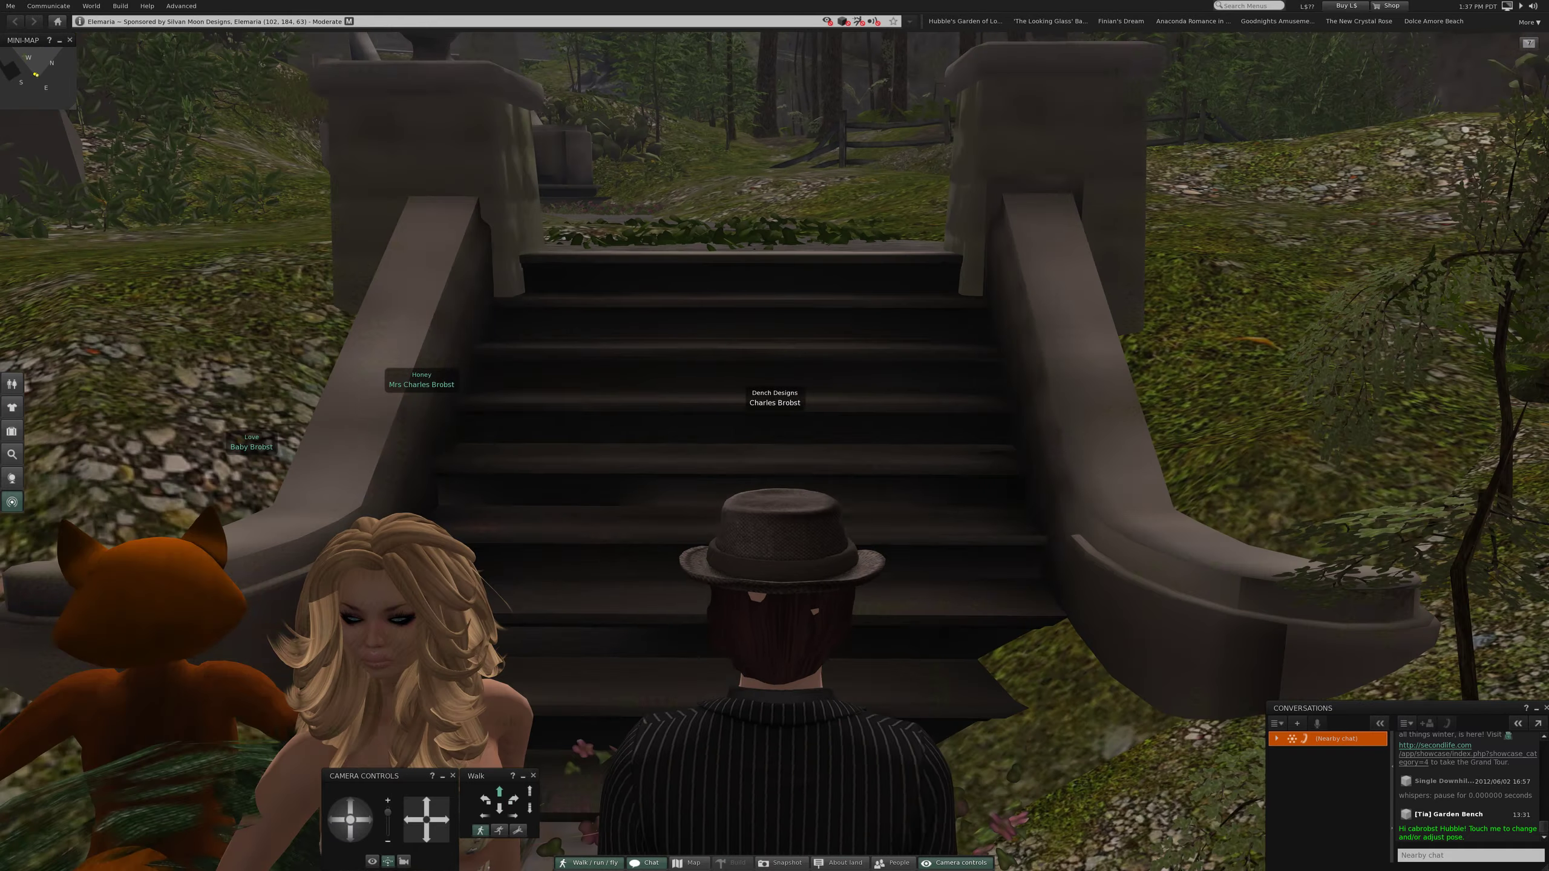
key(Left)
key(Up)
key(Up)
key(Up)
key(Up)
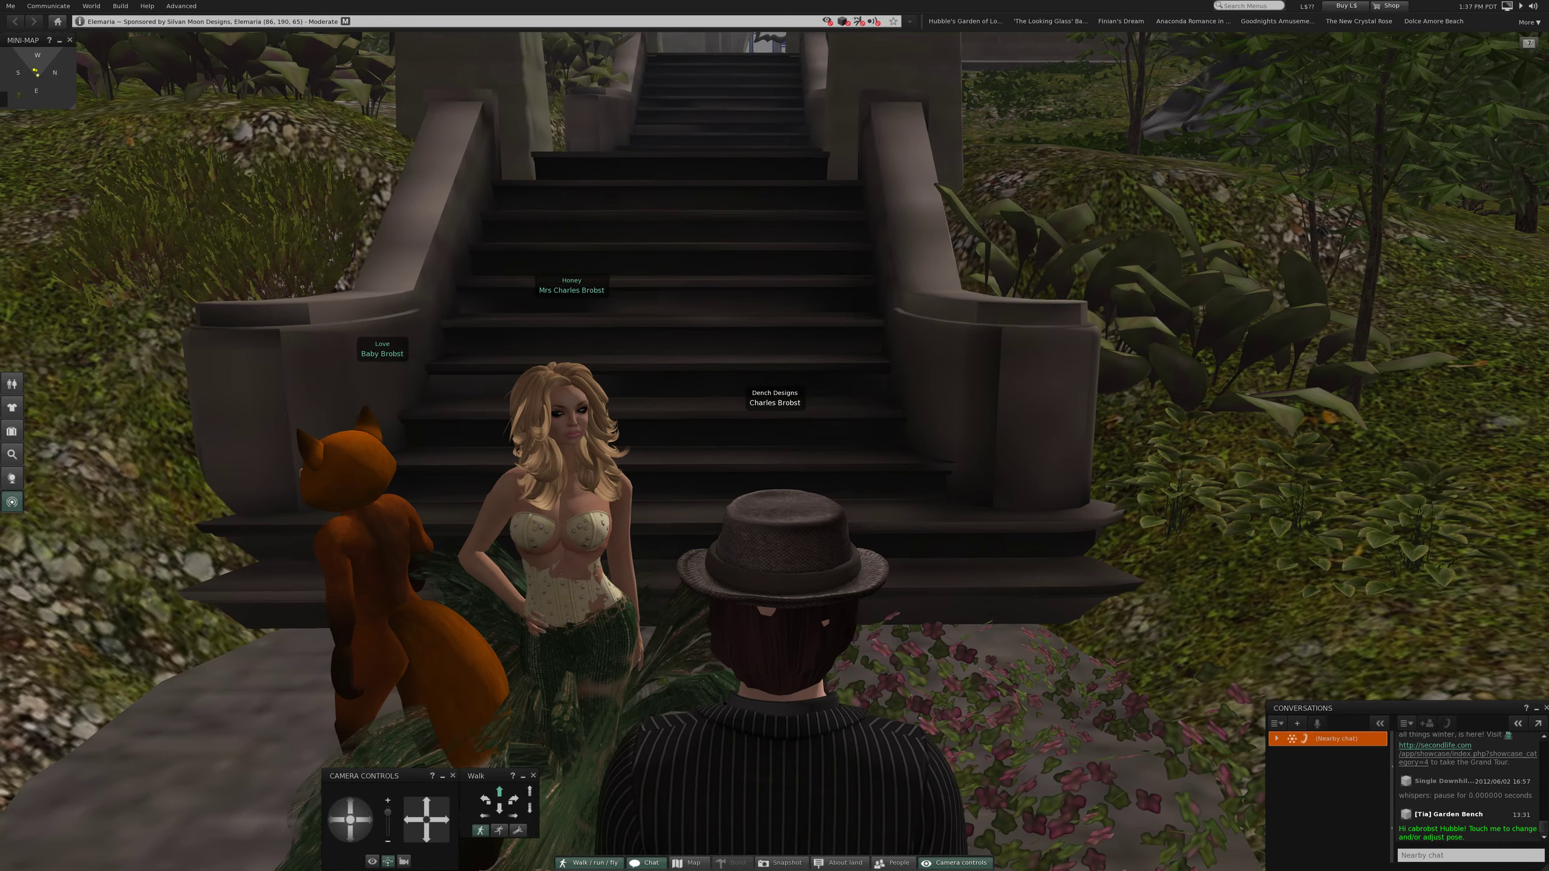
key(Up)
key(Up)
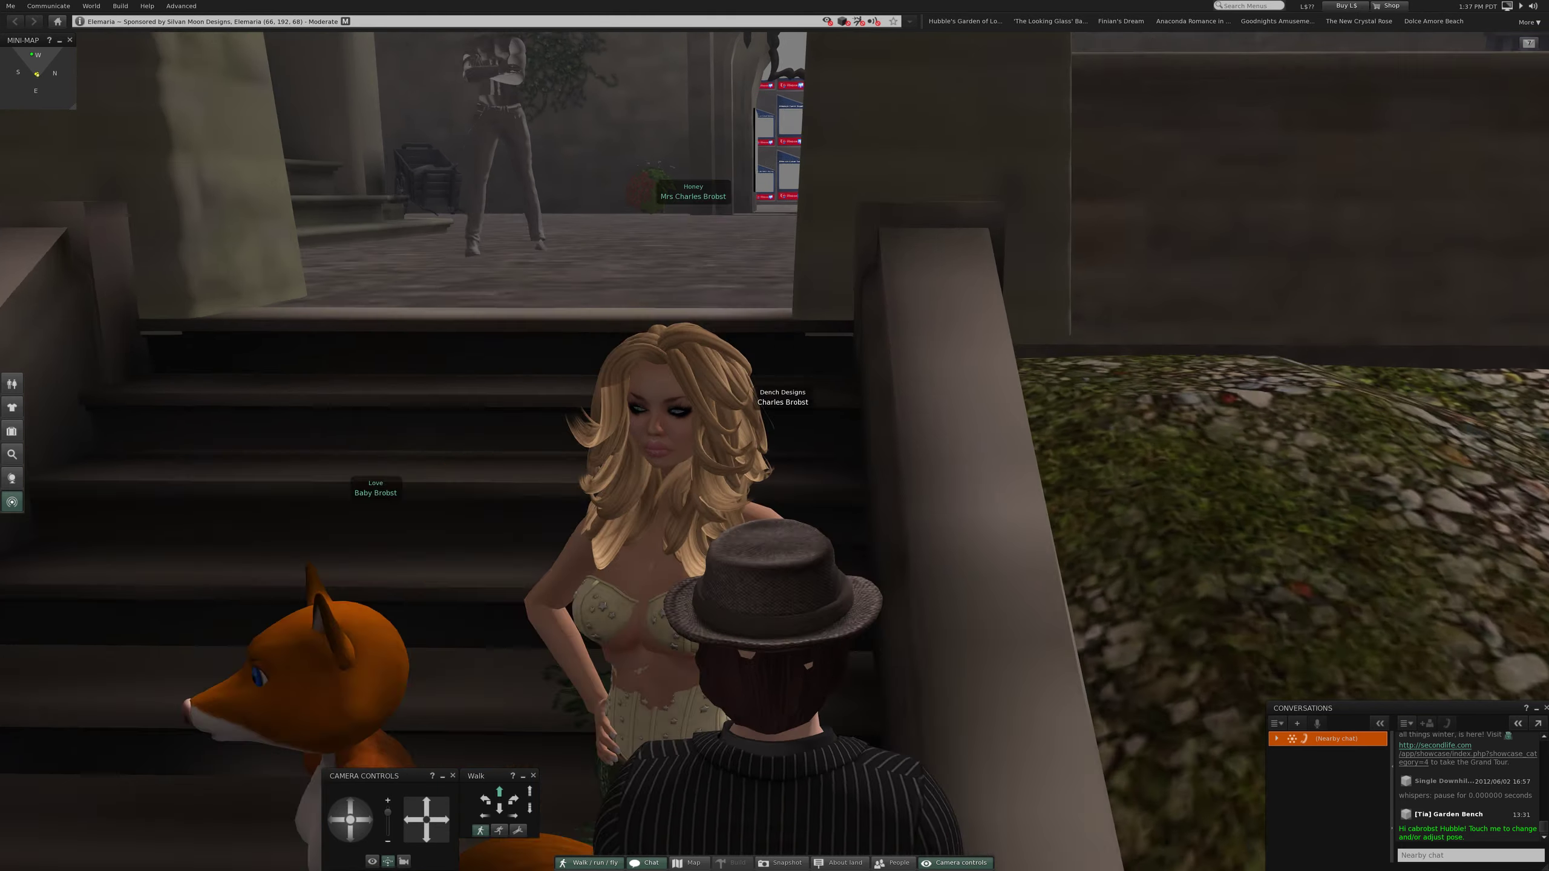
Turn toward the archway and masked avatar, then walk across the plaza
key(Left)
key(Right)
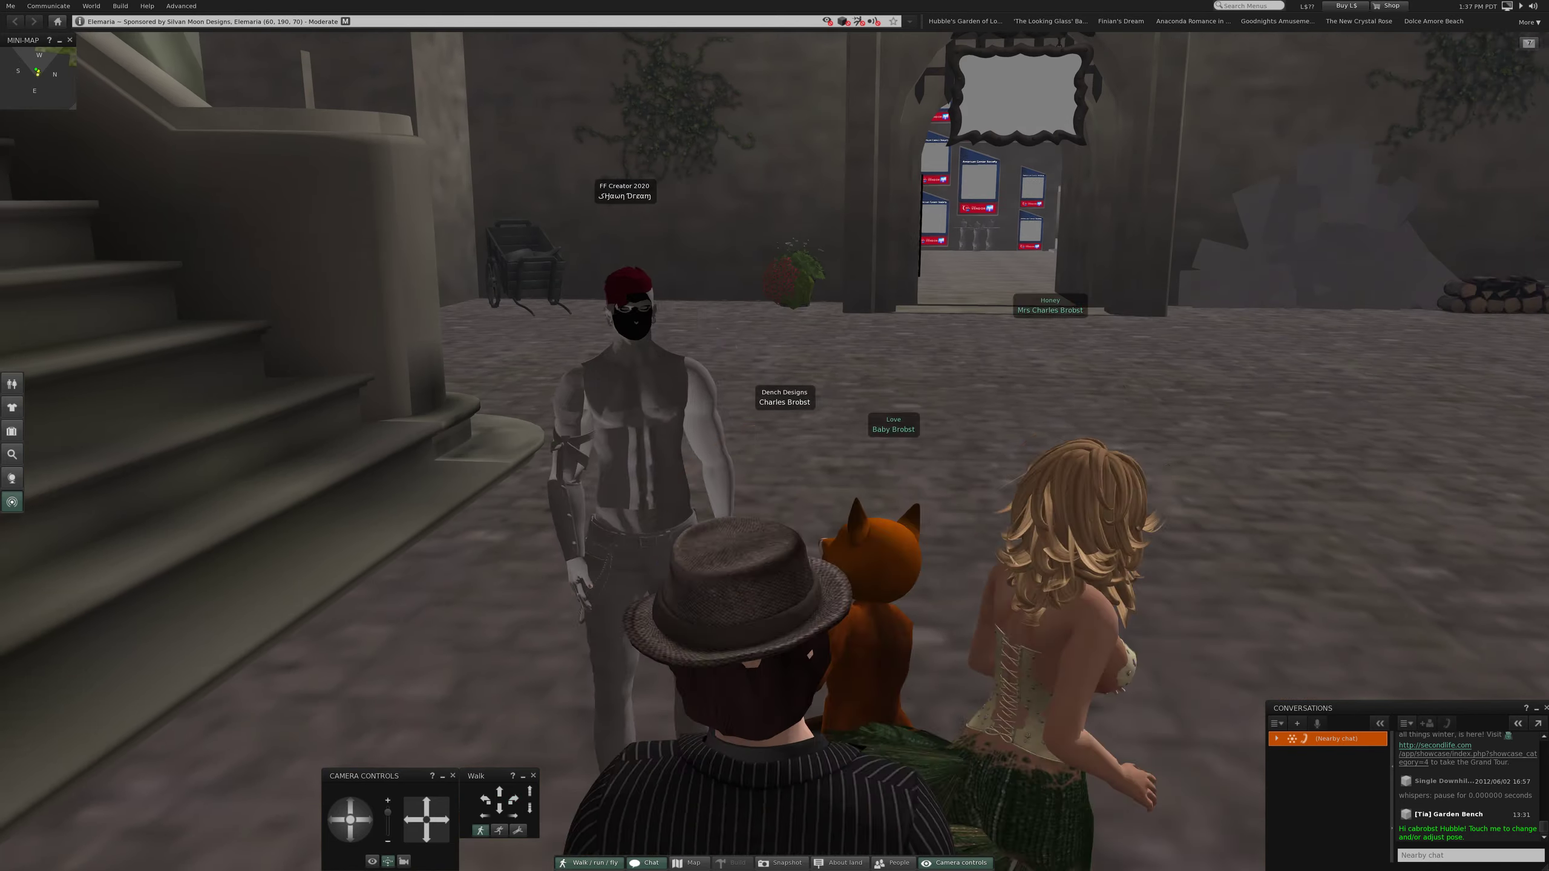
key(Right)
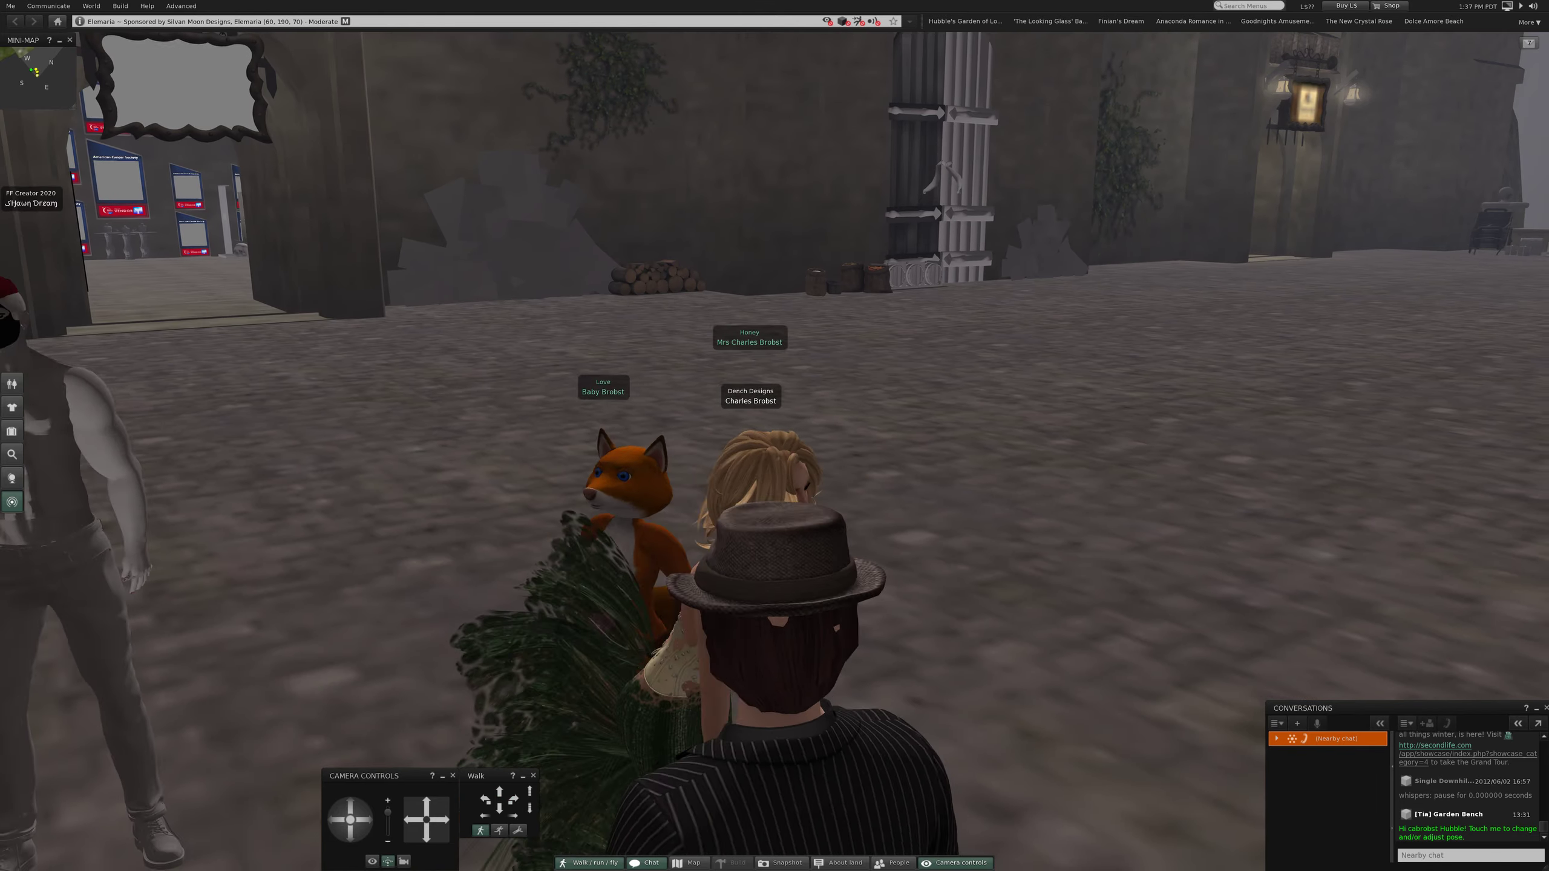
key(Up)
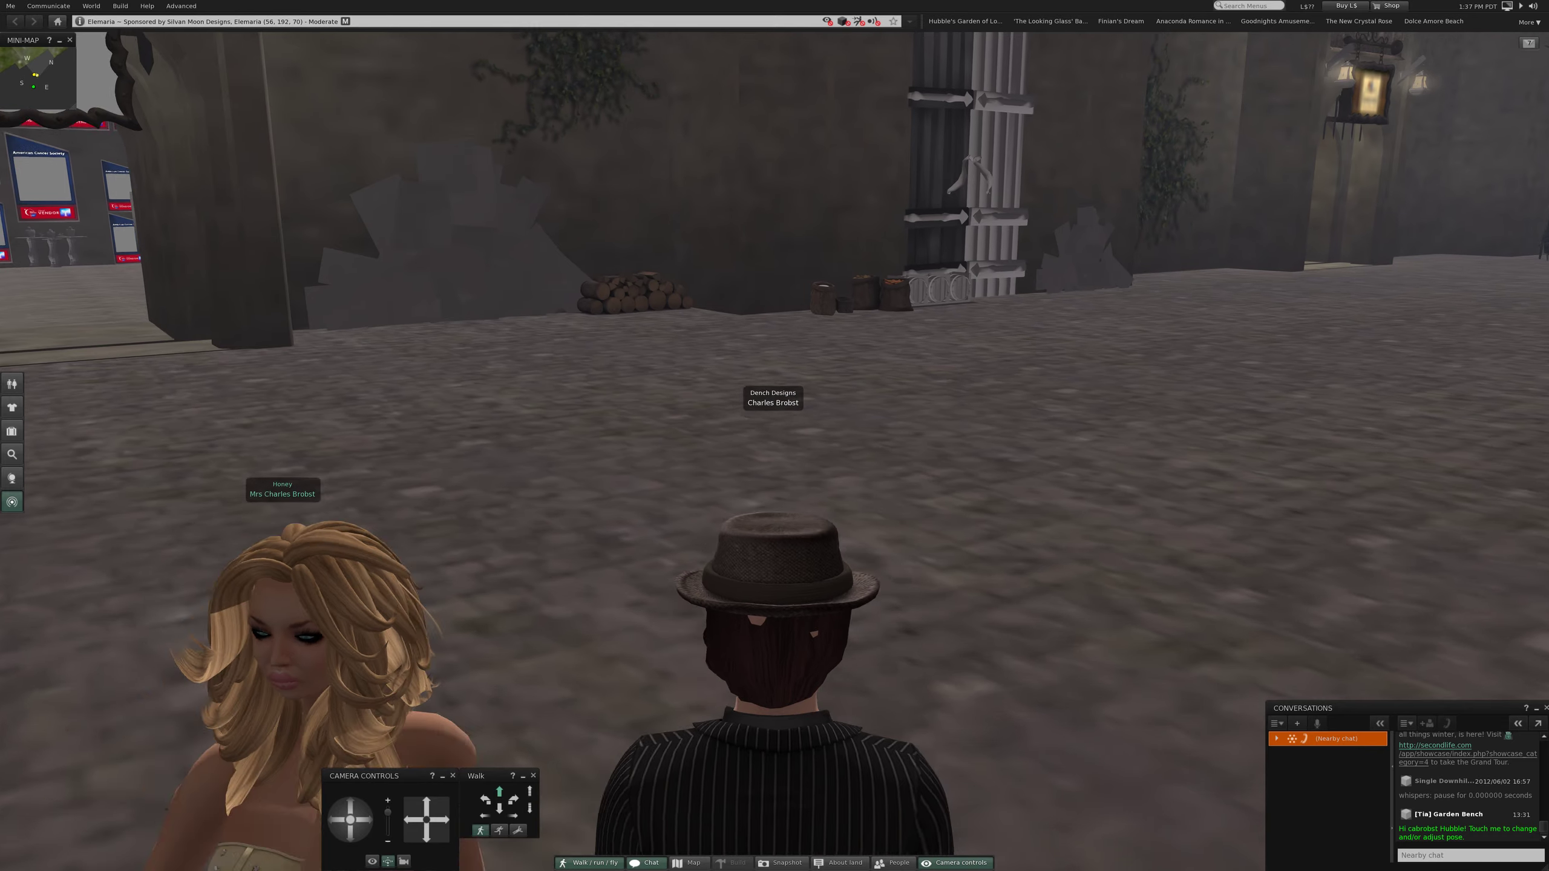
key(Right)
key(Up)
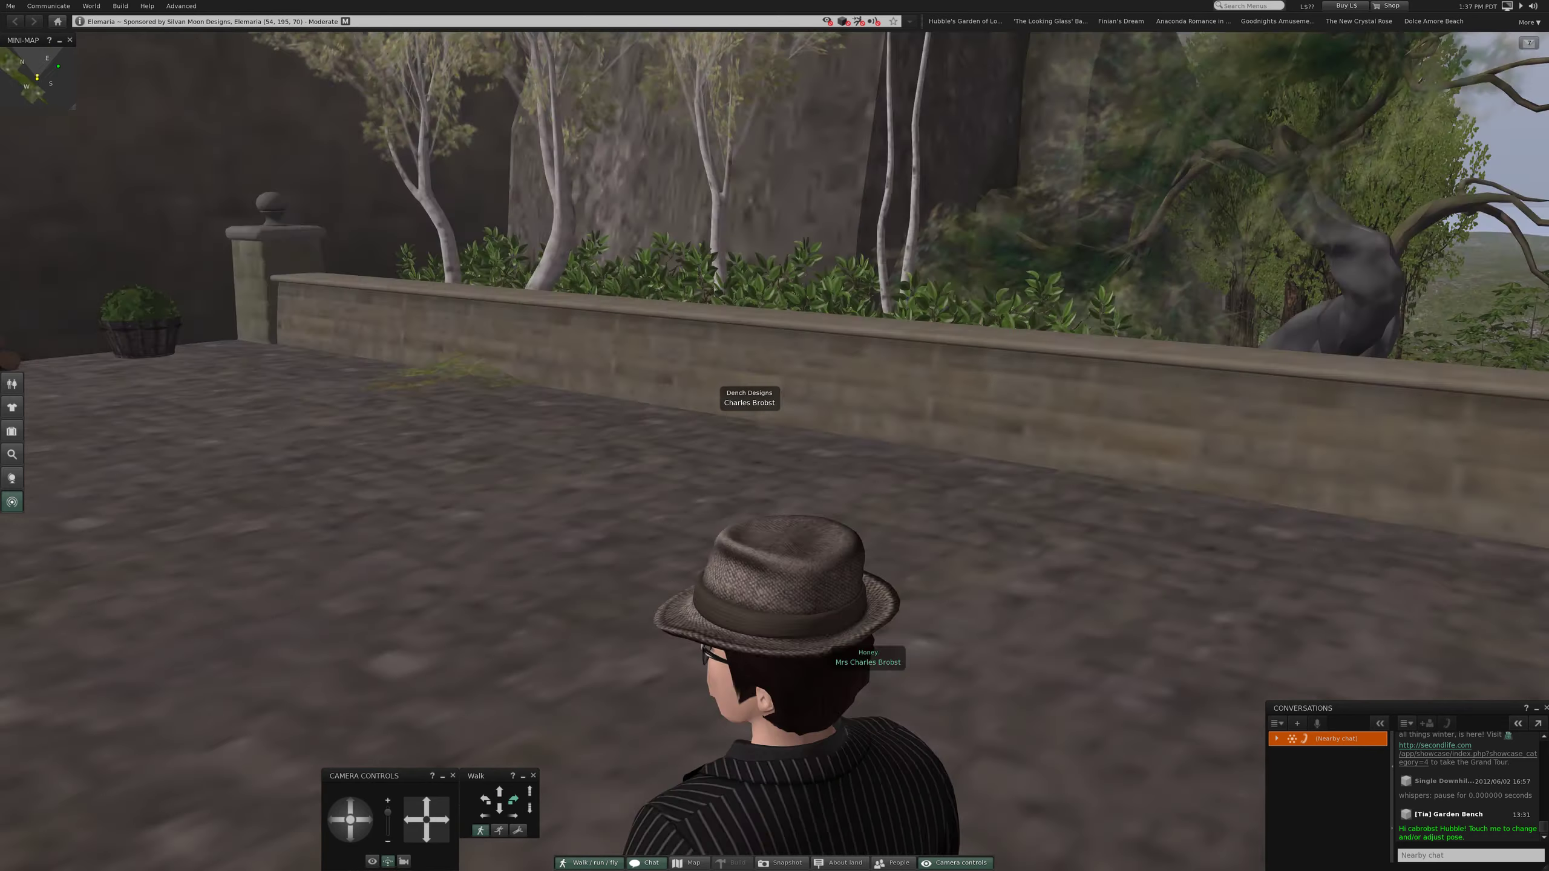
Turn past the vendor-board archway to the fountain statue and walk toward it
key(Left)
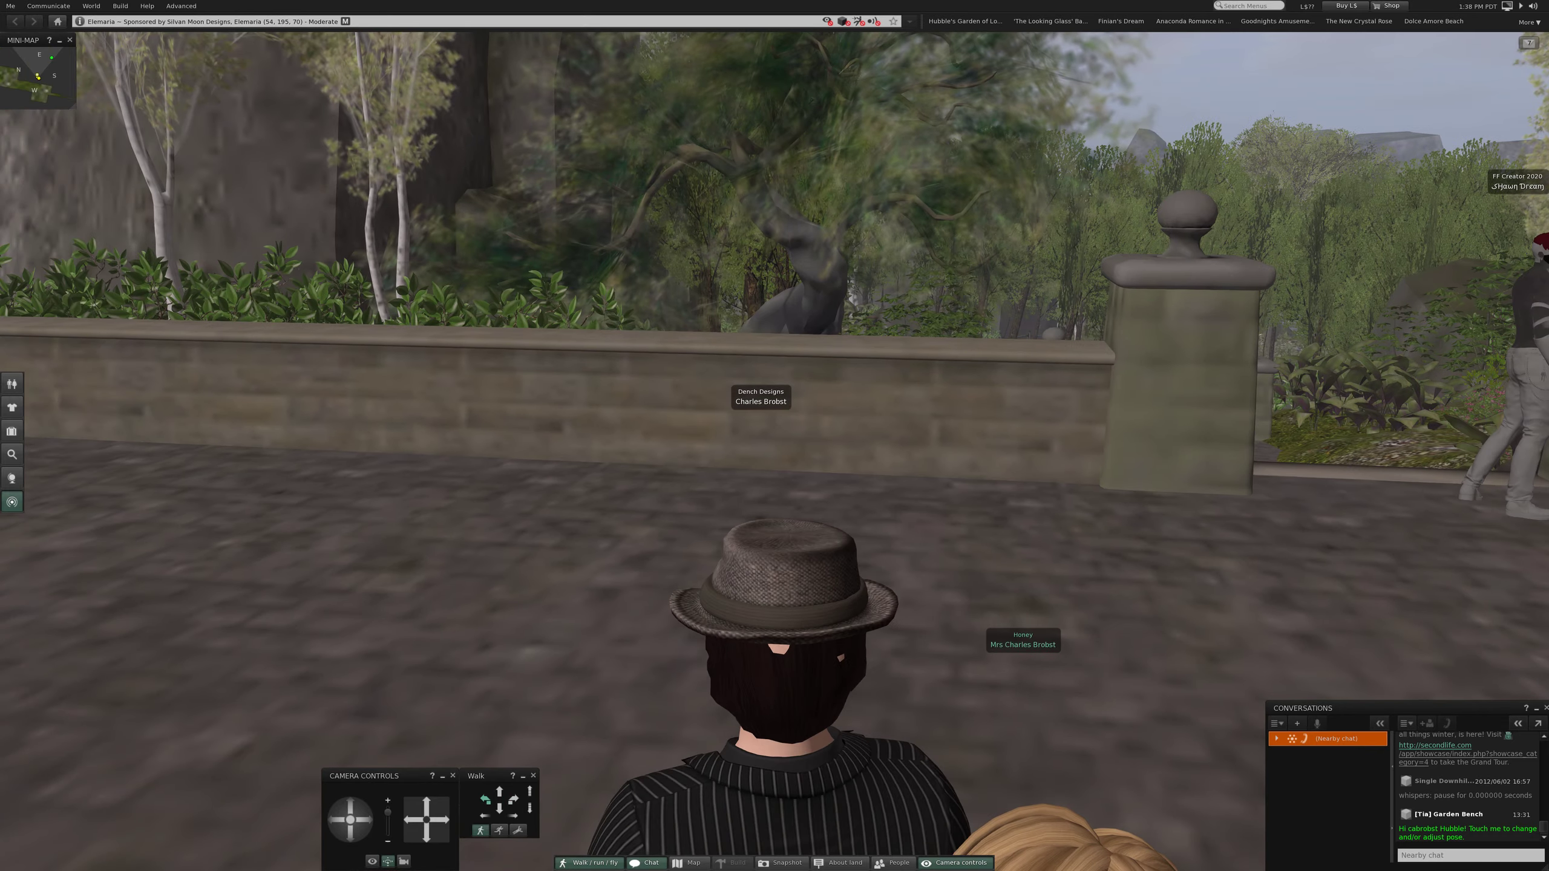
key(Left)
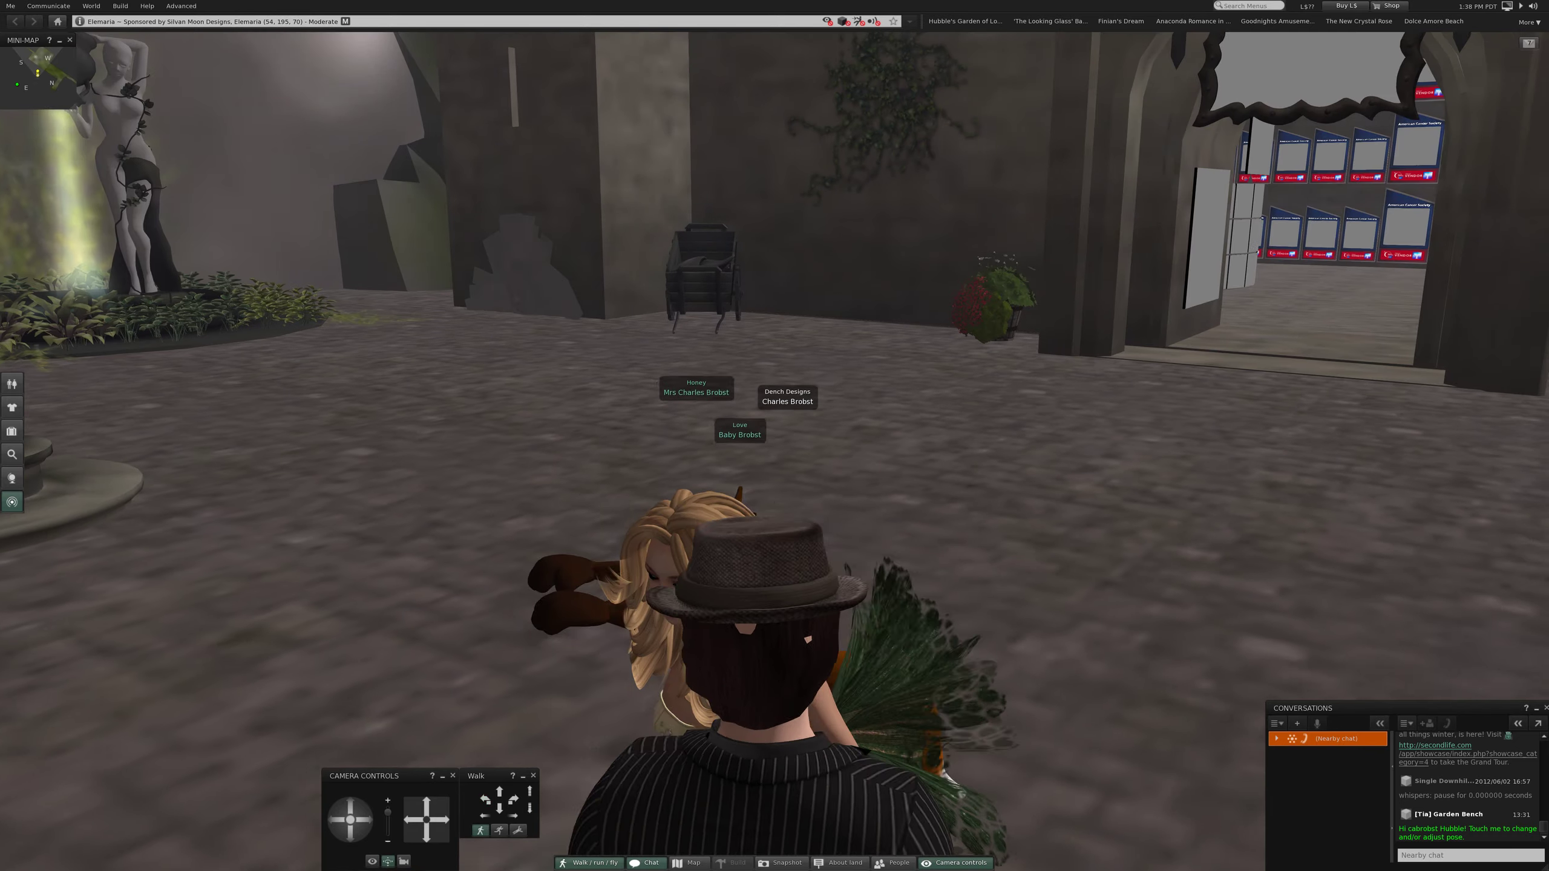
key(Left)
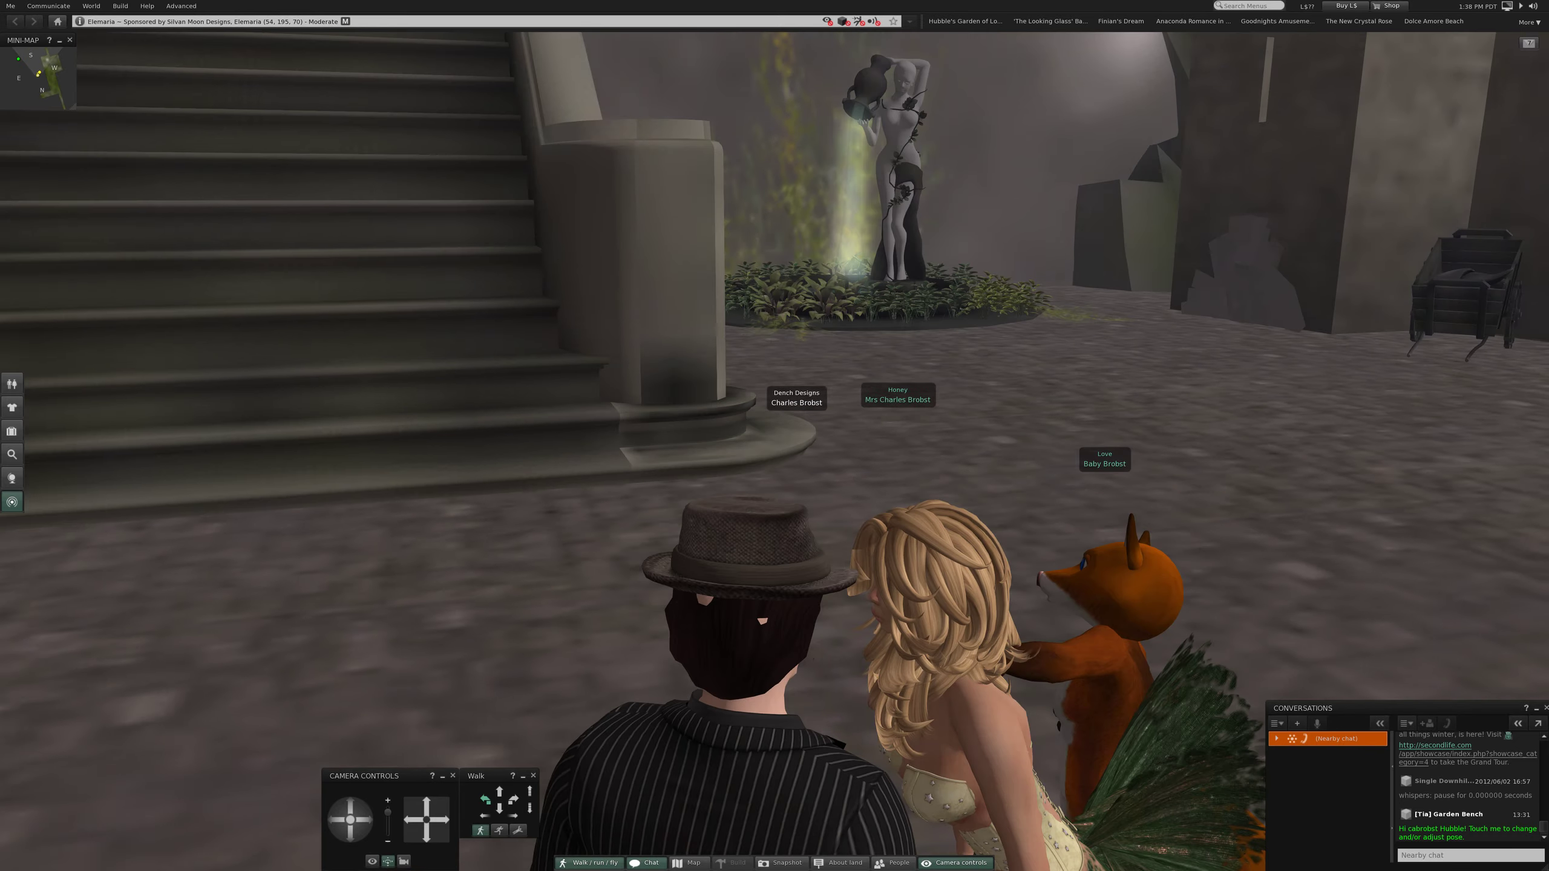
key(Left)
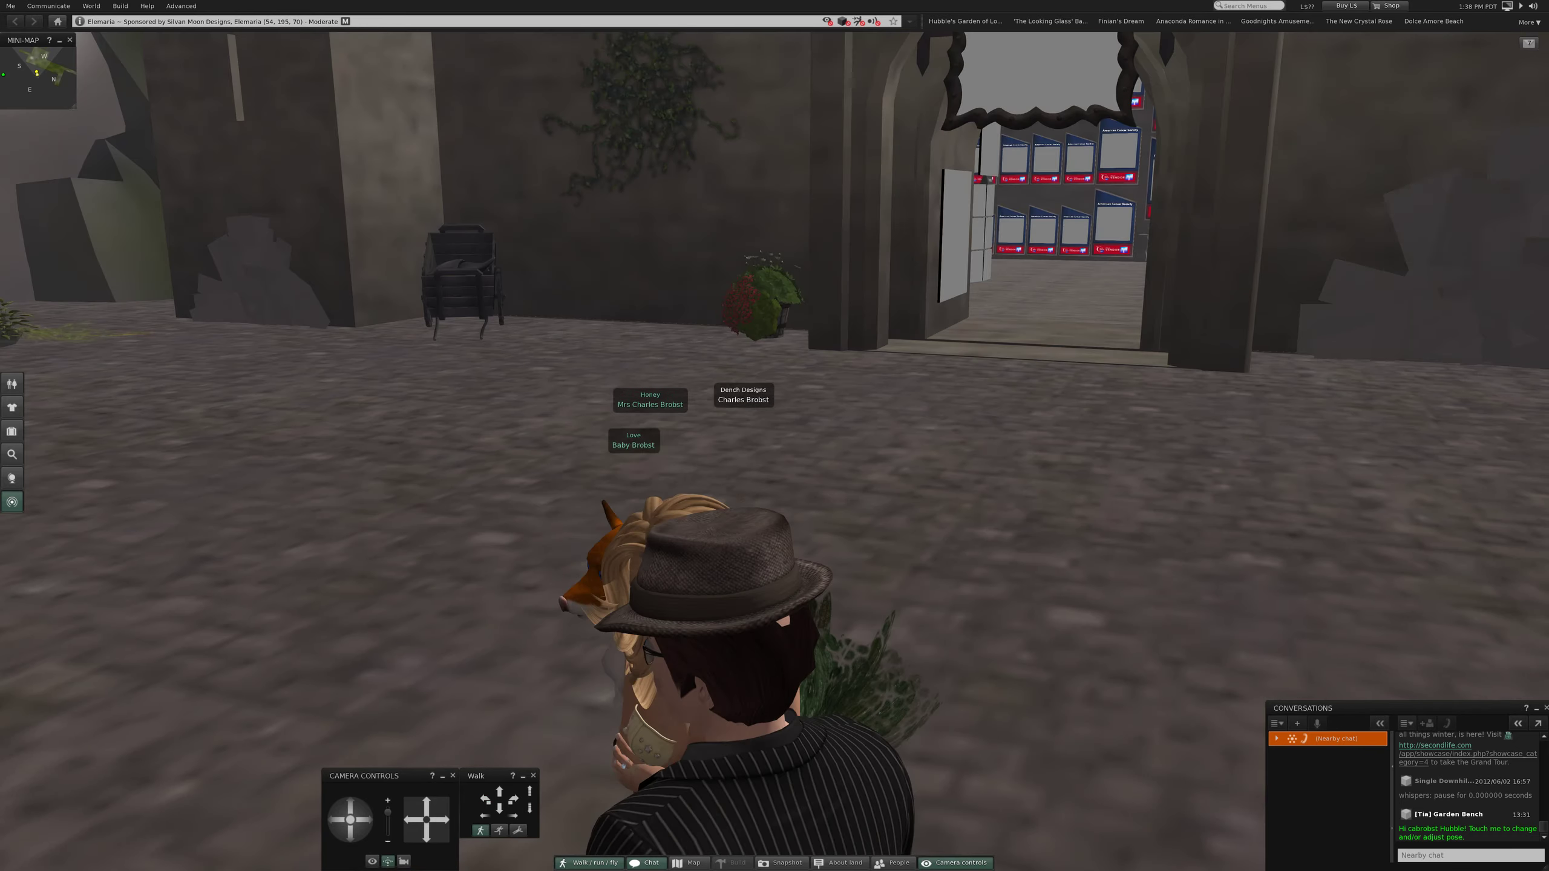
key(Left)
key(Up)
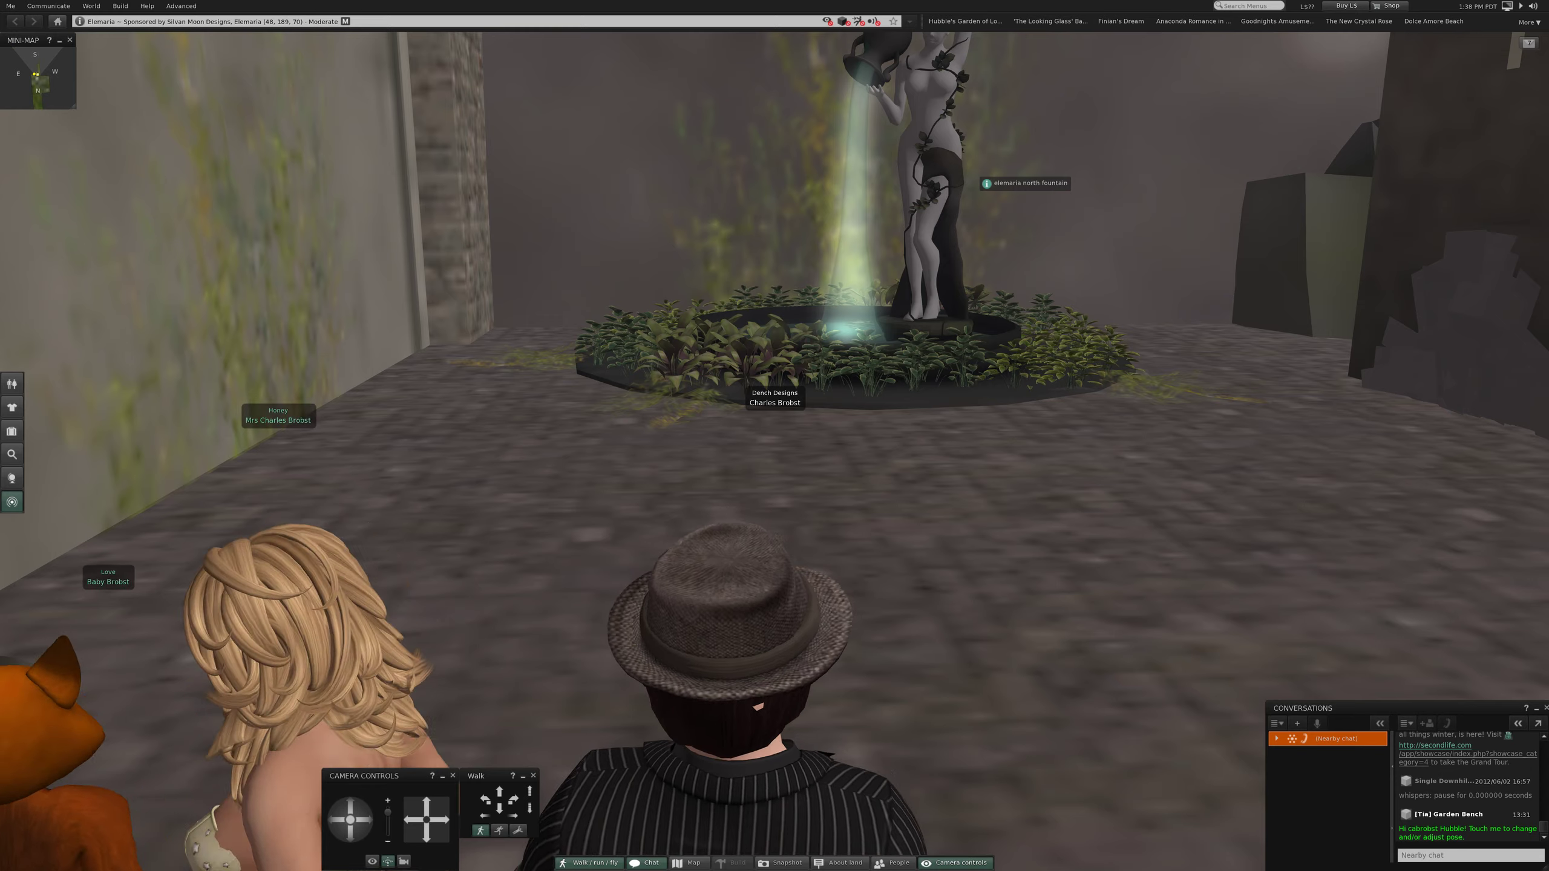
scroll(775, 400, up, 5)
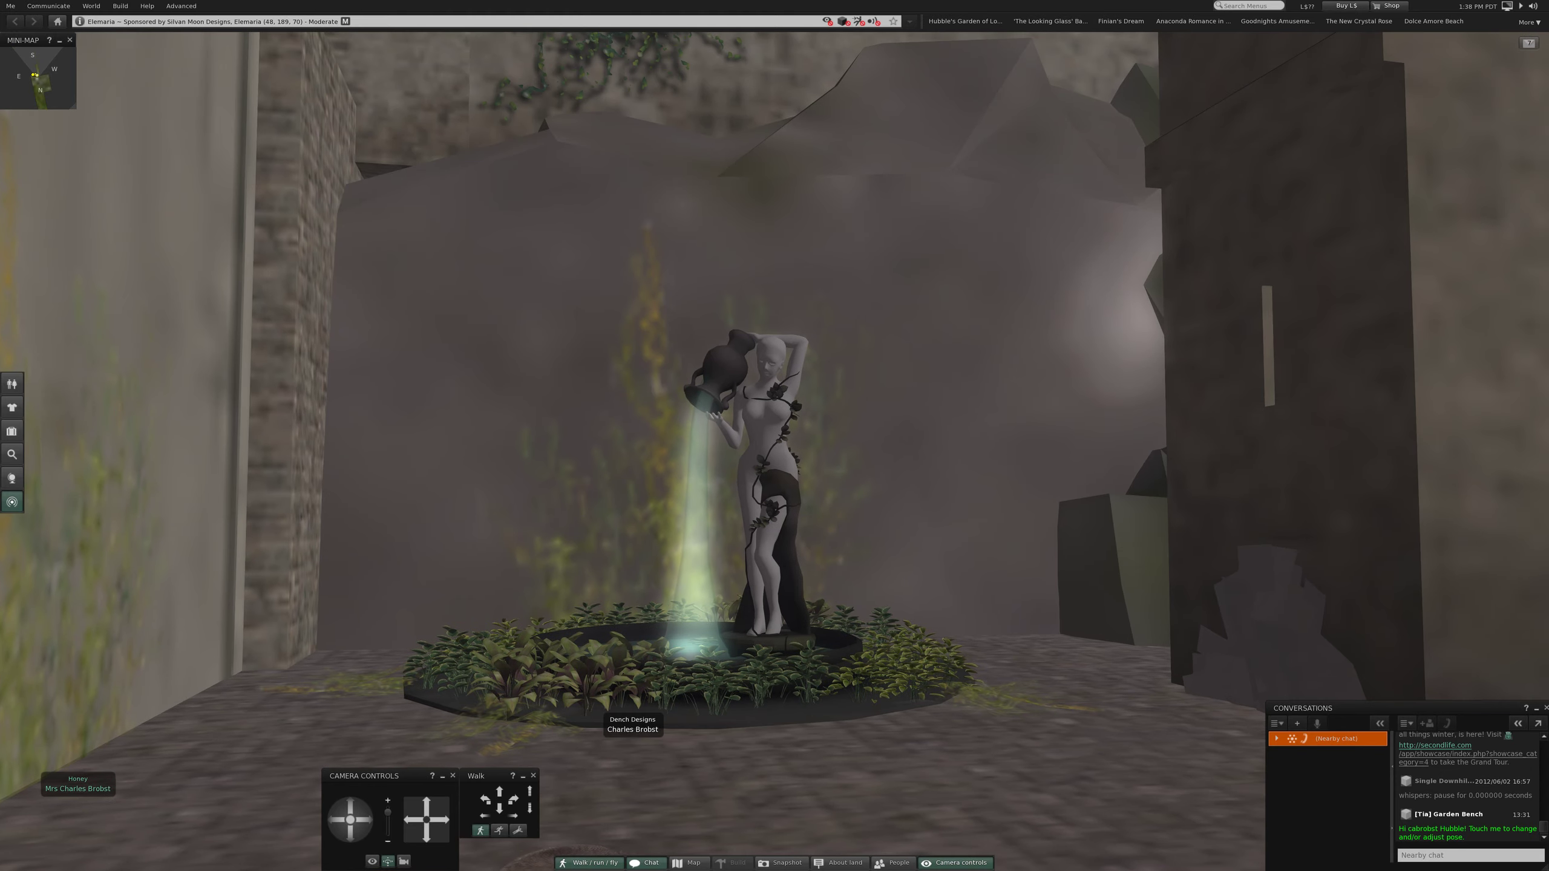
scroll(775, 436, up, 2)
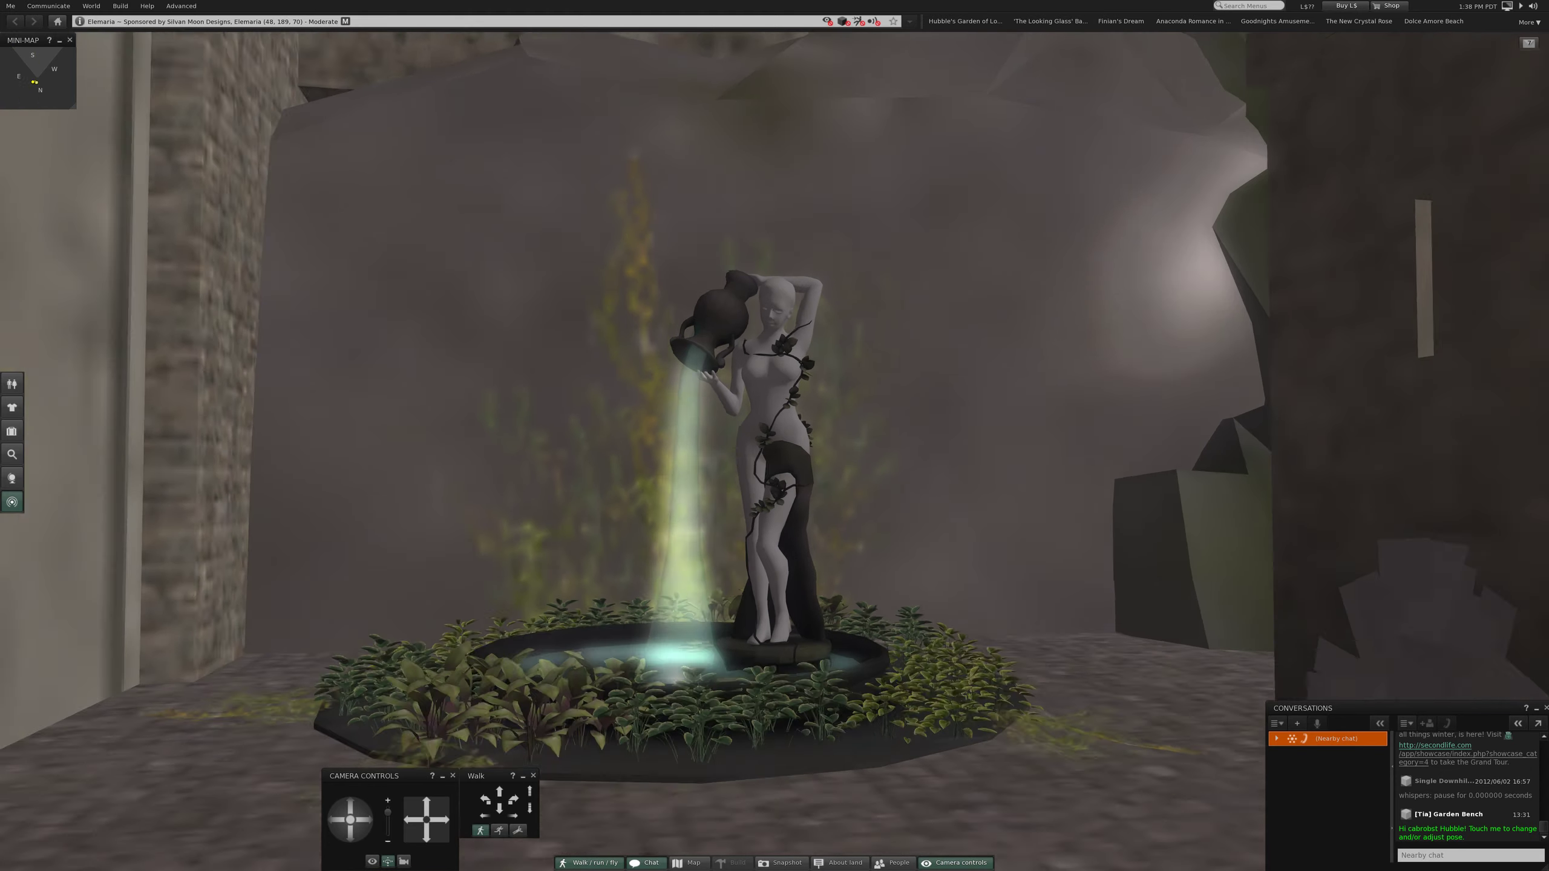
scroll(775, 436, up, 2)
scroll(776, 436, up, 2)
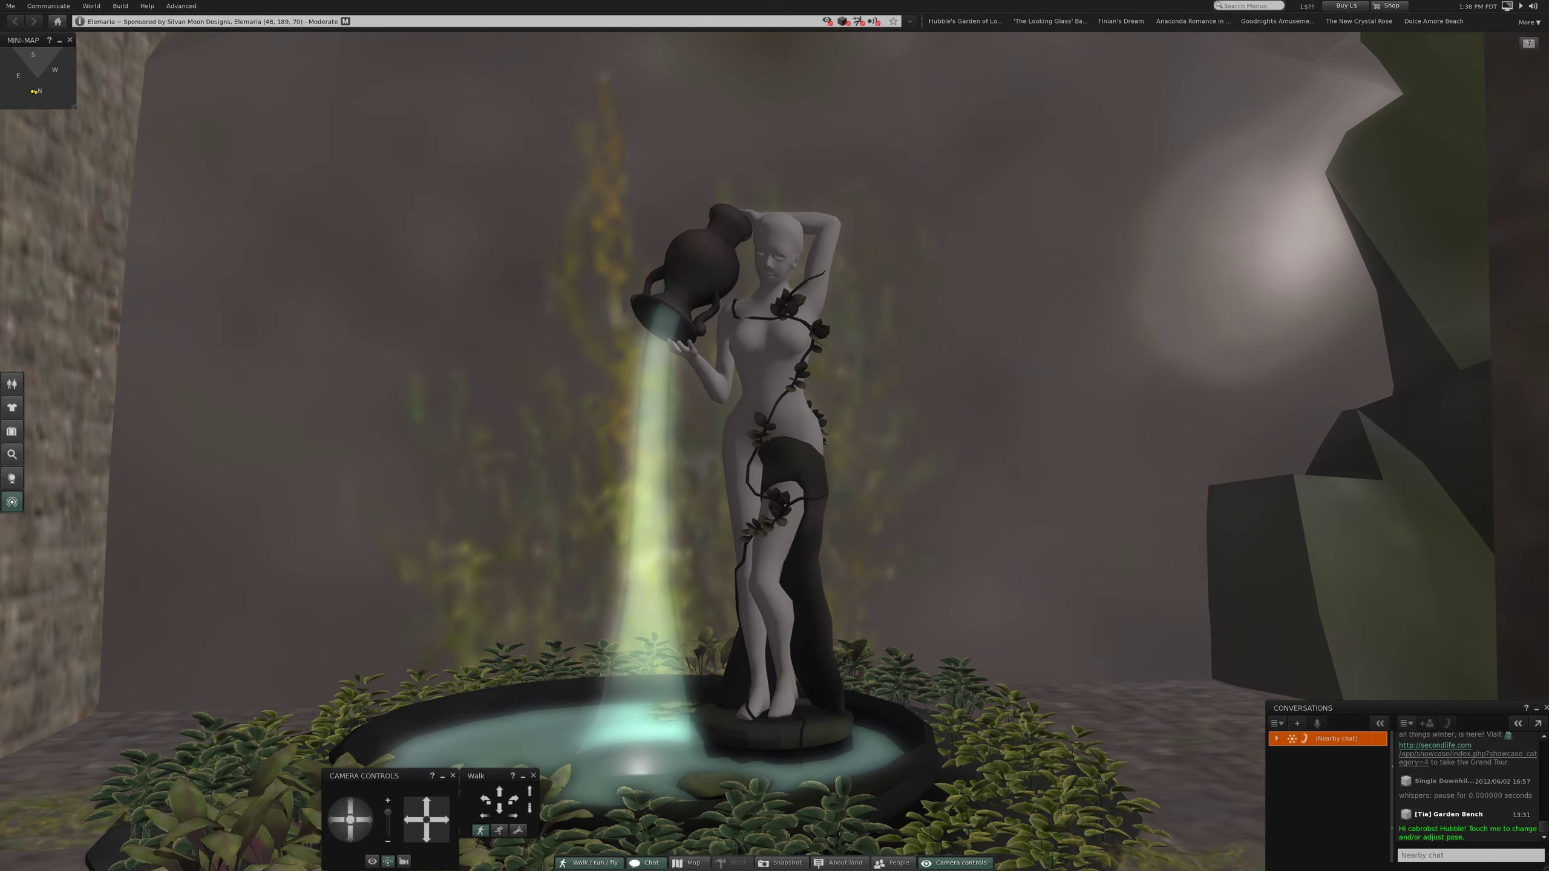
scroll(775, 436, up, 1)
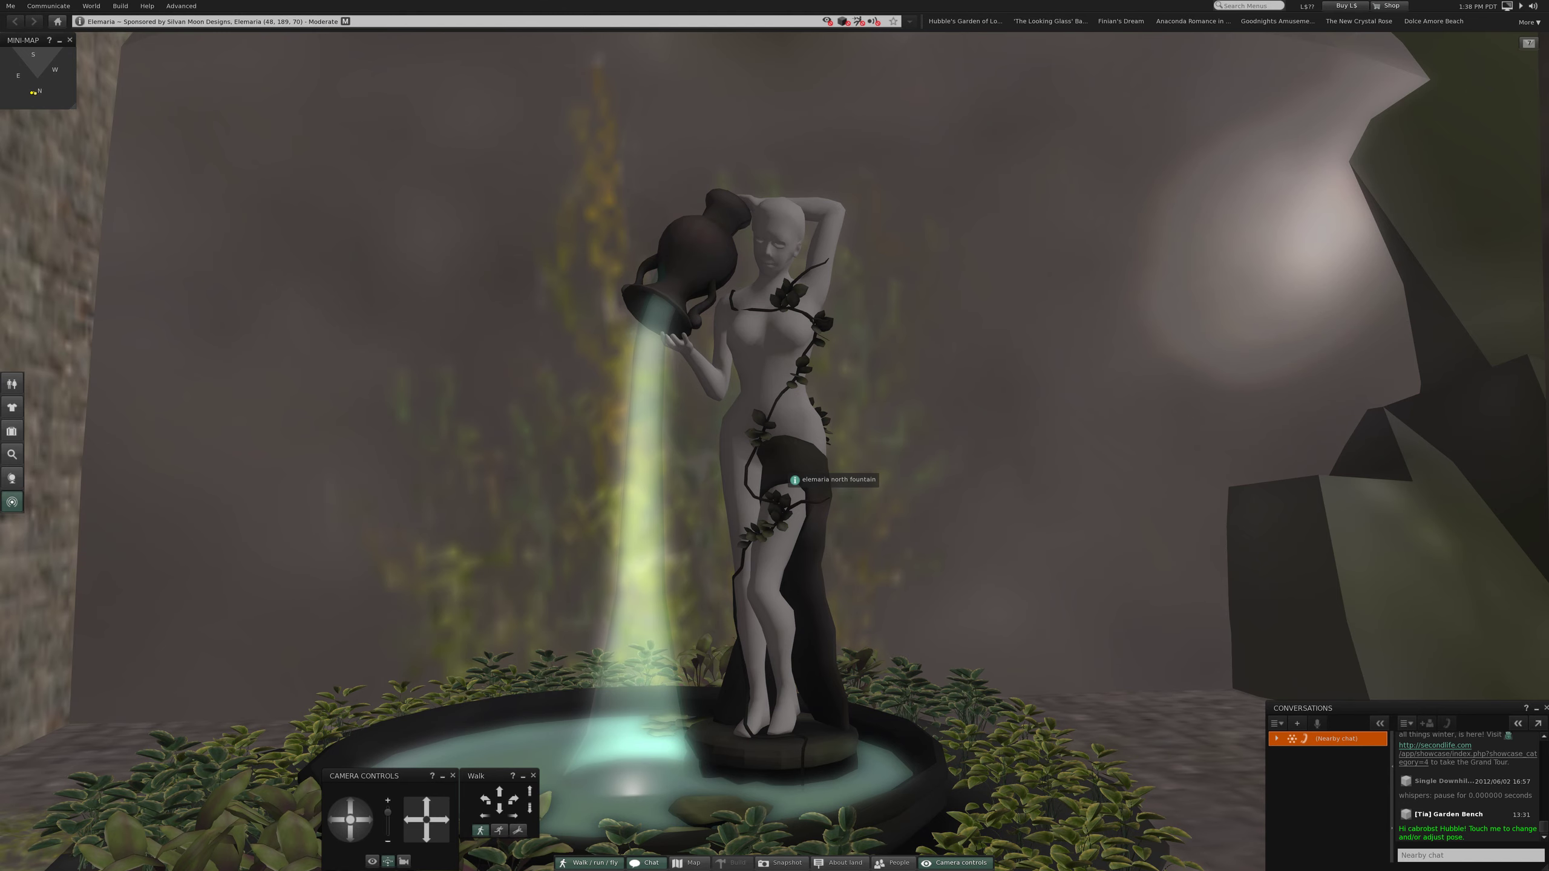
Reset the camera behind the avatars after viewing the fountain statue
key(Escape)
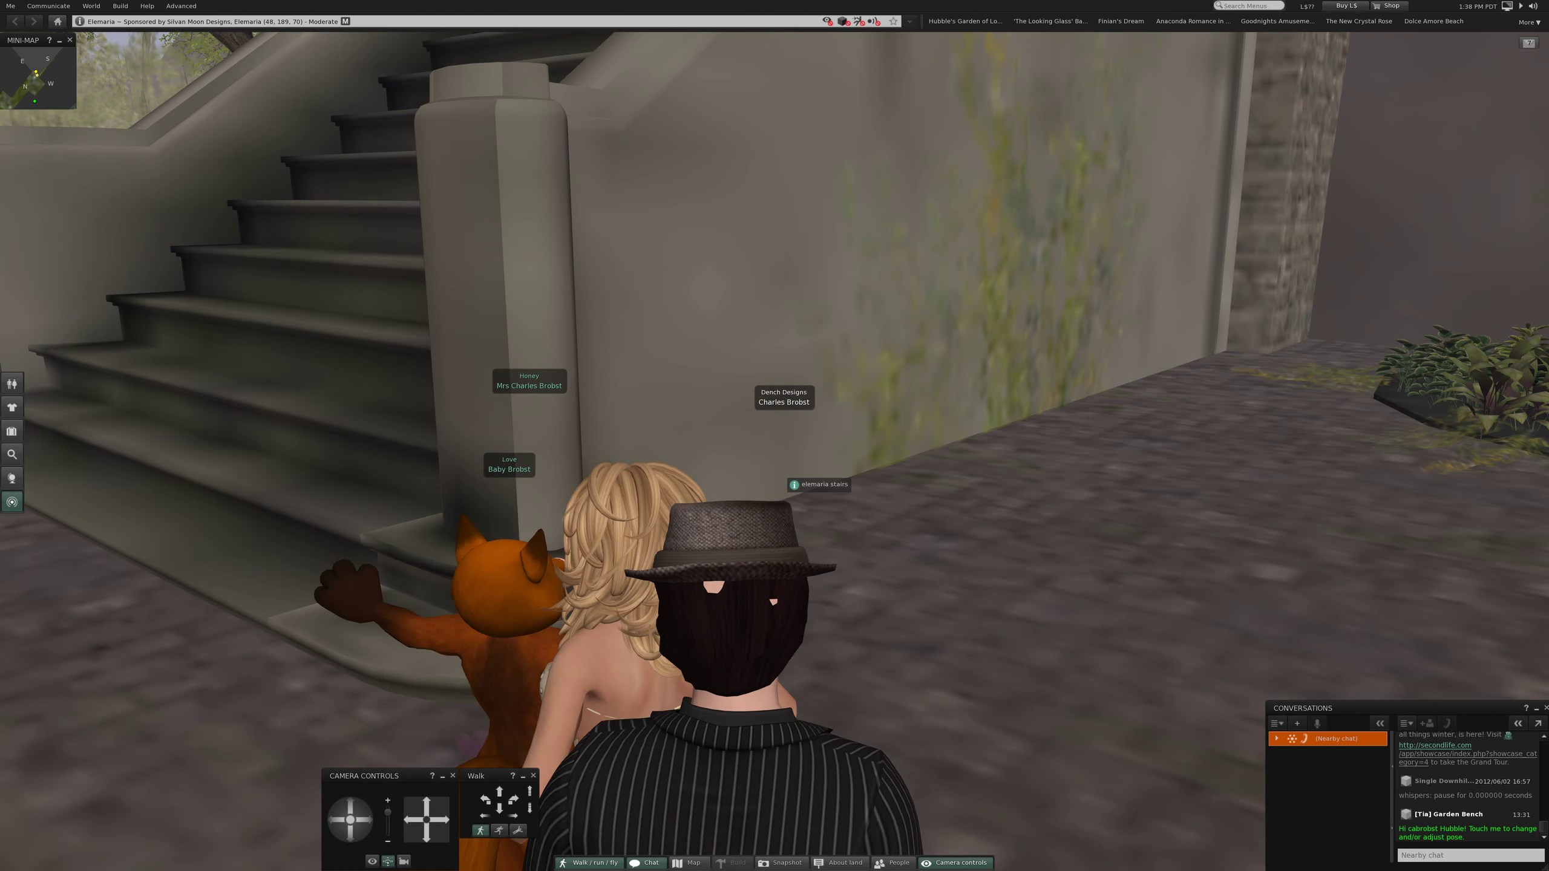
Aim the camera up the castle staircase and move the view toward the arch
drag(794, 484, 969, 363)
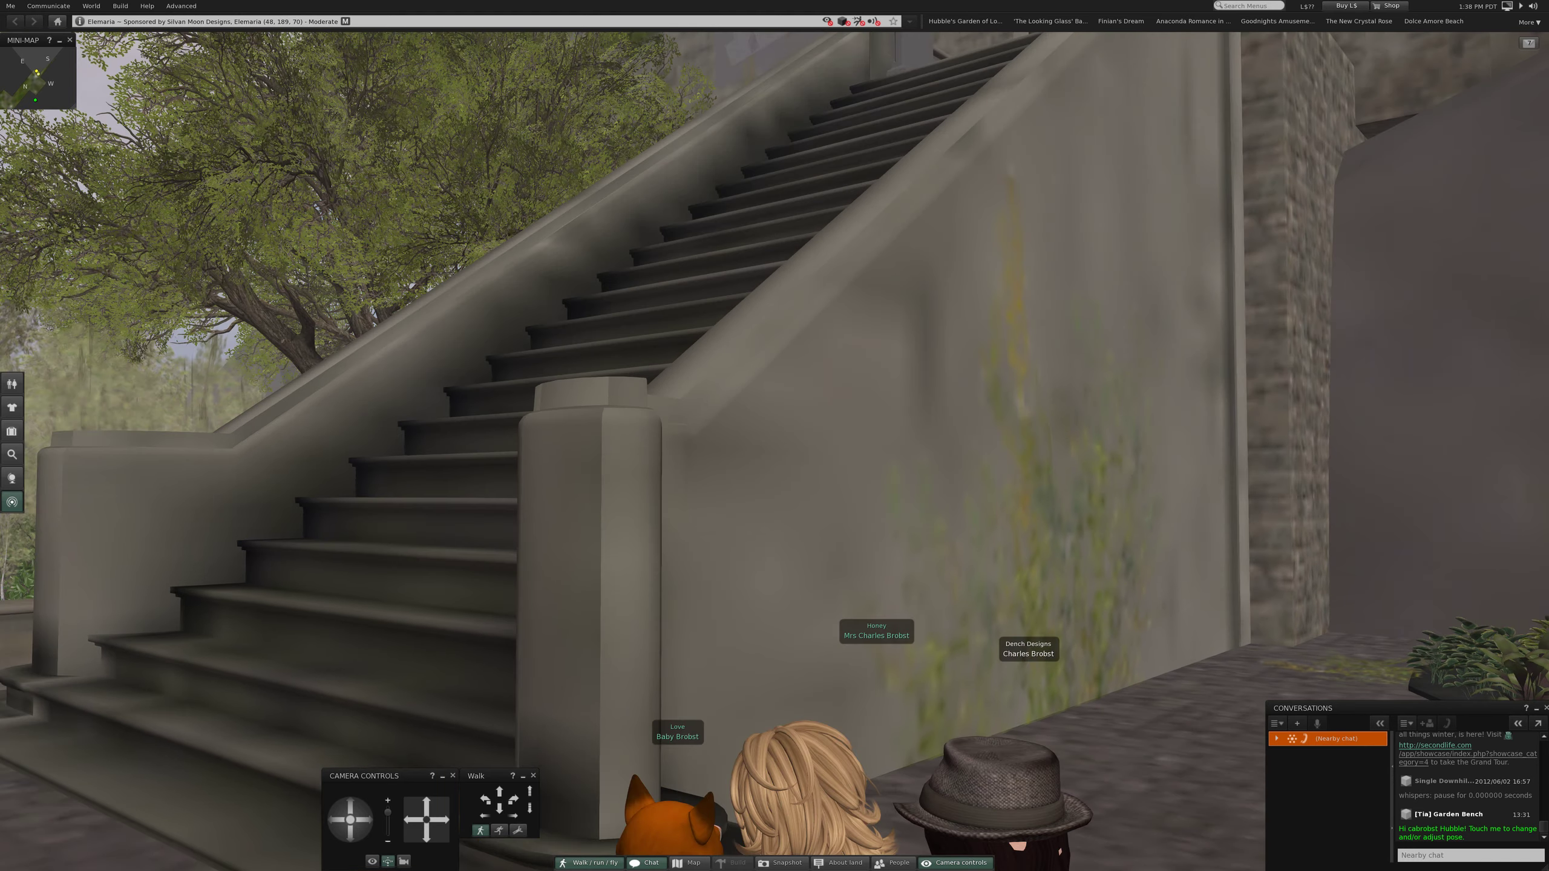
mouse_move(847, 424)
mouse_down()
mouse_move(750, 379)
mouse_move(775, 545)
mouse_up()
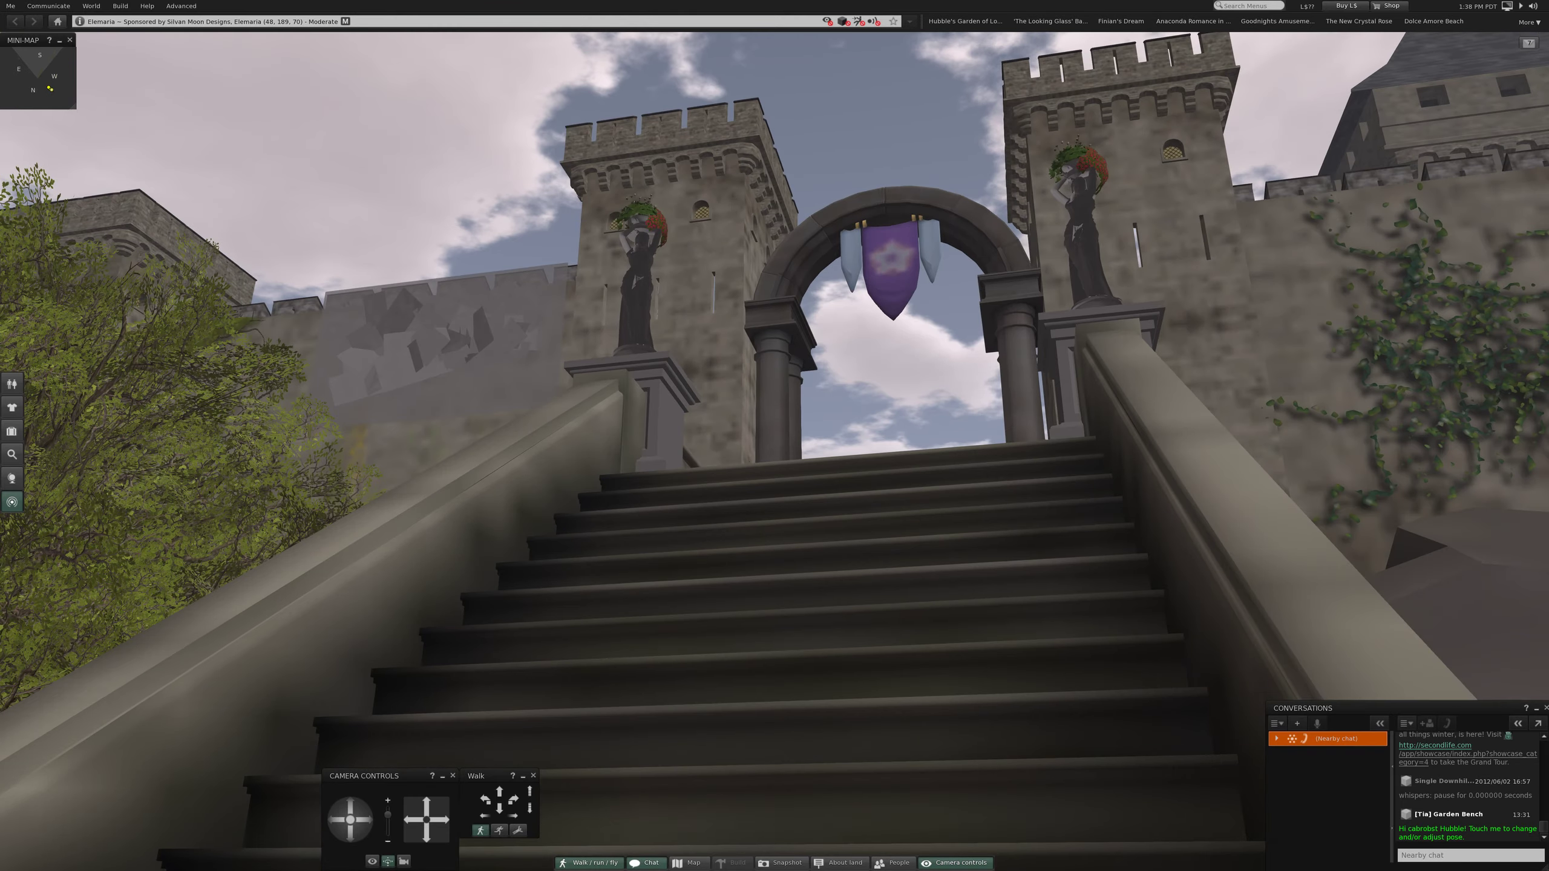
drag(774, 484, 774, 364)
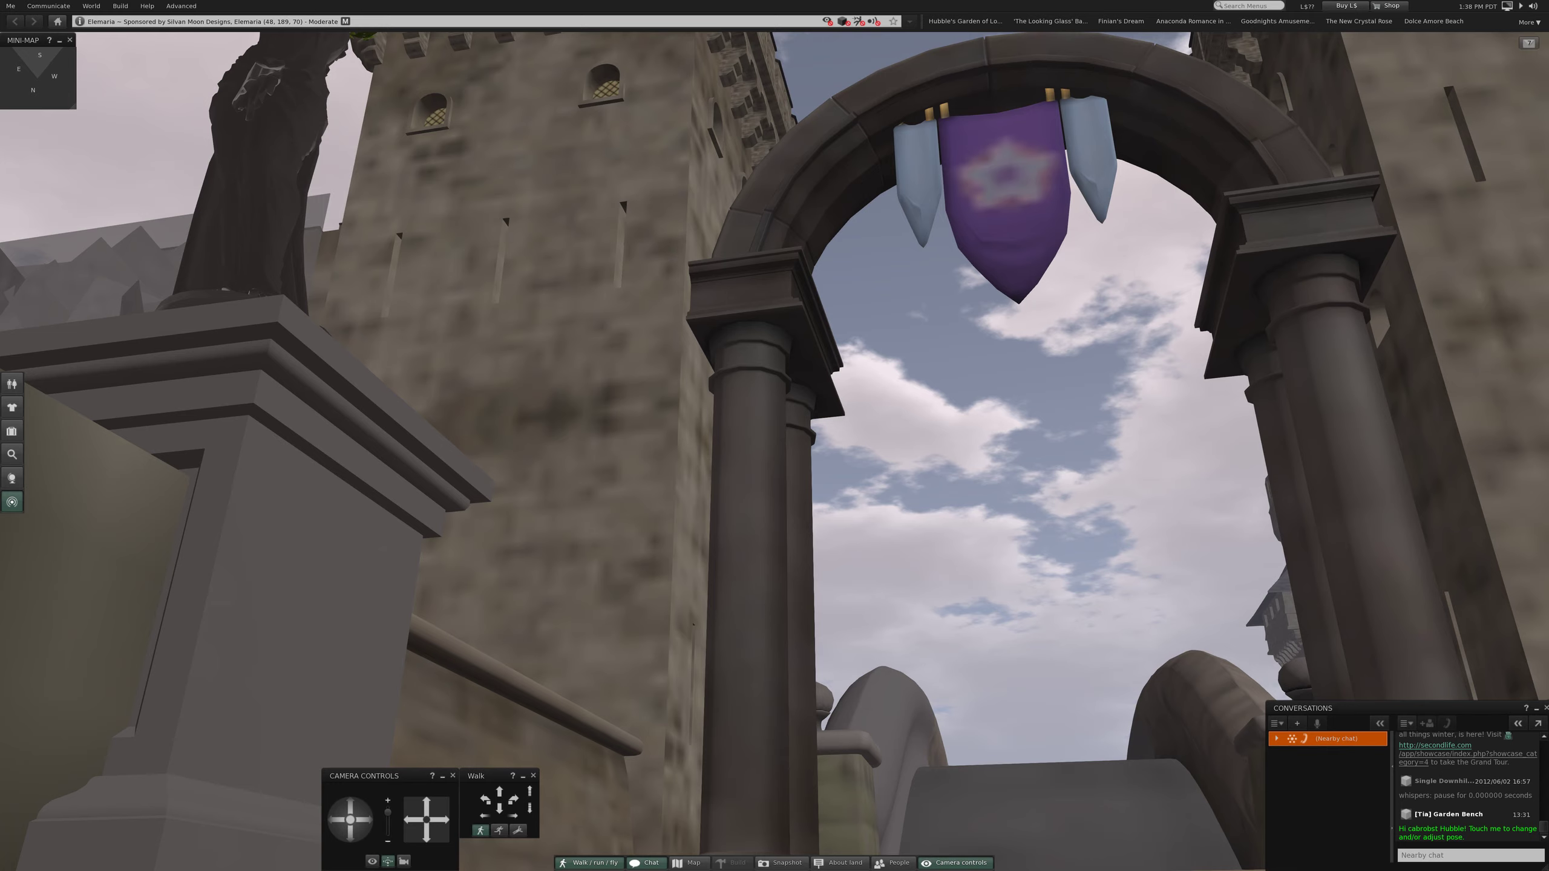
key(Up)
key(Up)
key(Up)
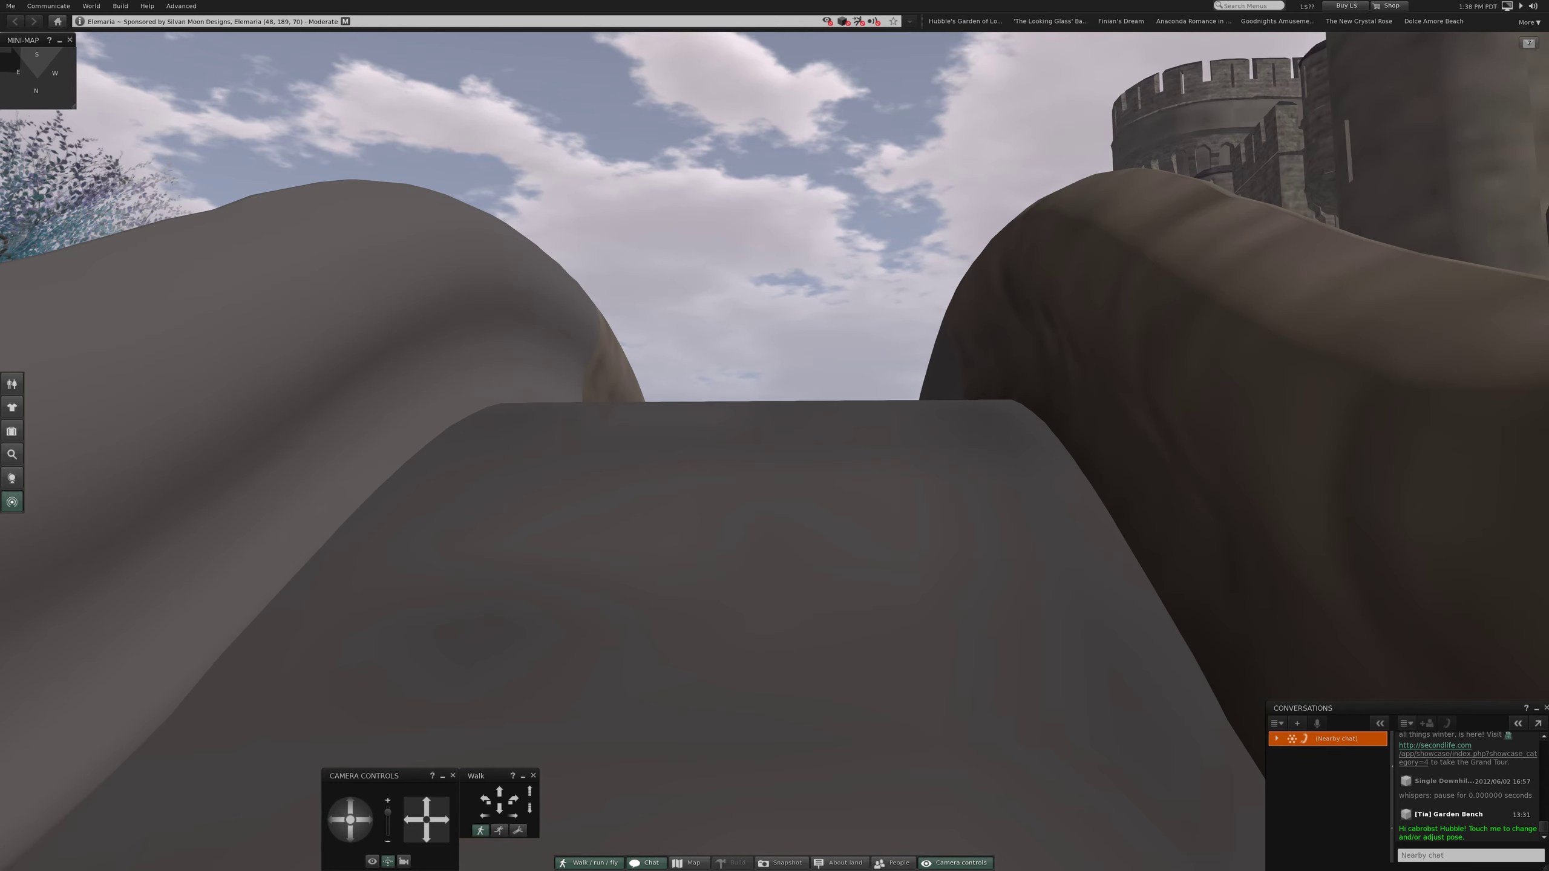
key(Up)
key(Up)
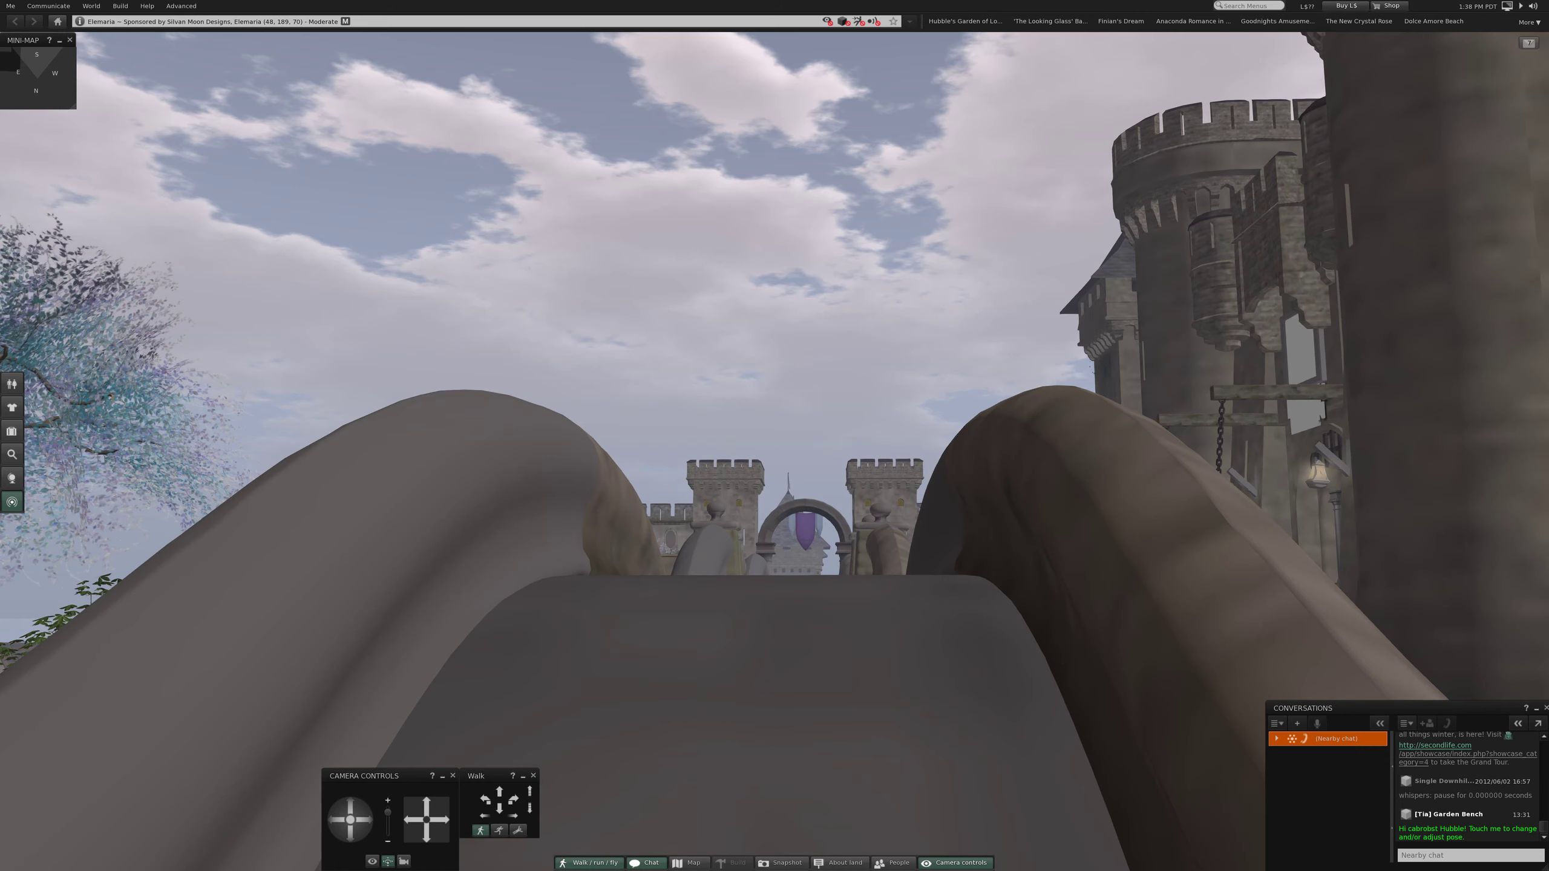
key(Up)
key(Up)
key(Up)
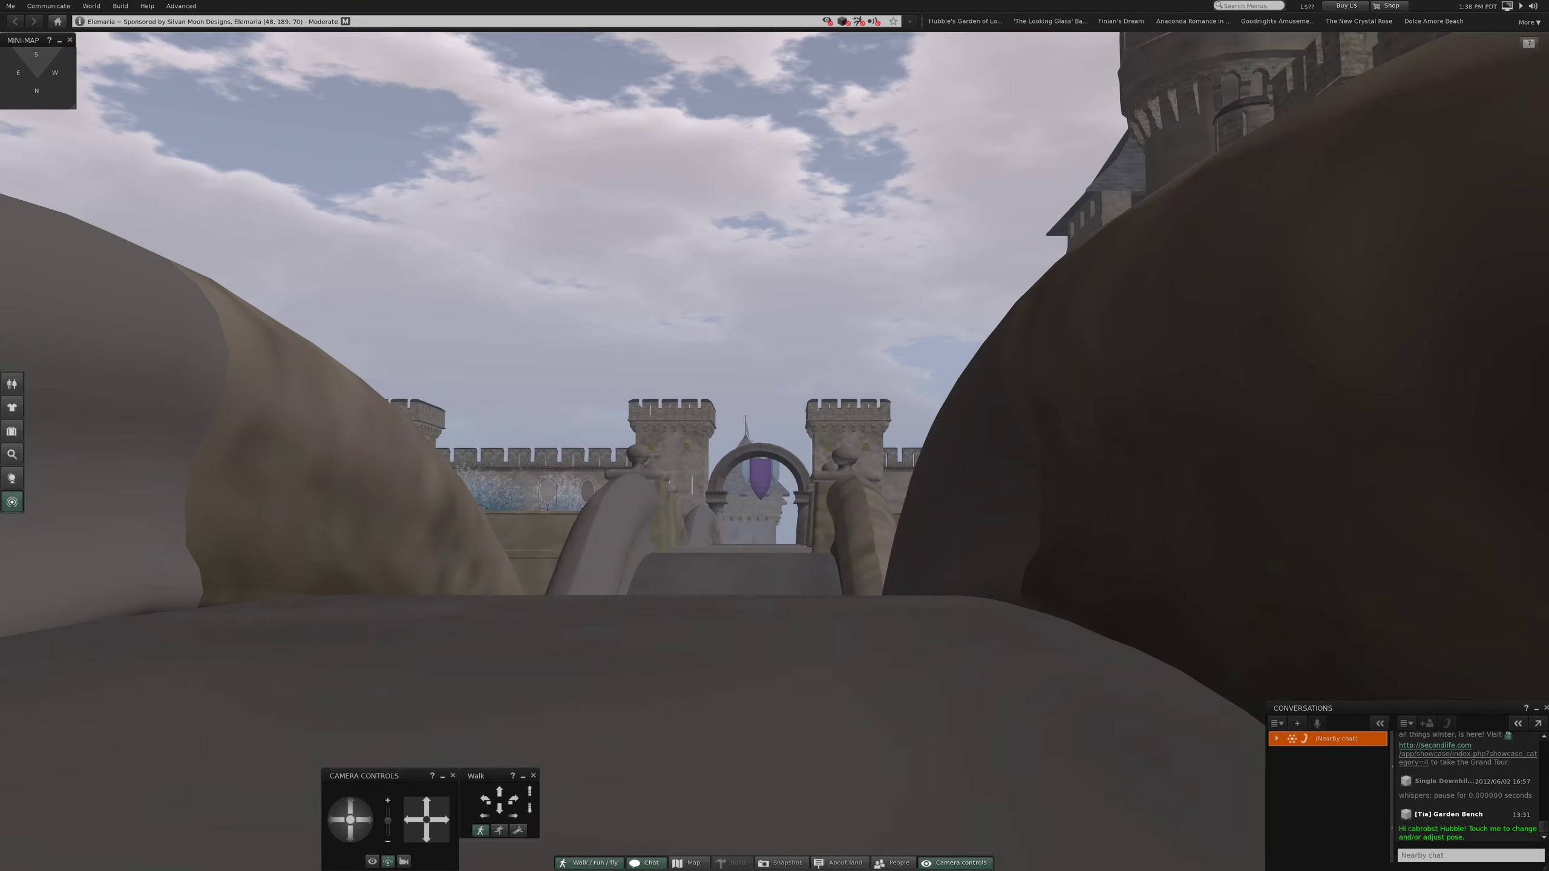
key(Up)
key(Up)
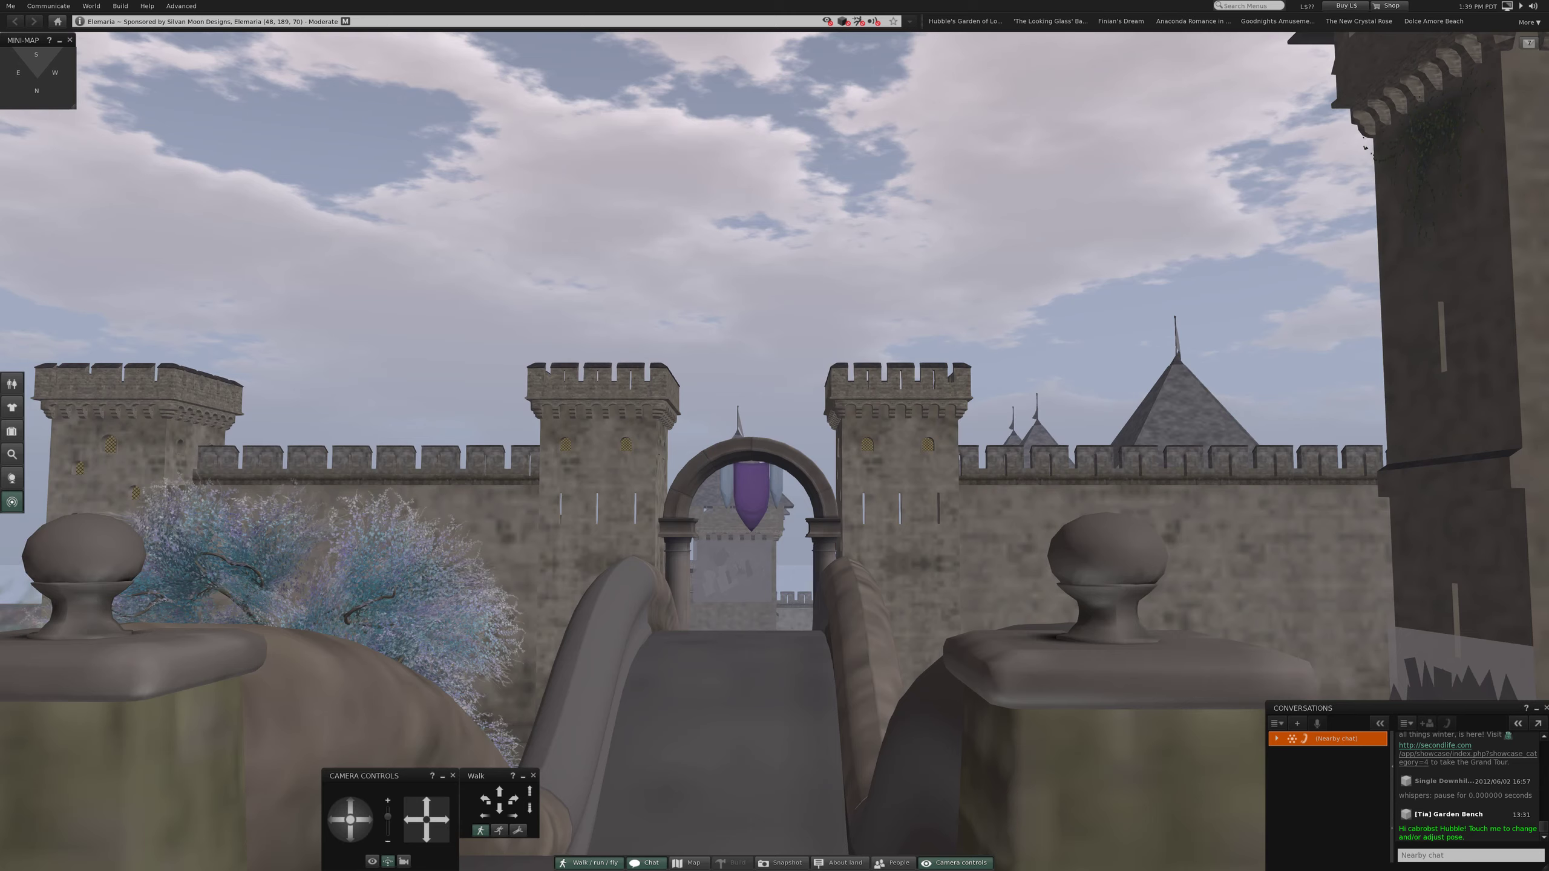
key(Up)
key(Up)
key(Up)
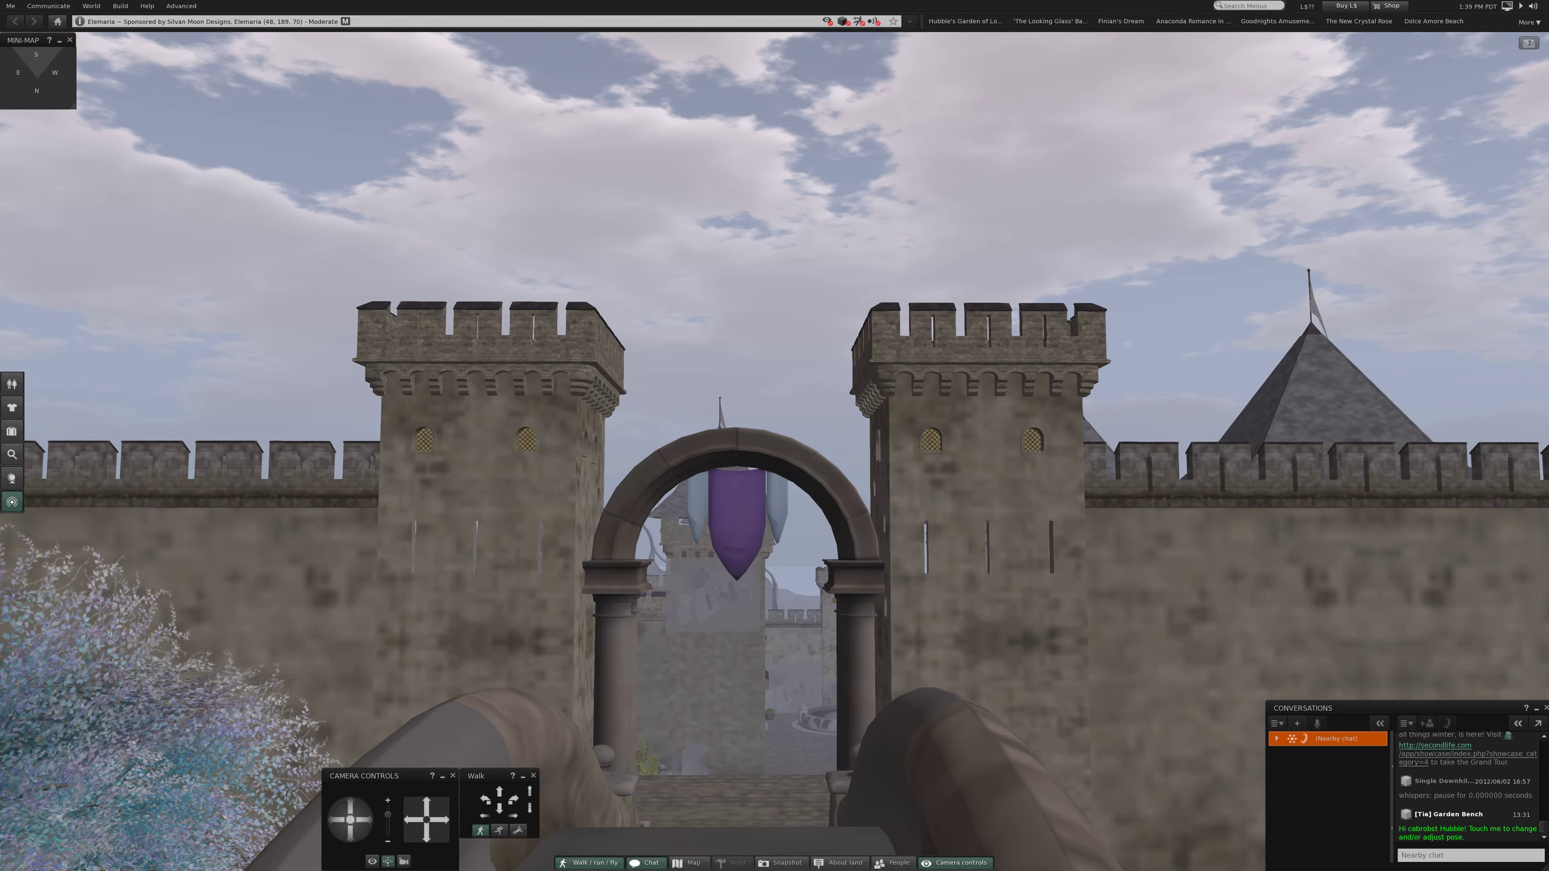
Pass through the arch, cross the courtyard, and face the knight-flanked weapon shop doorway
key(Up)
key(Up)
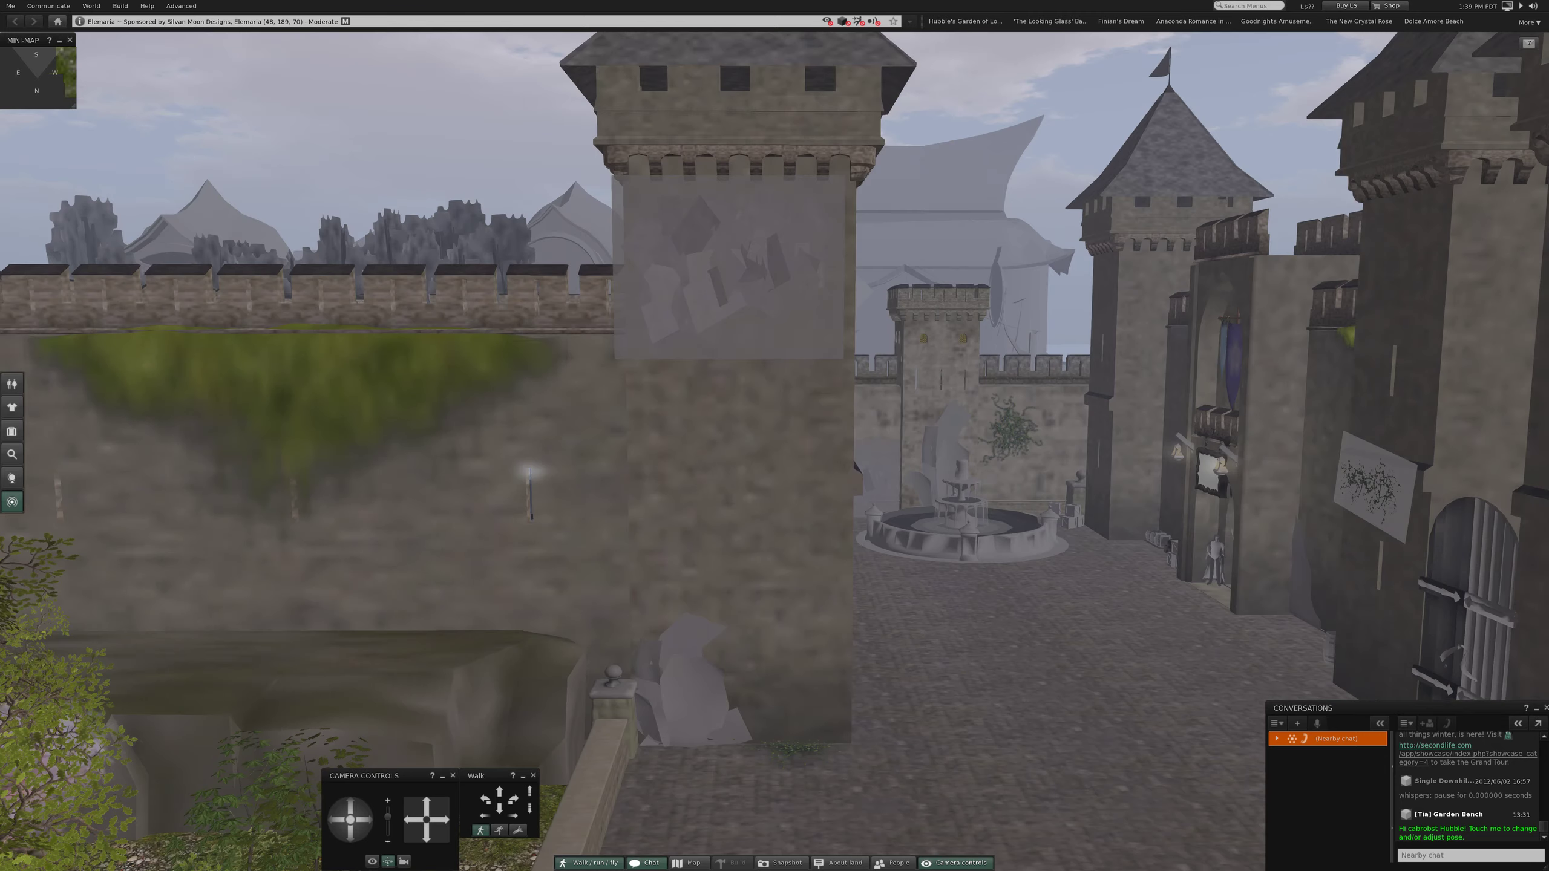
key(Up)
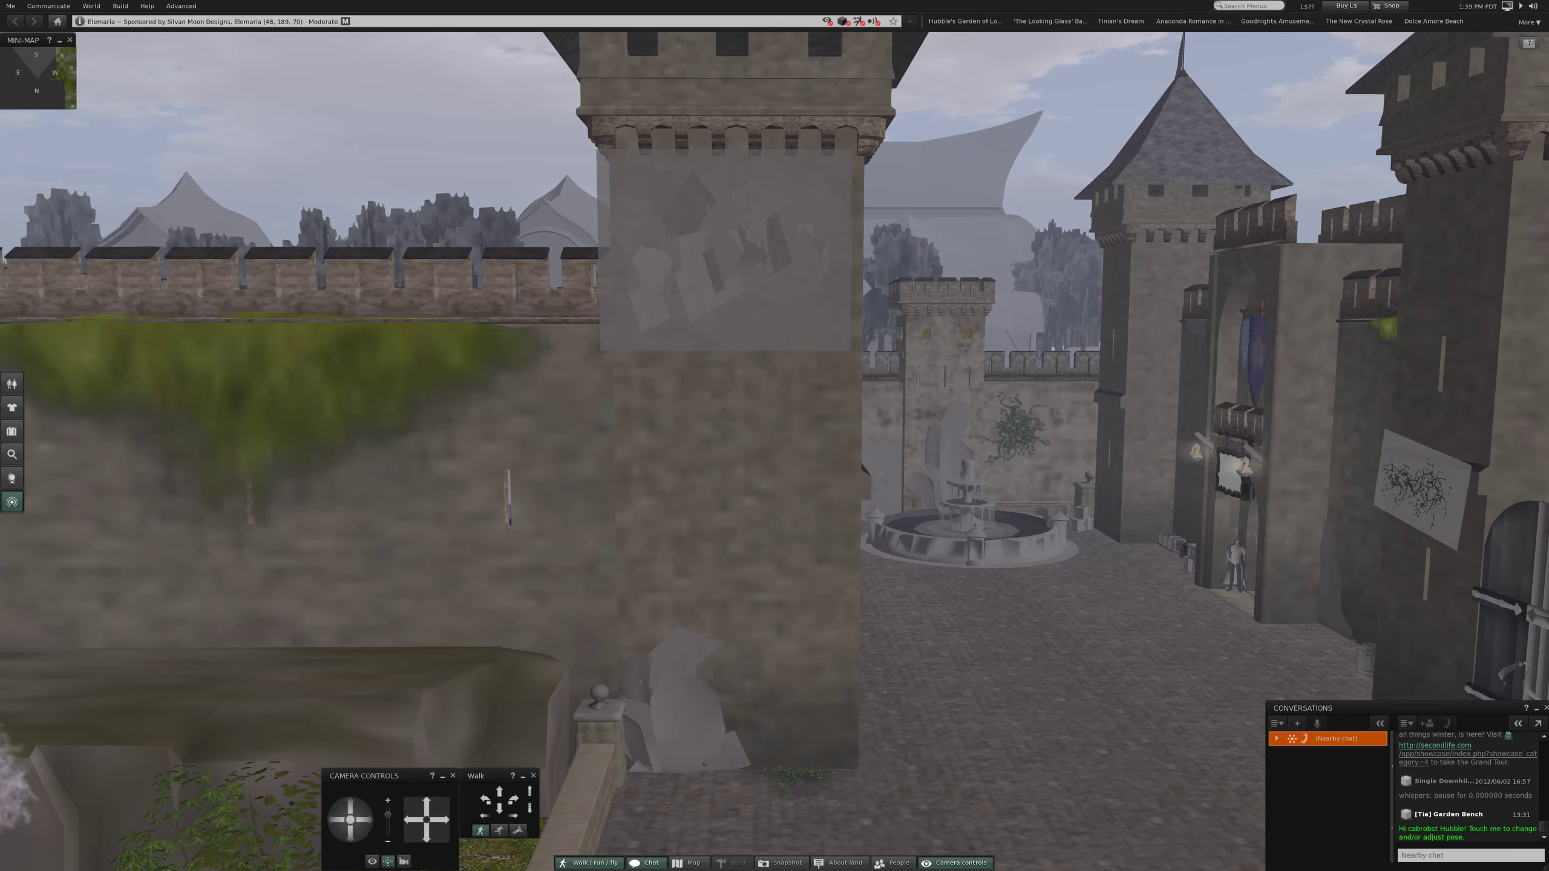
key(Up)
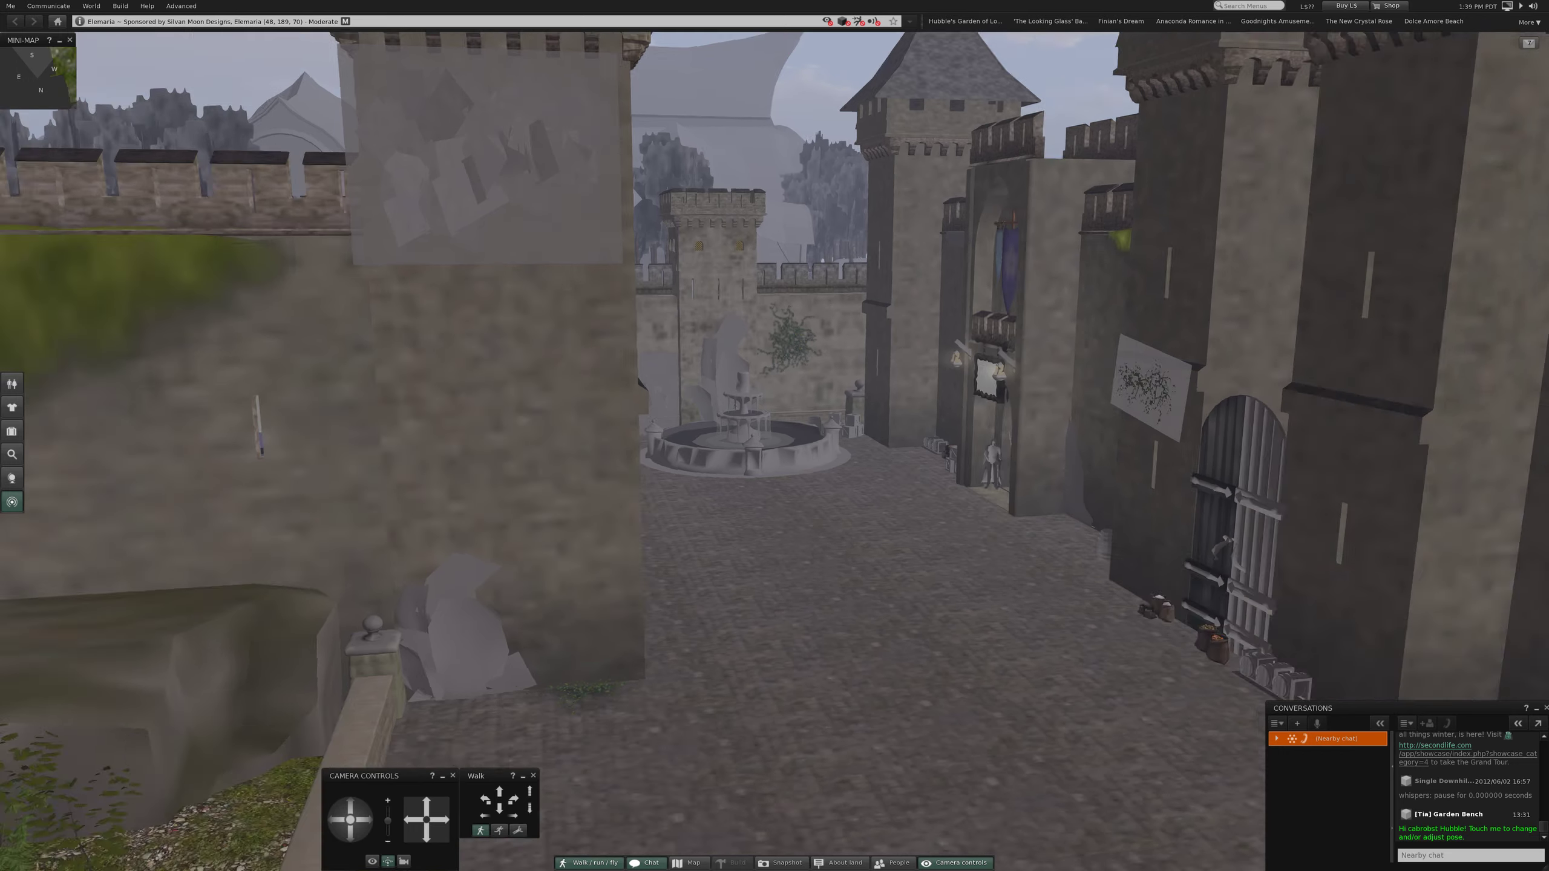
key(Up)
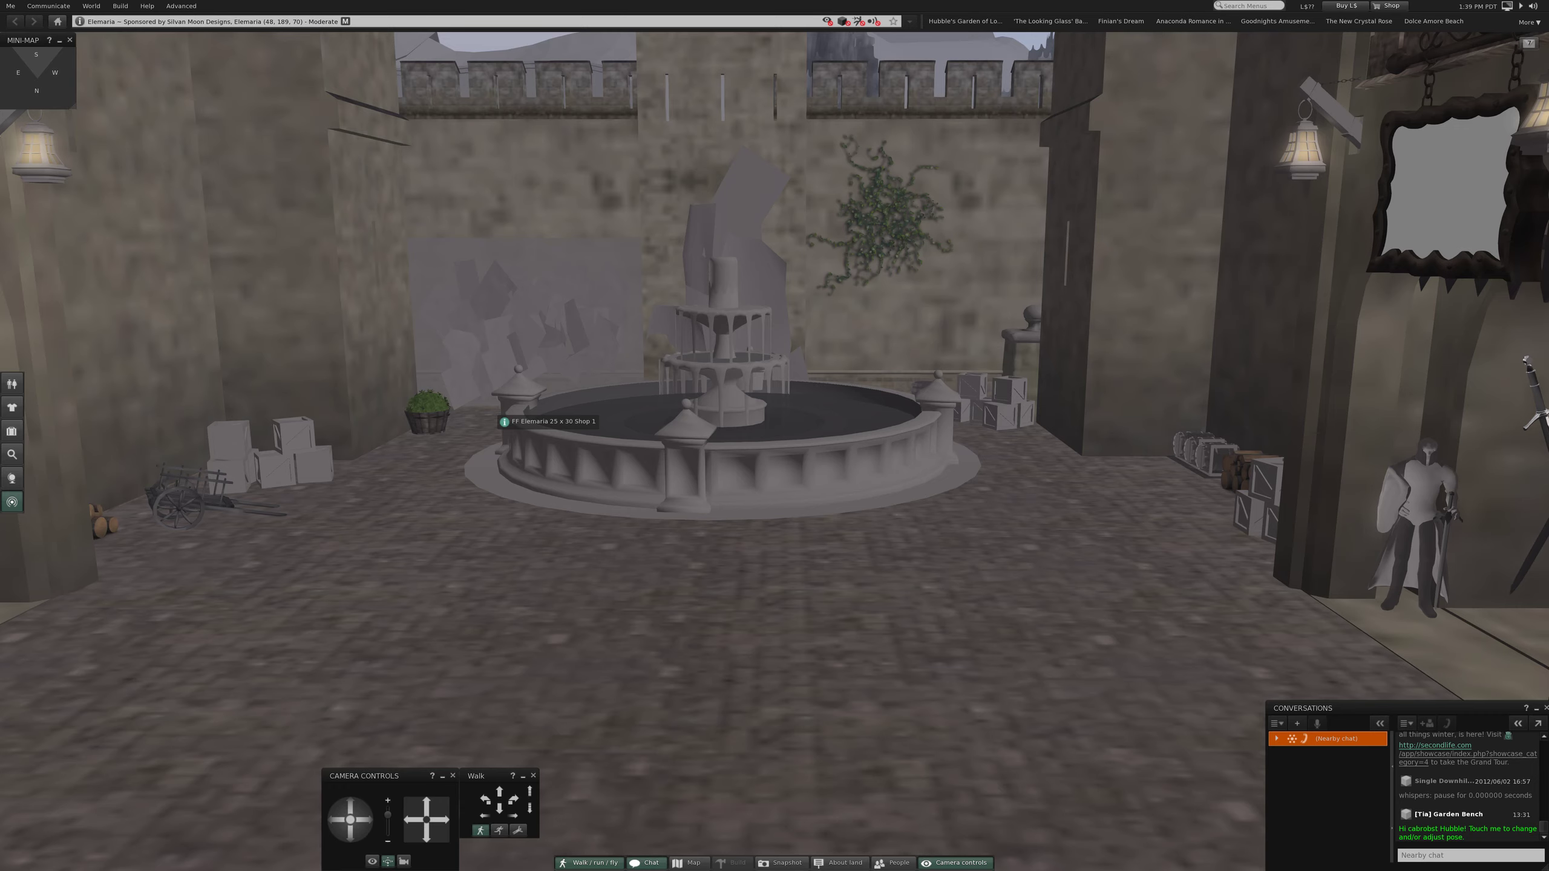
drag(505, 421, 242, 421)
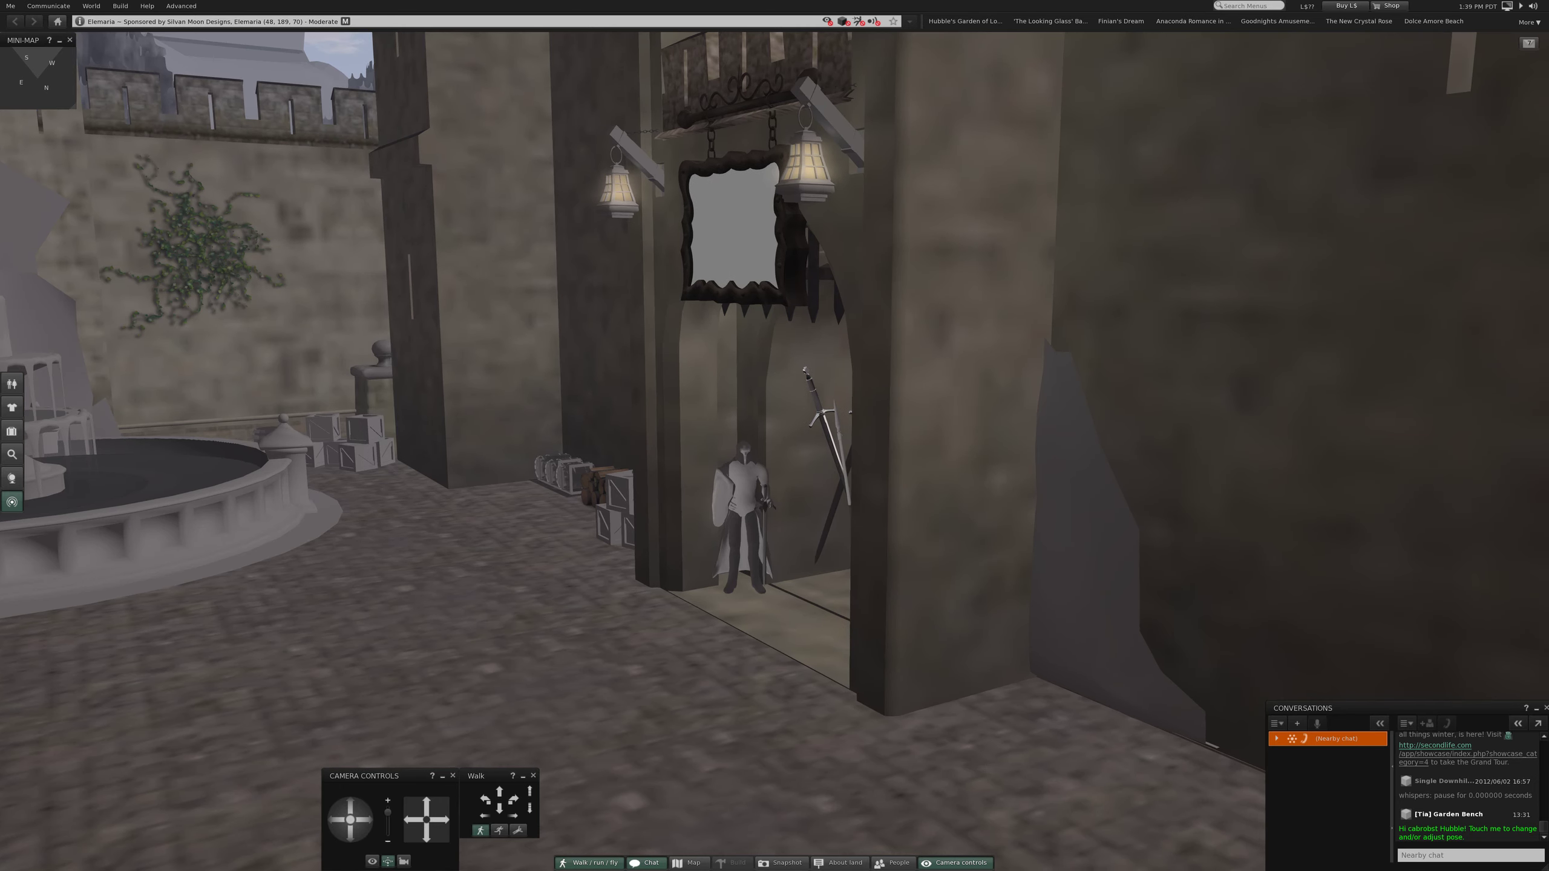
scroll(814, 378, up, 5)
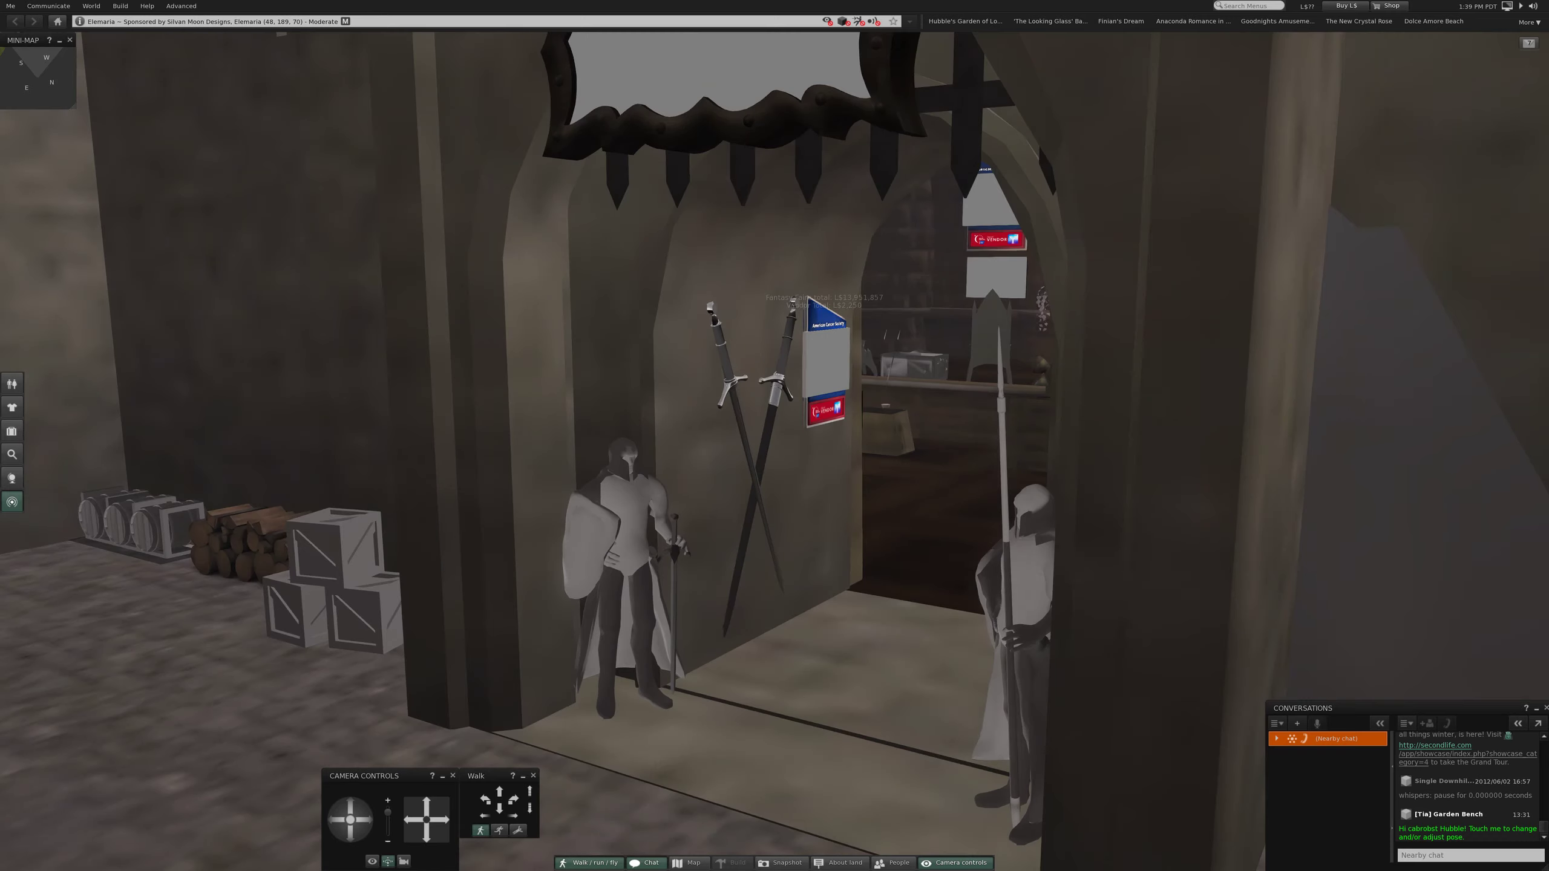
scroll(814, 301, up, 3)
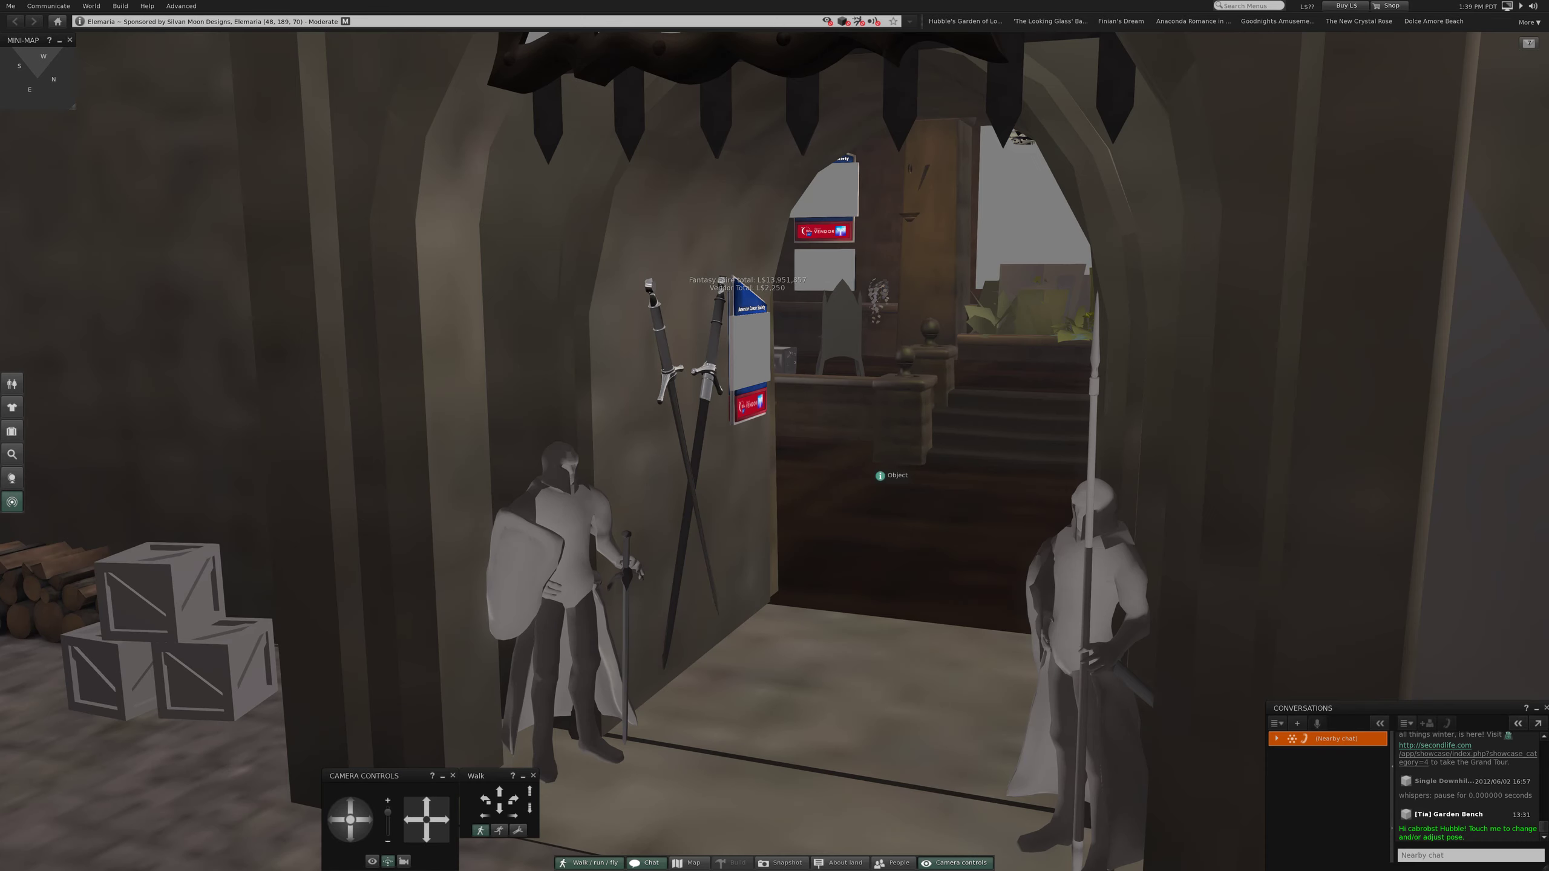
scroll(880, 475, up, 8)
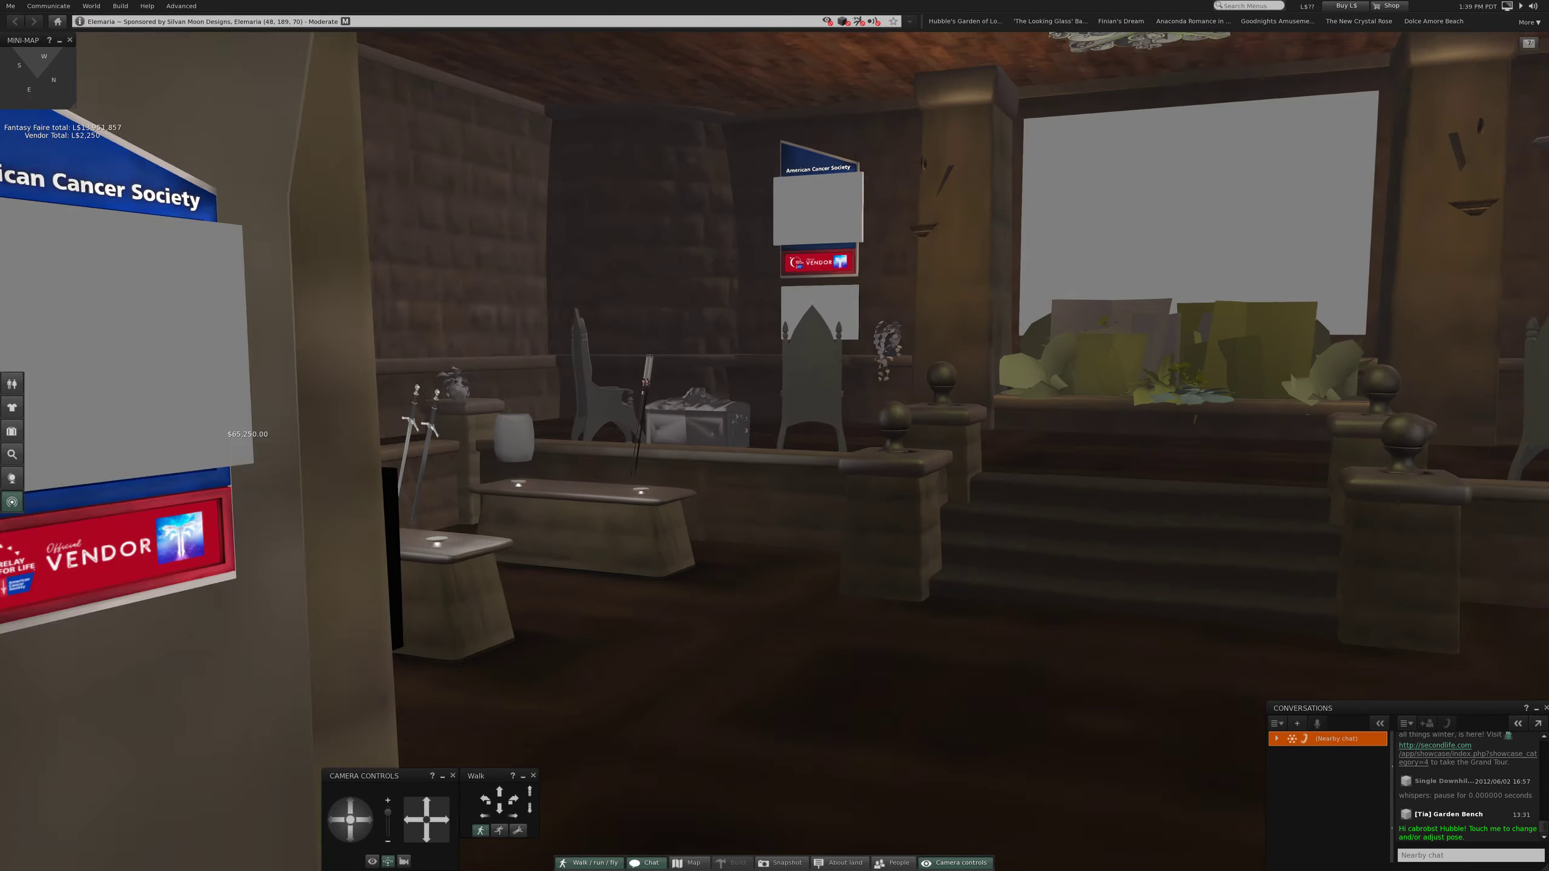
scroll(781, 469, up, 3)
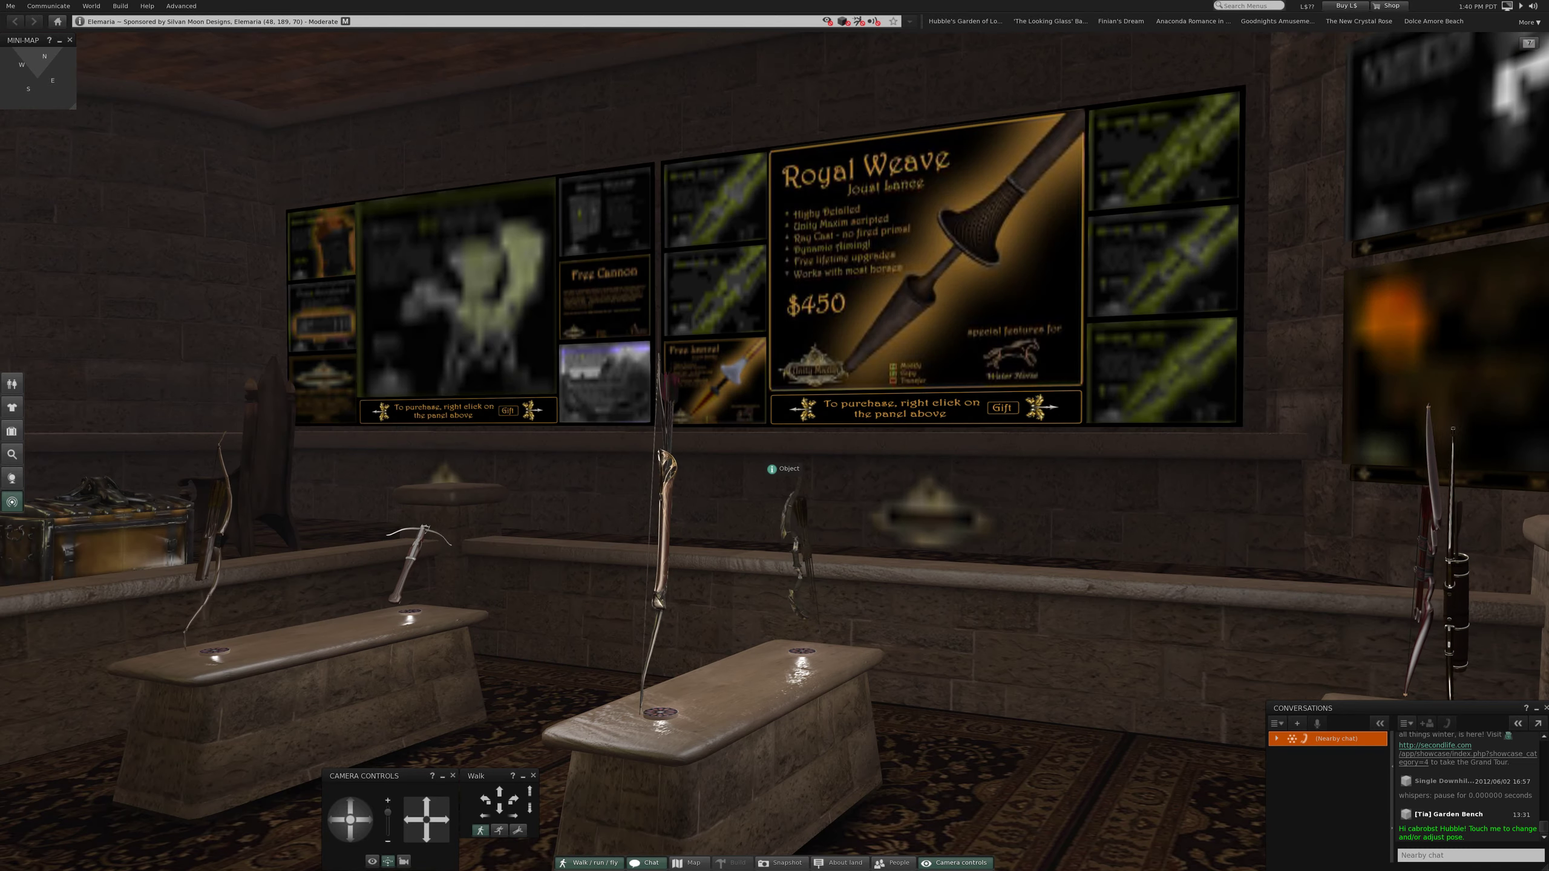
Turn the avatar toward the pillared gate and walk out of the courtyard onto the path
key(Escape)
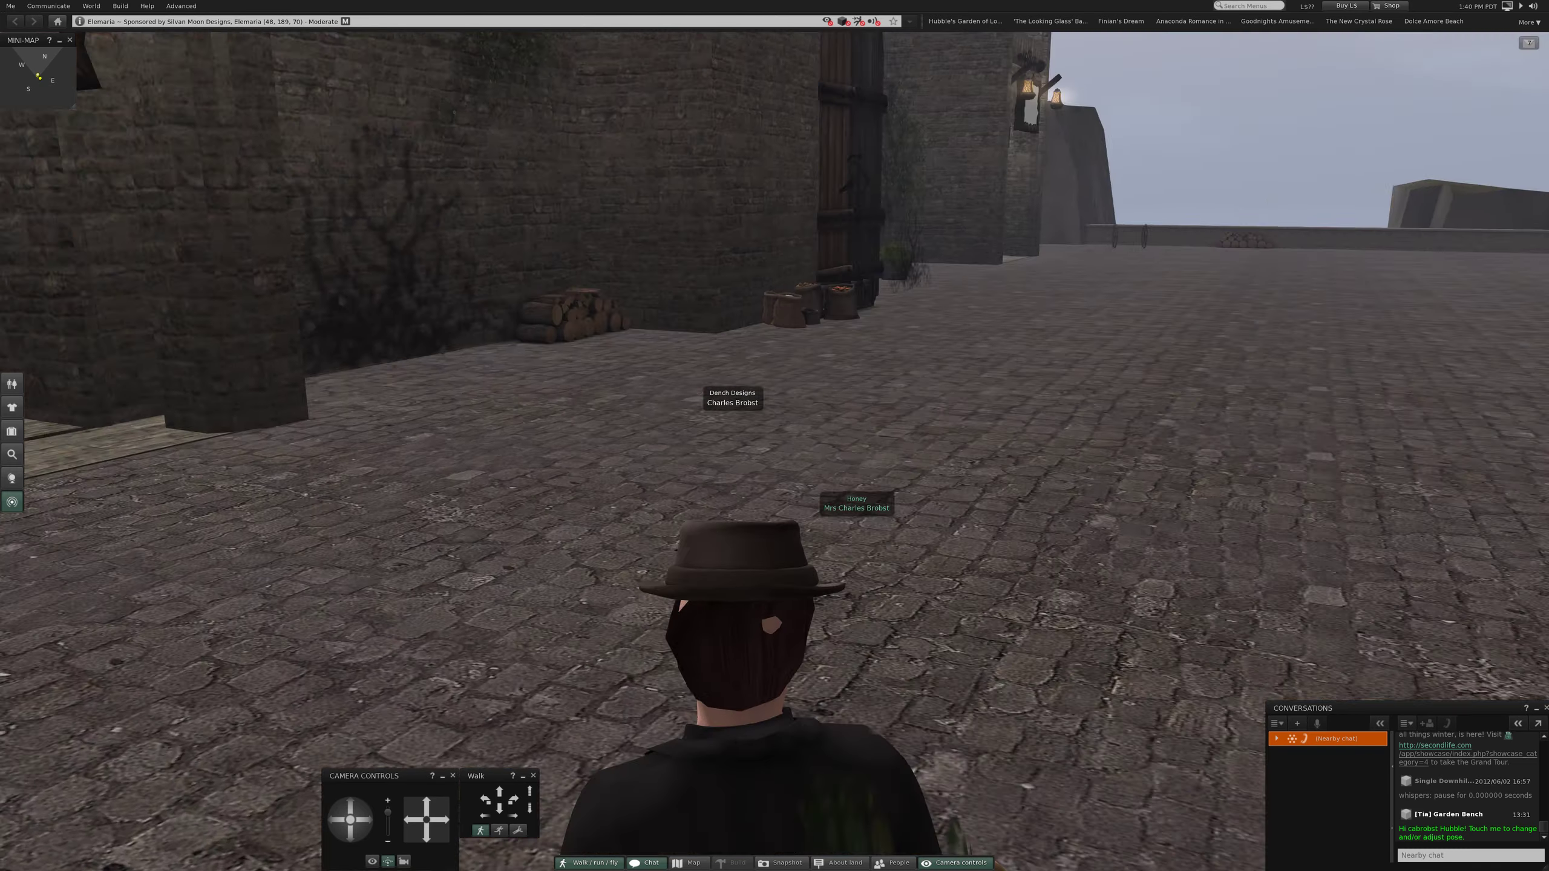
key(Left)
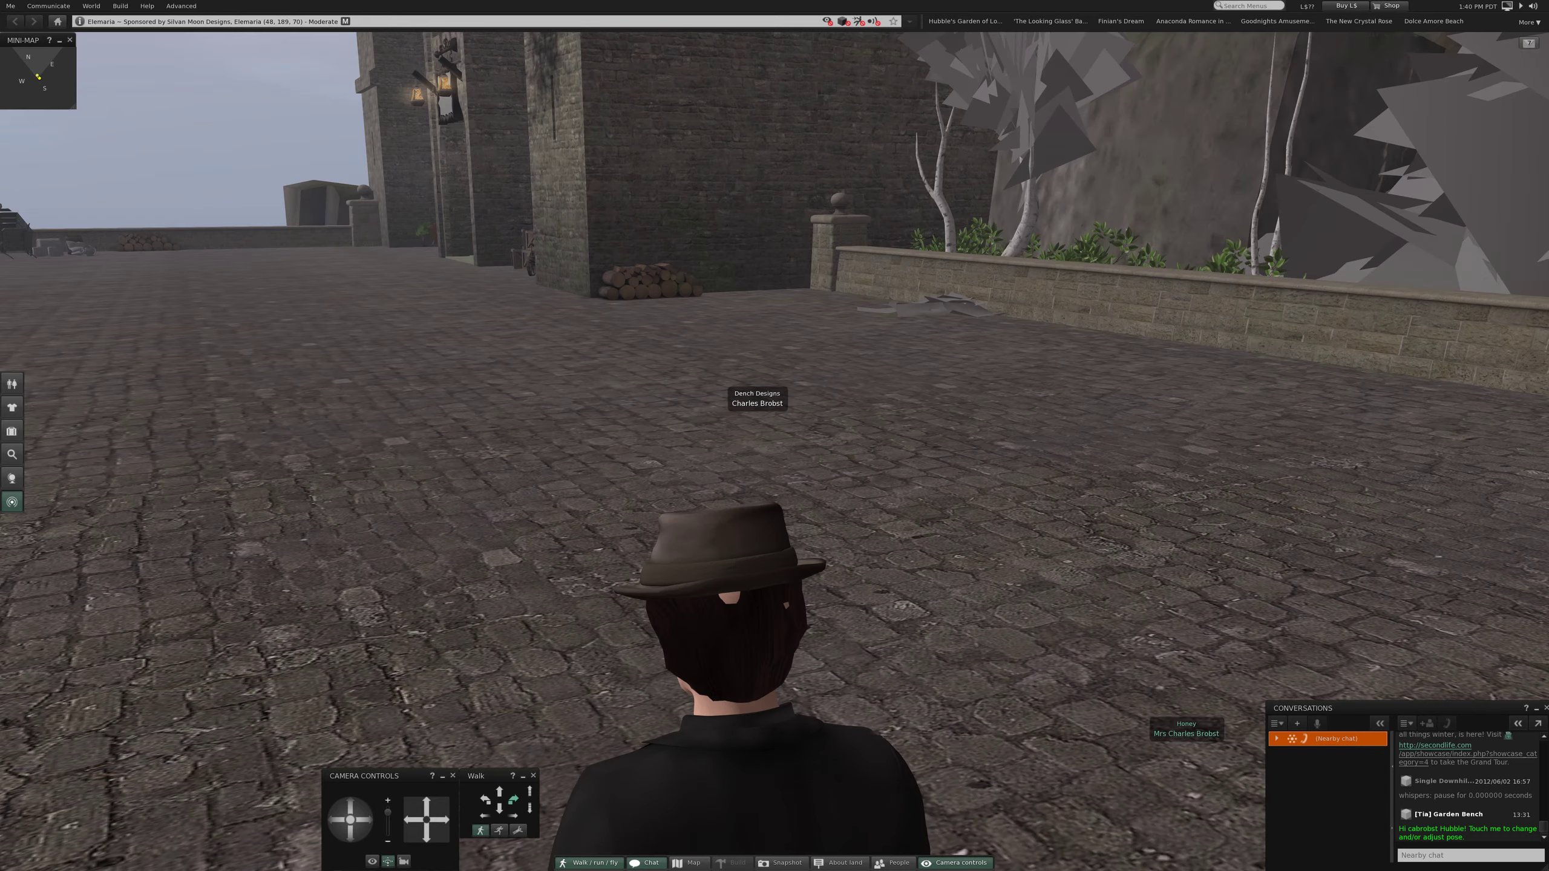
key(Up)
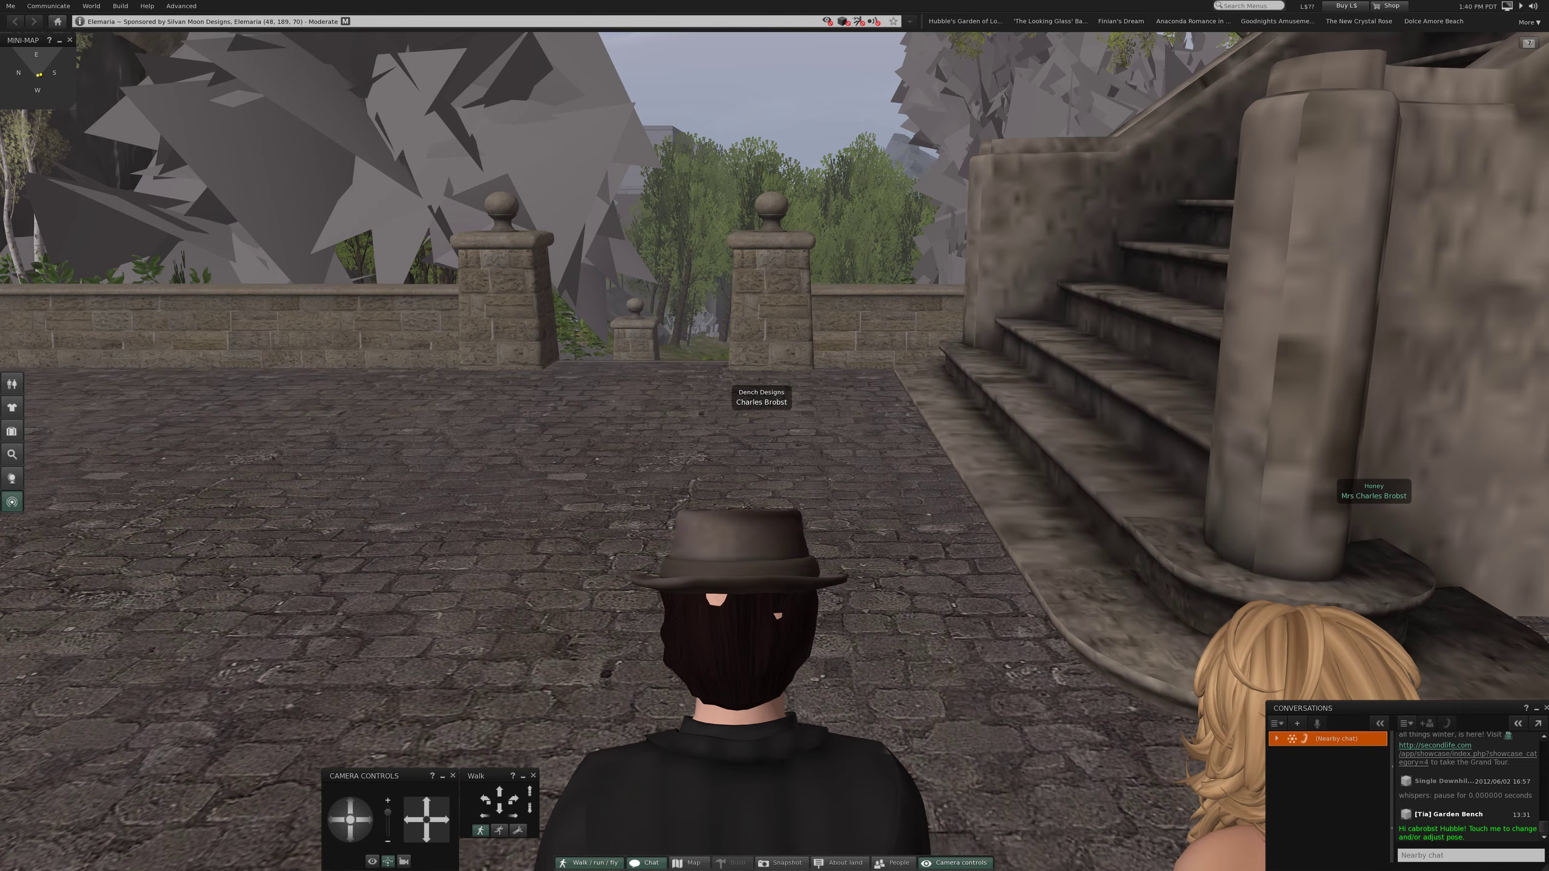
key(Up)
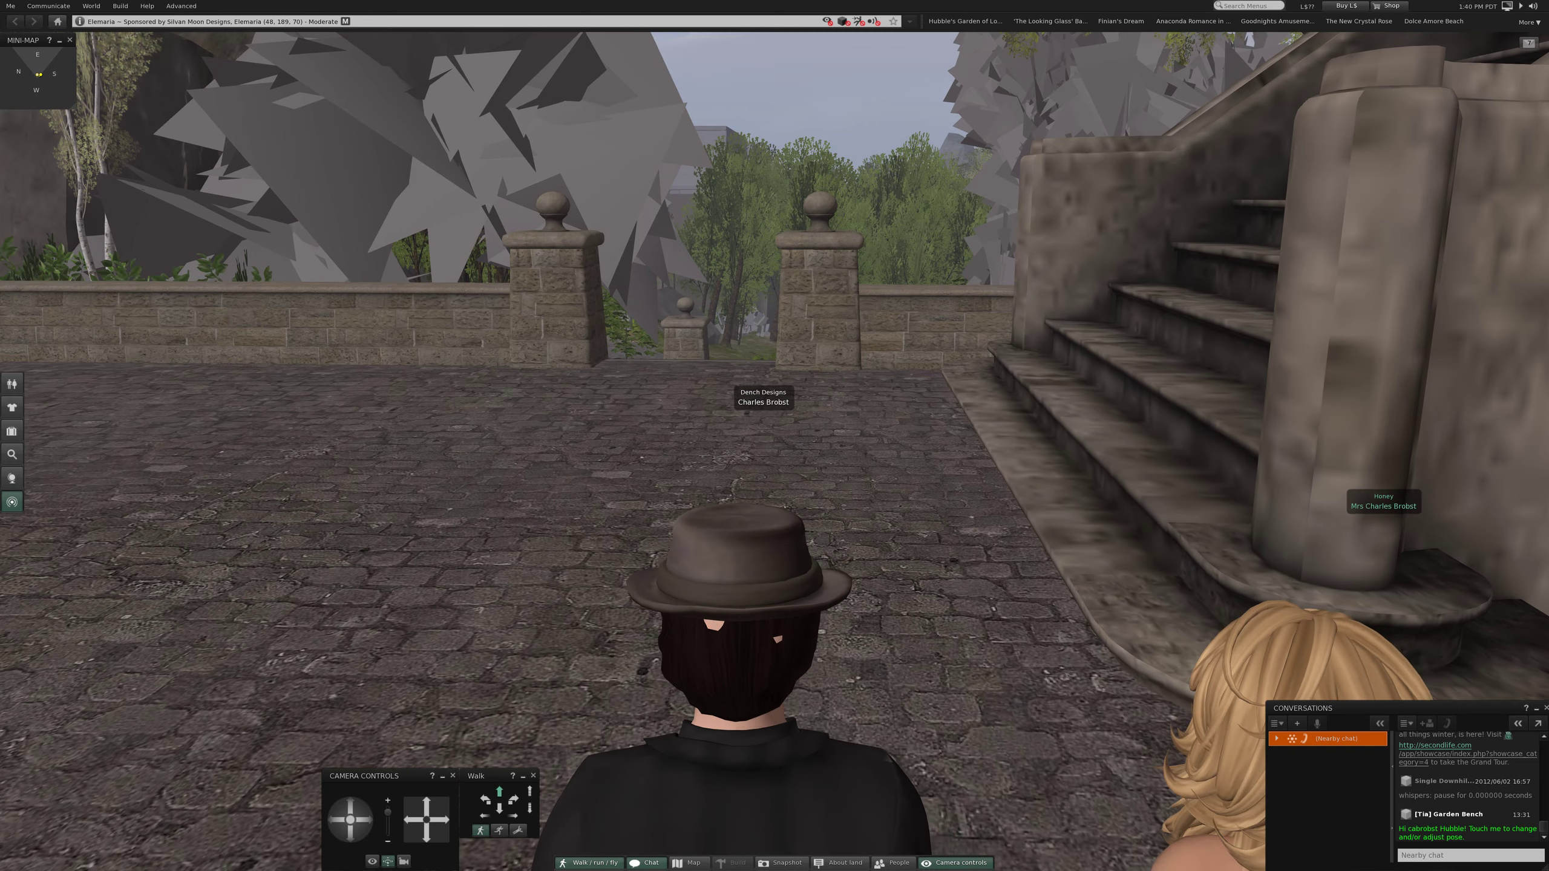
key(Right)
key(Up)
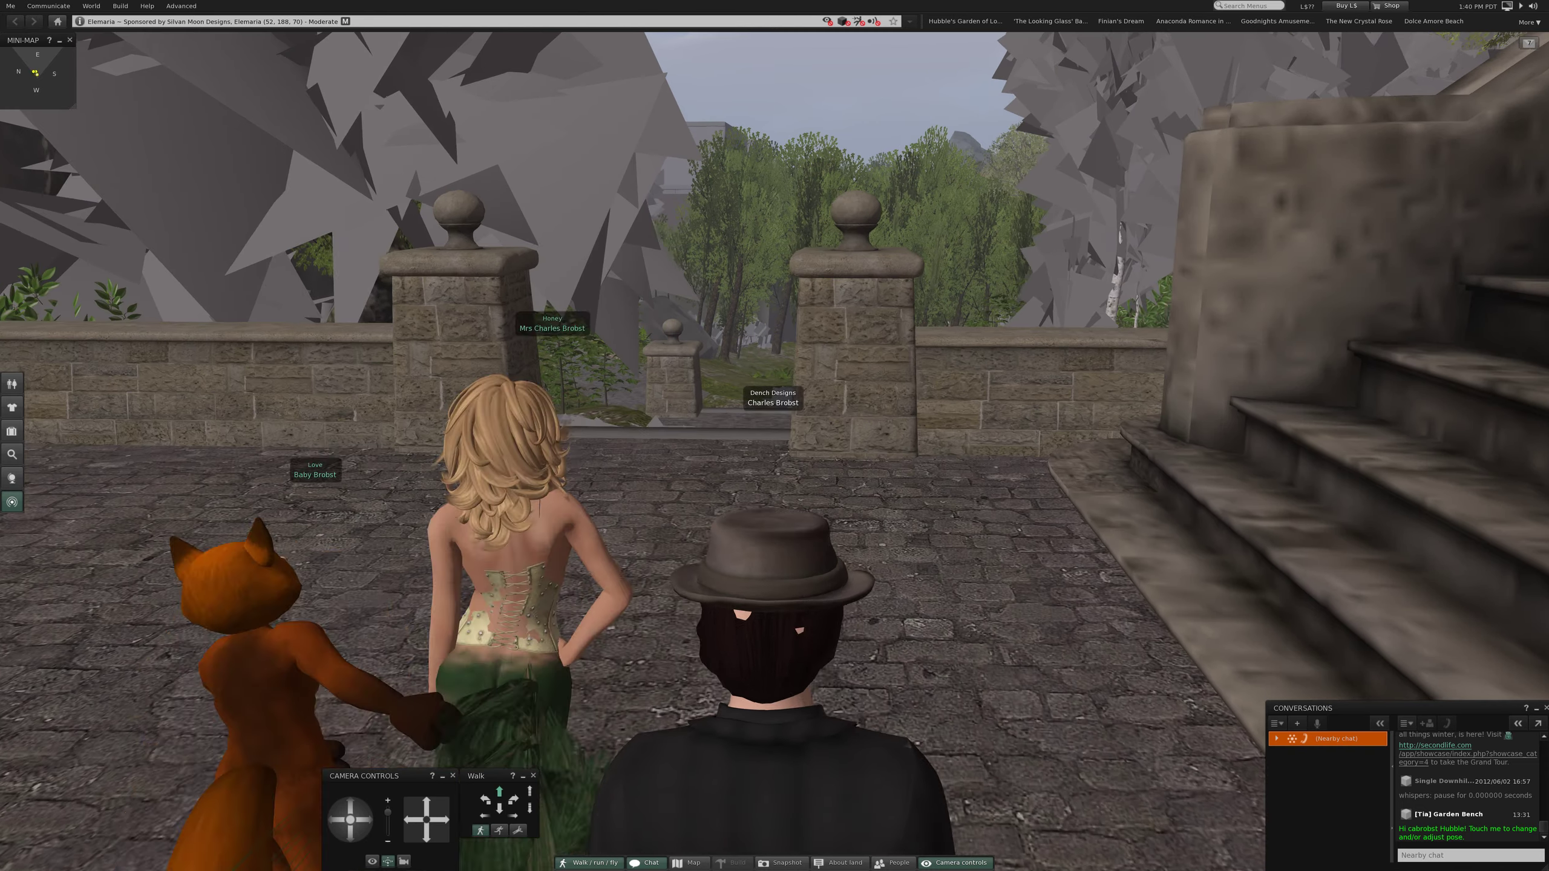
key(Up)
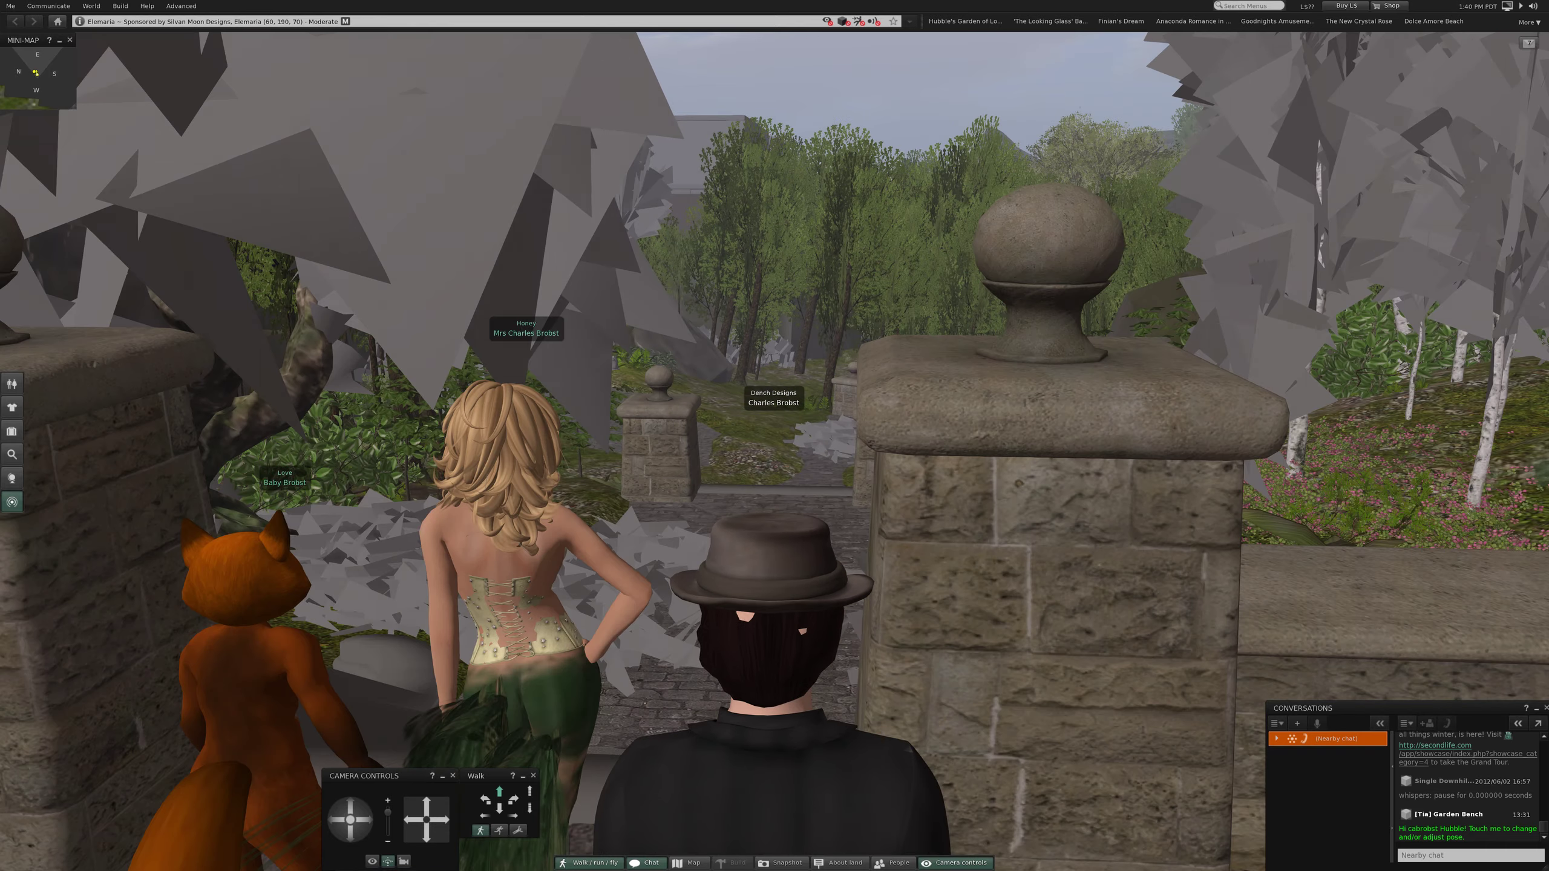
key(Up)
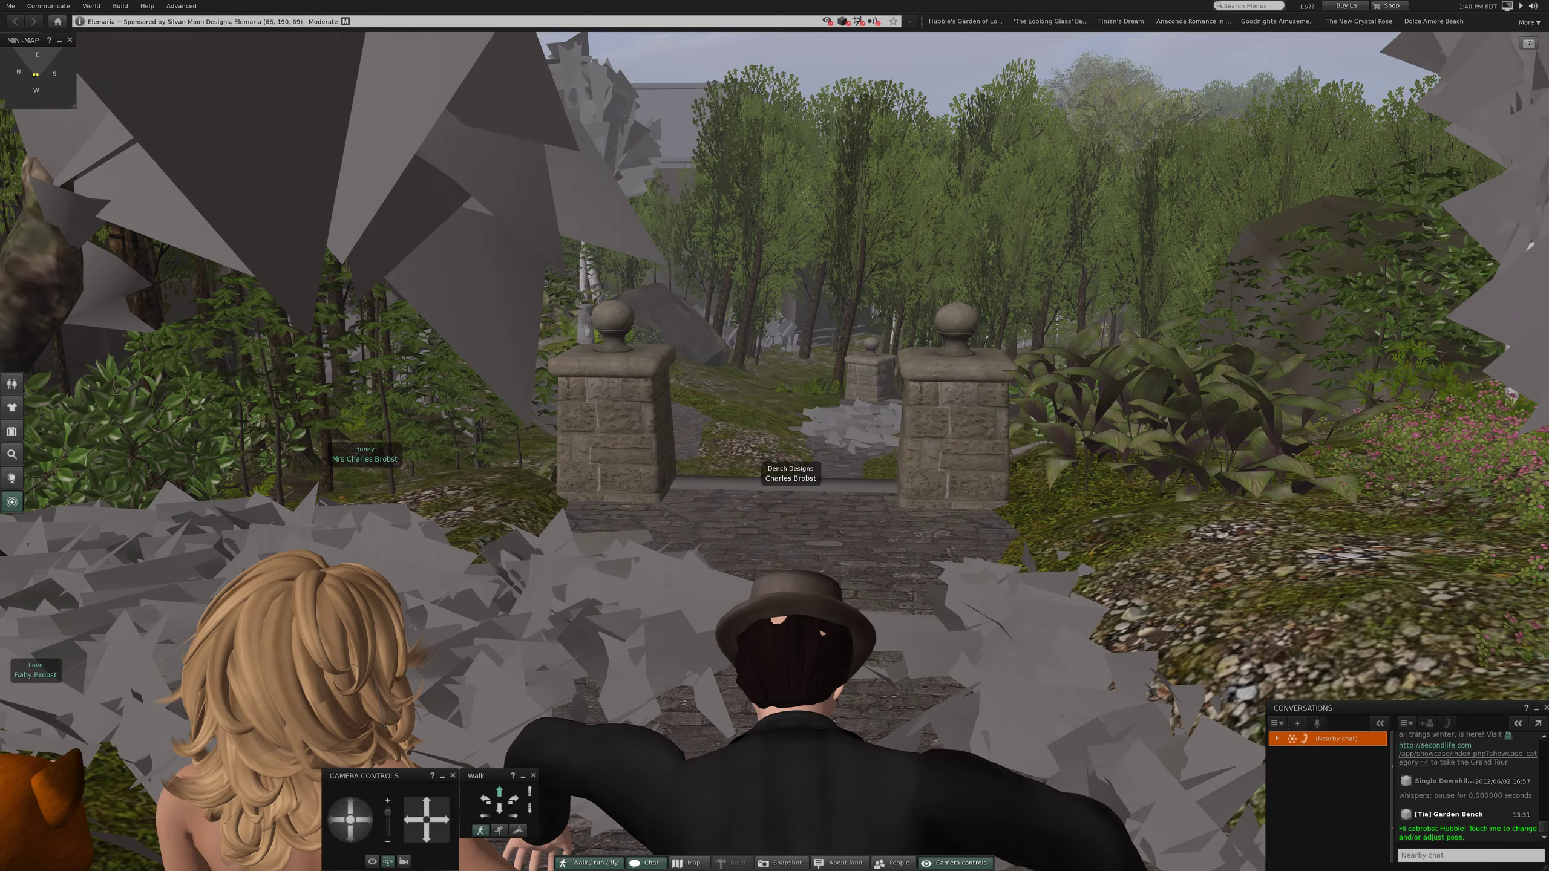
key(Up)
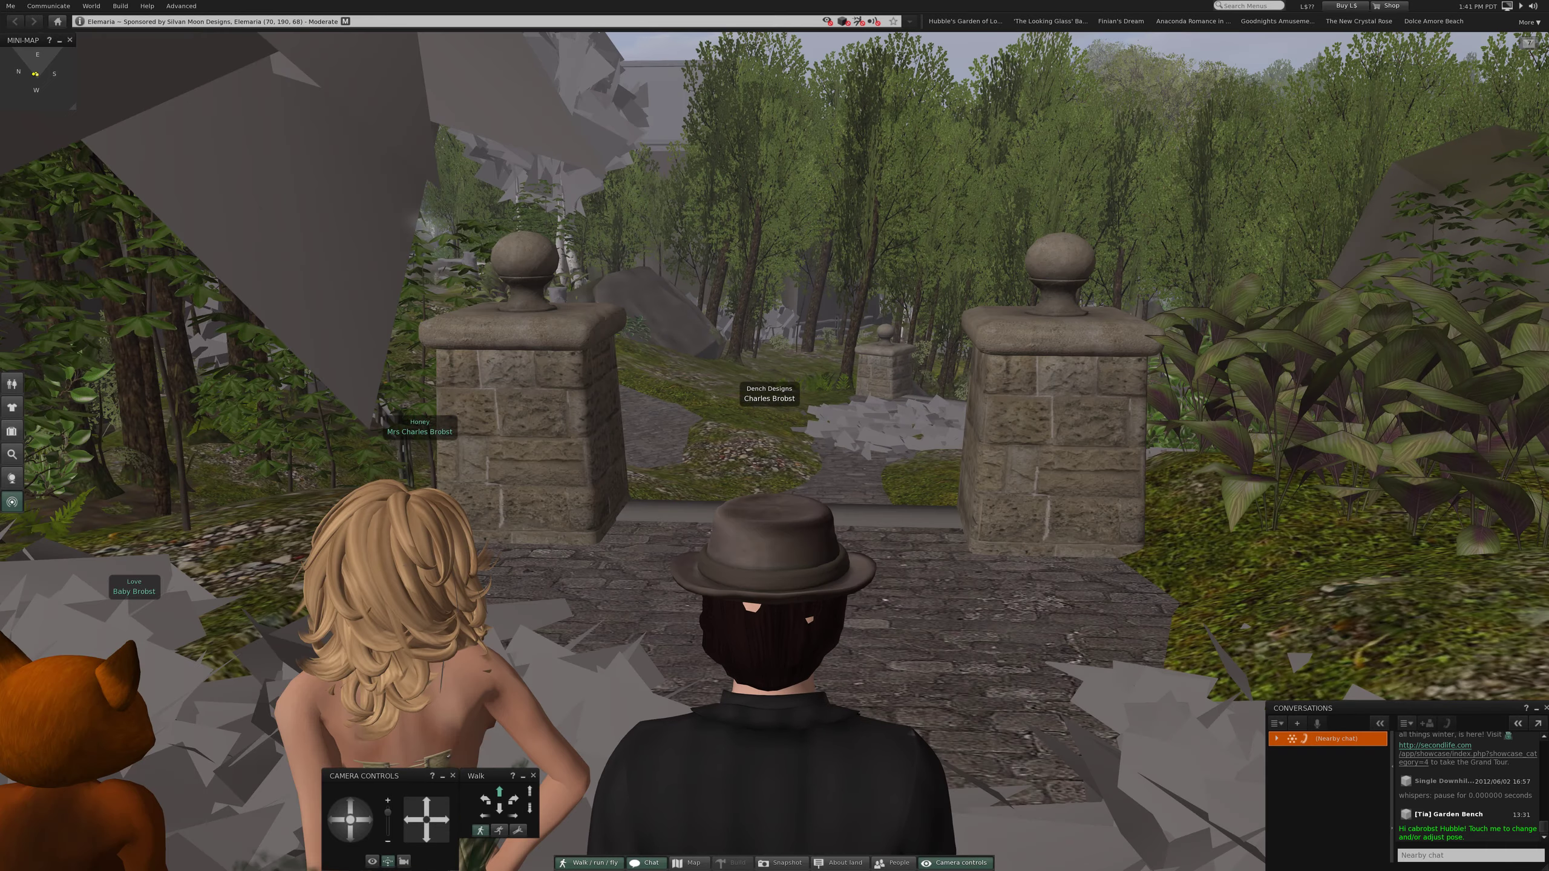
Walk the avatar along the cobbled path toward the next stone pillars
key(Up)
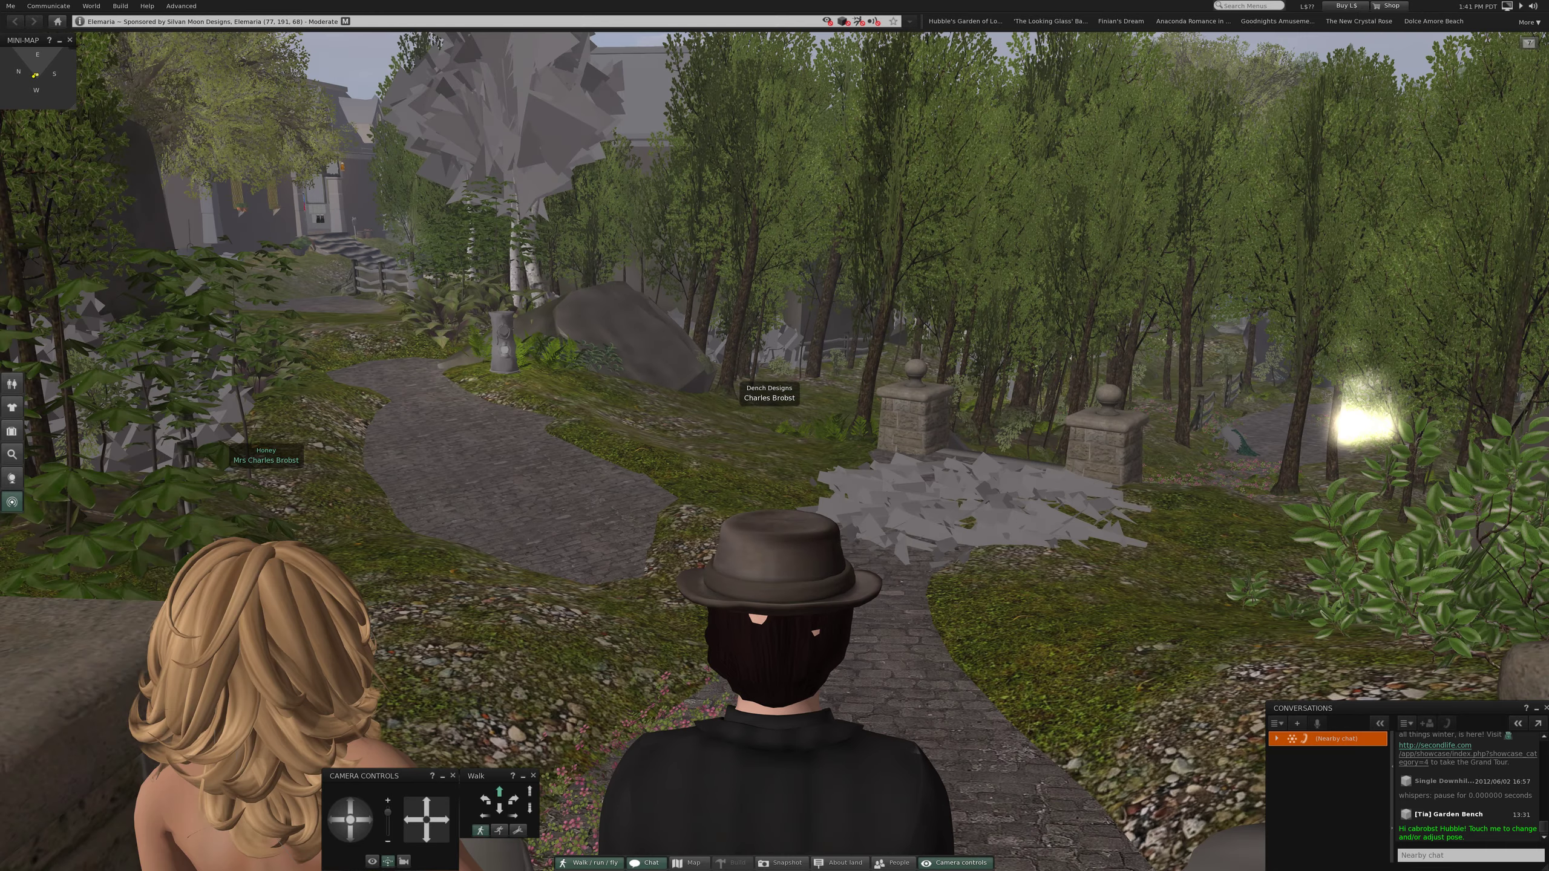
key(Up)
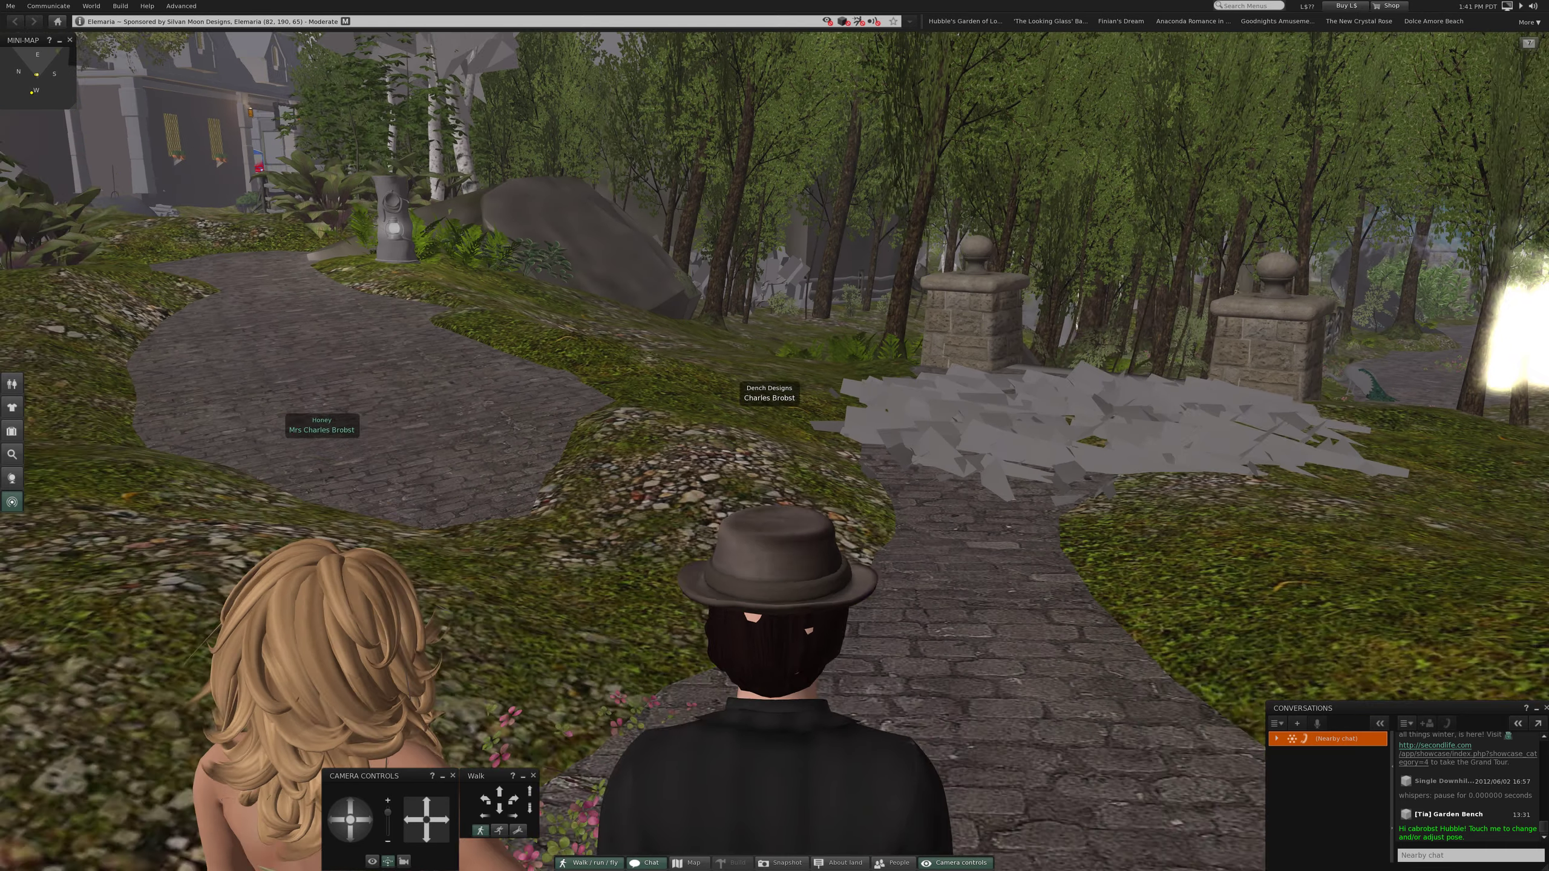
key(Up)
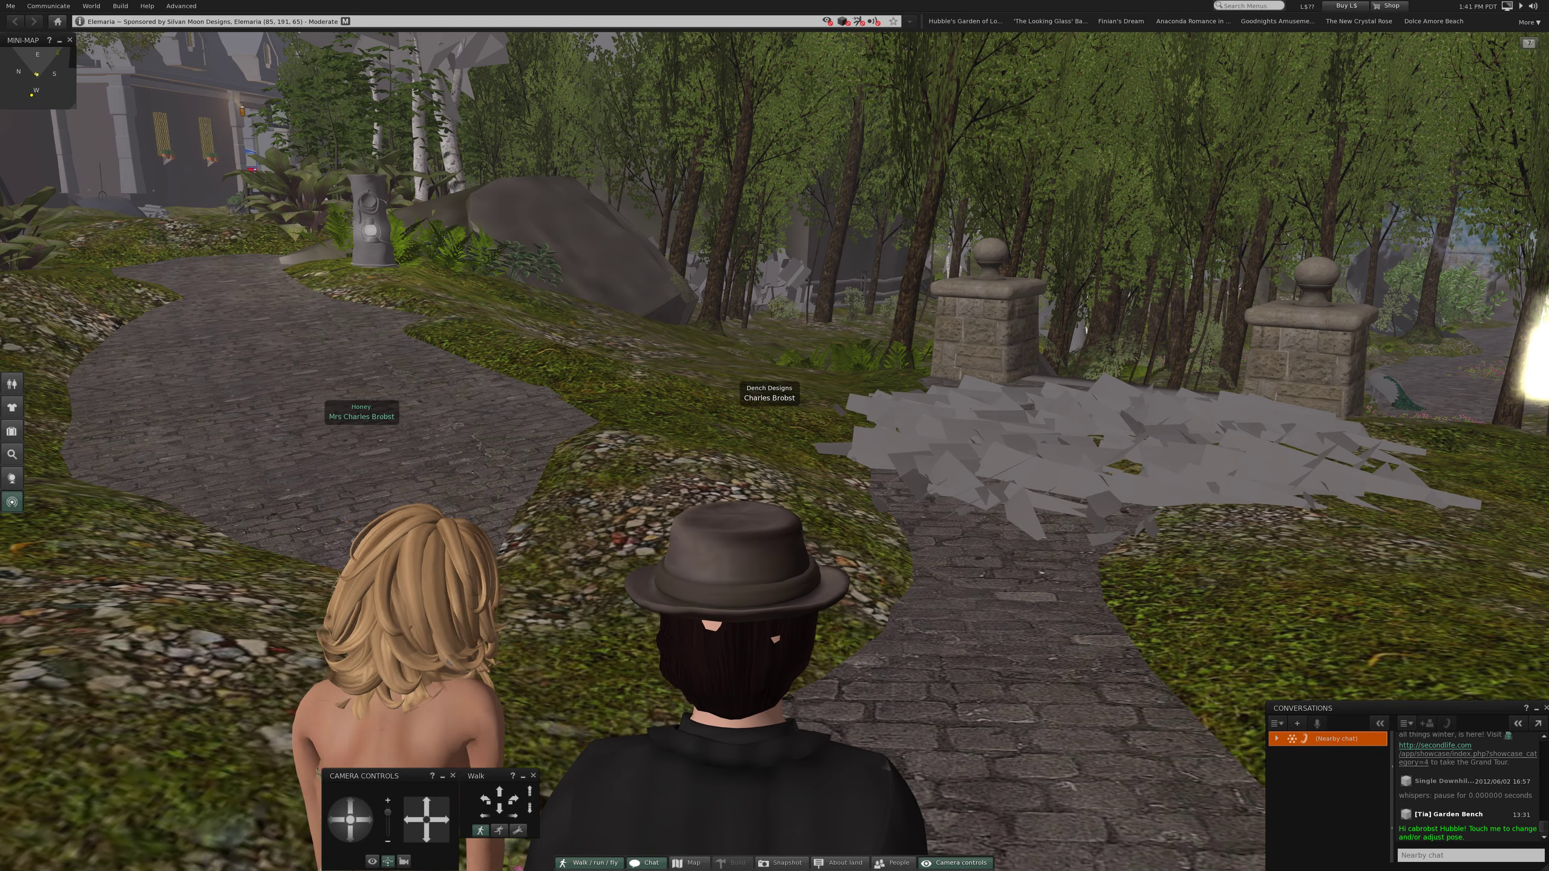
key(Up)
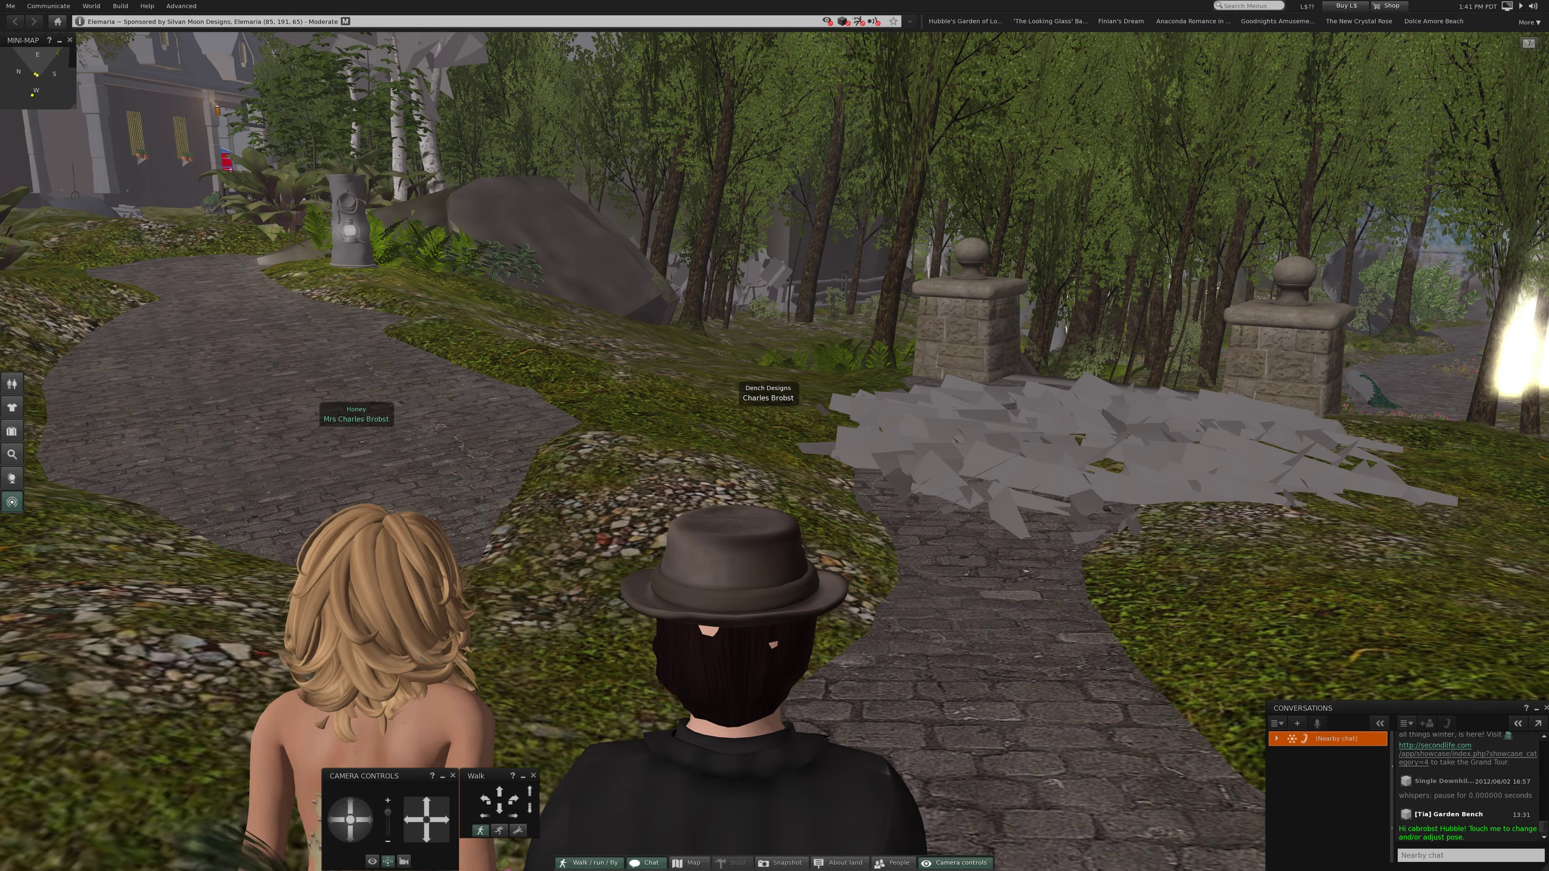
key(Up)
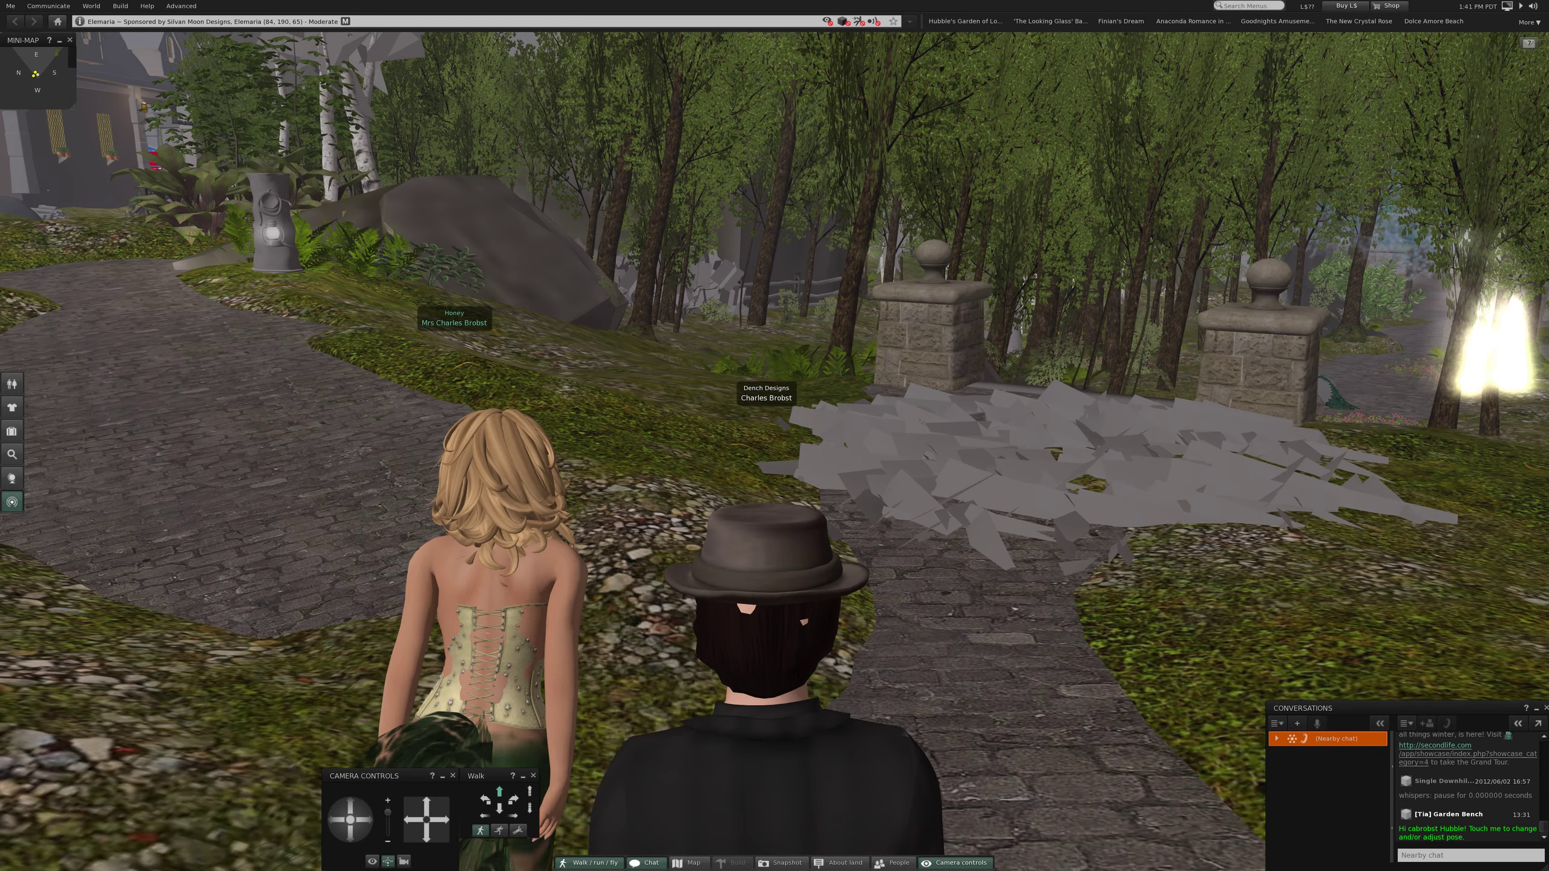
key(Up)
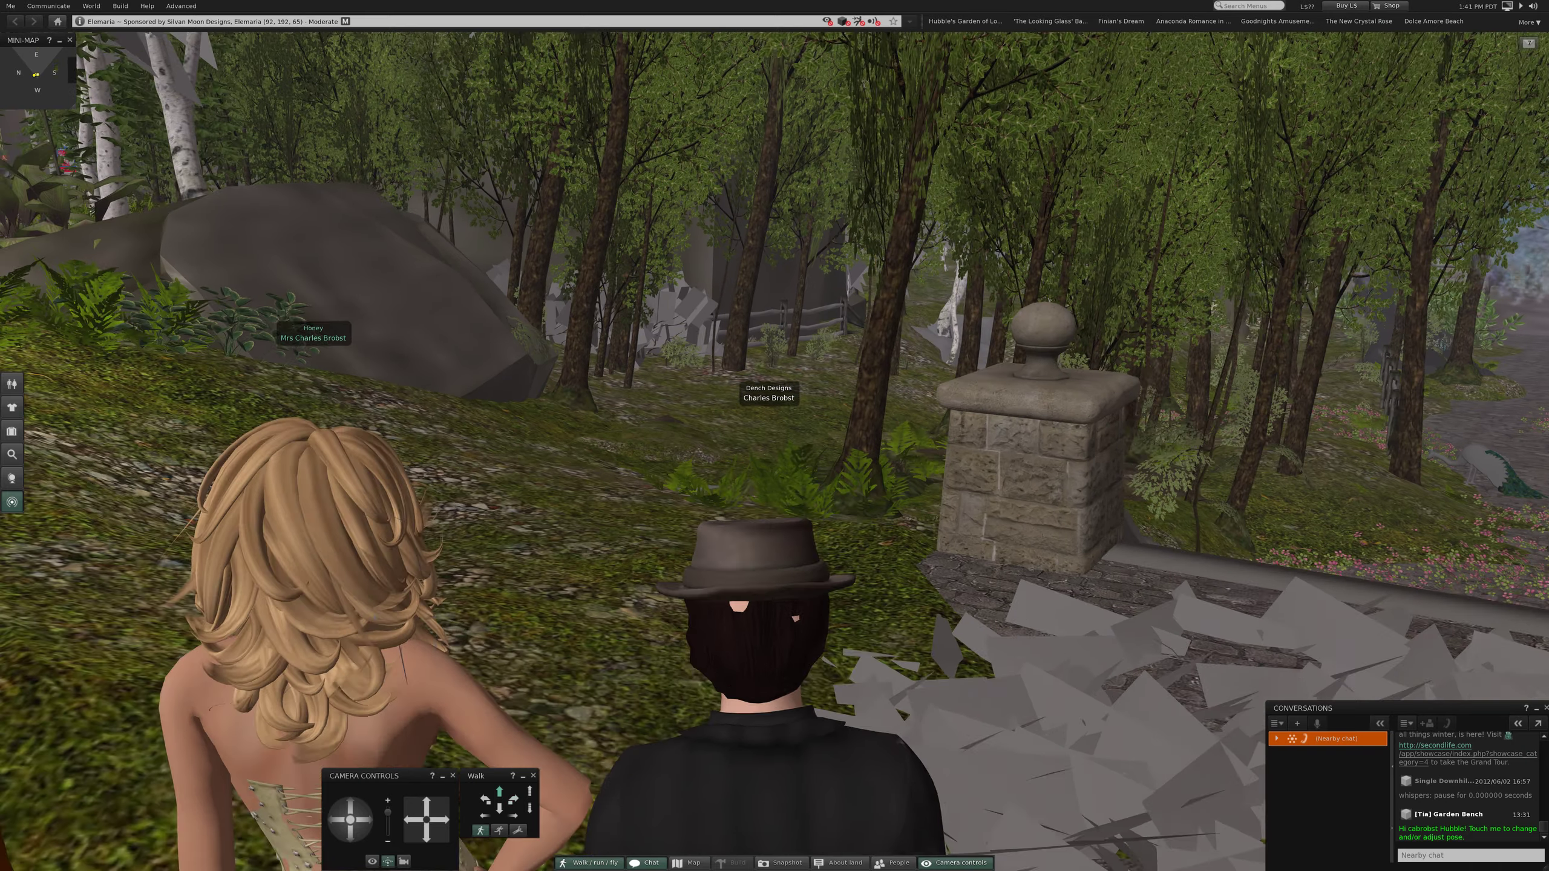
Look around the forest, walk past the pillars, and face the path toward the glowing beam
key(Left)
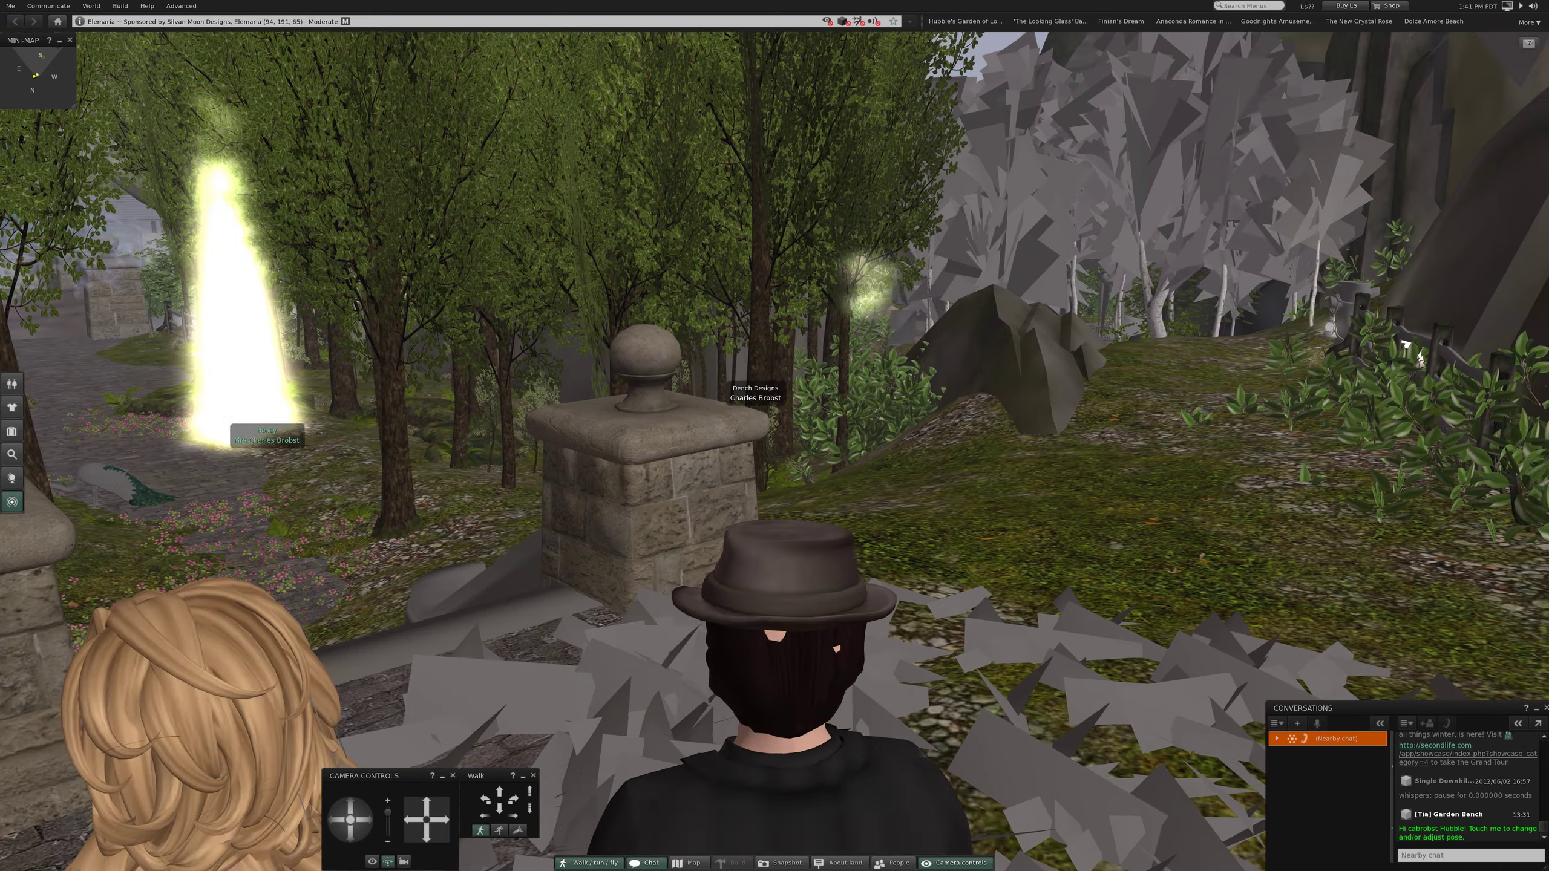
key(Right)
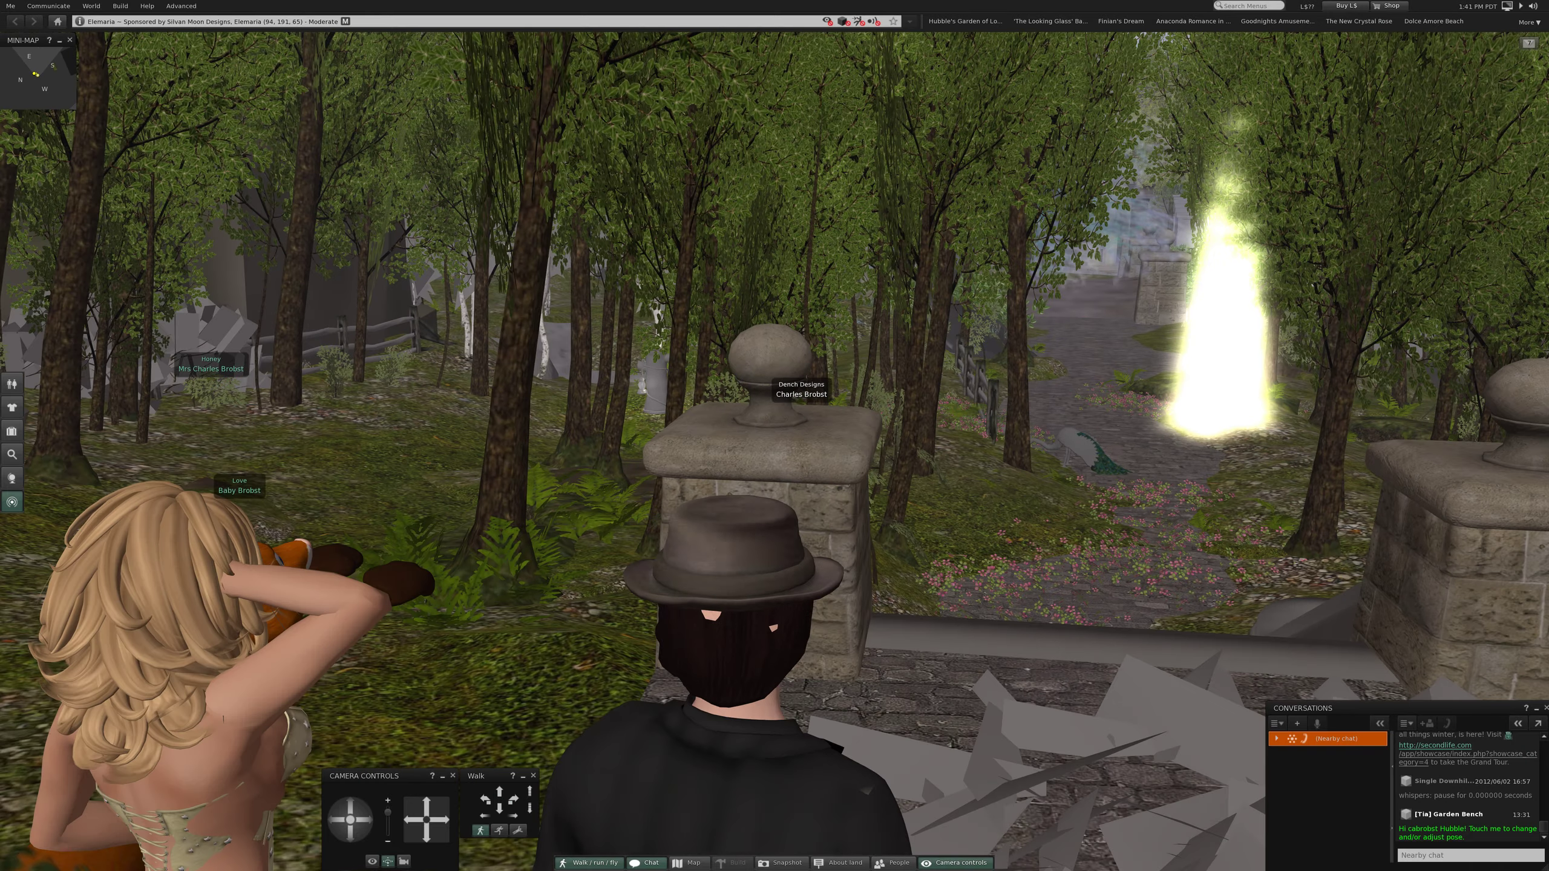
key(Left)
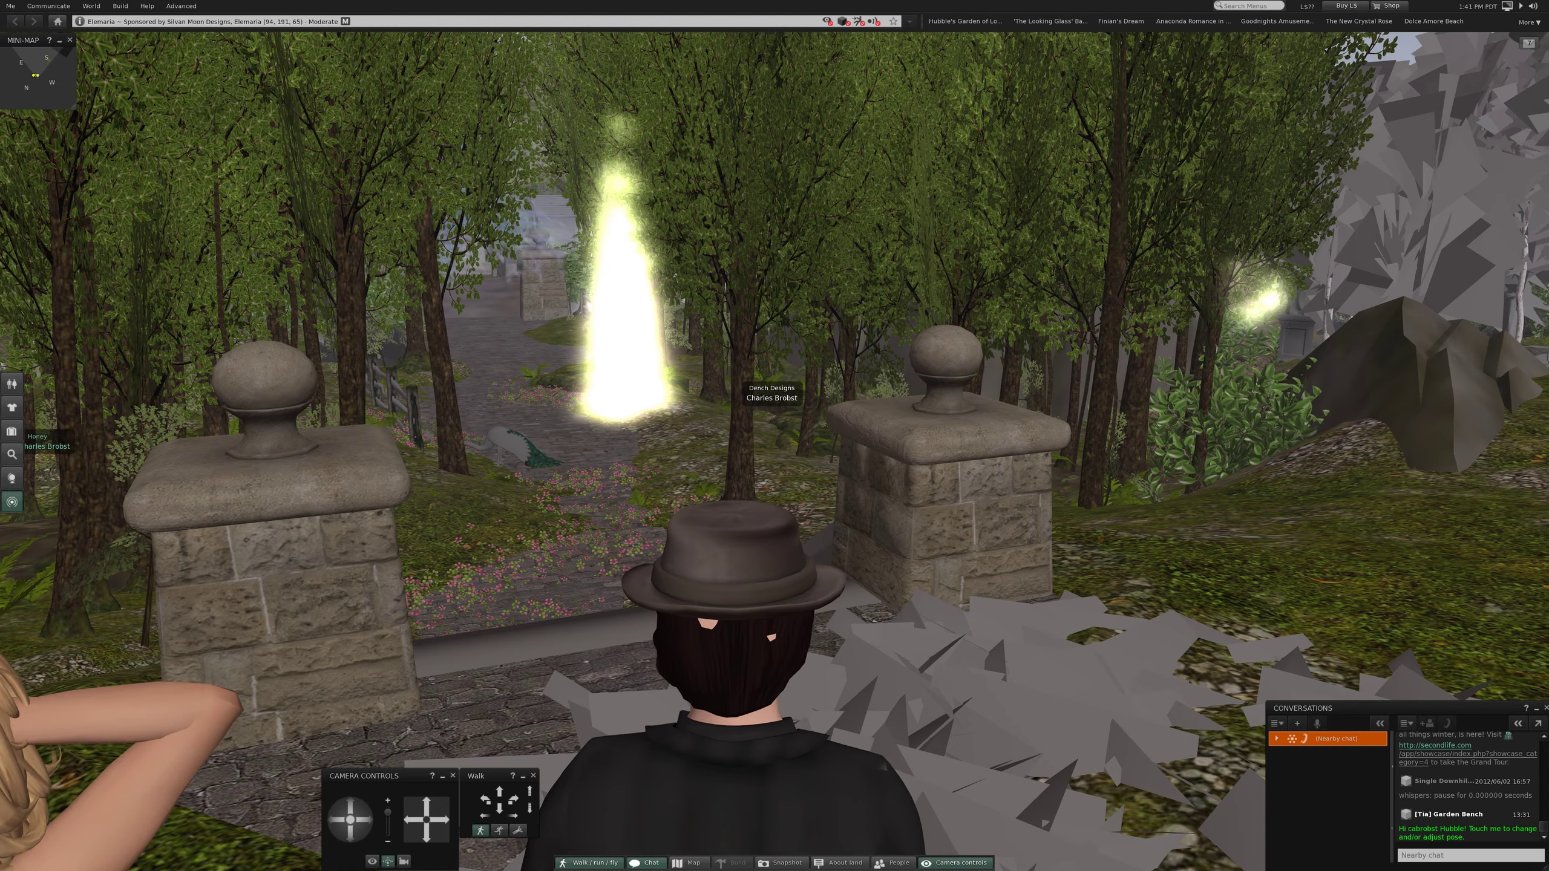
key(Up)
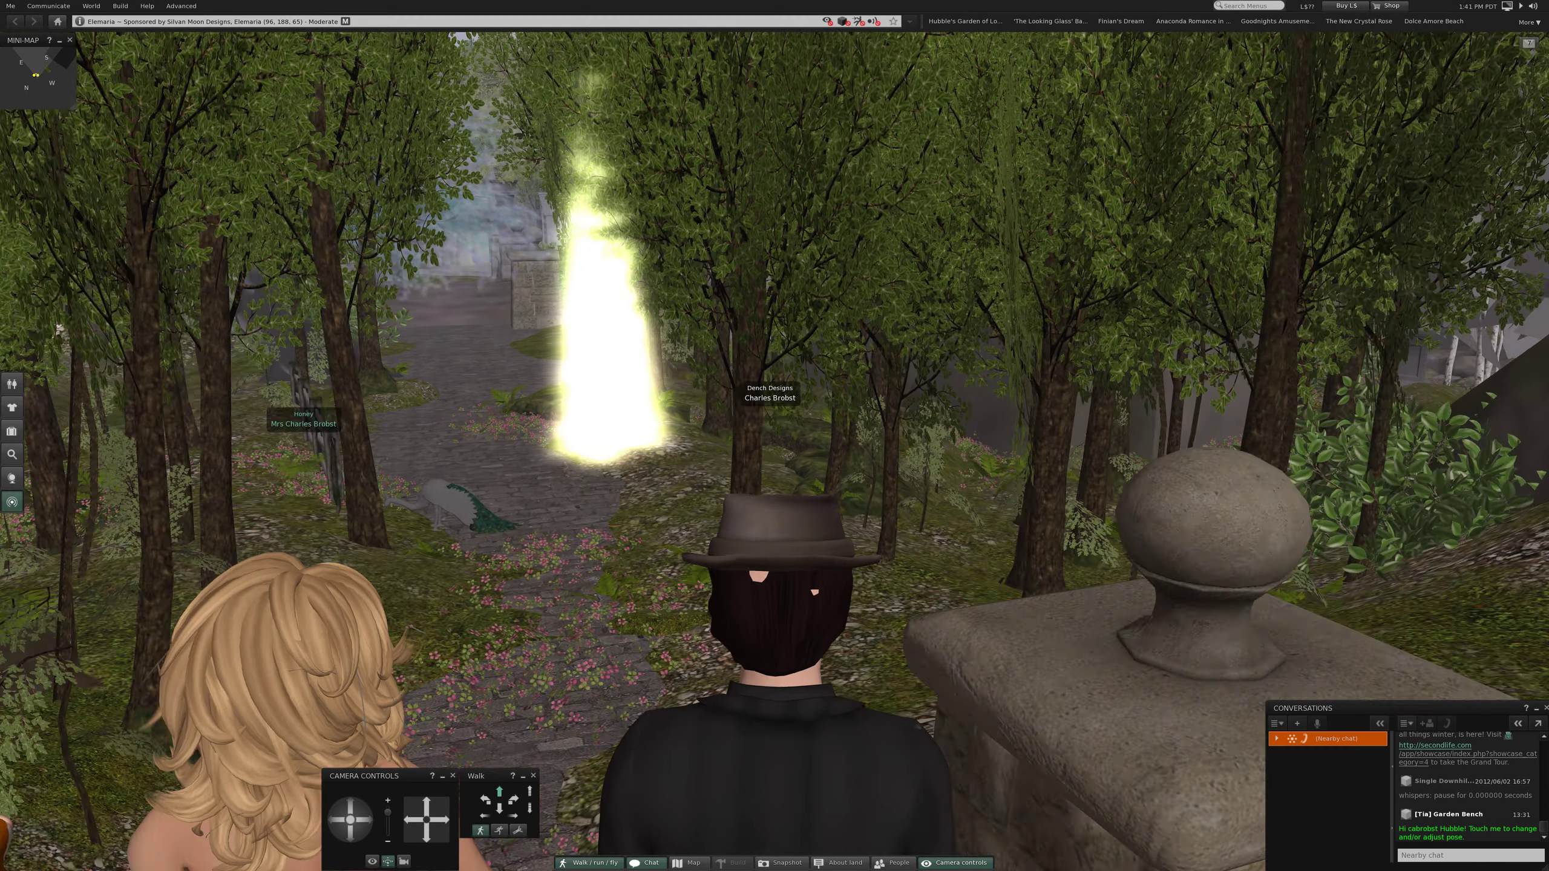
key(Right)
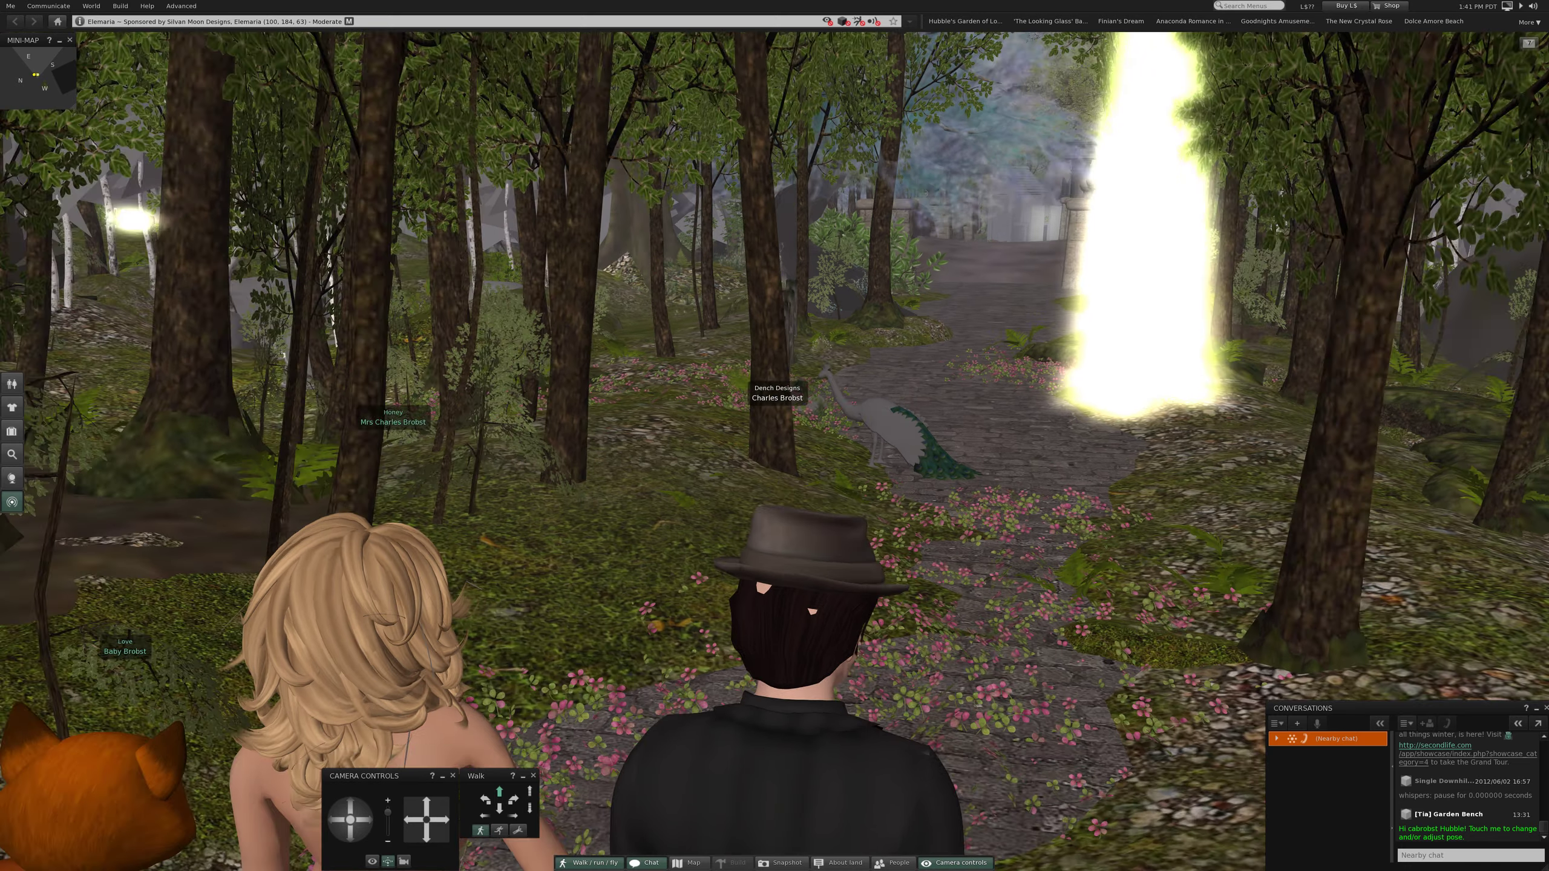
key(Left)
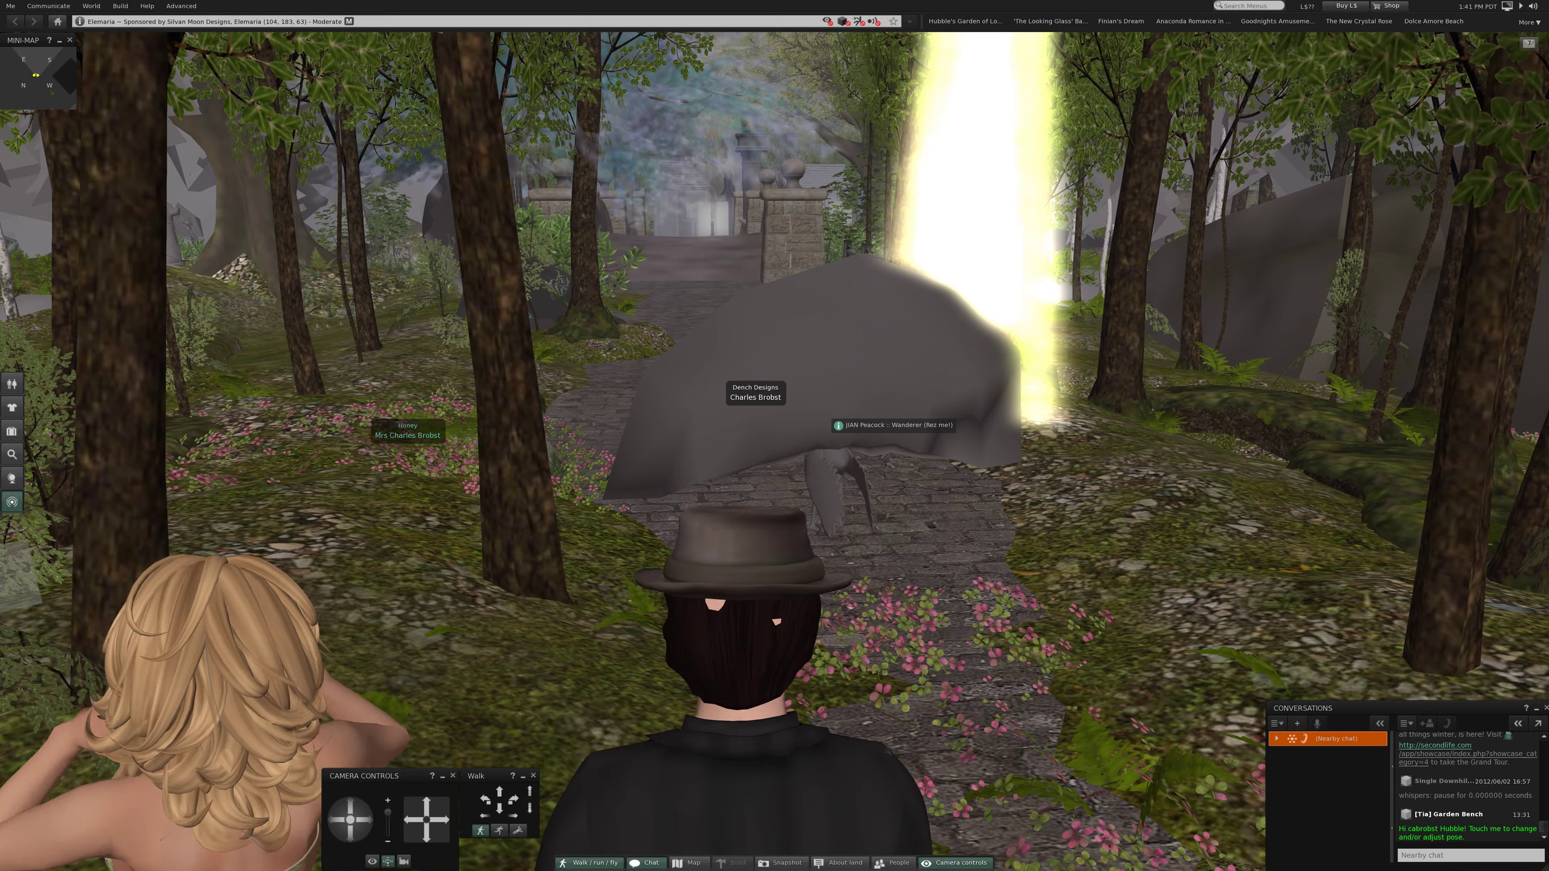
Walk alongside the forest fence and down the stone path to the gate on the bridge
key(Up)
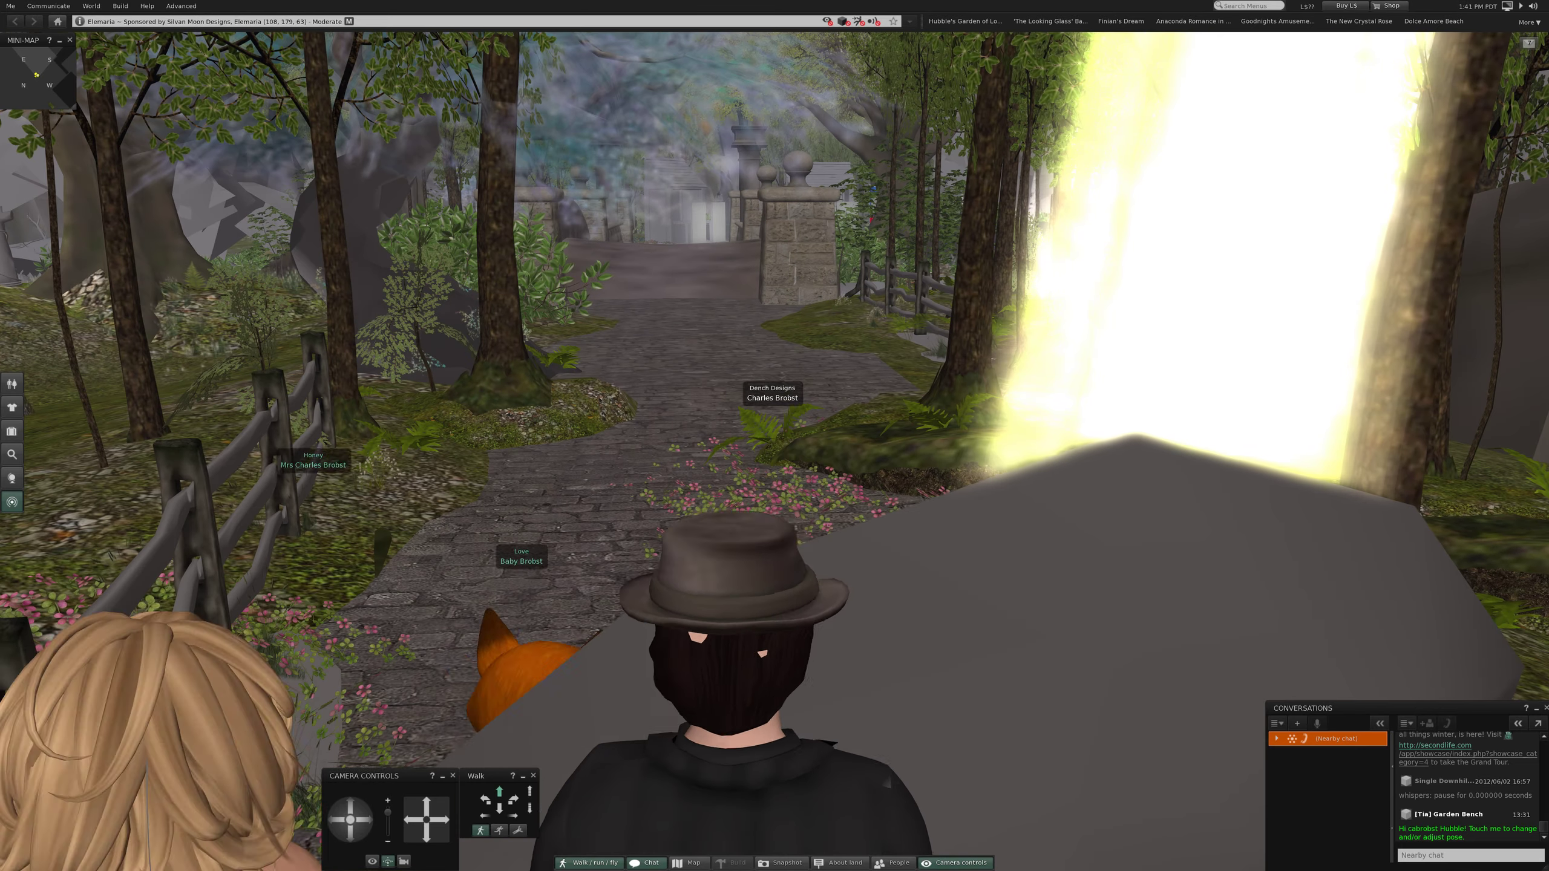
key(Left)
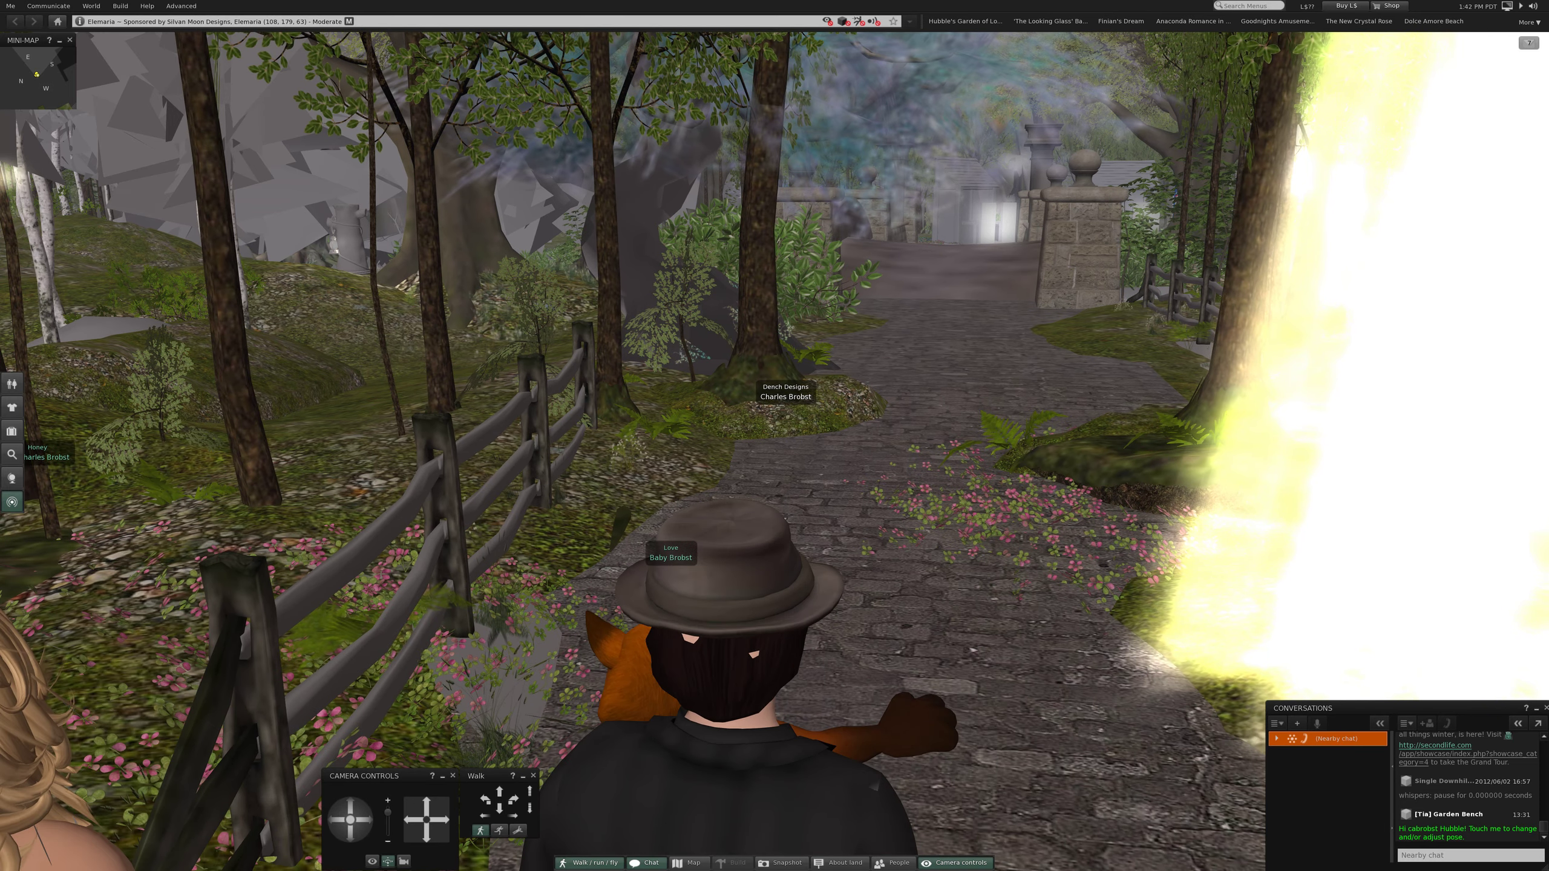
key(Left)
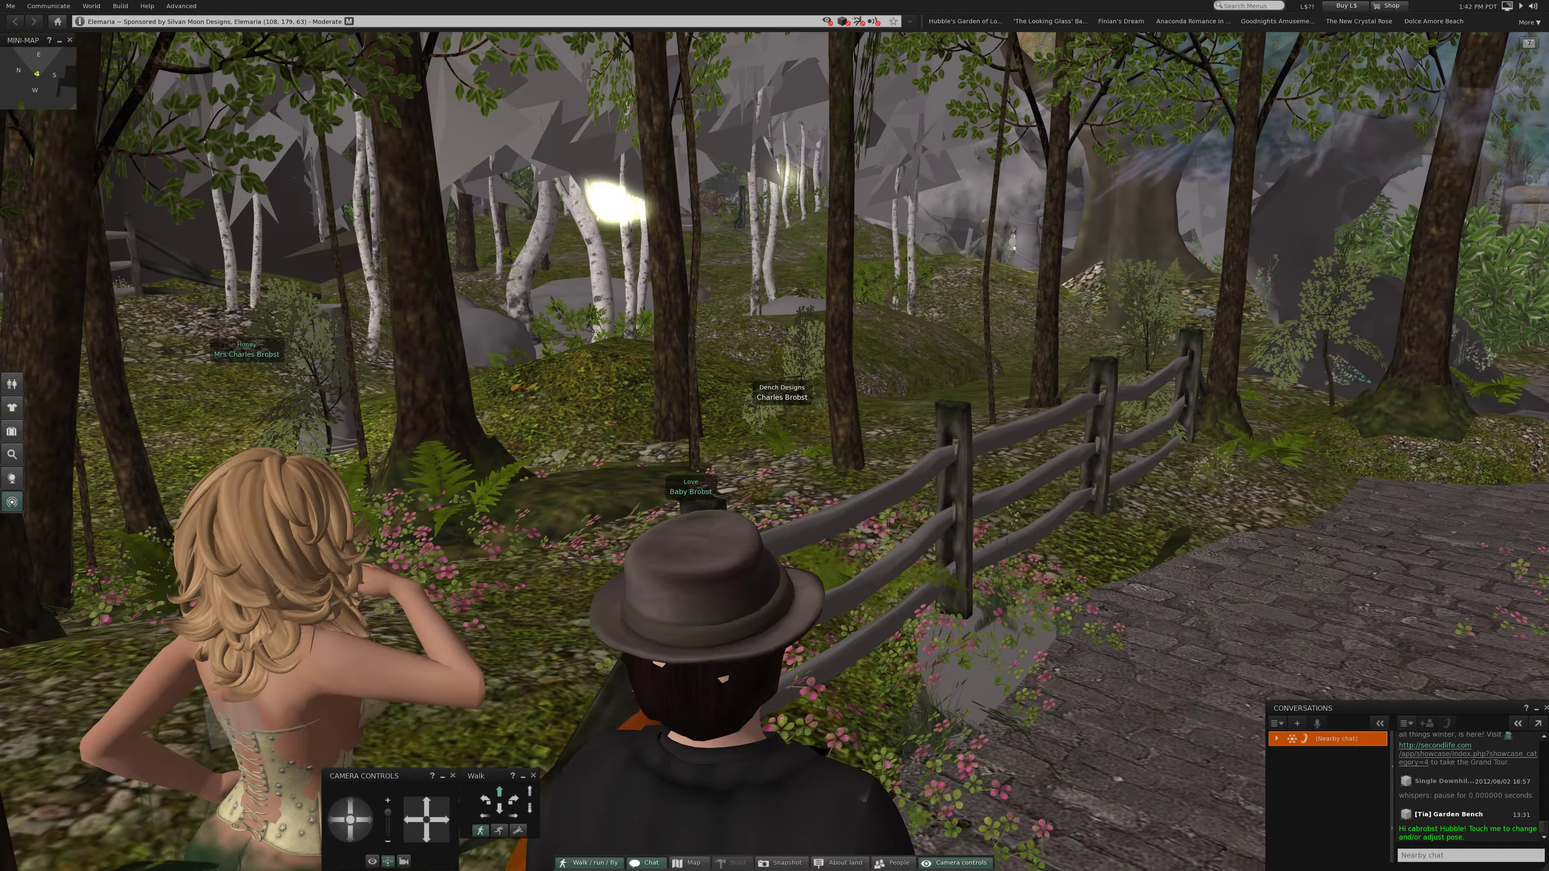
key(Up)
key(Up)
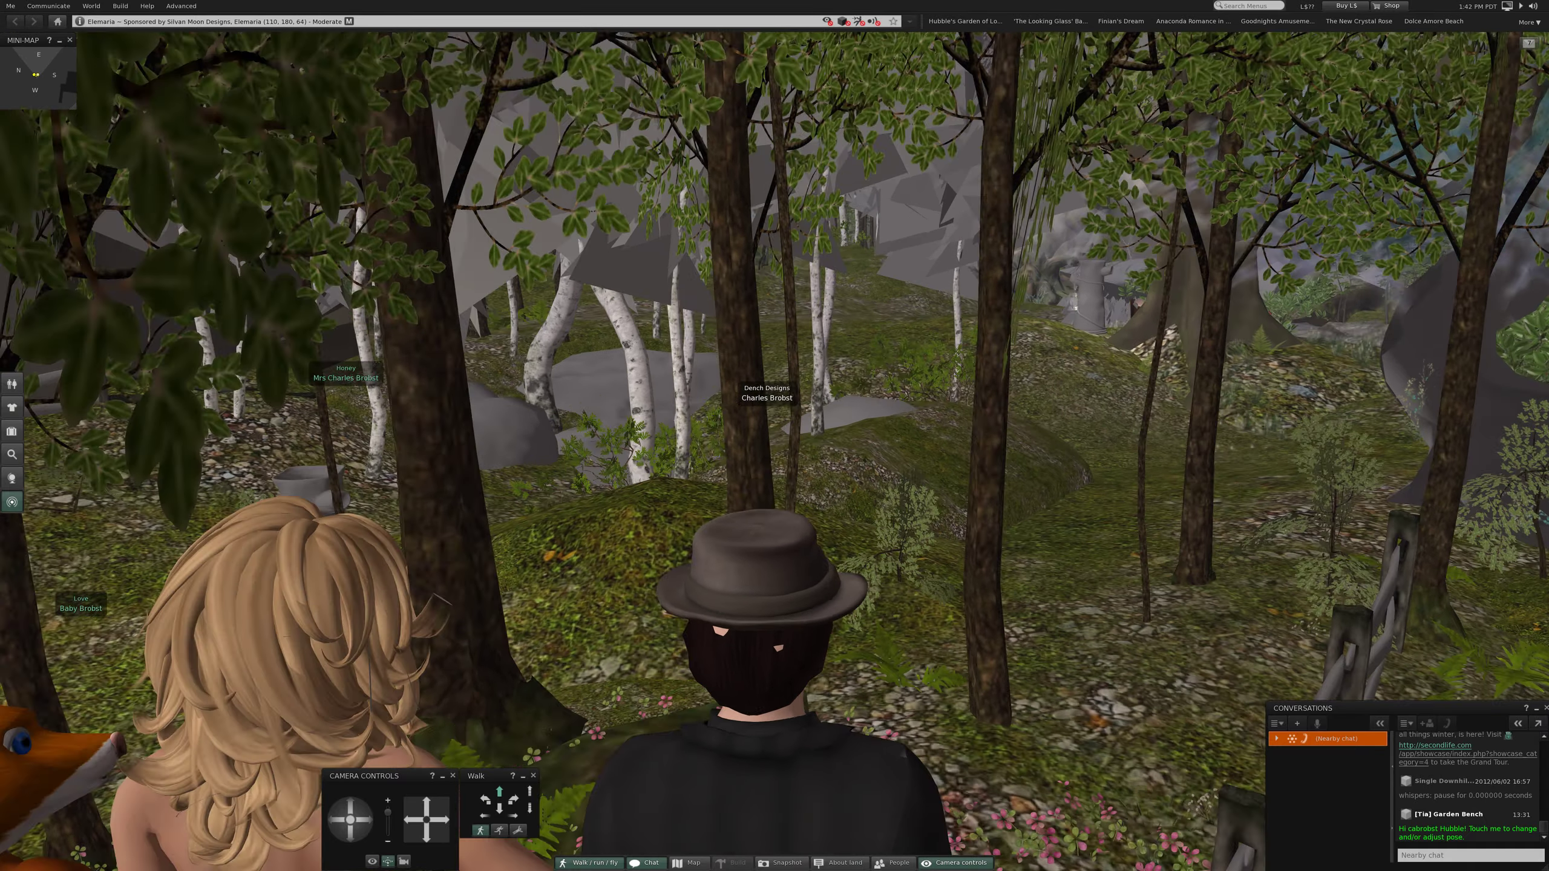
key(Right)
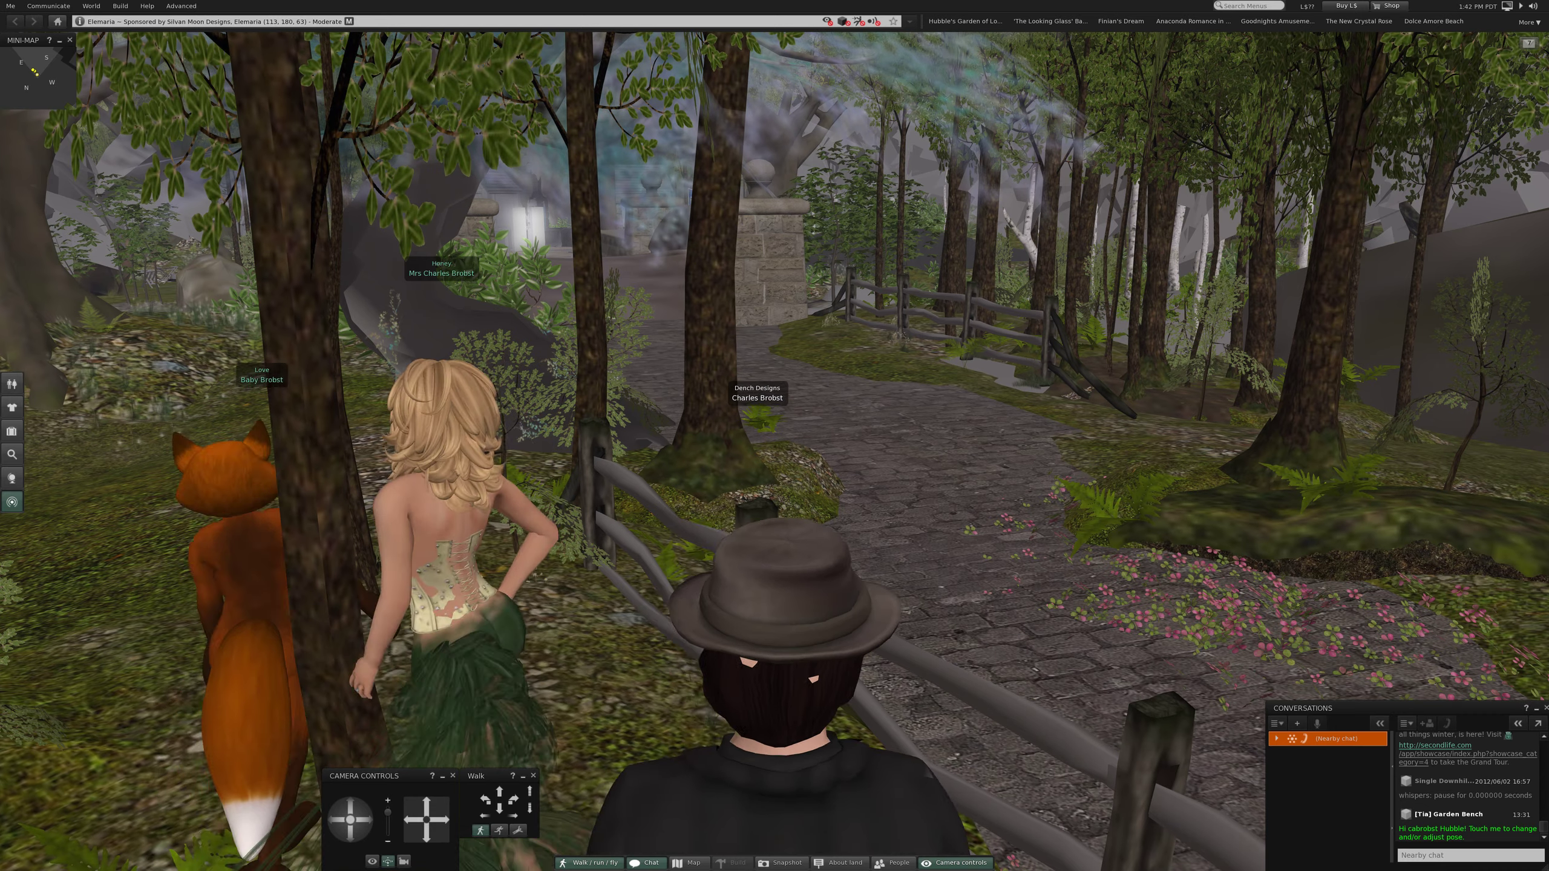
key(Up)
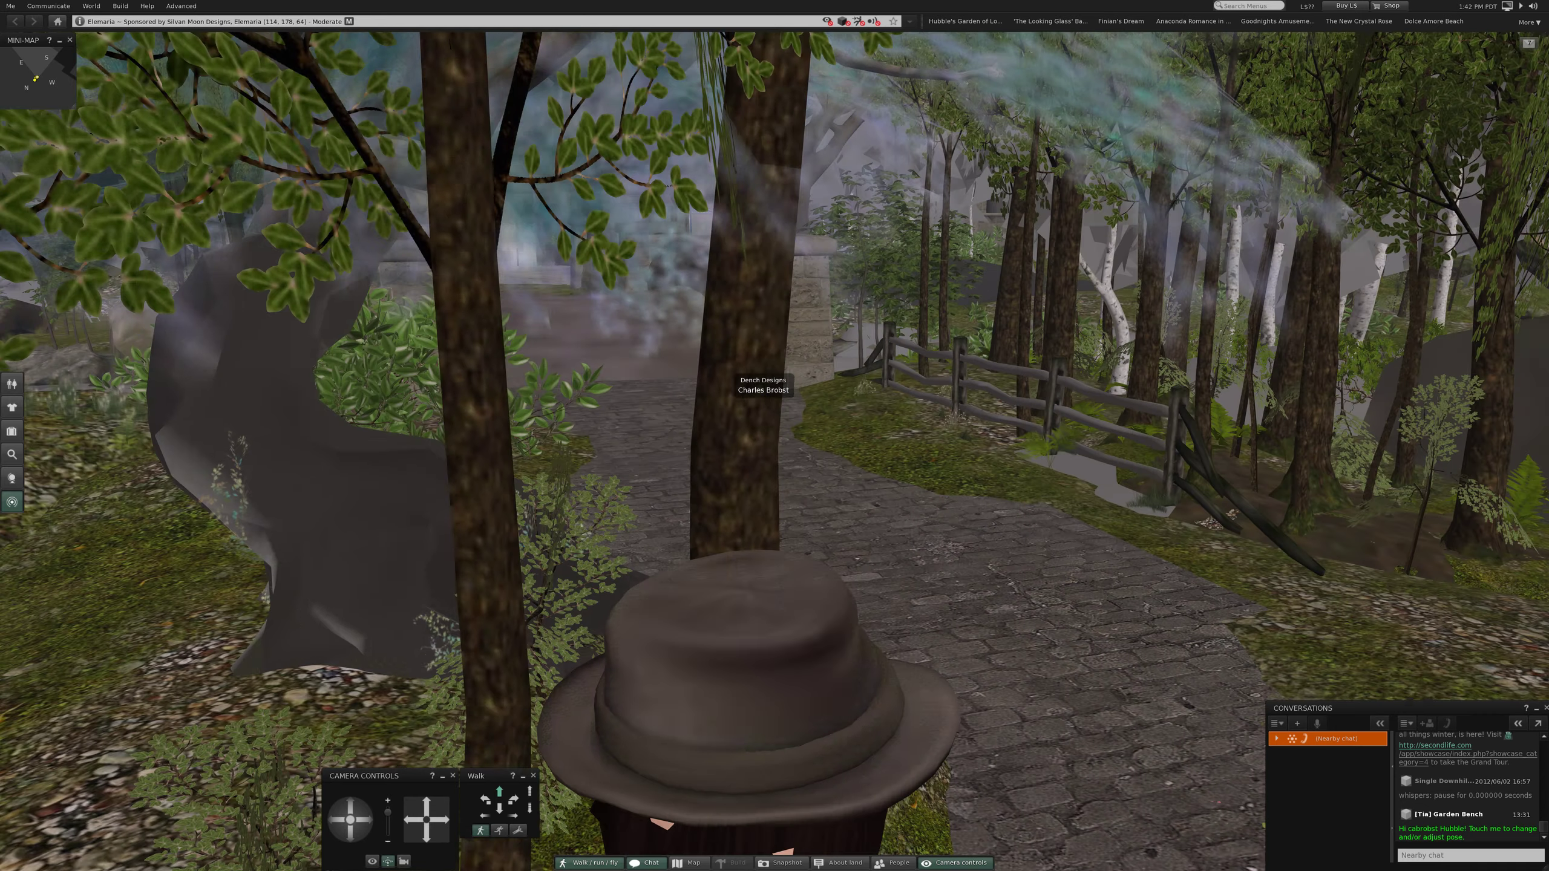
key(Up)
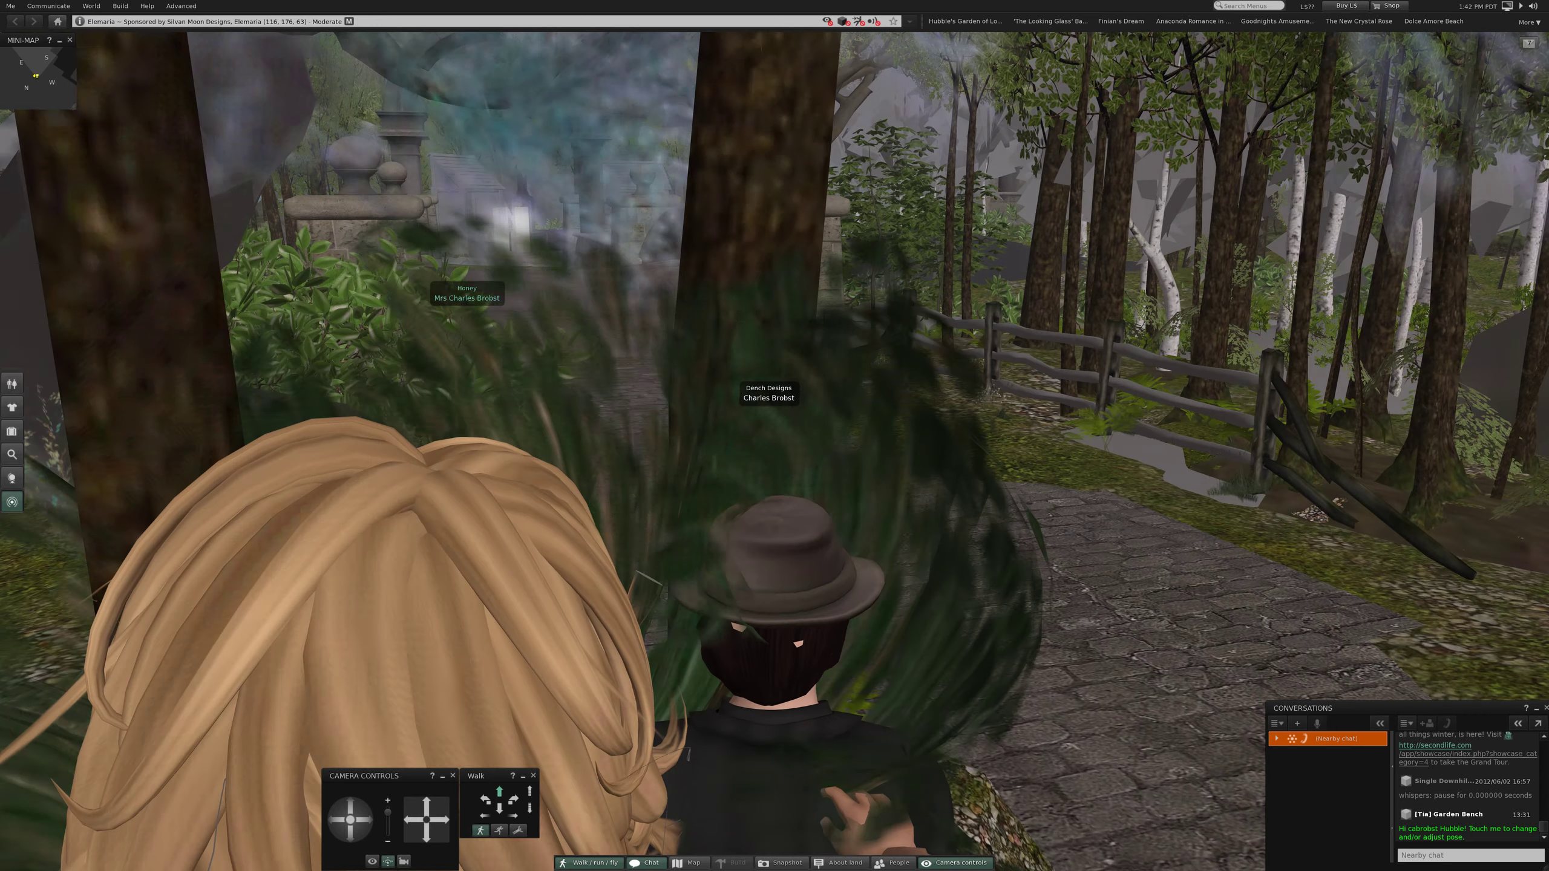
key(Escape)
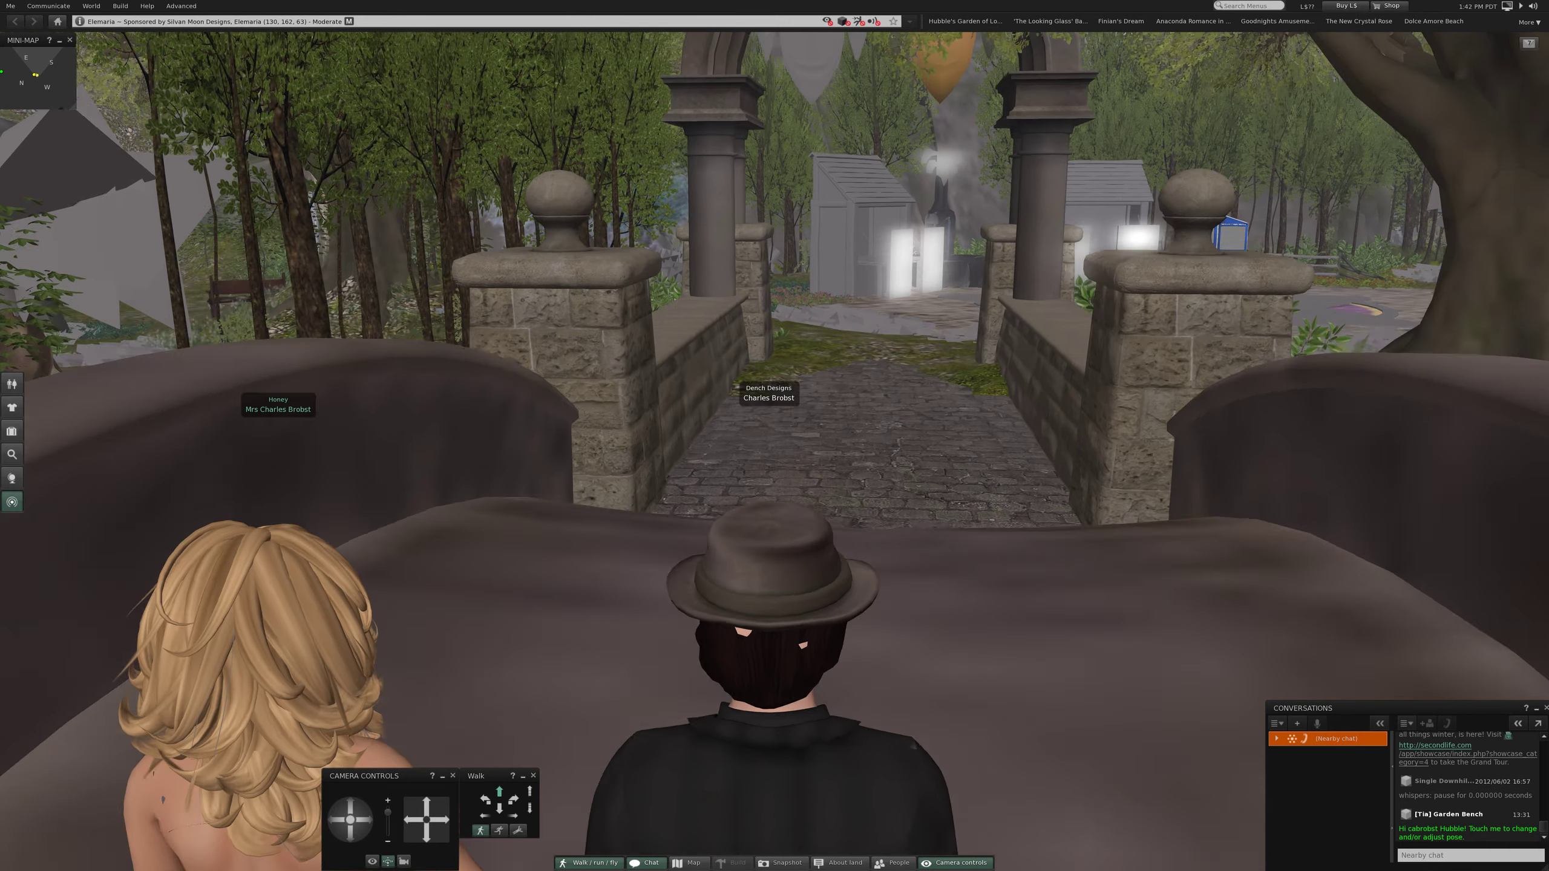
Walk past the star platform into the hub plaza and turn to face the grey stone steps
key(Up)
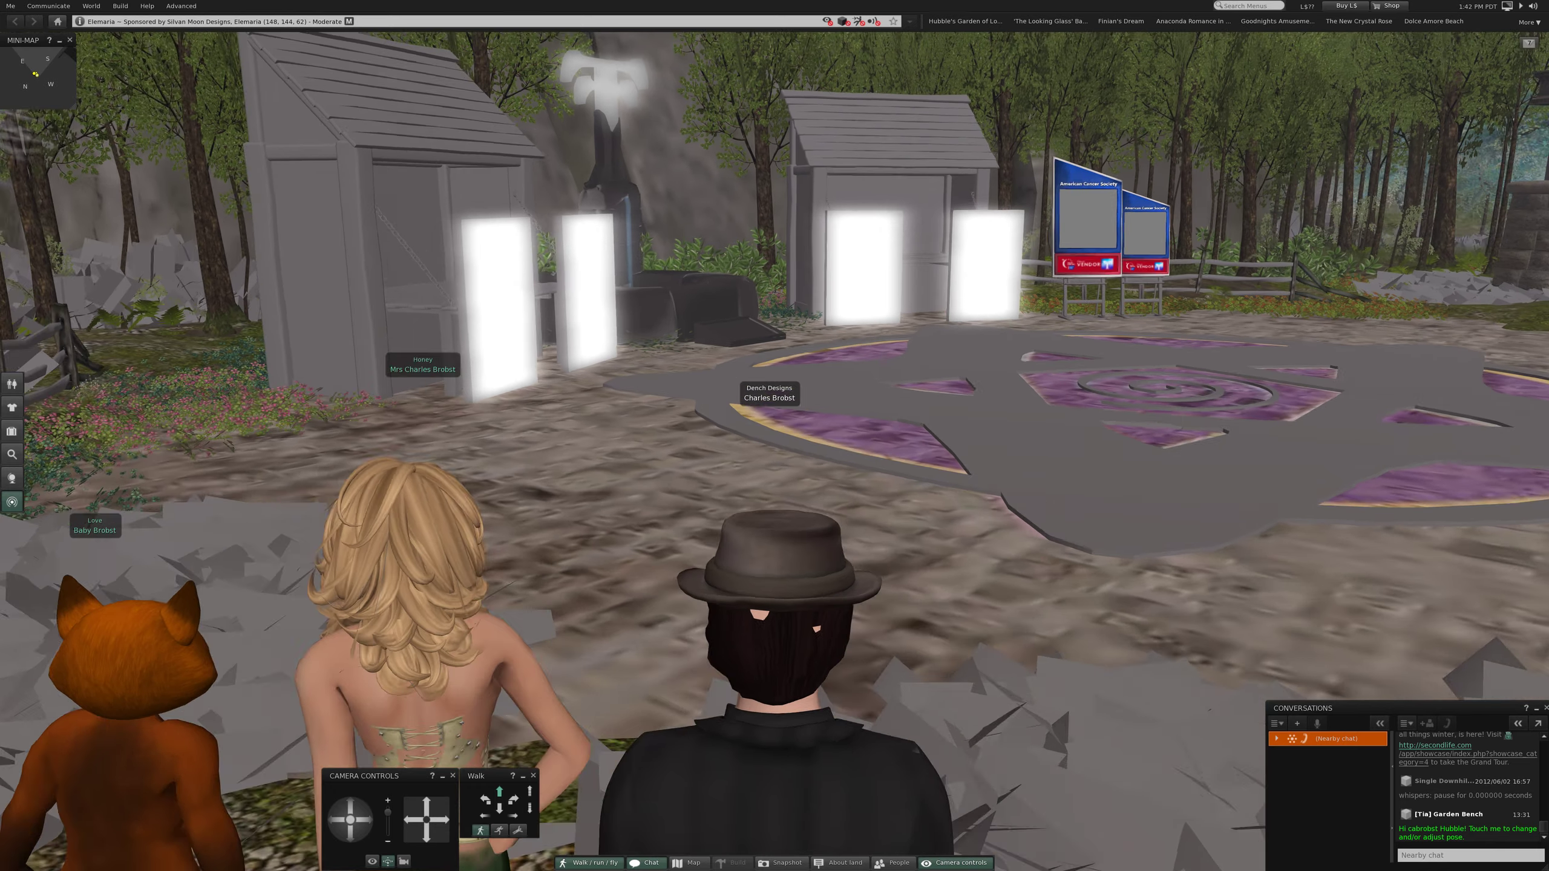
key(Left)
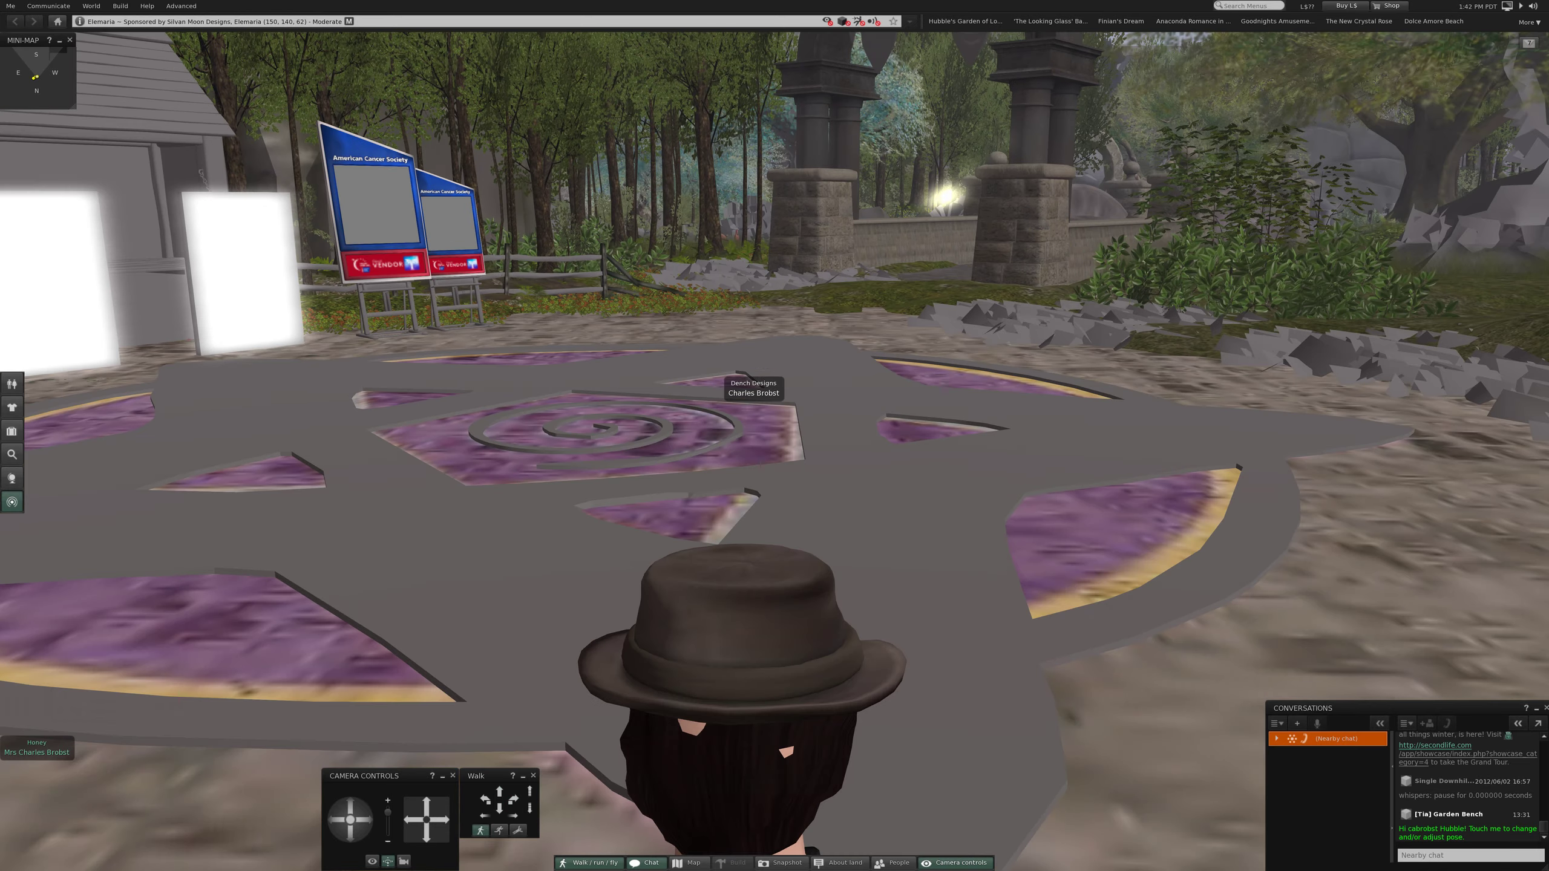
key(Right)
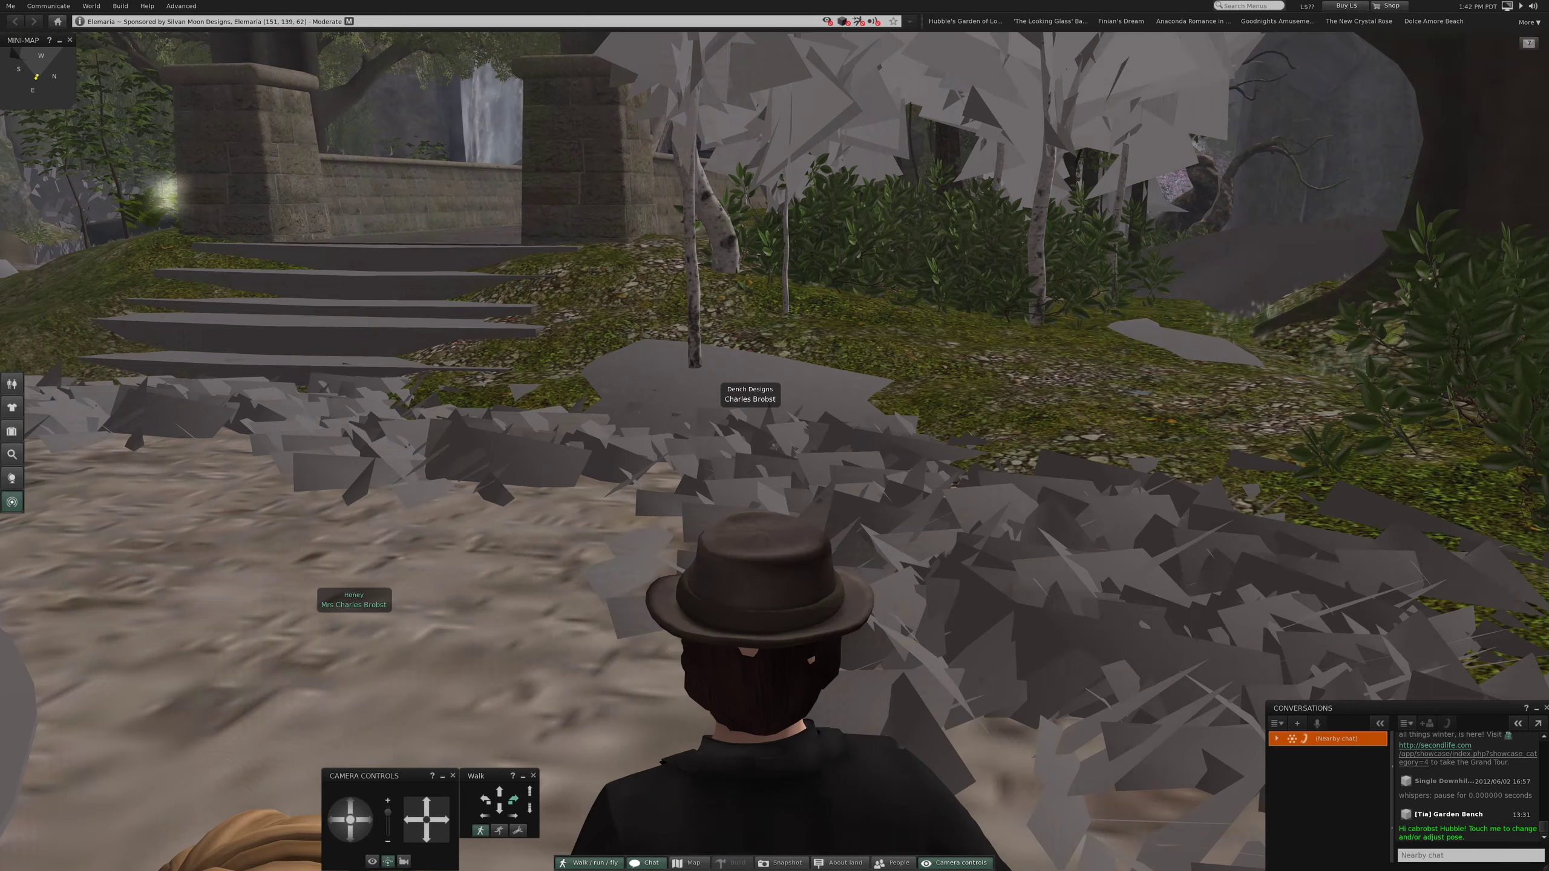
key(Left)
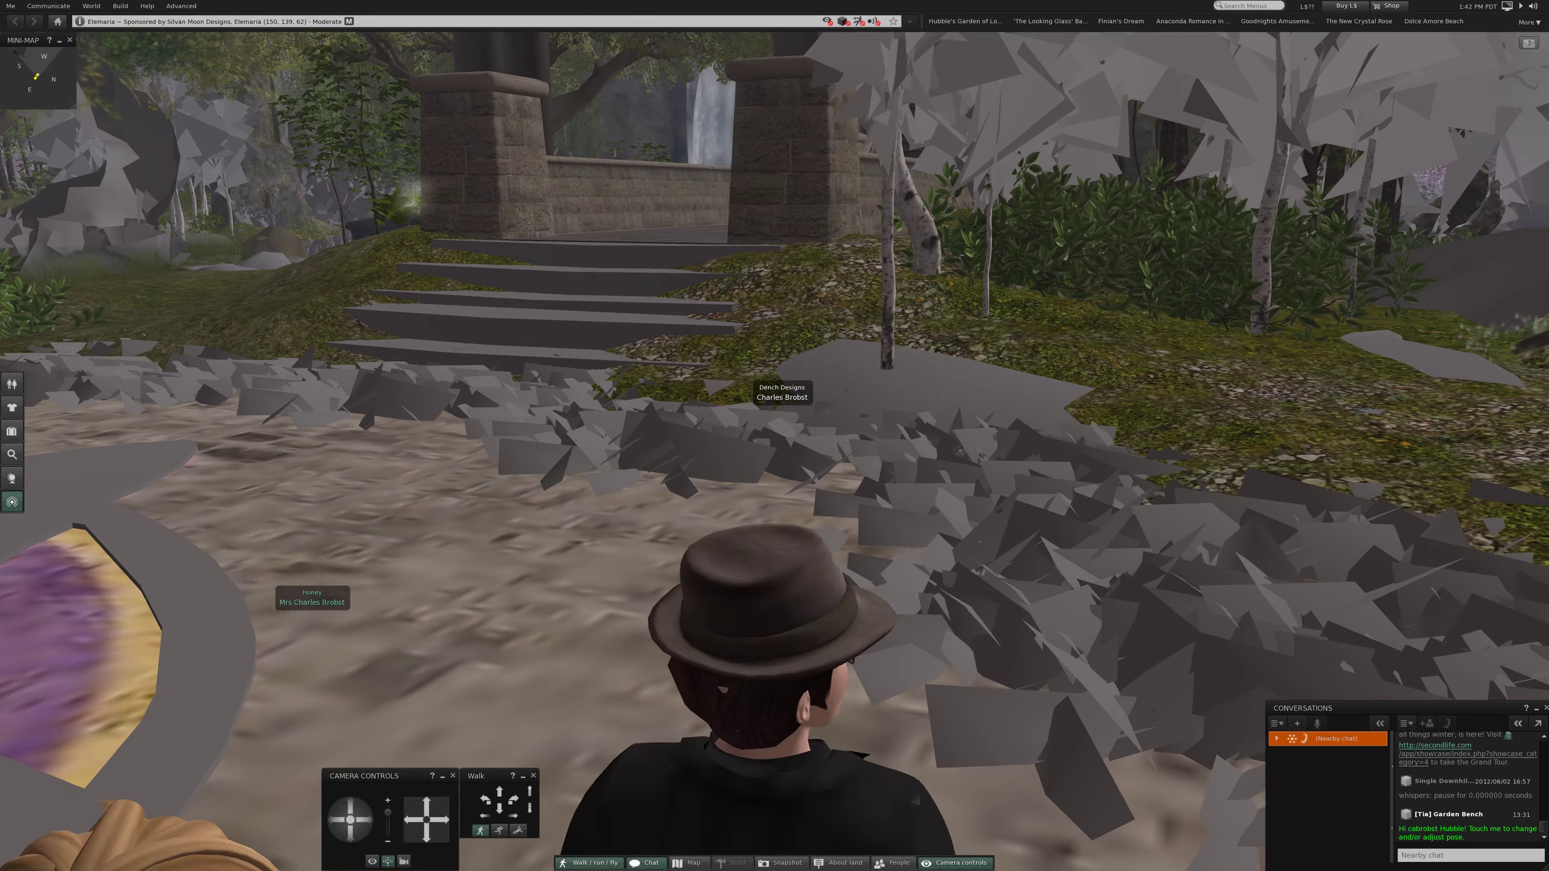
key(Left)
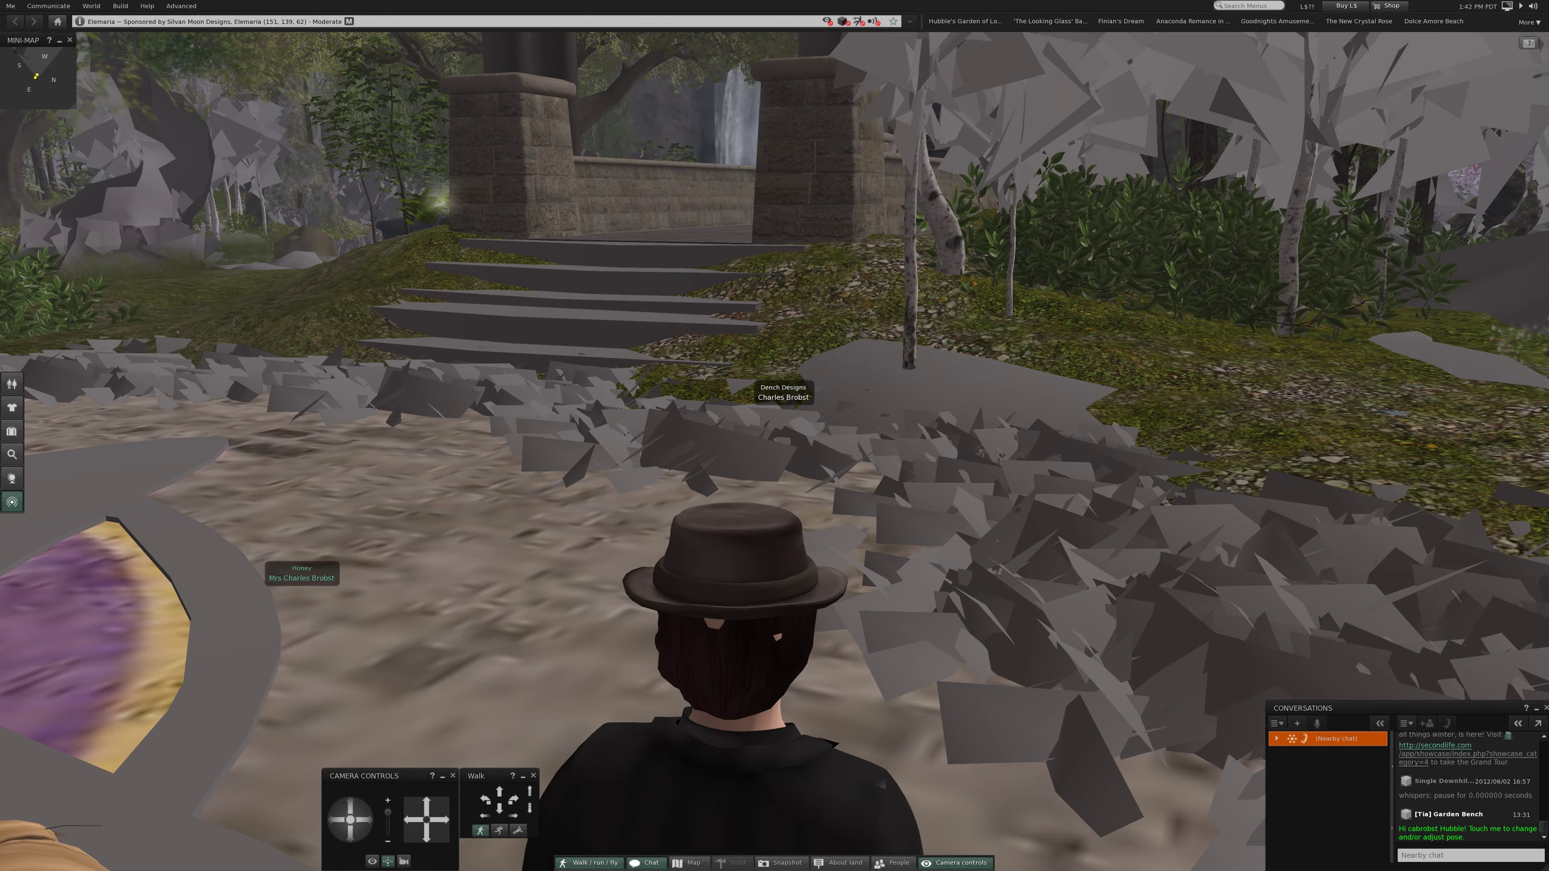